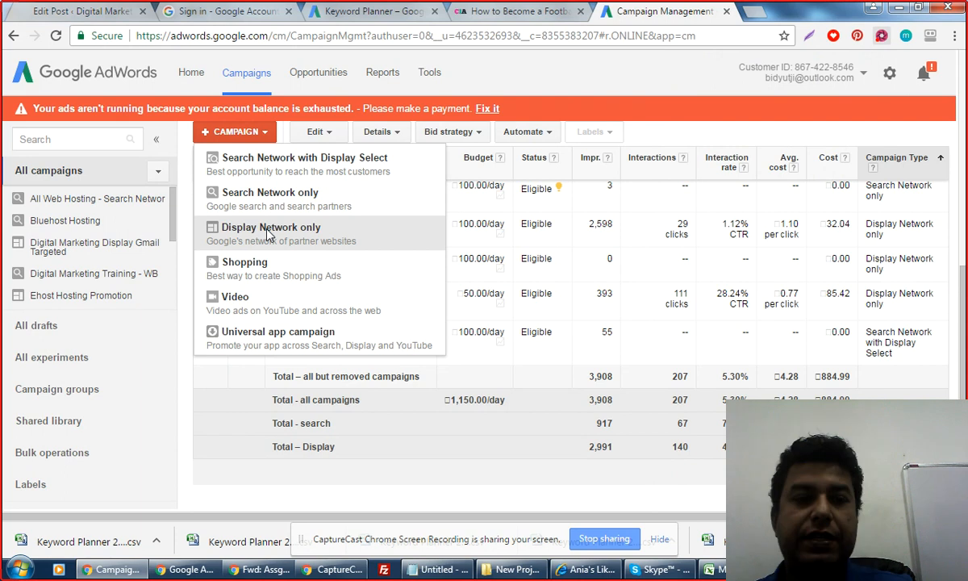
From the Campaigns page, create a new campaign of type Display Network only.
{"action": "left_click", "coordinate": [268, 229]}
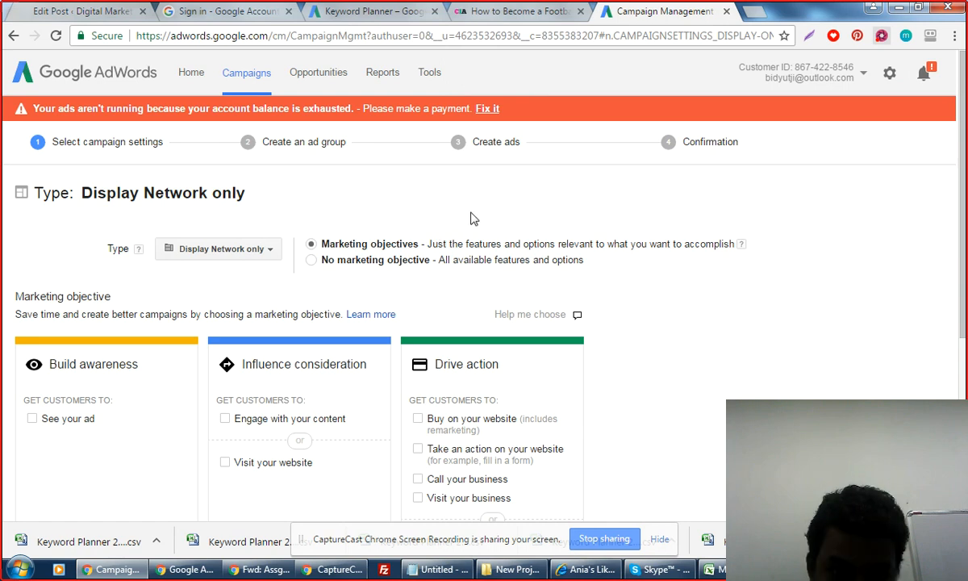
{"action": "scroll", "coordinate": [472, 218], "scroll_direction": "down", "scroll_amount": 2}
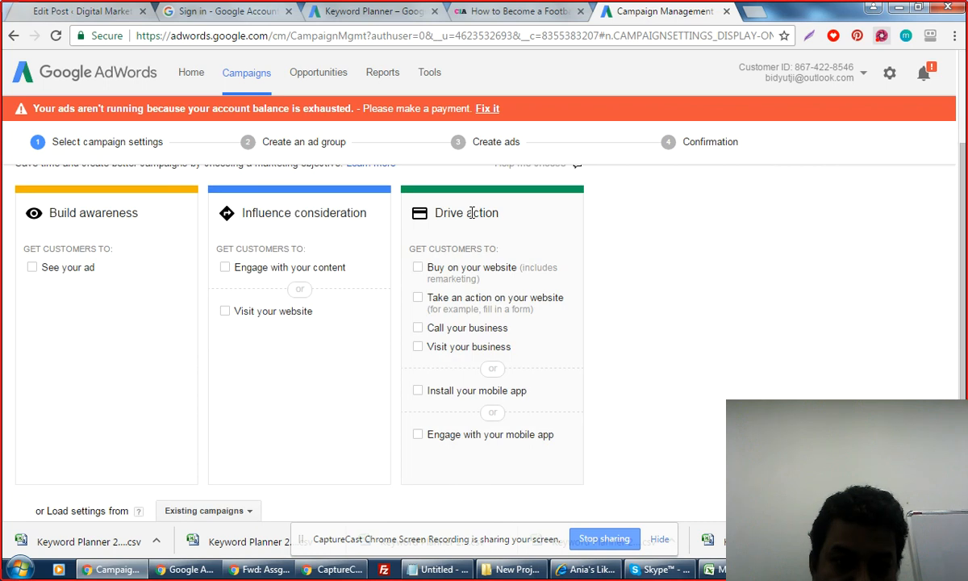
{"action": "scroll", "coordinate": [473, 214], "scroll_direction": "up", "scroll_amount": 2}
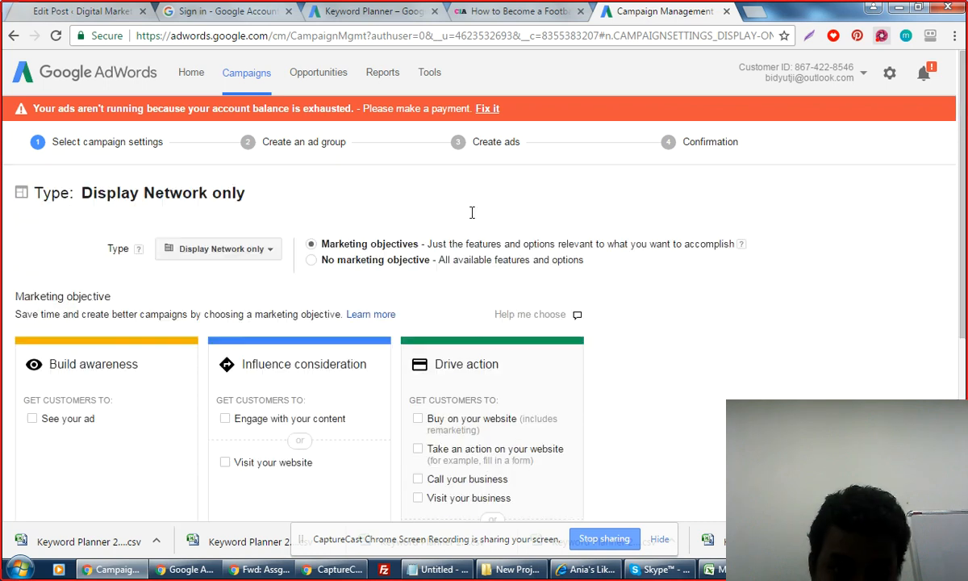
{"action": "scroll", "coordinate": [473, 218], "scroll_direction": "down", "scroll_amount": 4}
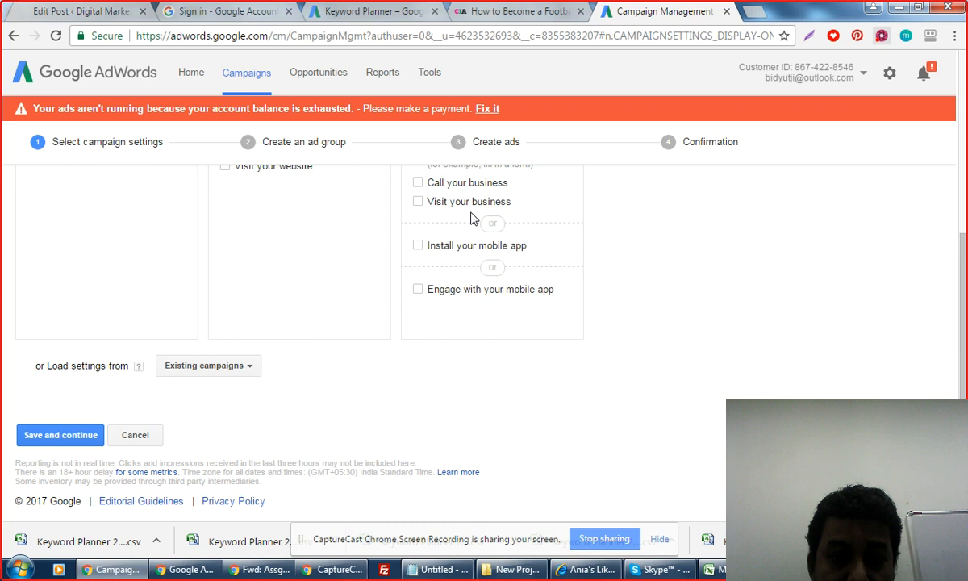
{"action": "scroll", "coordinate": [342, 275], "scroll_direction": "up", "scroll_amount": 1}
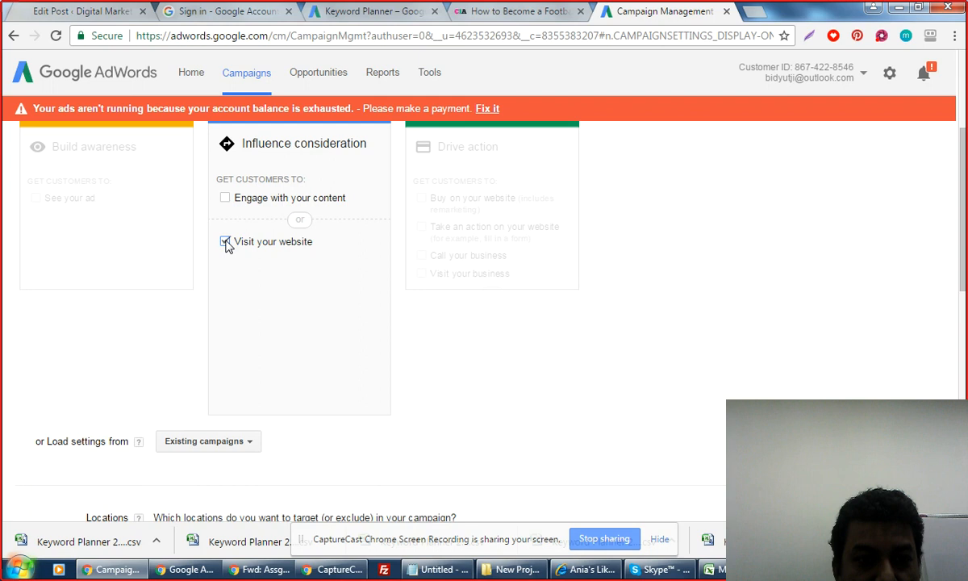
Replace the Visit your website goal with Drive action: 'Take an action on your website'.
{"action": "left_click", "coordinate": [225, 242]}
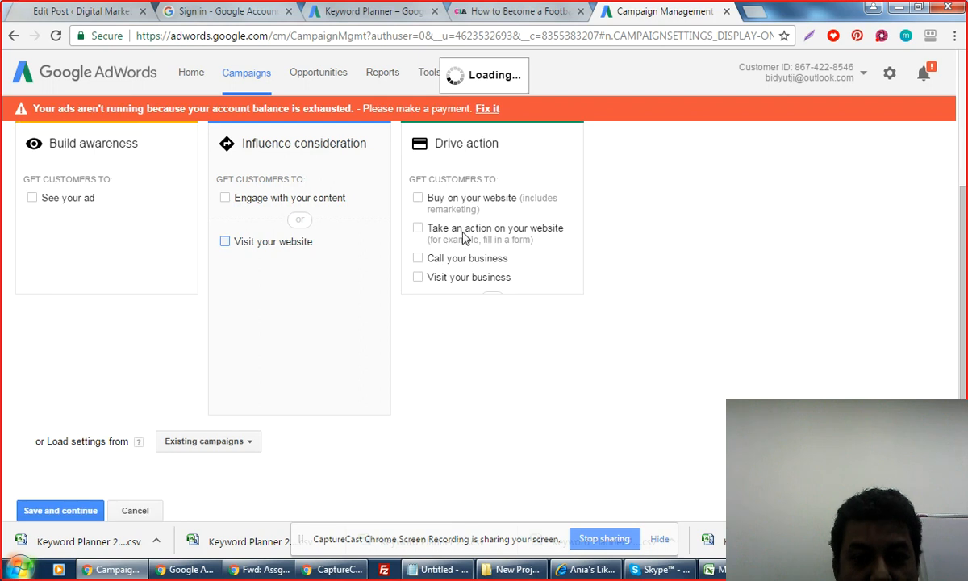
{"action": "left_click", "coordinate": [226, 462]}
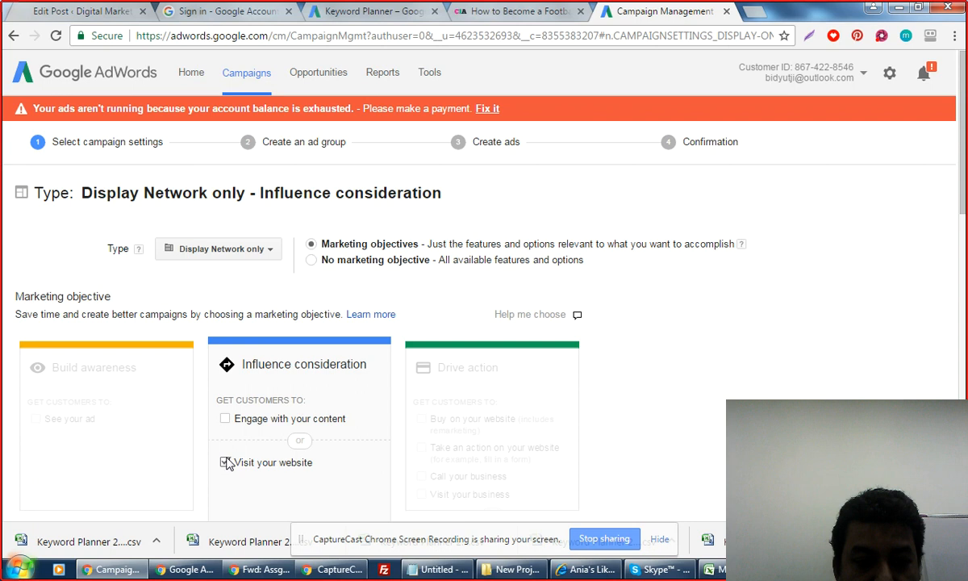
{"action": "left_click", "coordinate": [226, 463]}
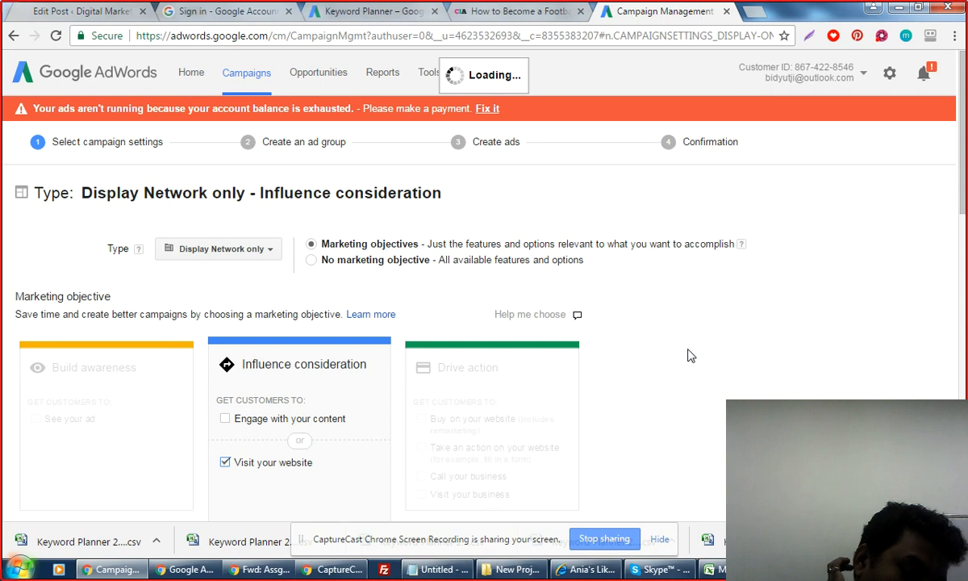
{"action": "left_click", "coordinate": [226, 462]}
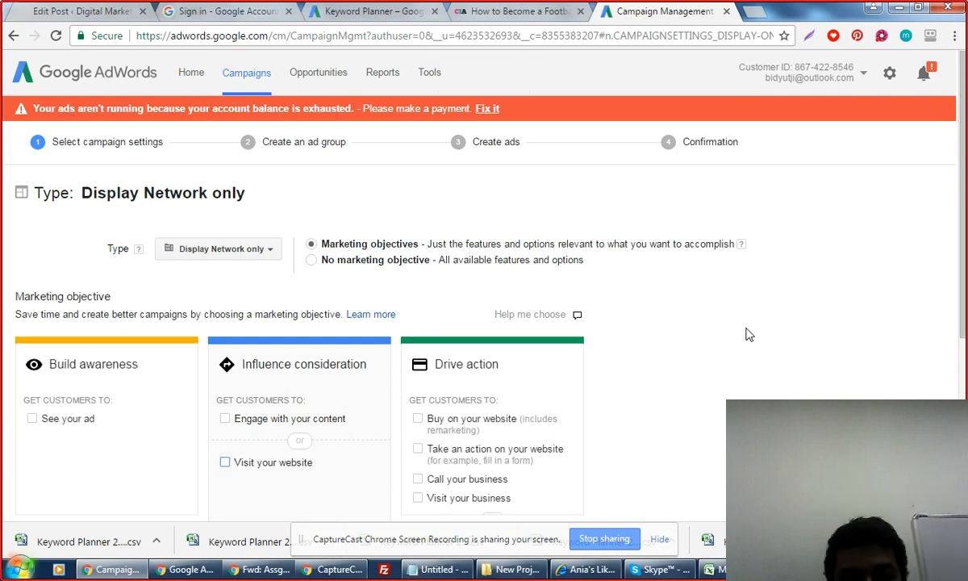
{"action": "key", "text": "space"}
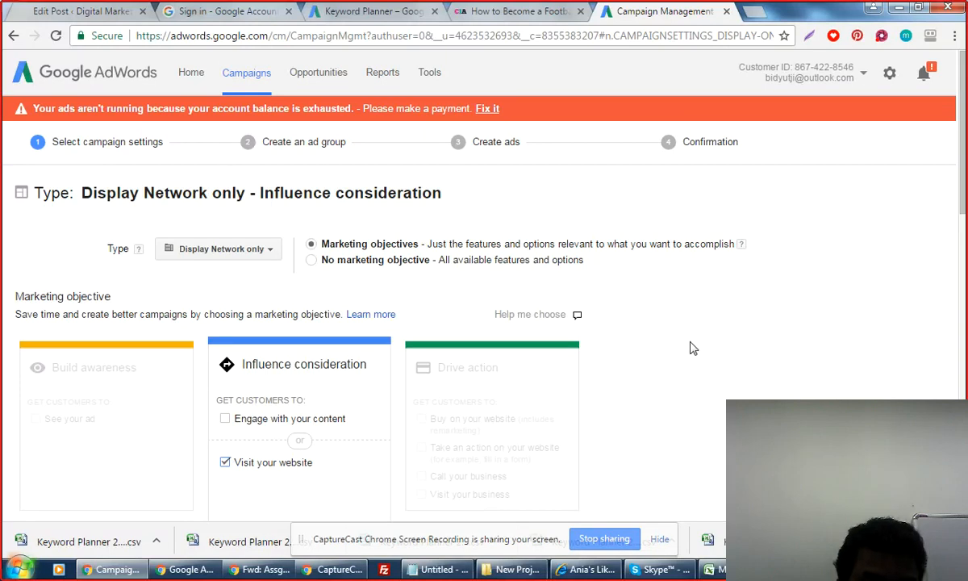
{"action": "left_click", "coordinate": [576, 387]}
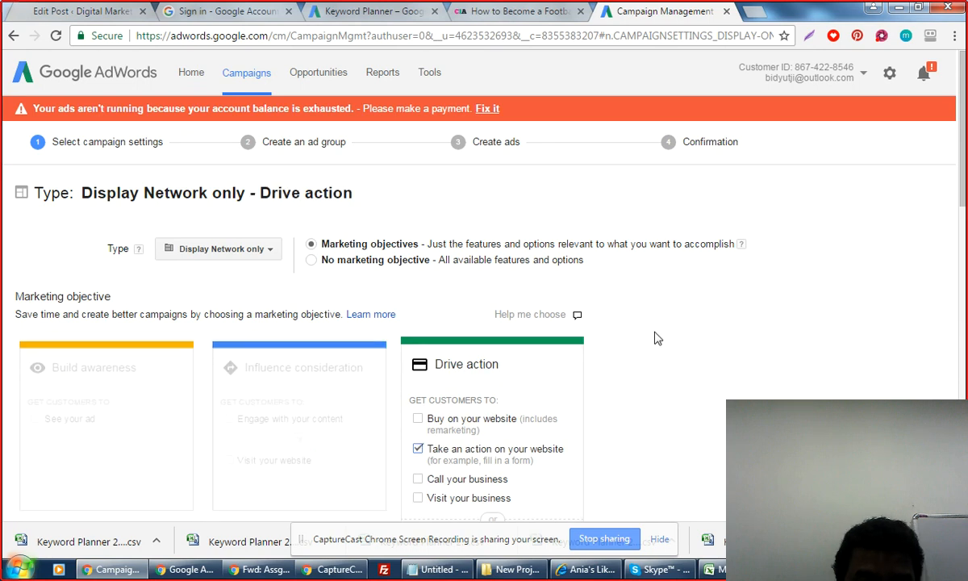
{"action": "scroll", "coordinate": [676, 350], "scroll_direction": "down", "scroll_amount": 3}
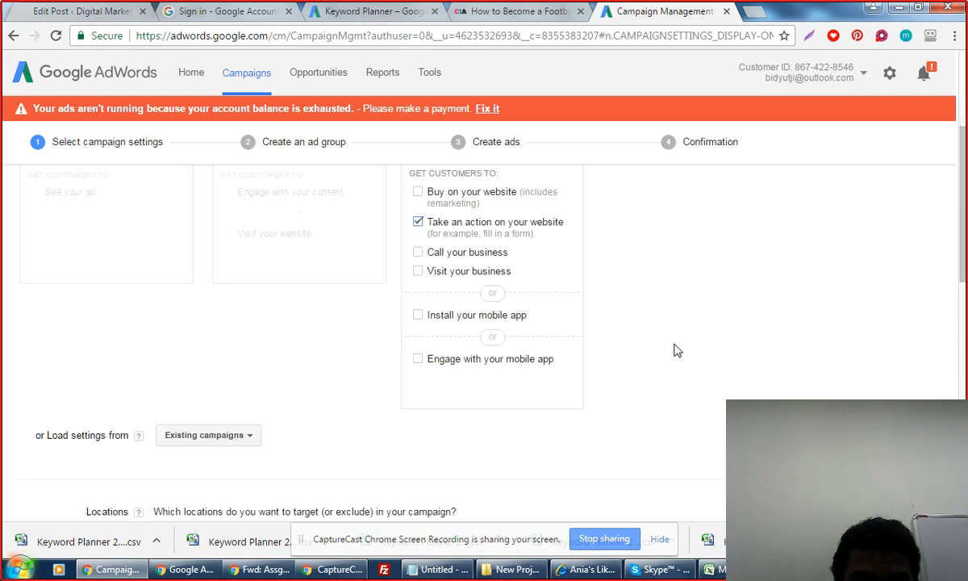
{"action": "scroll", "coordinate": [449, 338], "scroll_direction": "down", "scroll_amount": 2}
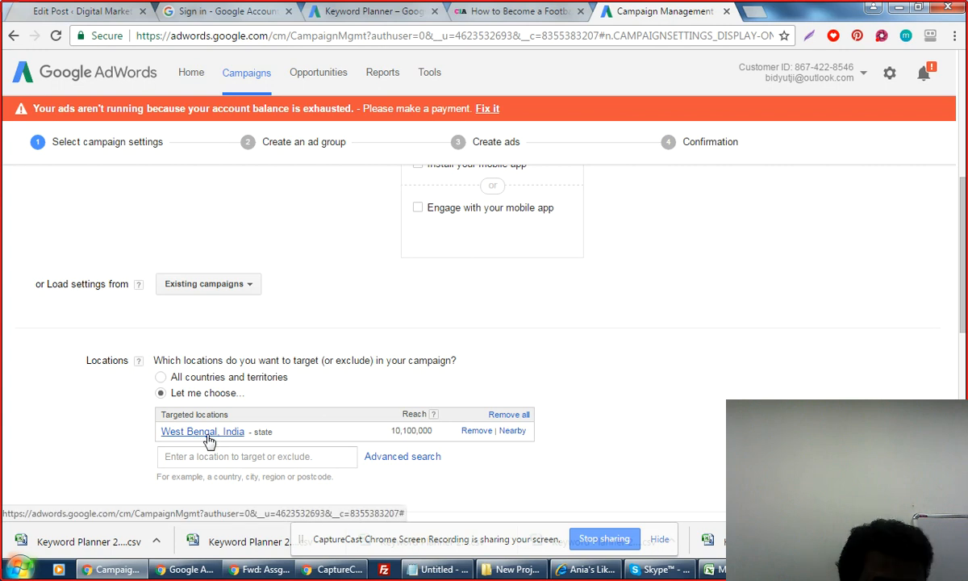
Target the suggested English language and review the full language list.
{"action": "scroll", "coordinate": [208, 440], "scroll_direction": "down", "scroll_amount": 2}
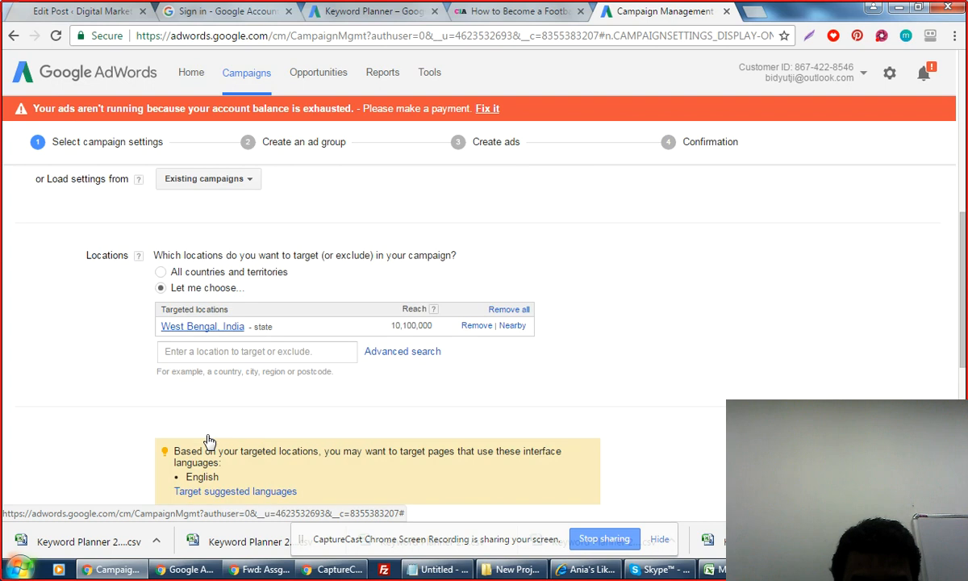
{"action": "scroll", "coordinate": [208, 441], "scroll_direction": "down", "scroll_amount": 3}
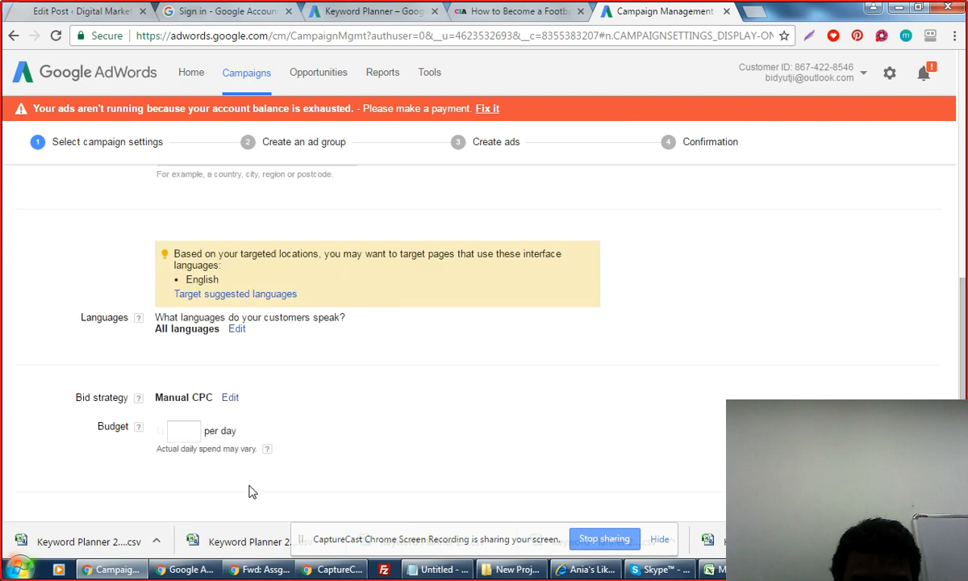
{"action": "left_click", "coordinate": [207, 295]}
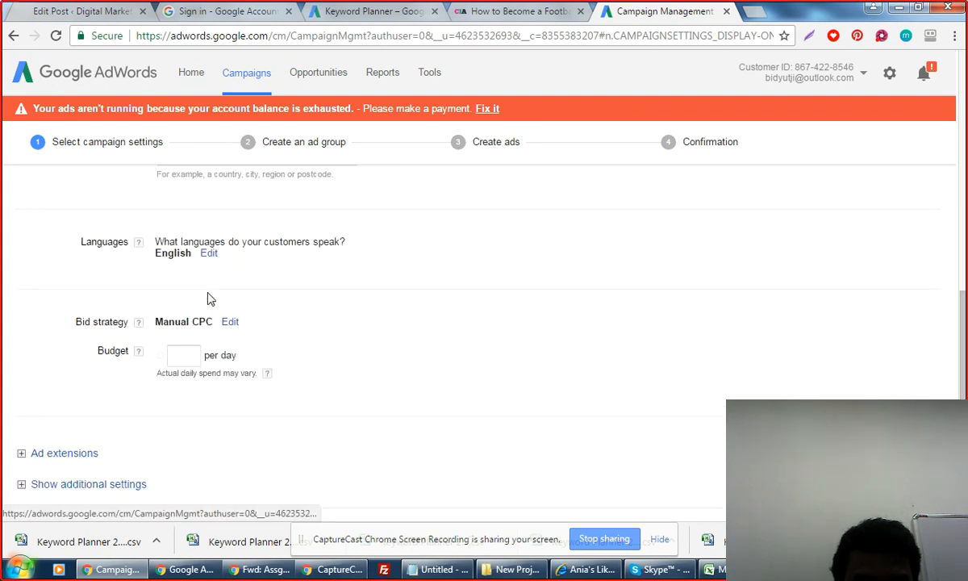
{"action": "left_click", "coordinate": [209, 253]}
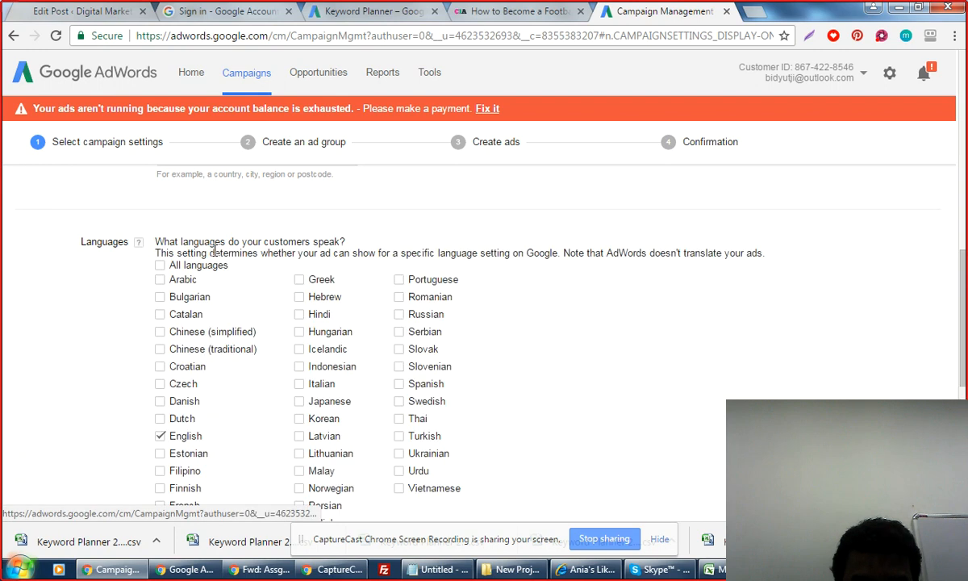
{"action": "scroll", "coordinate": [659, 372], "scroll_direction": "down", "scroll_amount": 4}
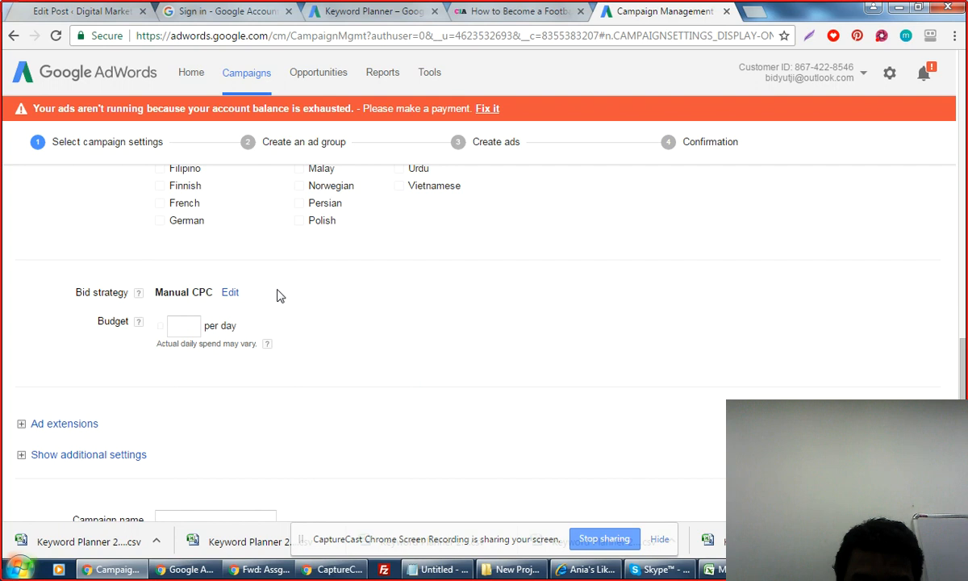
Set the campaign's budget per day to 50.
{"action": "left_click", "coordinate": [197, 327]}
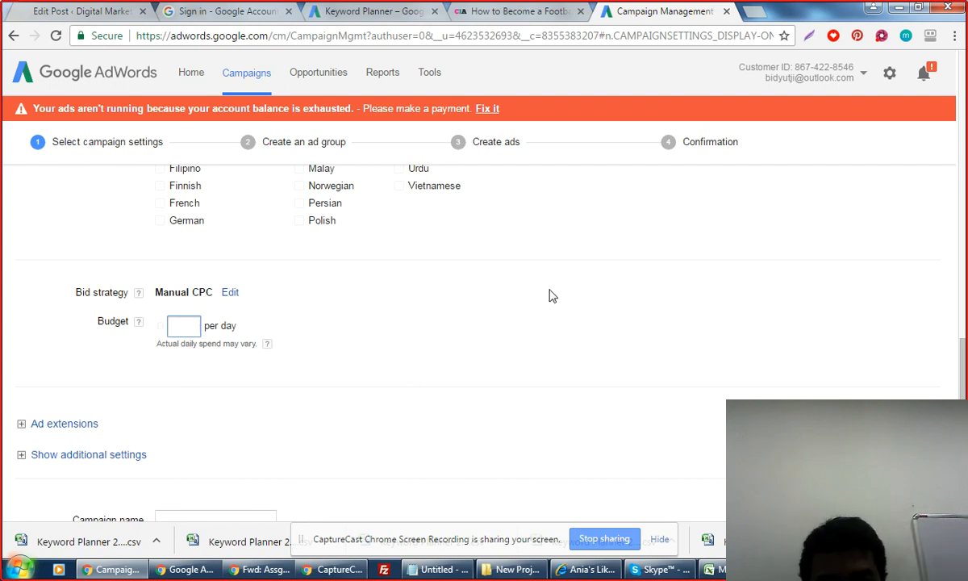
{"action": "type", "text": "10"}
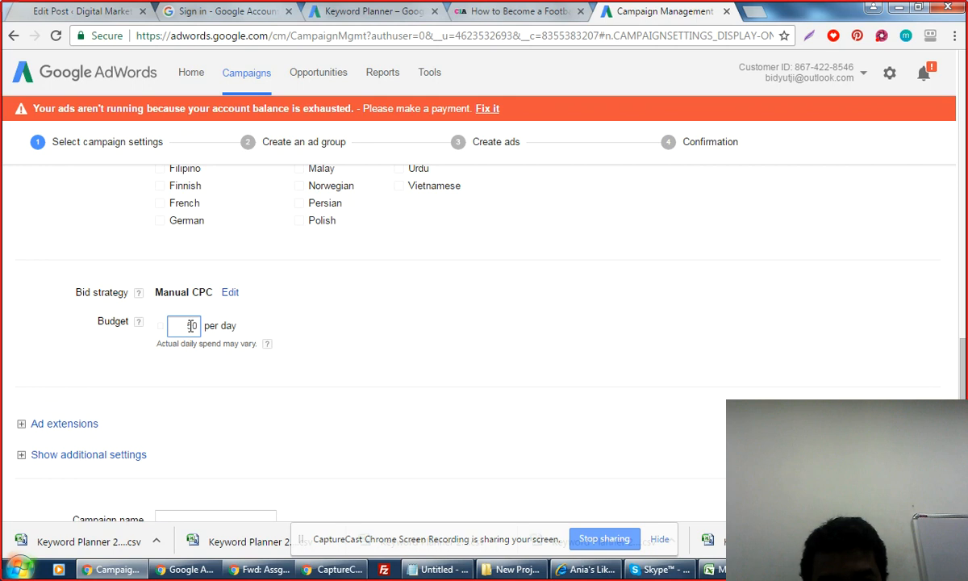
{"action": "left_click", "coordinate": [617, 358]}
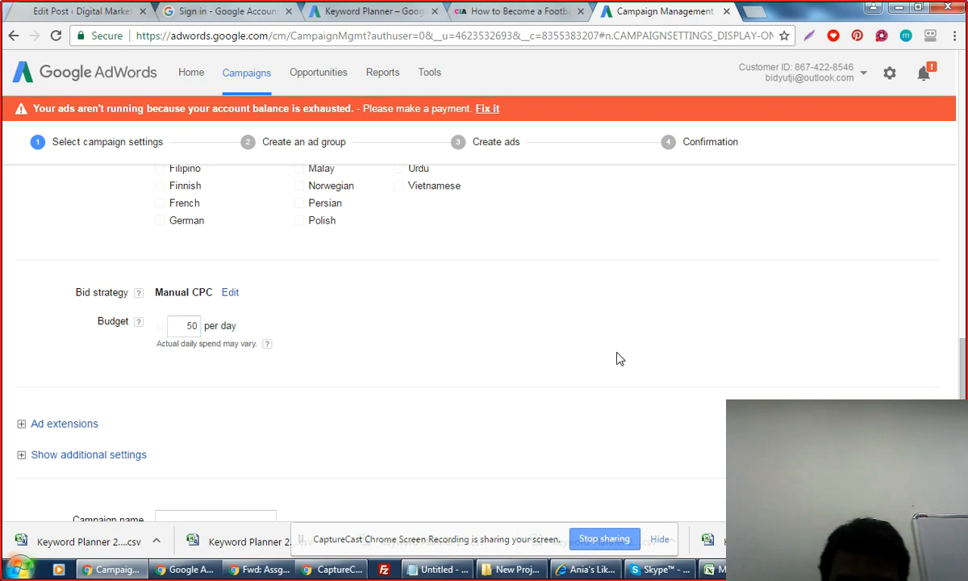
{"action": "scroll", "coordinate": [618, 358], "scroll_direction": "down", "scroll_amount": 2}
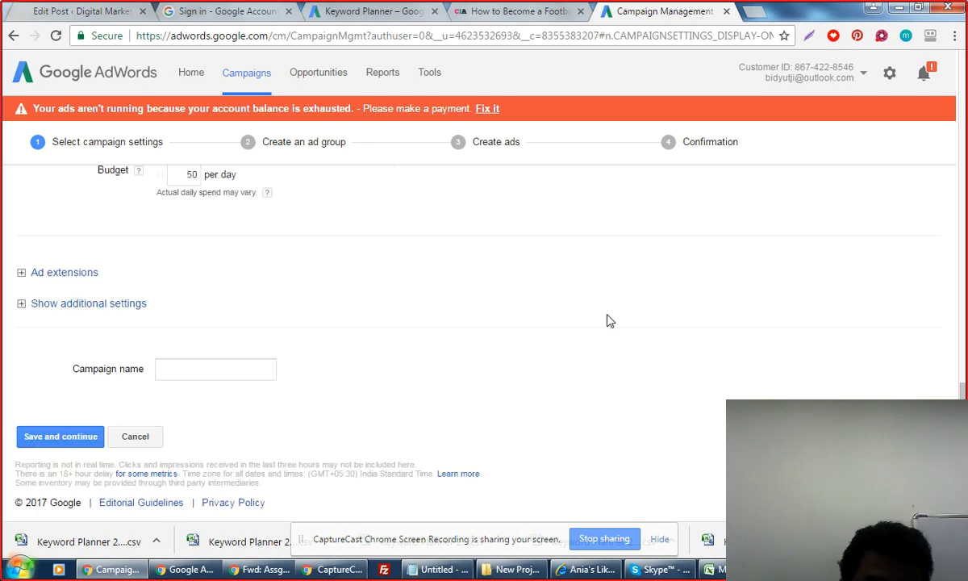
Expand the Ad extensions section to show the location and call options.
{"action": "left_click", "coordinate": [65, 273]}
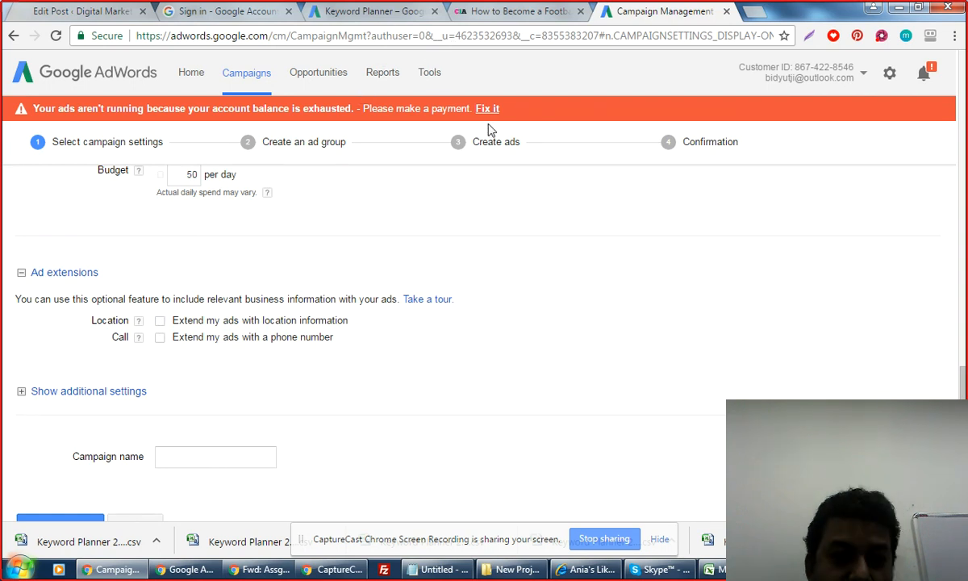
{"action": "left_click", "coordinate": [383, 337]}
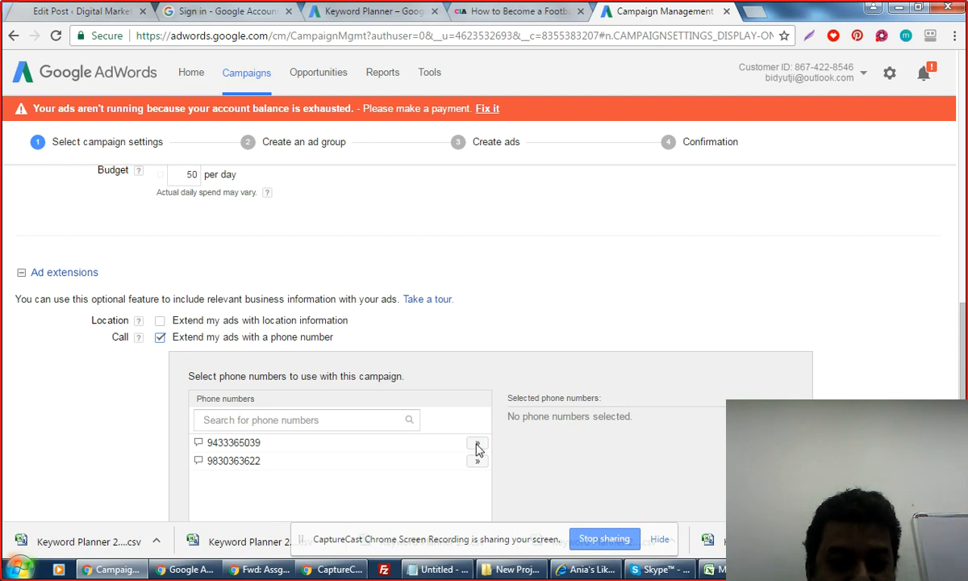
{"action": "left_click", "coordinate": [476, 448]}
{"action": "scroll", "coordinate": [479, 469], "scroll_direction": "down", "scroll_amount": 2}
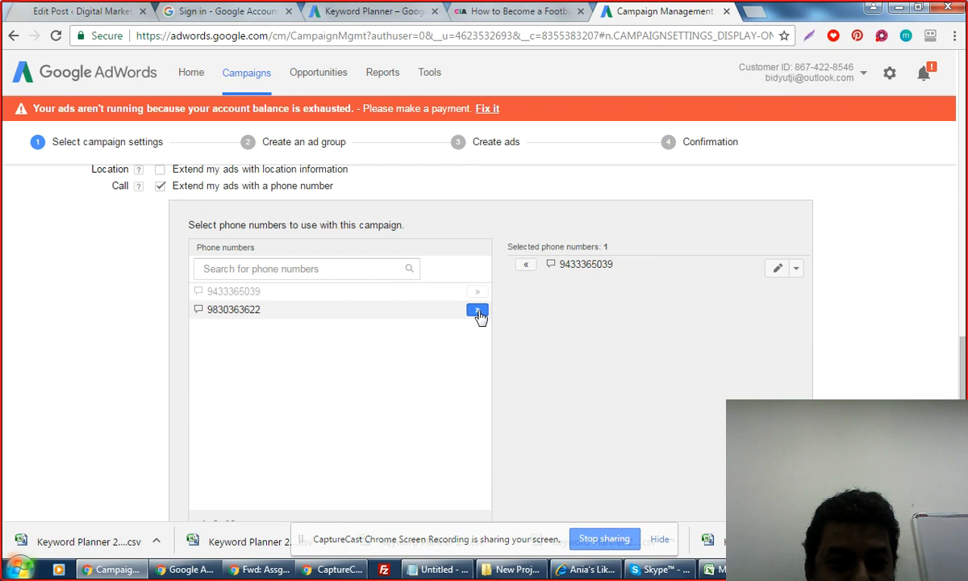
{"action": "left_click", "coordinate": [476, 310]}
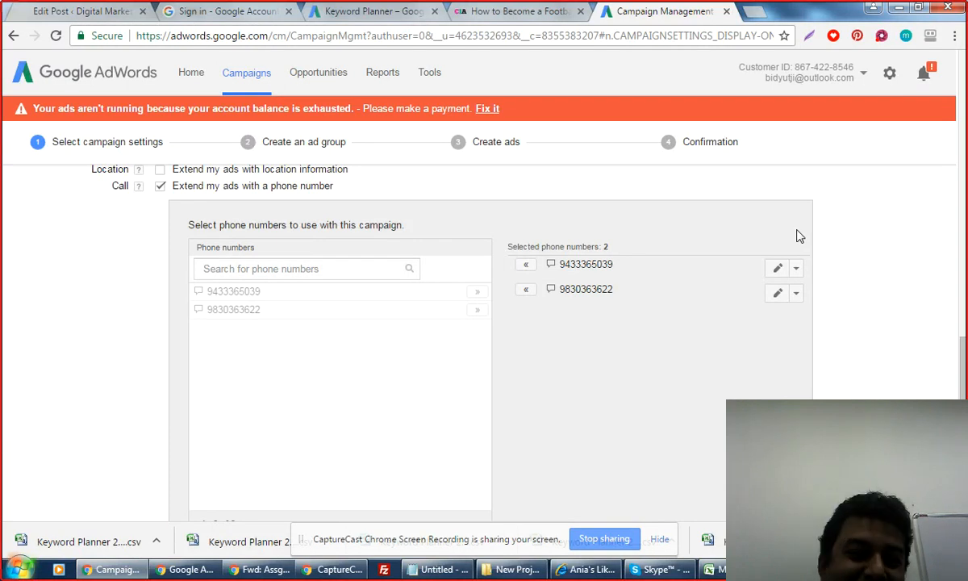
{"action": "scroll", "coordinate": [797, 235], "scroll_direction": "down", "scroll_amount": 3}
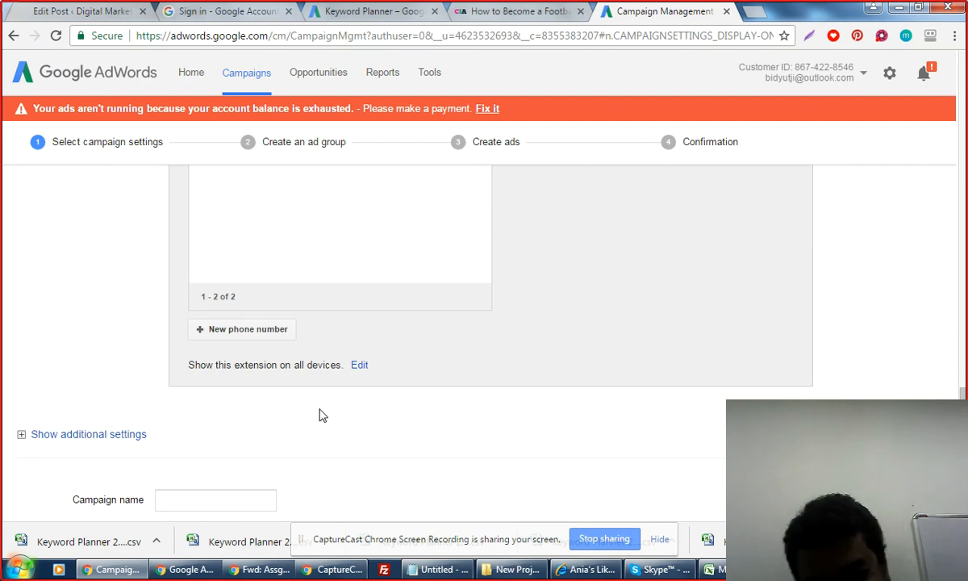
{"action": "scroll", "coordinate": [321, 414], "scroll_direction": "down", "scroll_amount": 2}
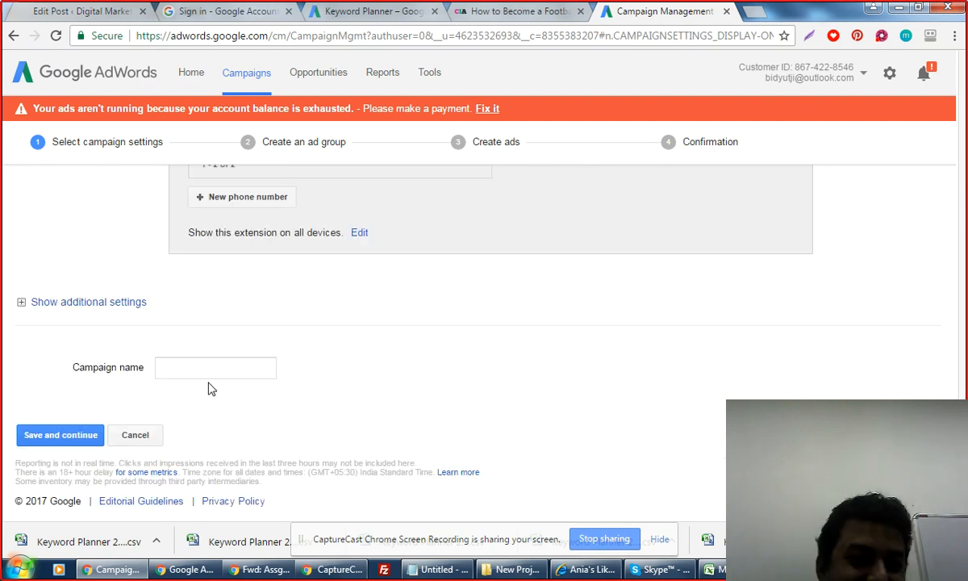
Name the campaign 'Digital Marketing Training Campaign'.
{"action": "left_click", "coordinate": [199, 368]}
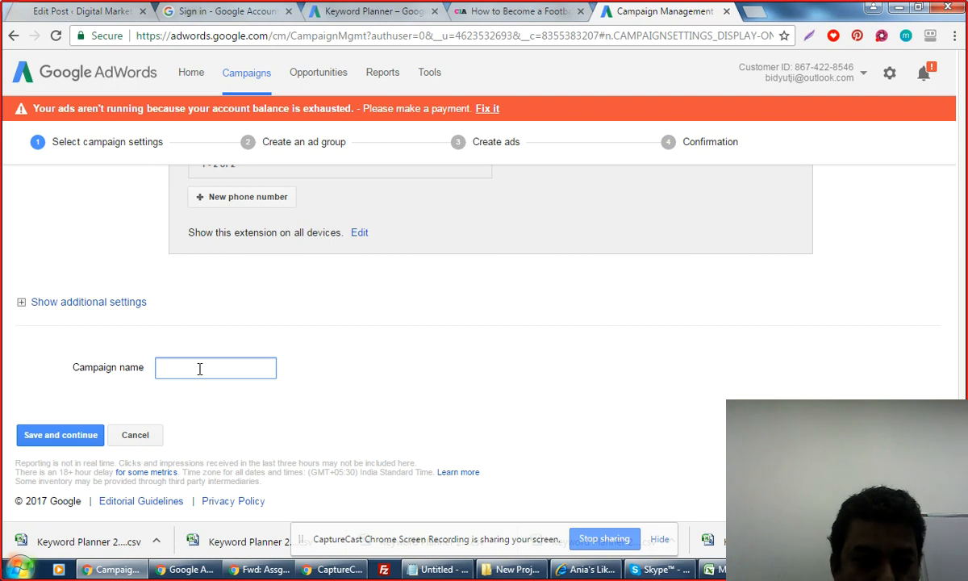
{"action": "type", "text": "Digita"}
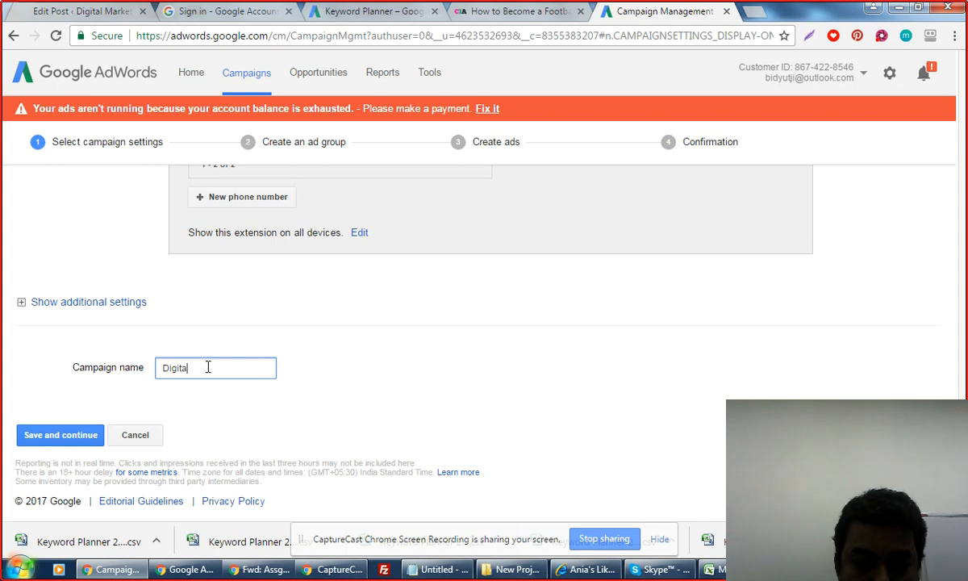
{"action": "type", "text": "l Ma"}
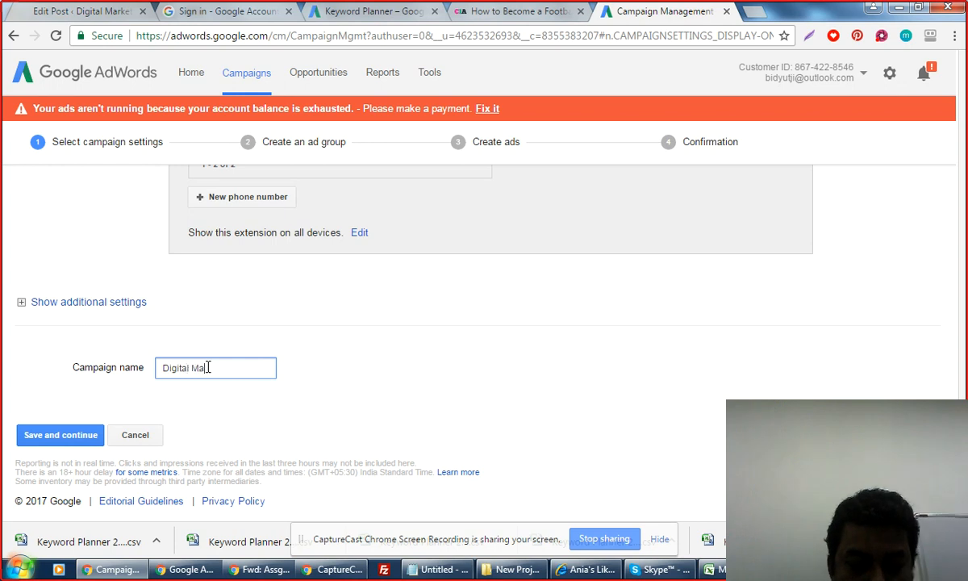
{"action": "type", "text": "rketing Trai"}
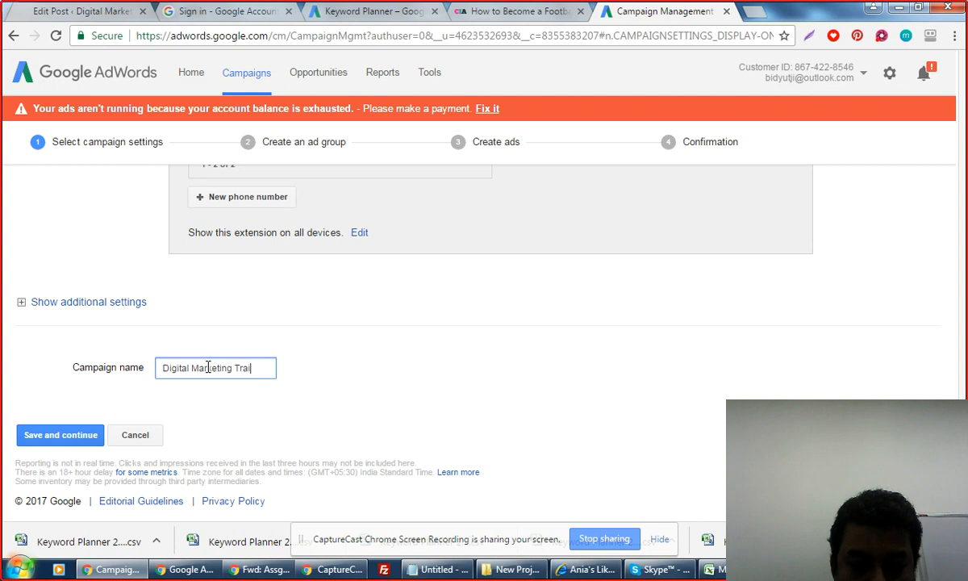
{"action": "type", "text": "ning Ca"}
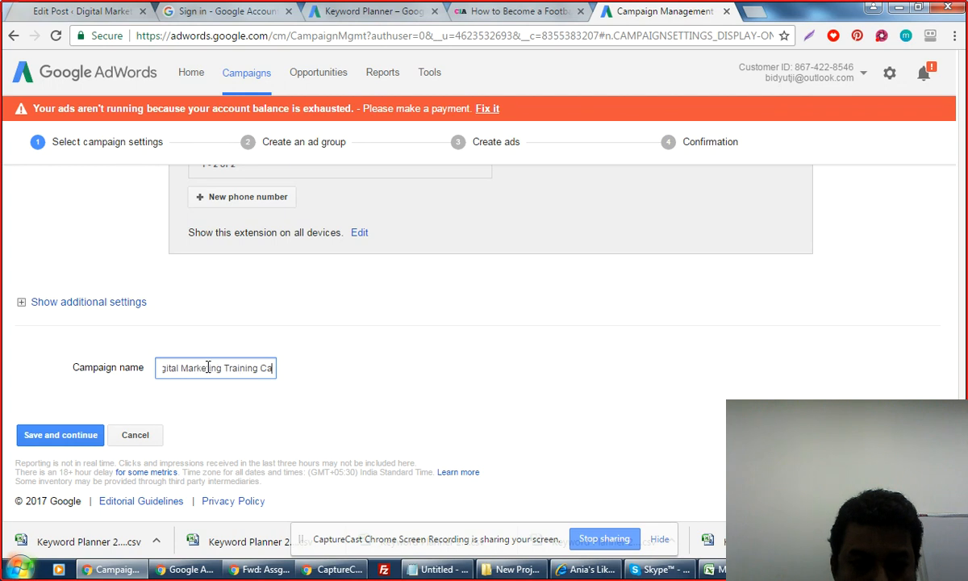
{"action": "type", "text": "mpai"}
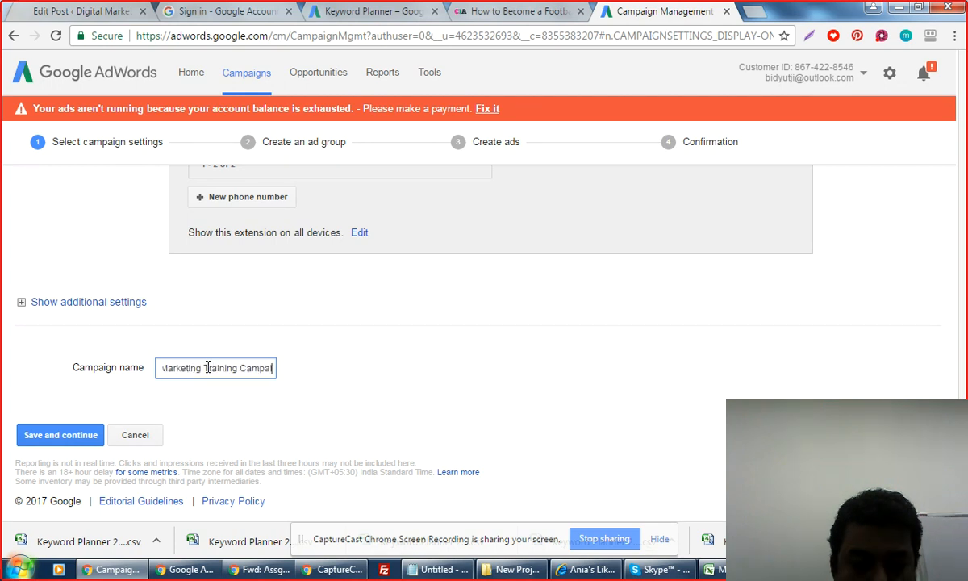
{"action": "type", "text": "gn"}
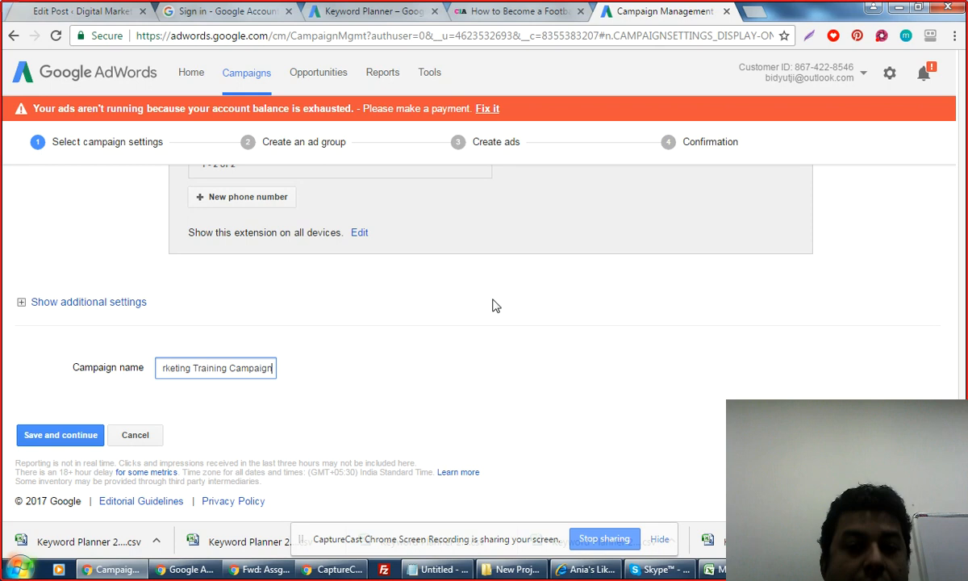
{"action": "left_click", "coordinate": [495, 304]}
Enable the Location ad extension, noting that no locations exist yet.
{"action": "scroll", "coordinate": [495, 305], "scroll_direction": "up", "scroll_amount": 2}
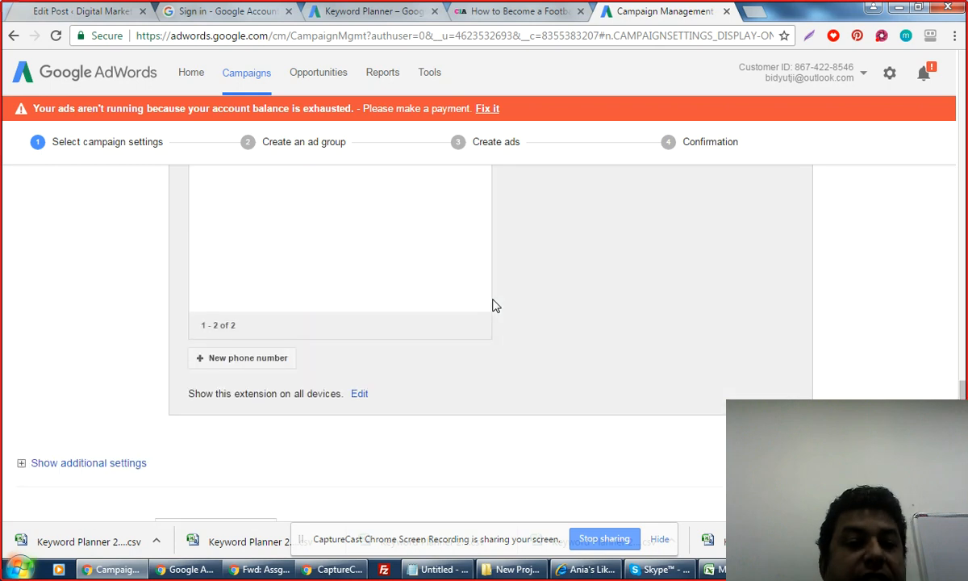
{"action": "scroll", "coordinate": [495, 304], "scroll_direction": "up", "scroll_amount": 4}
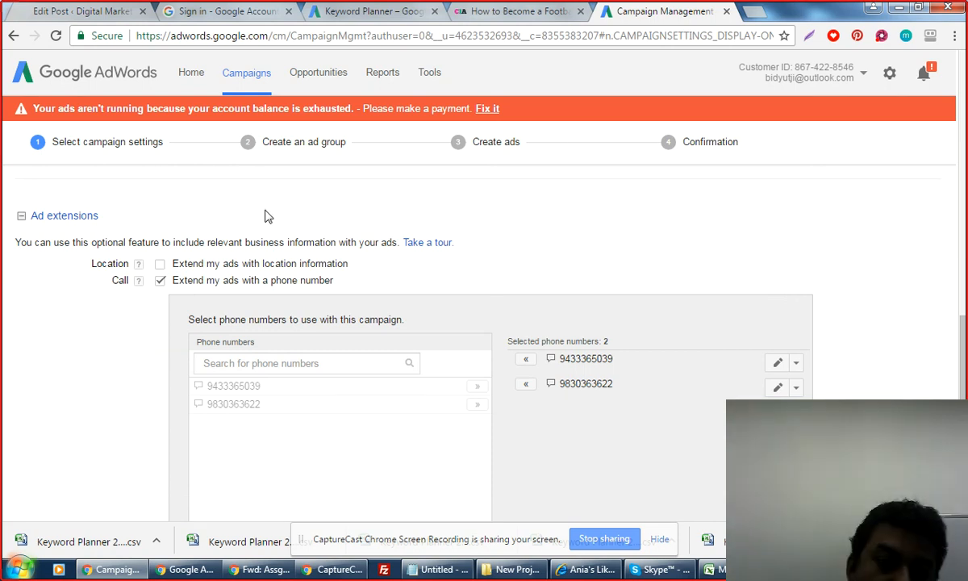
{"action": "left_click", "coordinate": [160, 264]}
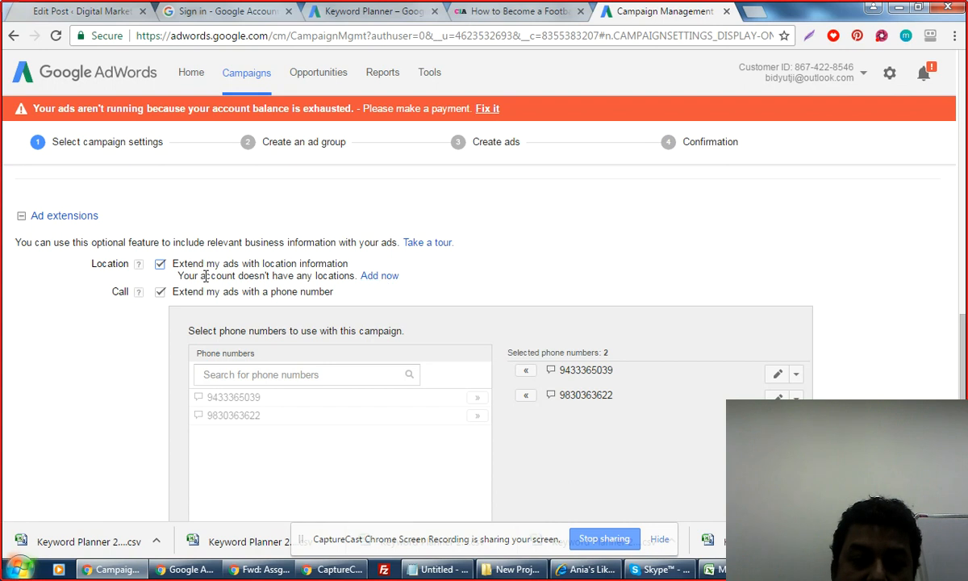
{"action": "left_click_drag", "start_coordinate": [201, 275], "coordinate": [333, 279]}
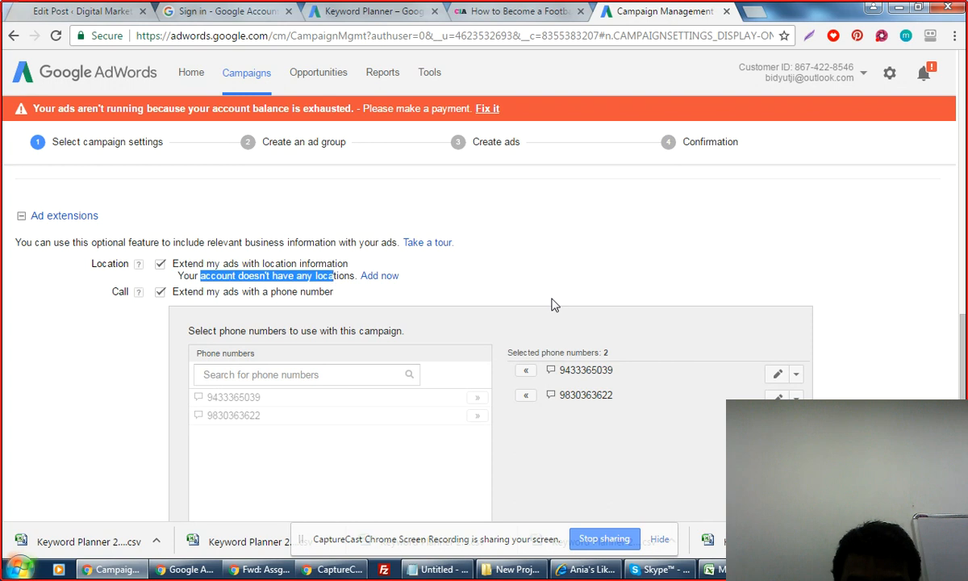
{"action": "scroll", "coordinate": [553, 304], "scroll_direction": "down", "scroll_amount": 5}
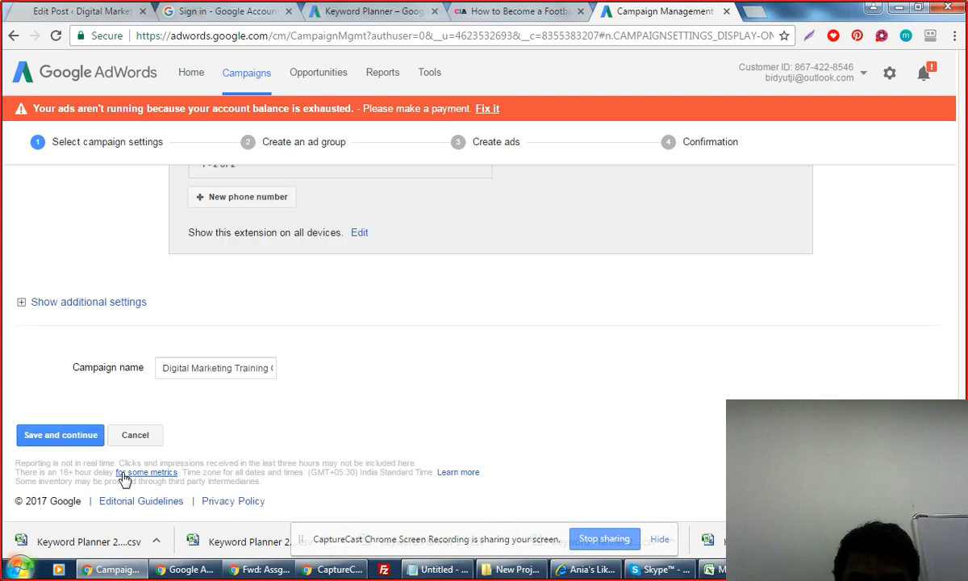
Save the campaign settings, name the ad group 'Digital Marketing' and set Max. CPC bid to 2.
{"action": "left_click", "coordinate": [64, 437]}
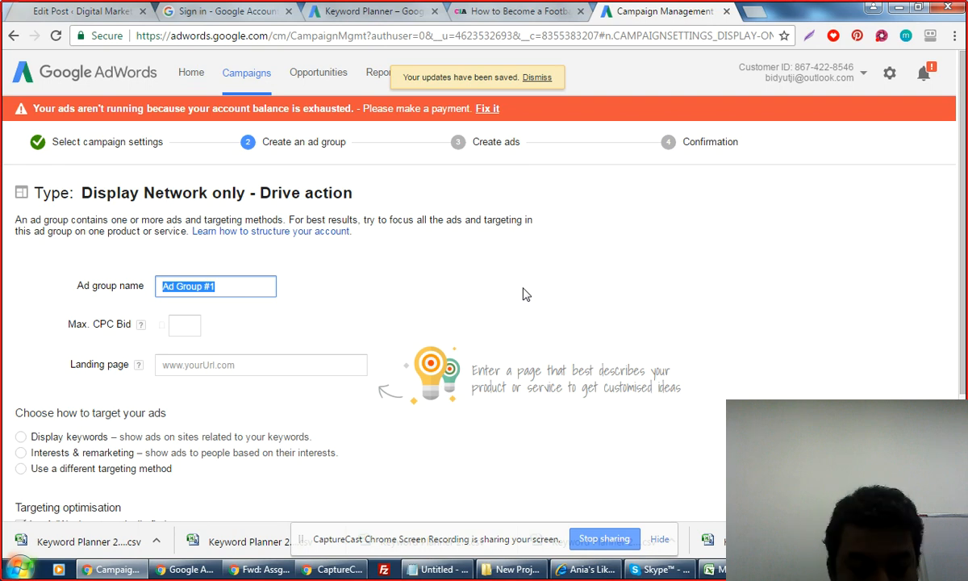
{"action": "type", "text": "Digi"}
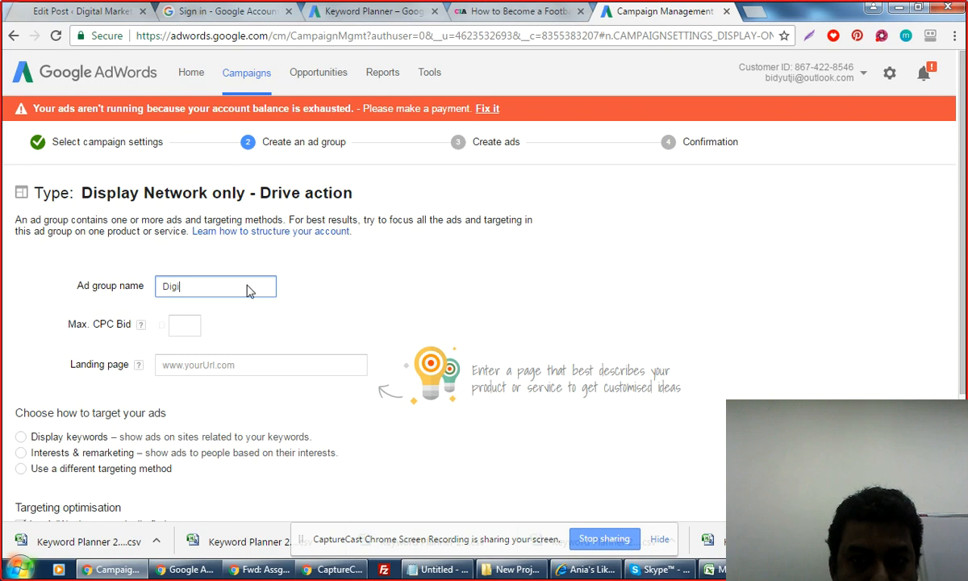
{"action": "type", "text": "tal"}
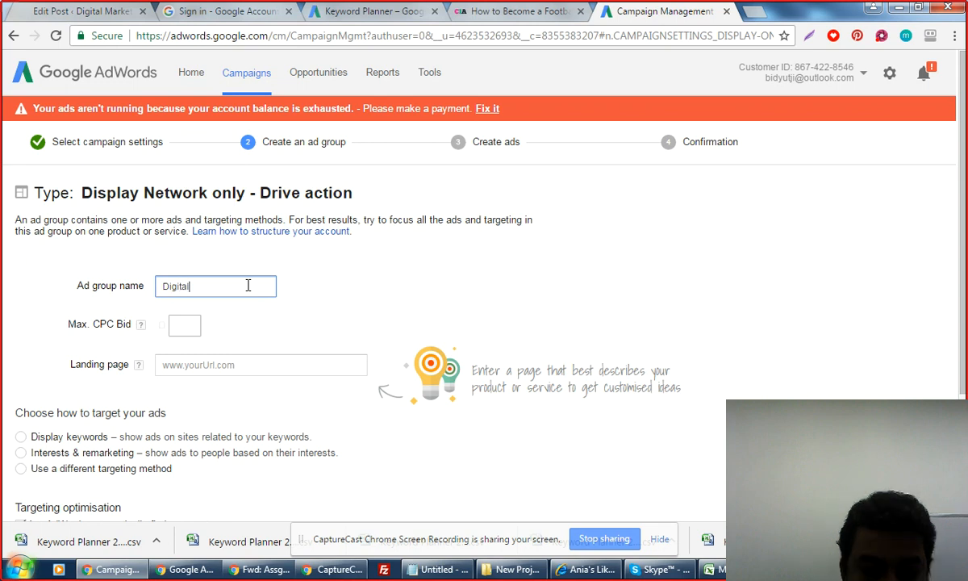
{"action": "type", "text": " Marketing"}
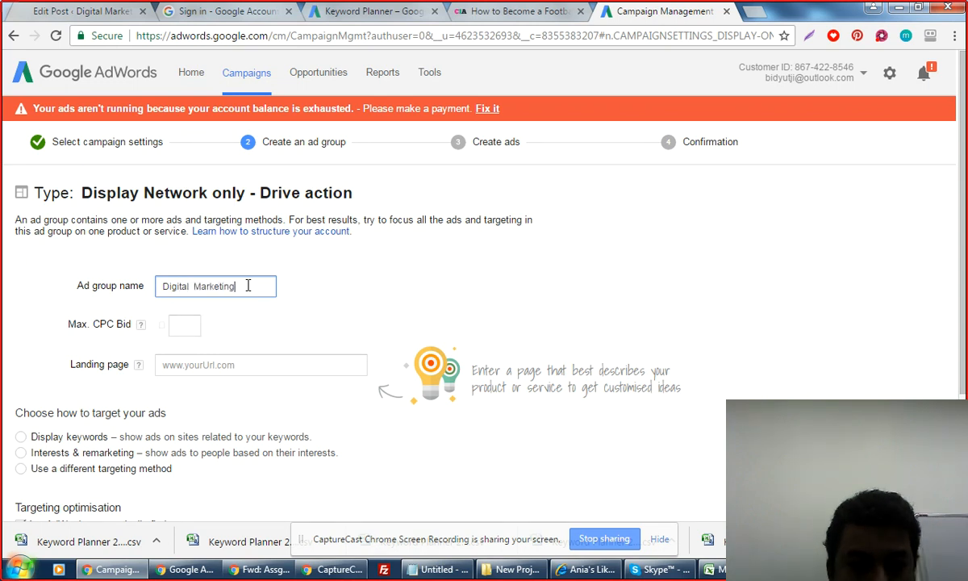
{"action": "left_click", "coordinate": [185, 326]}
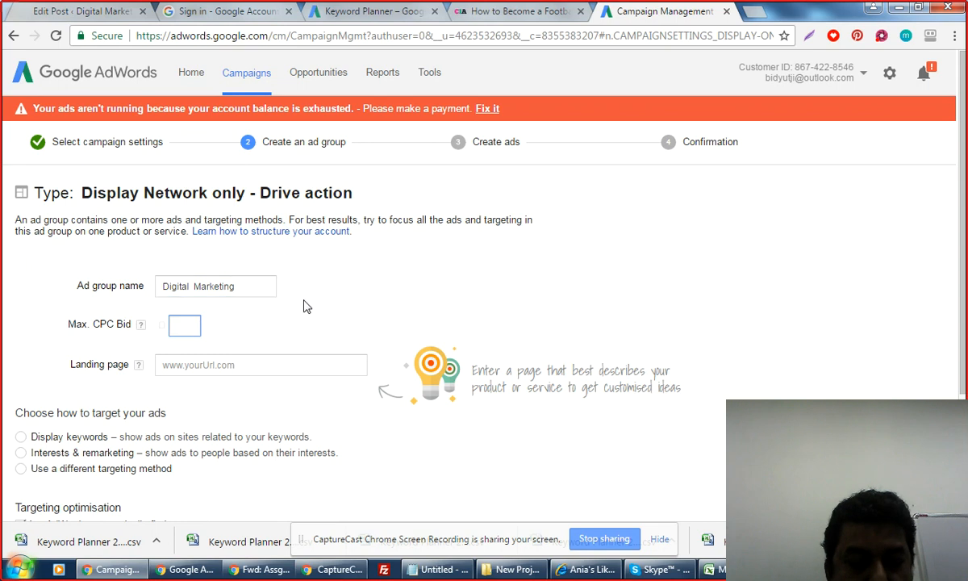
{"action": "type", "text": "2"}
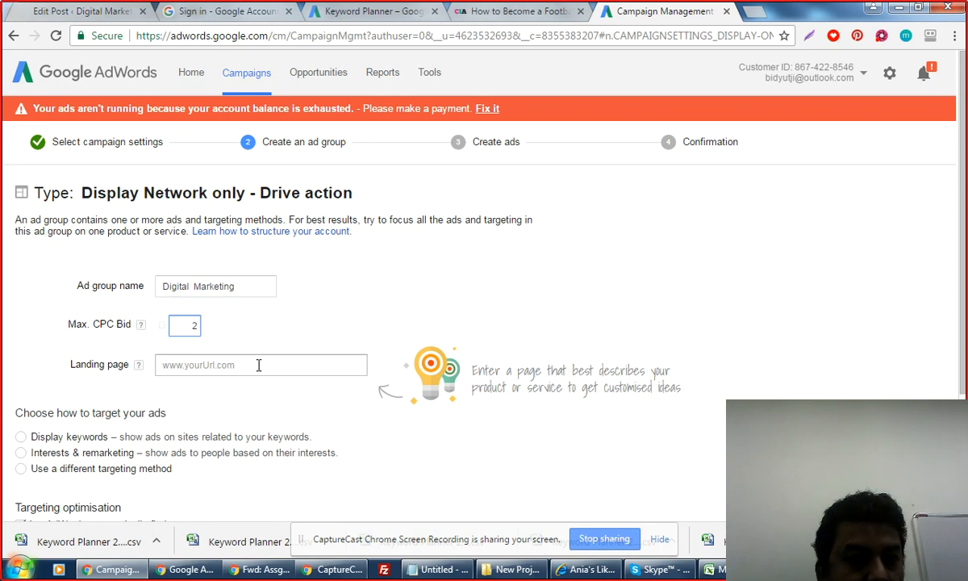
{"action": "left_click", "coordinate": [258, 366]}
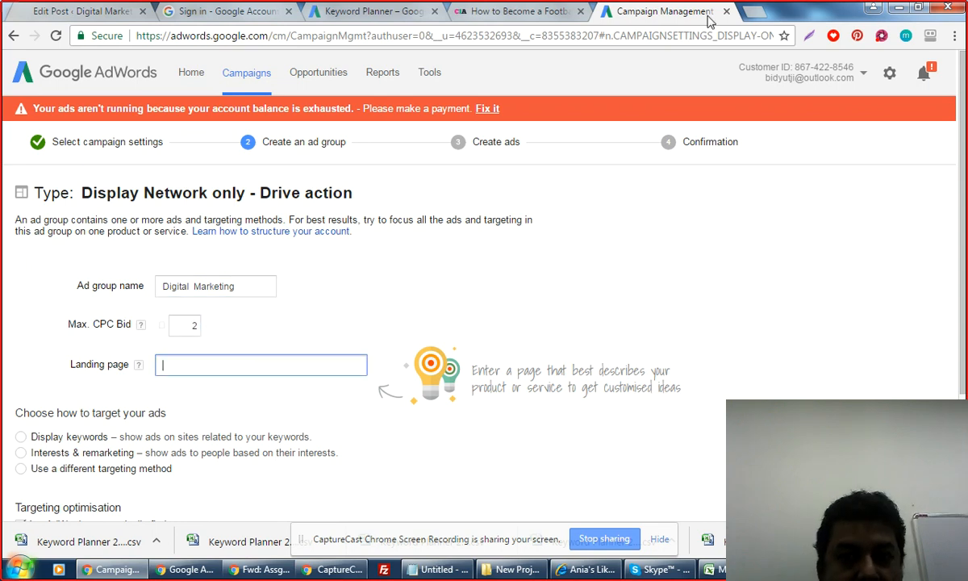
Load competeinfotechacademy.com in a new browser tab.
{"action": "left_click", "coordinate": [758, 13]}
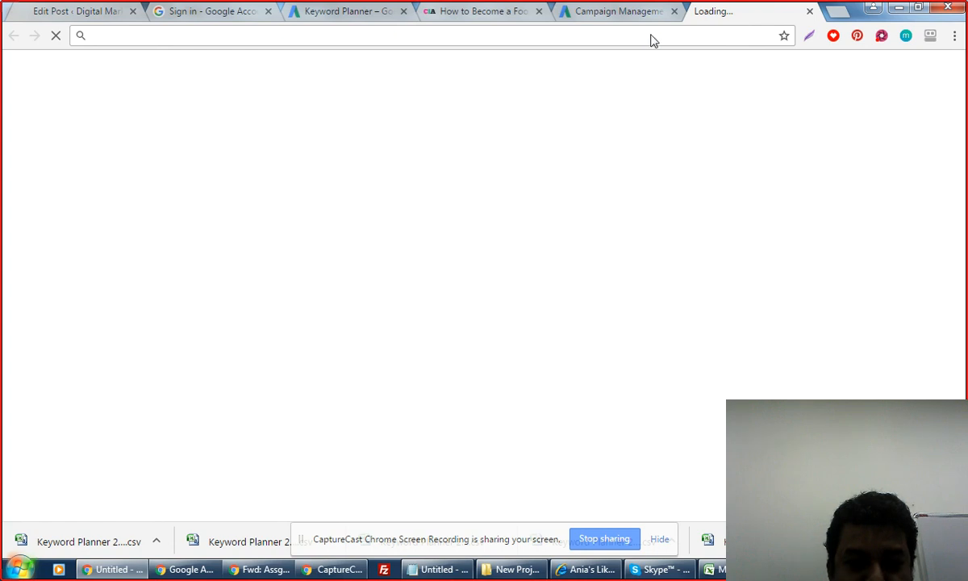
{"action": "type", "text": "compete"}
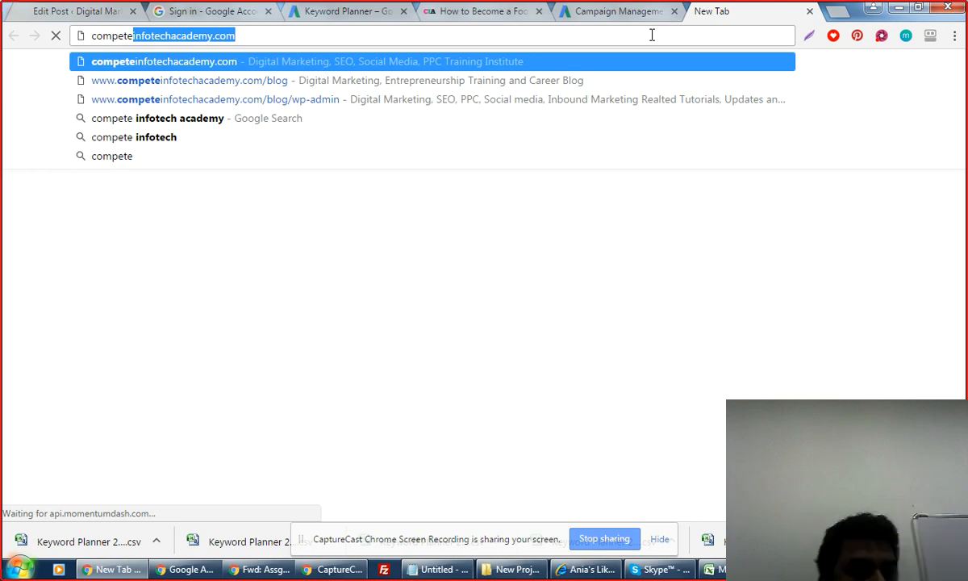
{"action": "key", "text": "Return"}
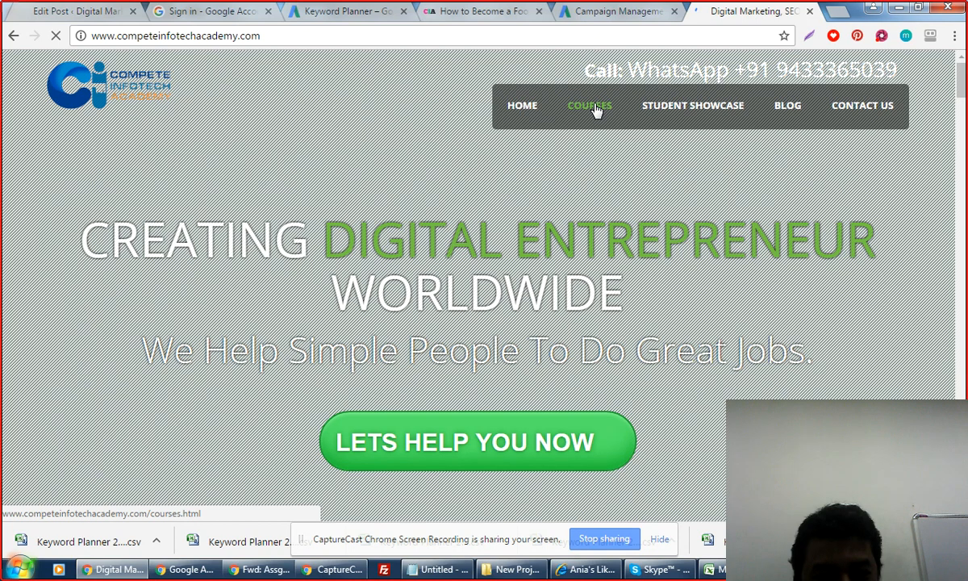
Go to the Compete Infotech Academy courses page.
{"action": "mouse_move", "coordinate": [594, 111]}
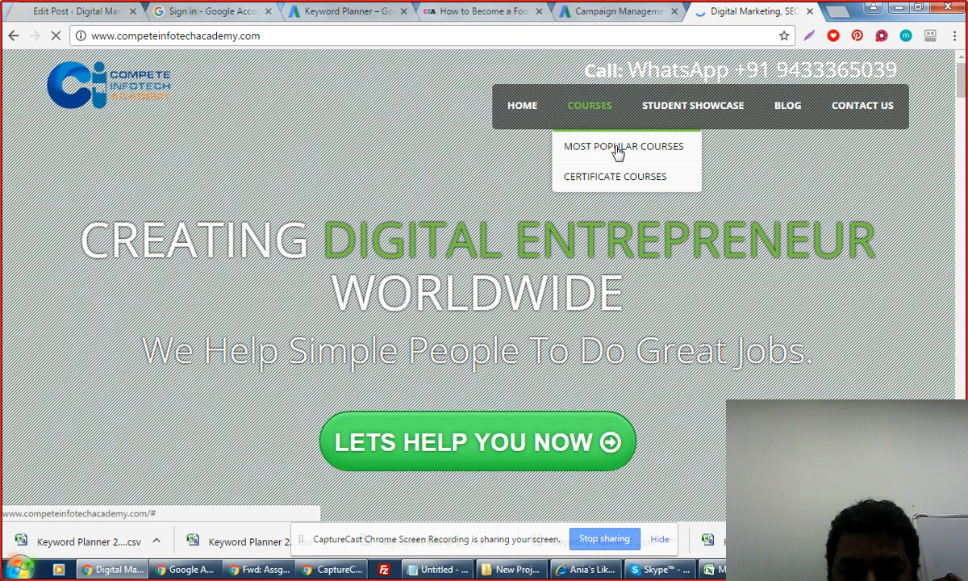
{"action": "left_click", "coordinate": [594, 109]}
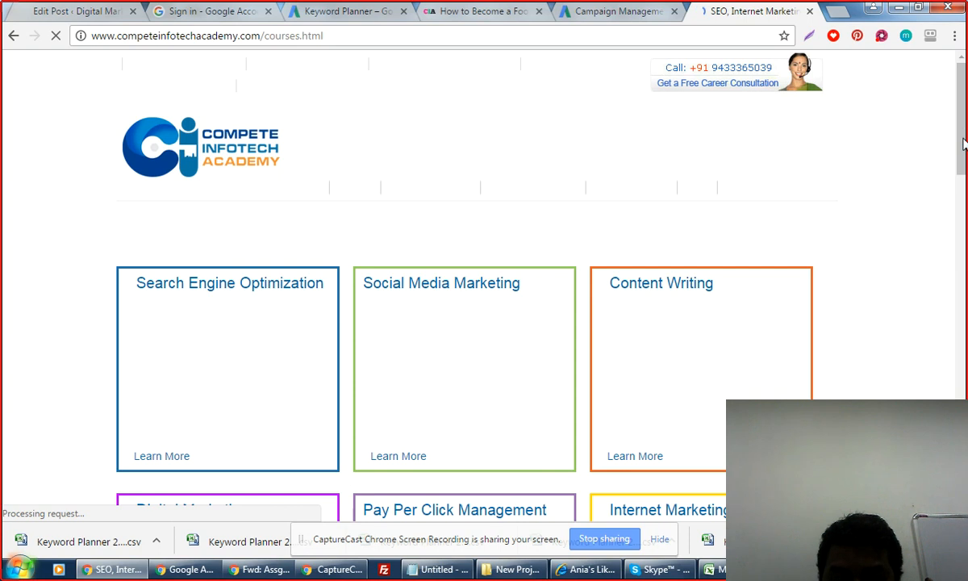
{"action": "left_click_drag", "start_coordinate": [963, 143], "coordinate": [963, 159]}
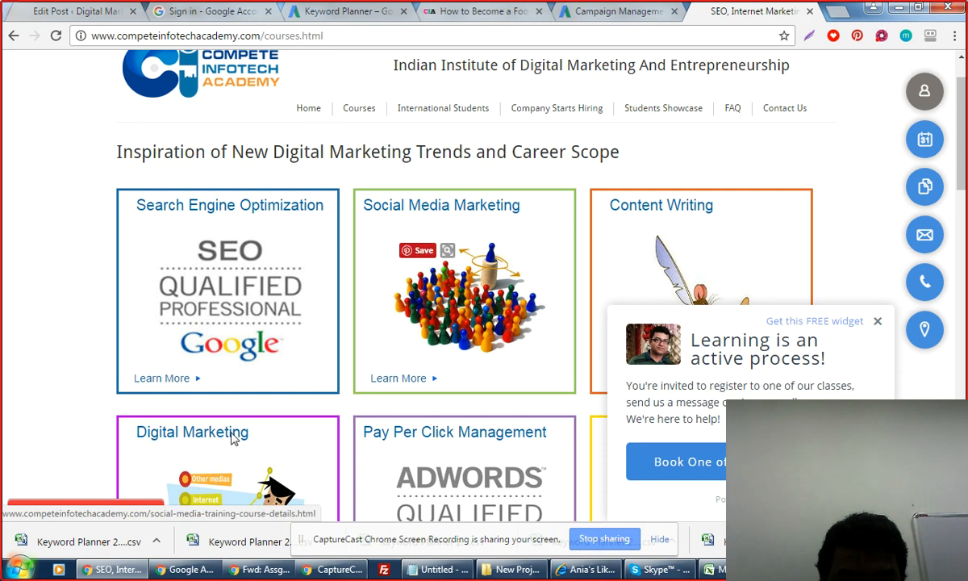
{"action": "scroll", "coordinate": [234, 436], "scroll_direction": "down", "scroll_amount": 3}
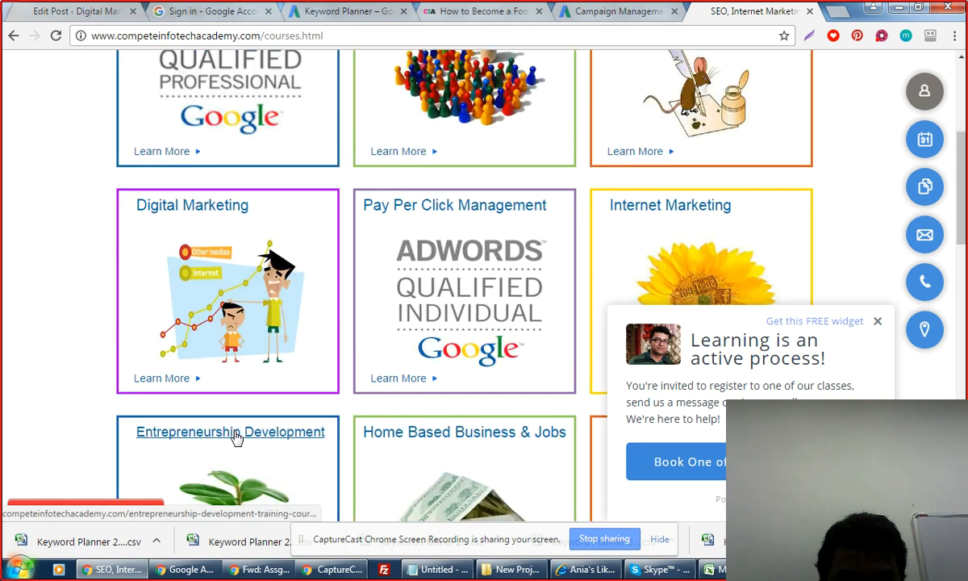
Copy the Digital Marketing course link and paste it as the ad group's landing page.
{"action": "right_click", "coordinate": [237, 208]}
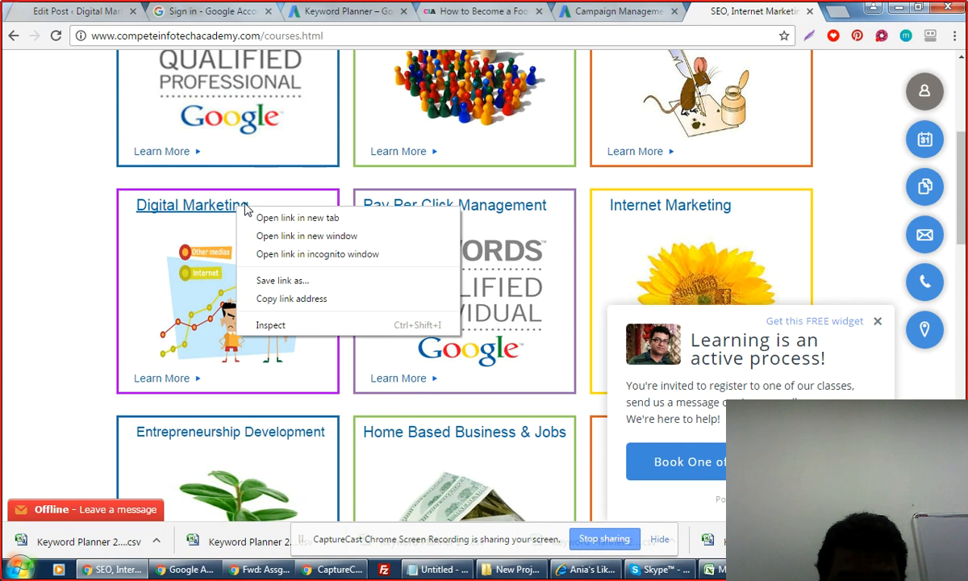
{"action": "left_click", "coordinate": [275, 298]}
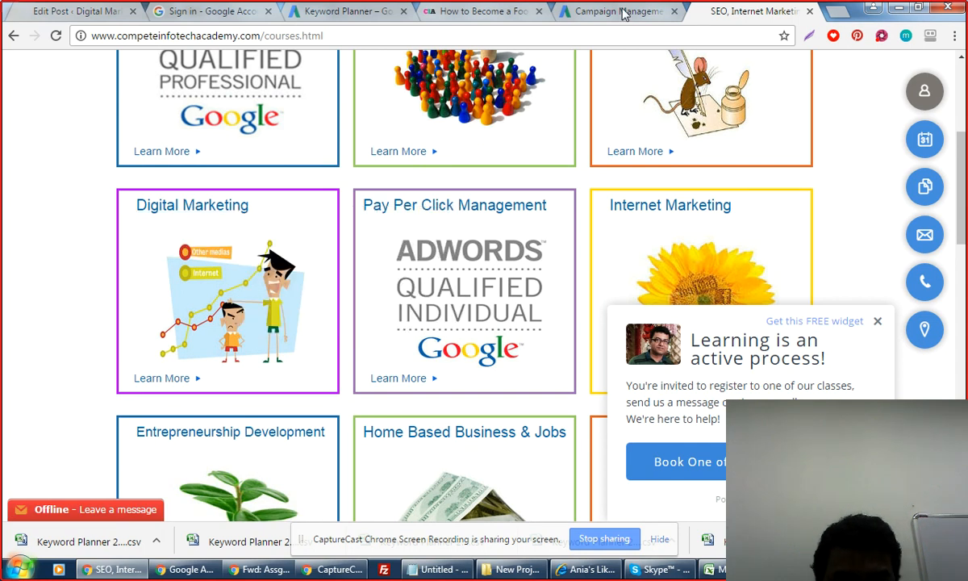
{"action": "left_click", "coordinate": [623, 13]}
{"action": "left_click", "coordinate": [244, 365]}
{"action": "type", "text": "http://www.competeinfotechacademy.com/digital-marketing-course-details.html"}
Switch the ad group to a different targeting method: Placements.
{"action": "left_click", "coordinate": [367, 420]}
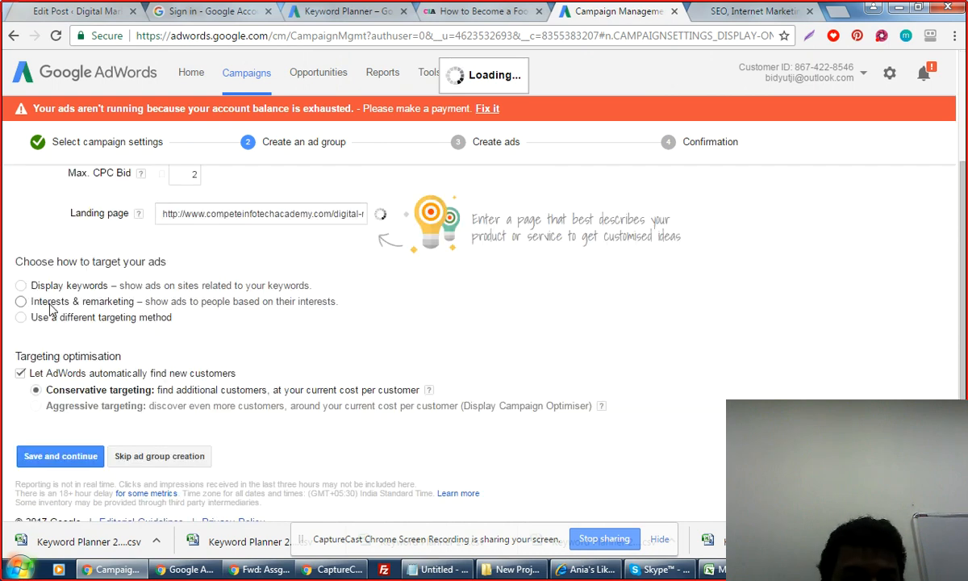
{"action": "left_click", "coordinate": [20, 319]}
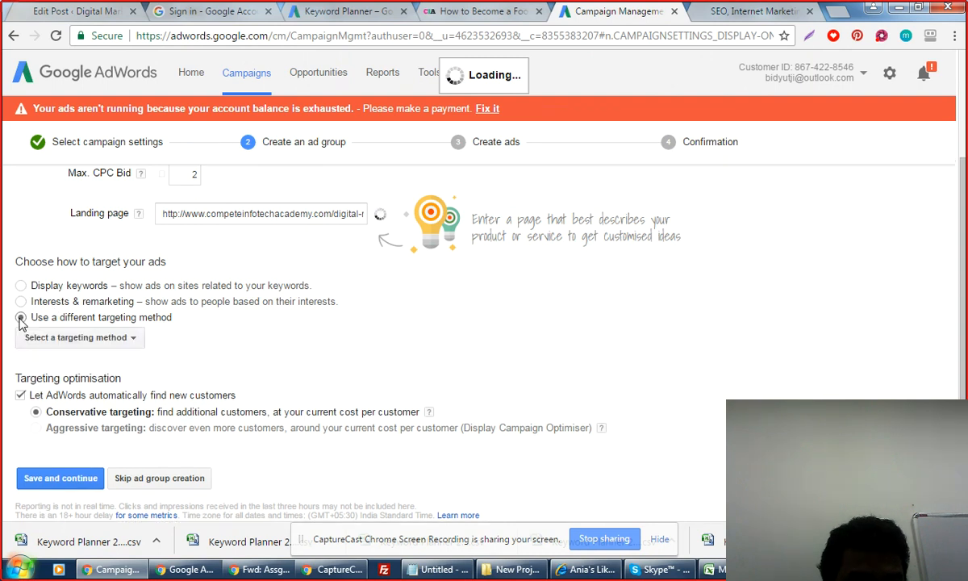
{"action": "left_click", "coordinate": [76, 337]}
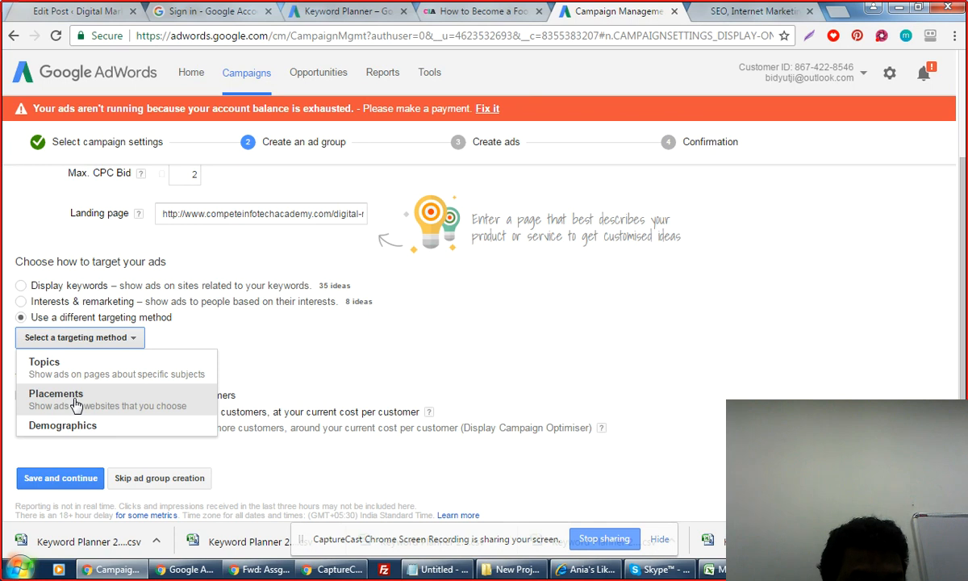
{"action": "left_click", "coordinate": [76, 402]}
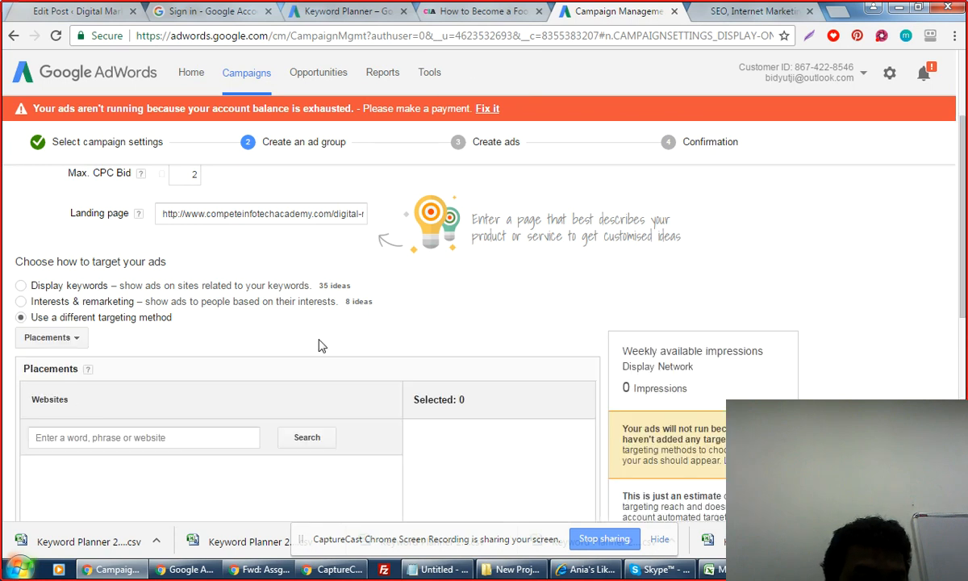
{"action": "scroll", "coordinate": [319, 345], "scroll_direction": "down", "scroll_amount": 3}
{"action": "scroll", "coordinate": [319, 345], "scroll_direction": "up", "scroll_amount": 1}
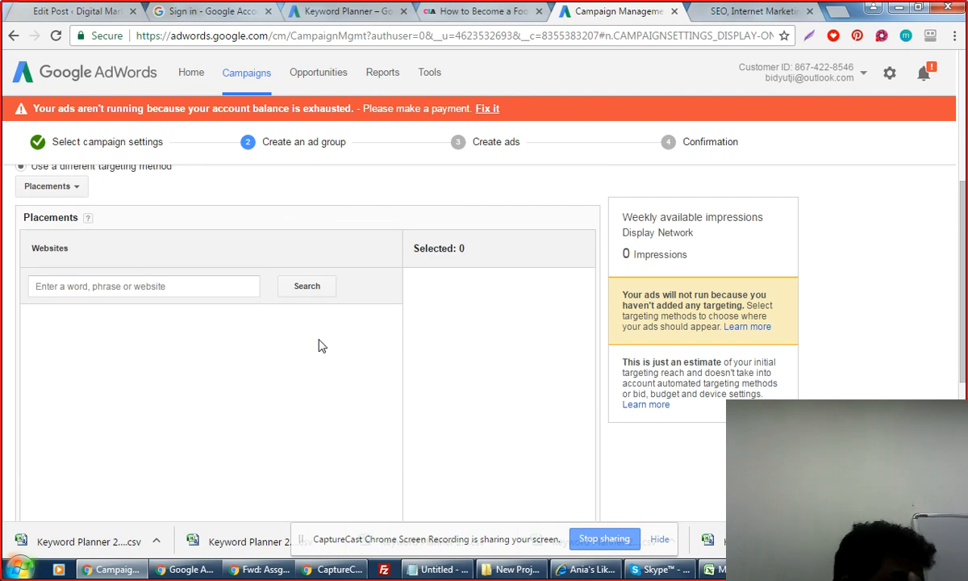
{"action": "scroll", "coordinate": [311, 342], "scroll_direction": "up", "scroll_amount": 2}
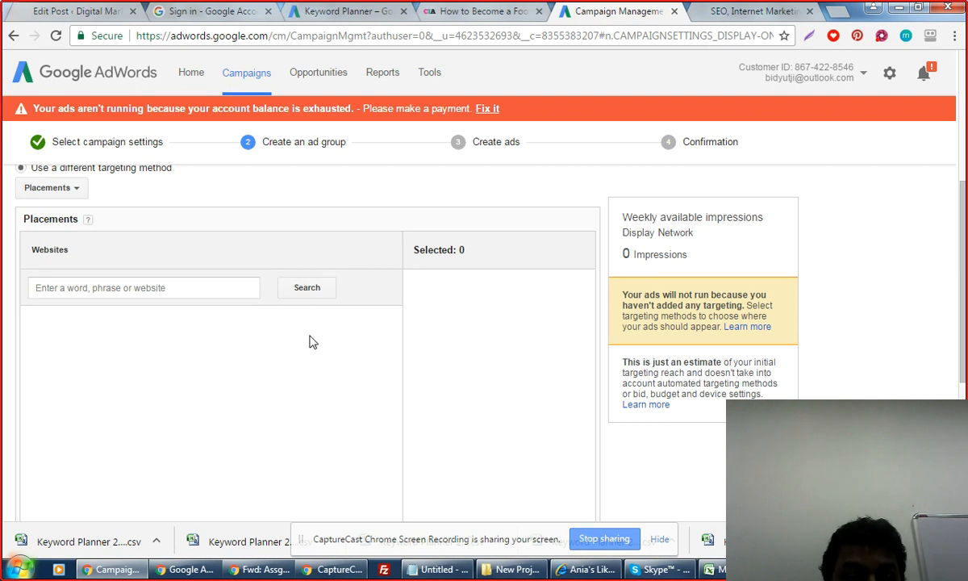
{"action": "scroll", "coordinate": [311, 342], "scroll_direction": "down", "scroll_amount": 2}
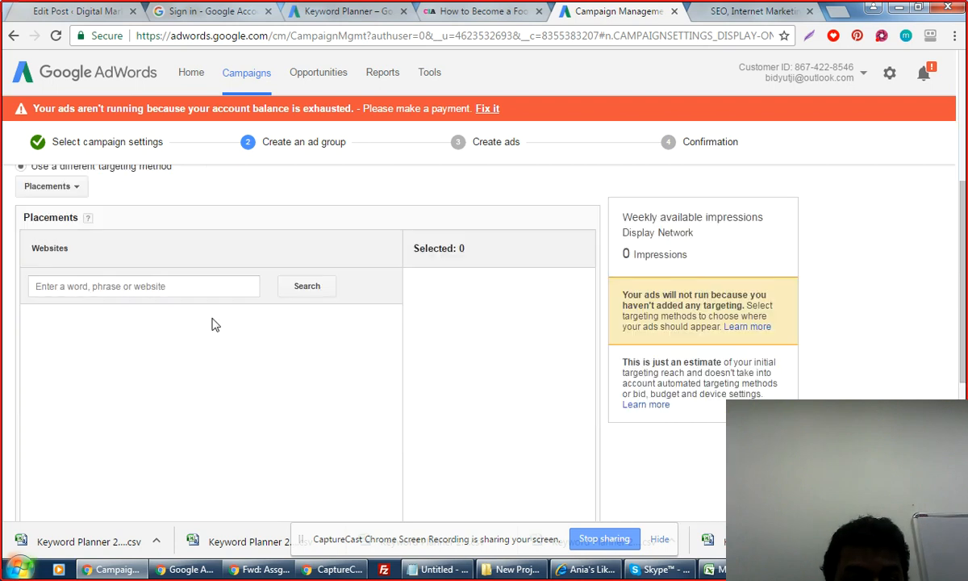
Search website placements for 'shiksha'.
{"action": "left_click", "coordinate": [226, 284]}
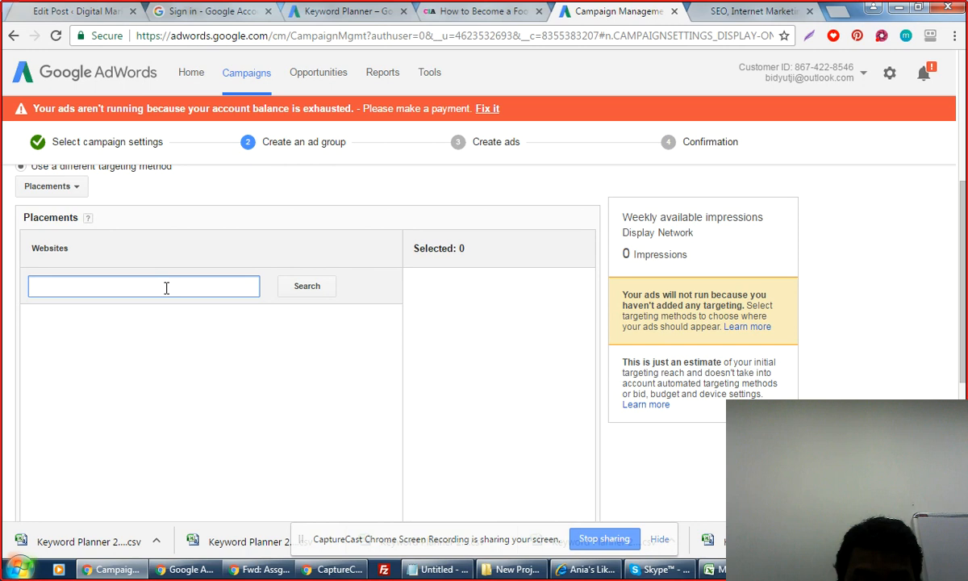
{"action": "type", "text": "shiksha"}
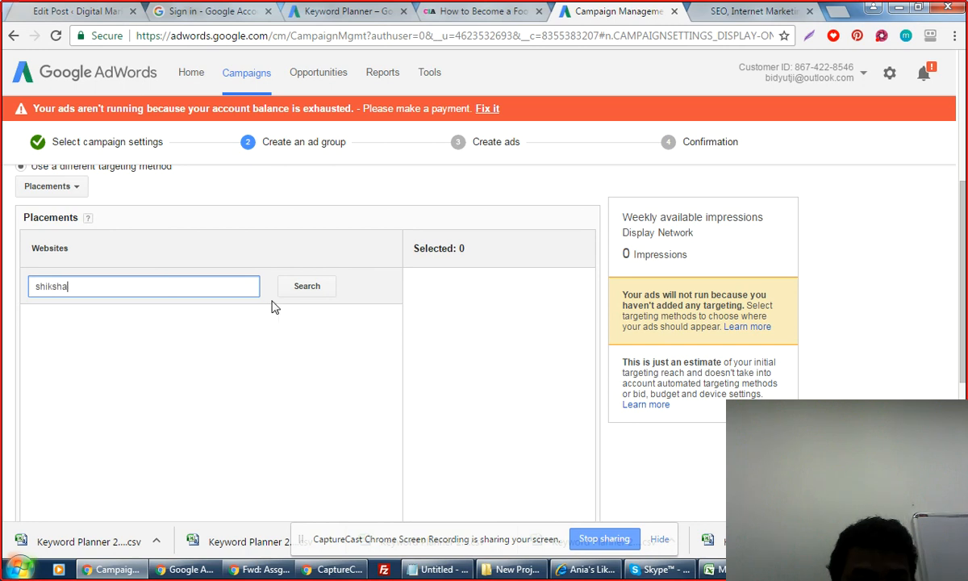
{"action": "left_click", "coordinate": [315, 290]}
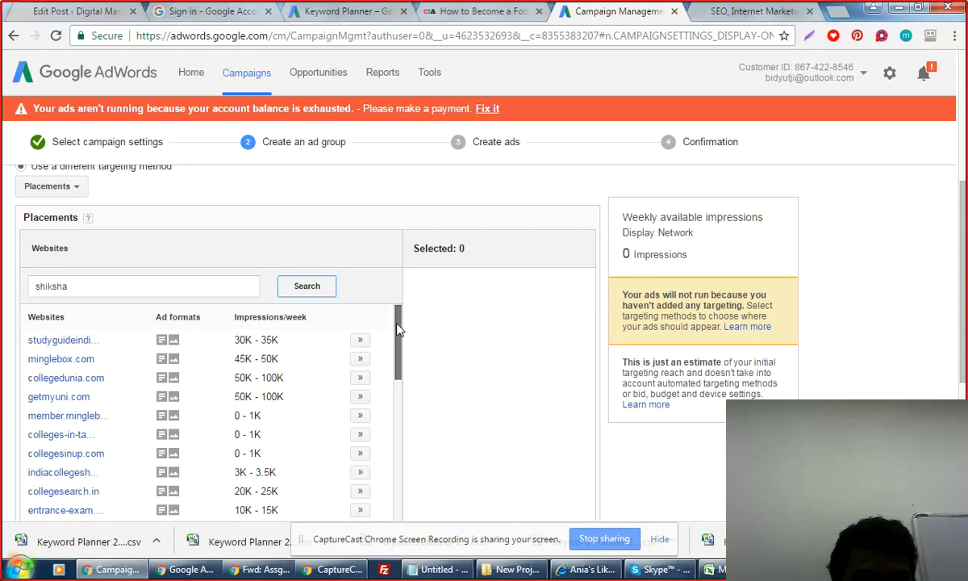
{"action": "left_click_drag", "start_coordinate": [398, 329], "coordinate": [395, 365]}
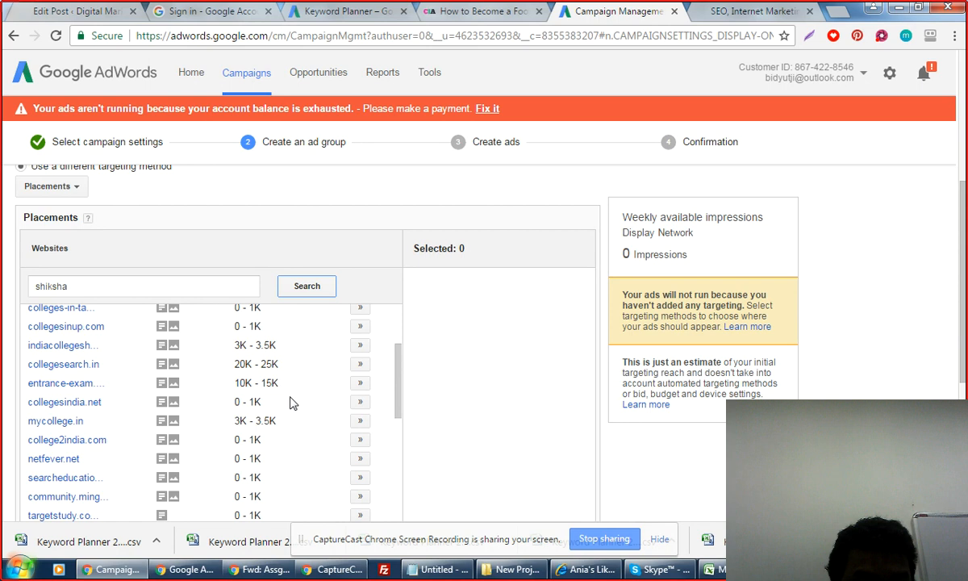
{"action": "scroll", "coordinate": [292, 400], "scroll_direction": "up", "scroll_amount": 5}
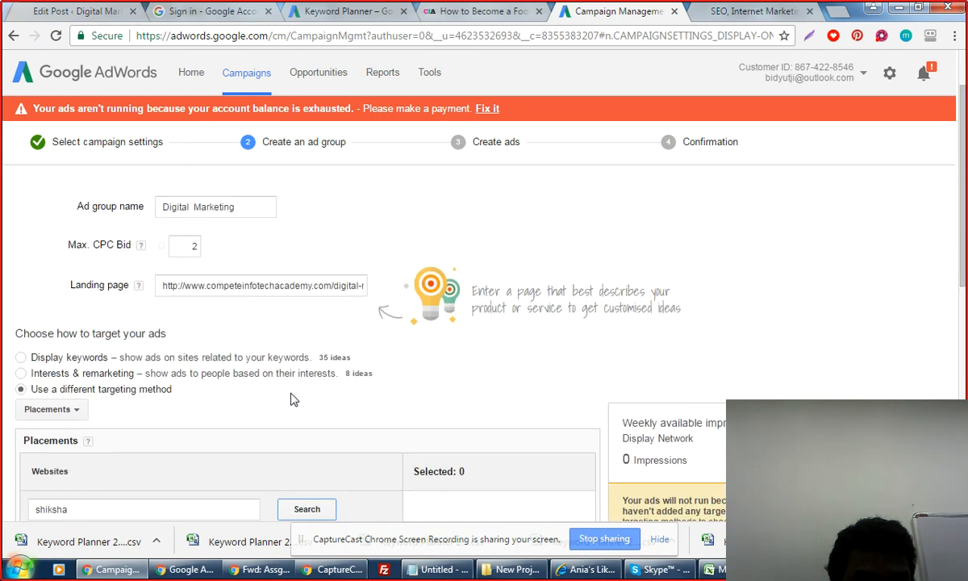
{"action": "scroll", "coordinate": [292, 399], "scroll_direction": "down", "scroll_amount": 5}
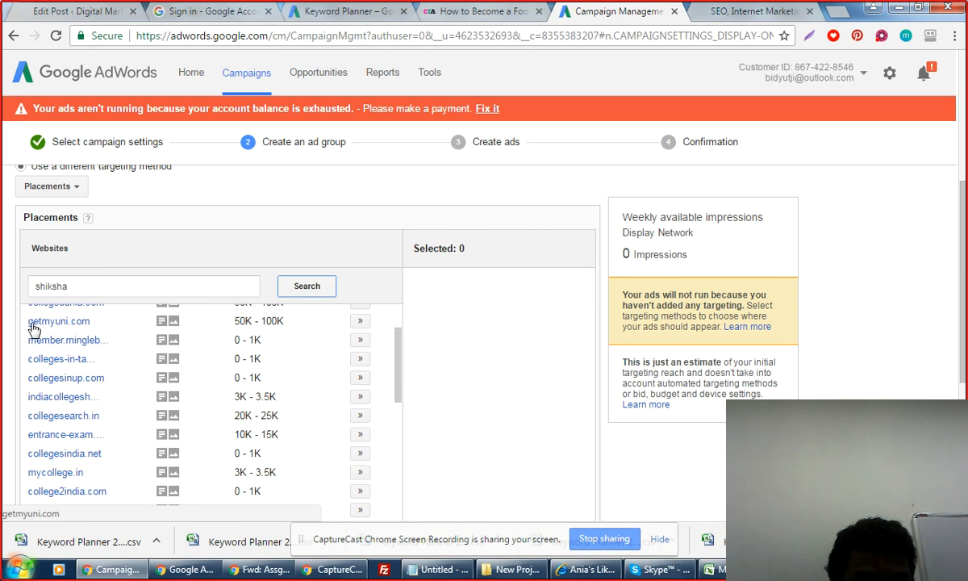
Preview the suggested getmyuni.com site in a new browser tab.
{"action": "left_click_drag", "start_coordinate": [28, 321], "coordinate": [90, 322]}
{"action": "key", "text": "ctrl+c"}
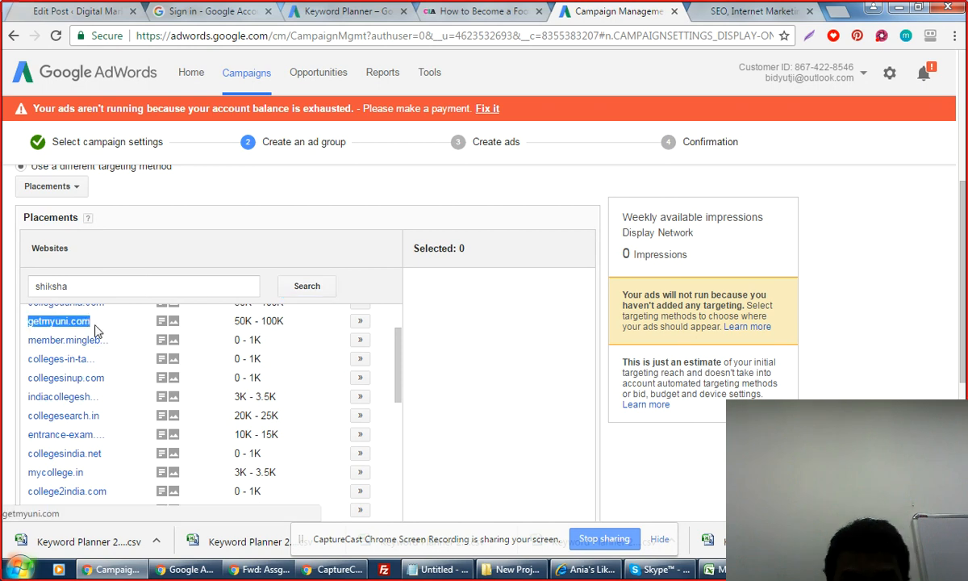
{"action": "left_click", "coordinate": [838, 14]}
{"action": "key", "text": "ctrl+v"}
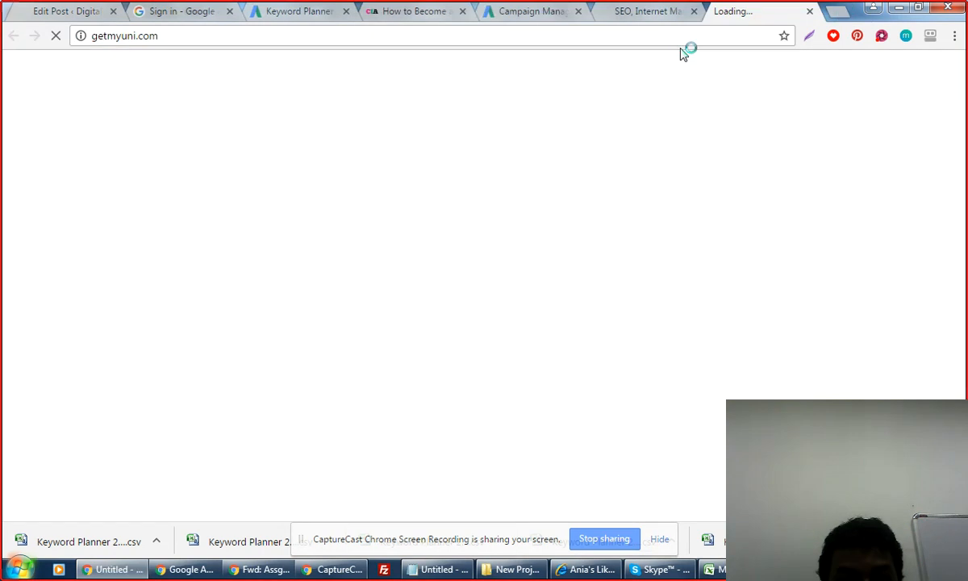
{"action": "left_click", "coordinate": [528, 11]}
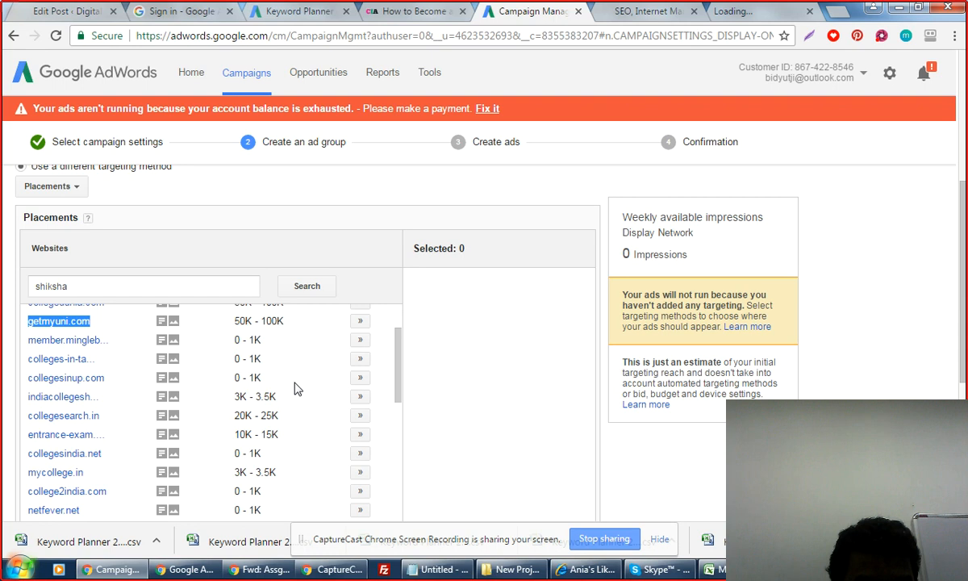
Clear the getmyuni.com selection and browse the remaining placement results.
{"action": "scroll", "coordinate": [295, 388], "scroll_direction": "up", "scroll_amount": 2}
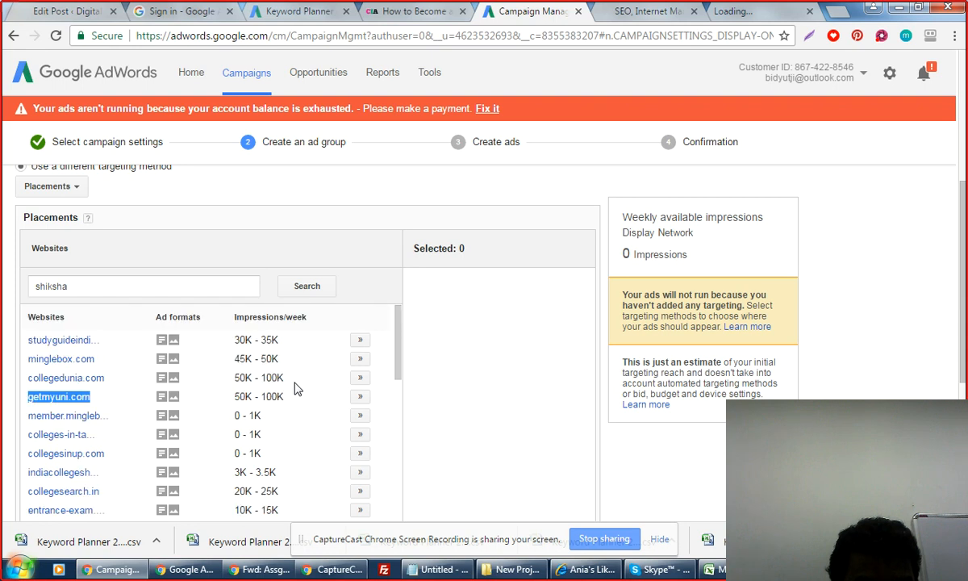
{"action": "left_click", "coordinate": [274, 315]}
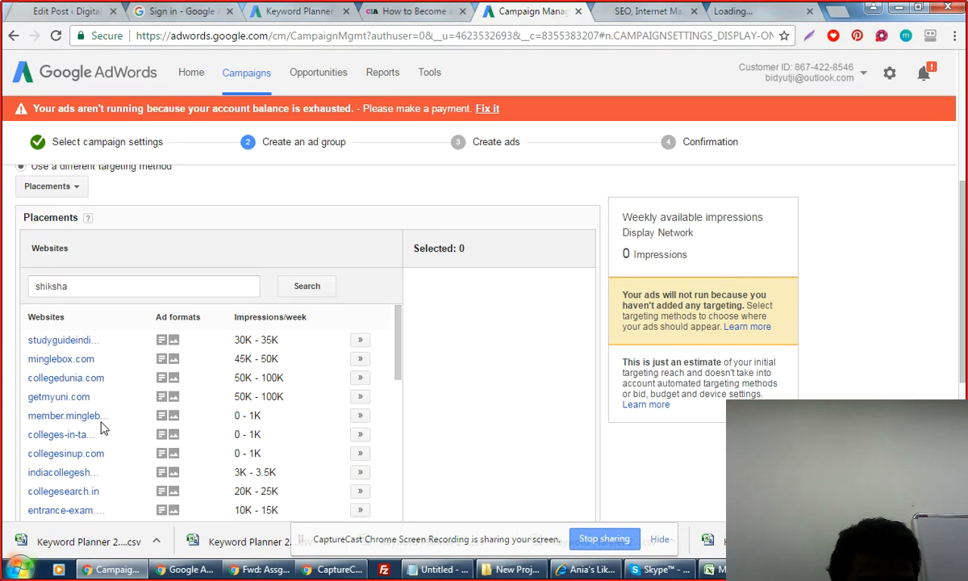
{"action": "scroll", "coordinate": [102, 427], "scroll_direction": "down", "scroll_amount": 2}
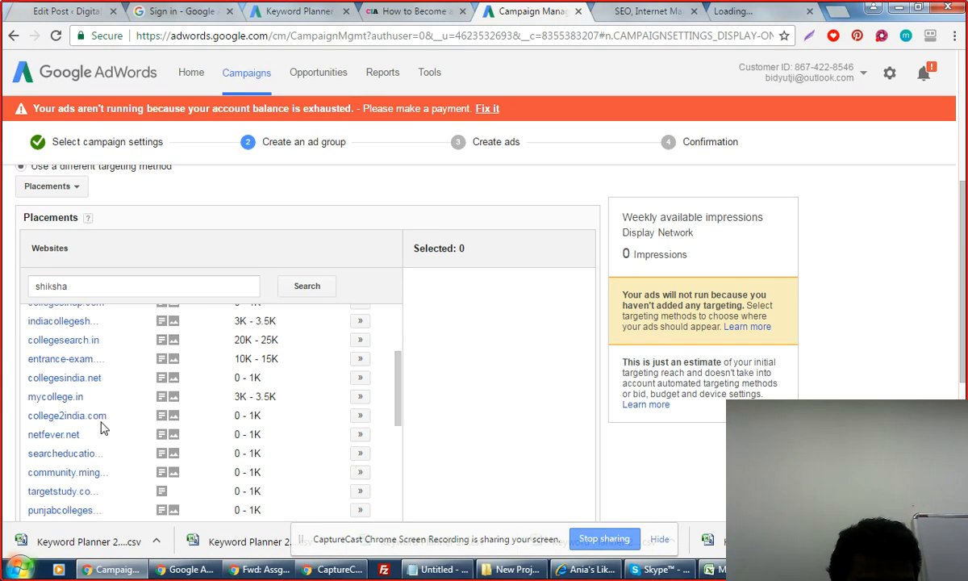
{"action": "scroll", "coordinate": [103, 427], "scroll_direction": "down", "scroll_amount": 1}
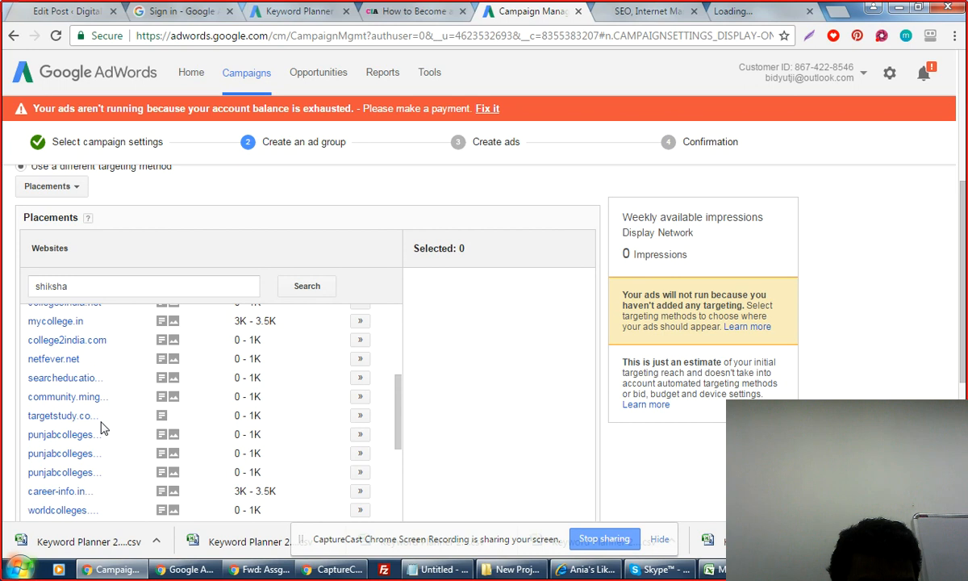
{"action": "scroll", "coordinate": [102, 427], "scroll_direction": "down", "scroll_amount": 2}
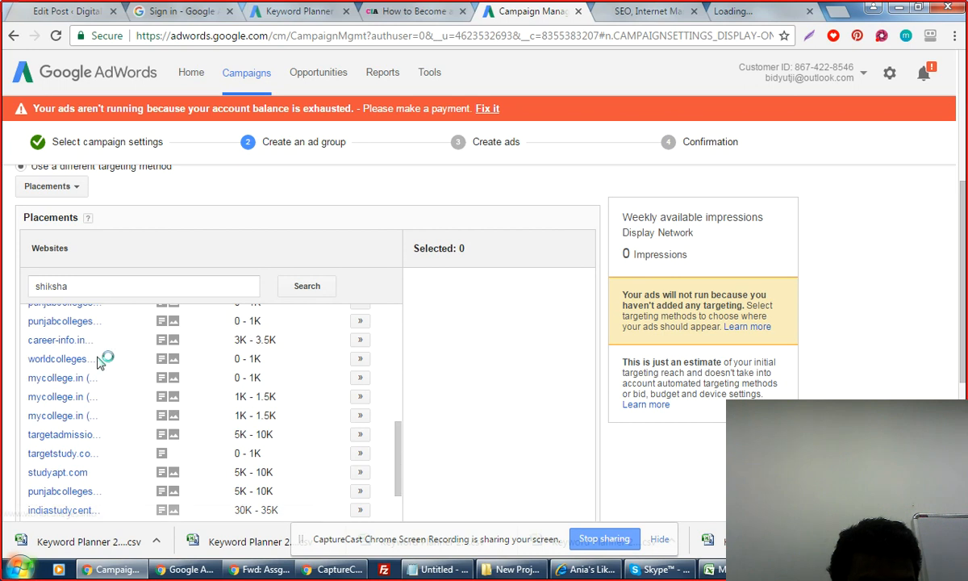
{"action": "scroll", "coordinate": [99, 360], "scroll_direction": "up", "scroll_amount": 1}
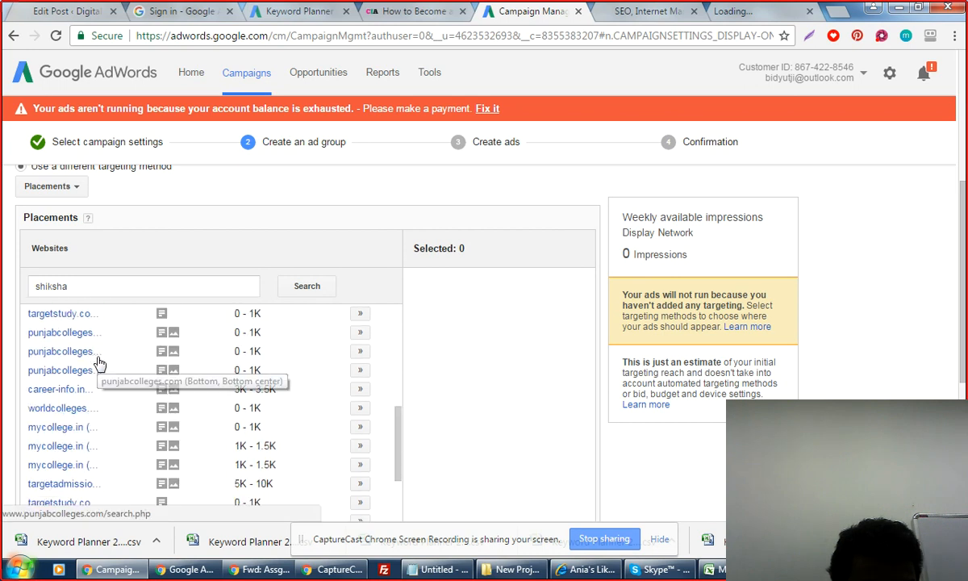
{"action": "scroll", "coordinate": [129, 439], "scroll_direction": "down", "scroll_amount": 2}
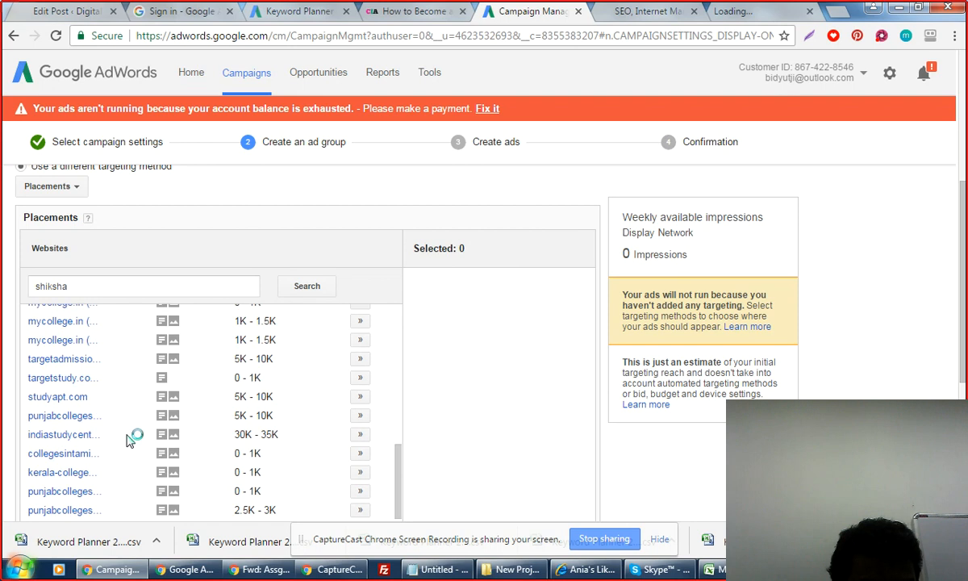
{"action": "scroll", "coordinate": [126, 439], "scroll_direction": "down", "scroll_amount": 2}
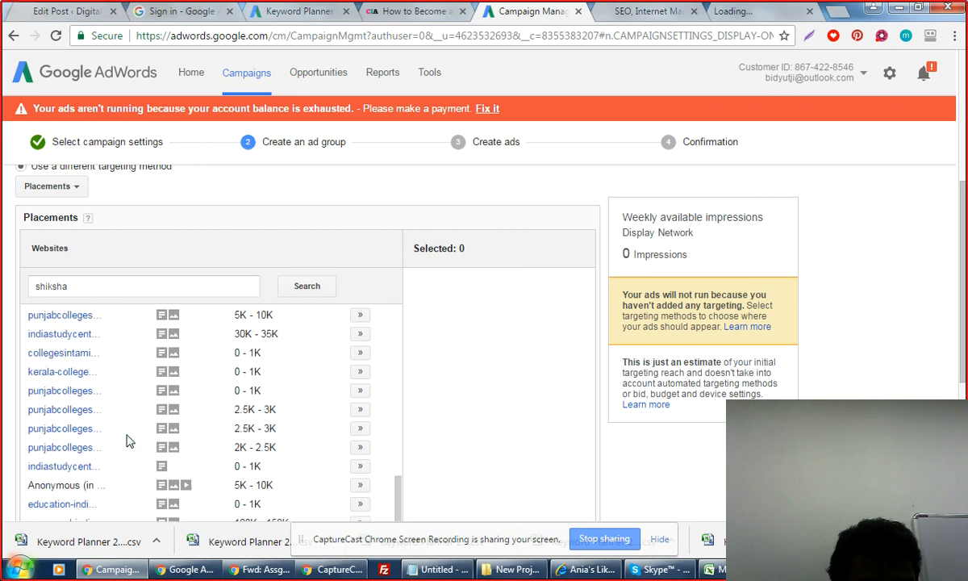
{"action": "scroll", "coordinate": [126, 439], "scroll_direction": "down", "scroll_amount": 1}
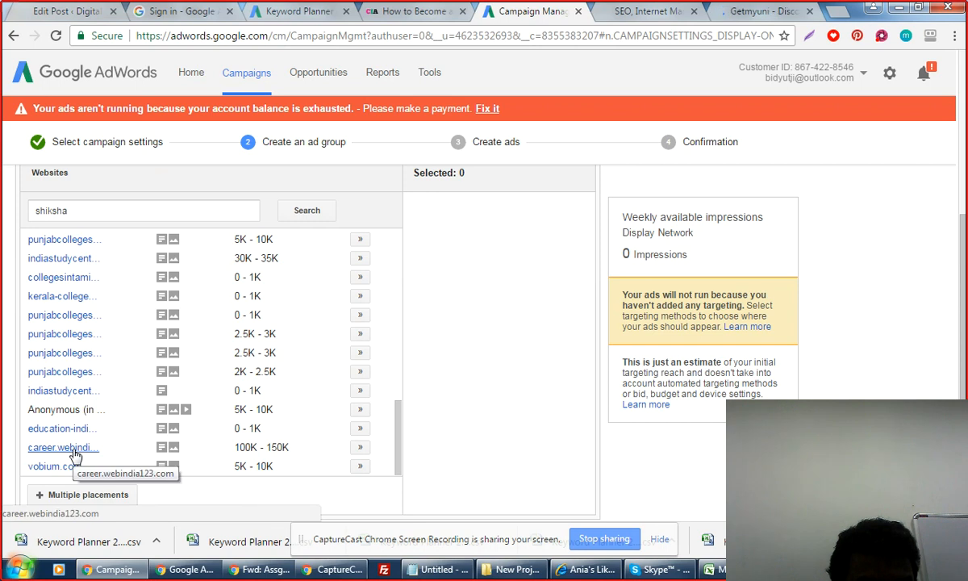
Open the career.webindia123.com link in a new Chrome tab, then return to the AdWords campaign tab.
{"action": "right_click", "coordinate": [74, 454]}
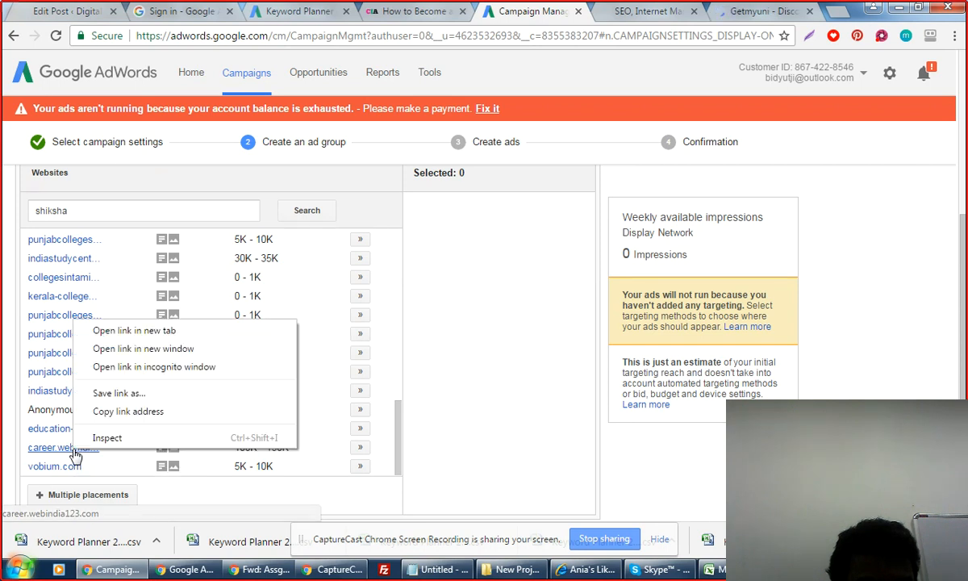
{"action": "left_click", "coordinate": [841, 12]}
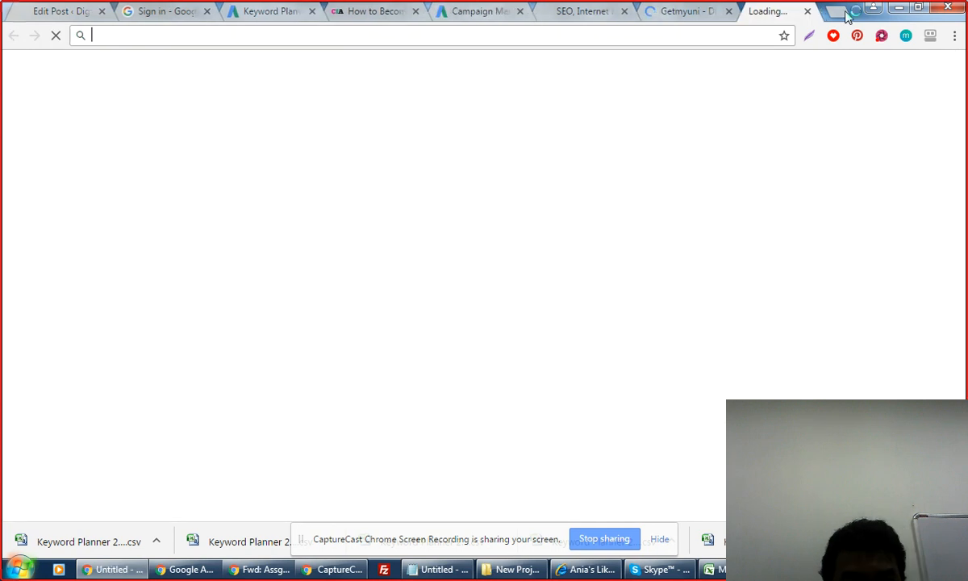
{"action": "type", "text": "http://career.webindia123.com/"}
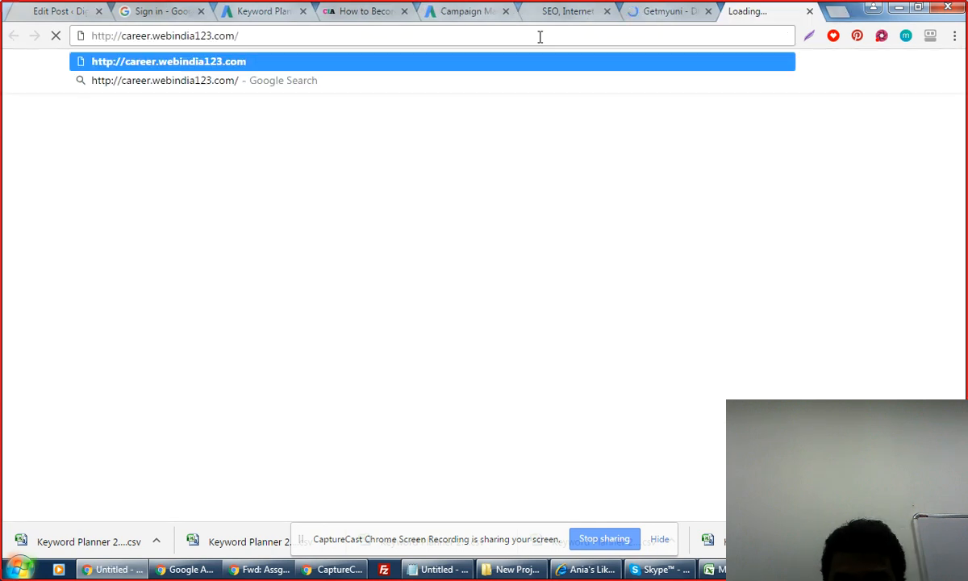
{"action": "key", "text": "Return"}
{"action": "left_click", "coordinate": [469, 11]}
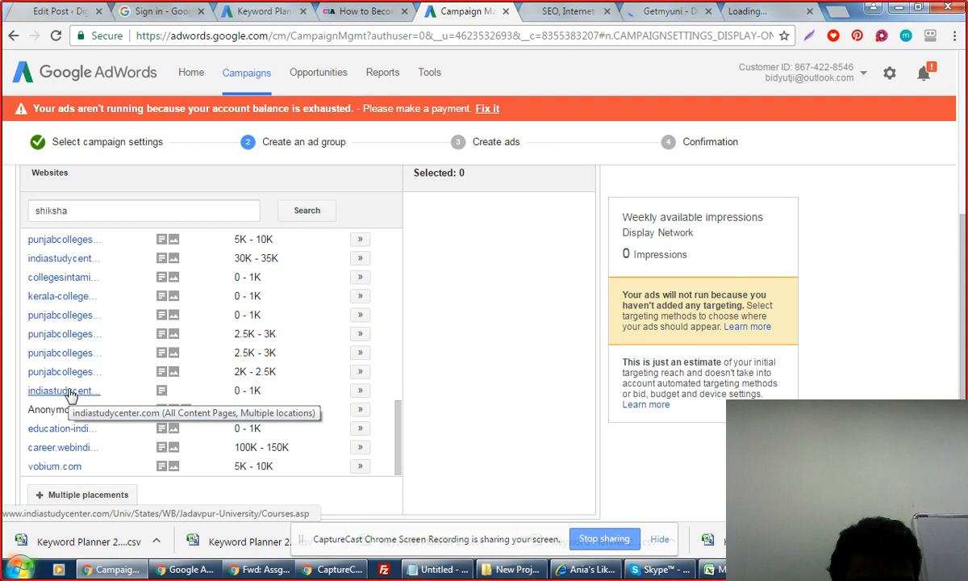
{"action": "scroll", "coordinate": [70, 392], "scroll_direction": "up", "scroll_amount": 1}
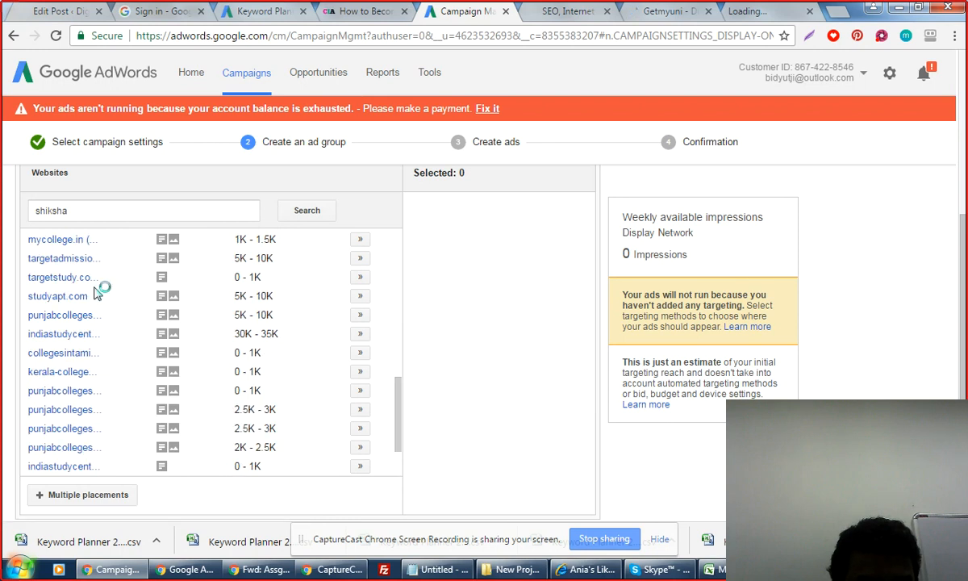
{"action": "scroll", "coordinate": [95, 292], "scroll_direction": "up", "scroll_amount": 2}
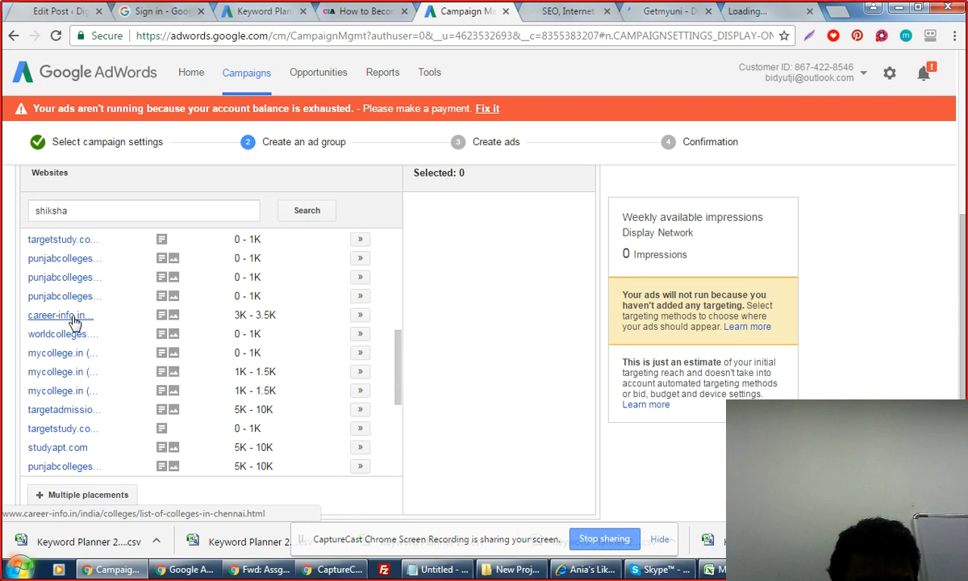
{"action": "scroll", "coordinate": [73, 321], "scroll_direction": "up", "scroll_amount": 5}
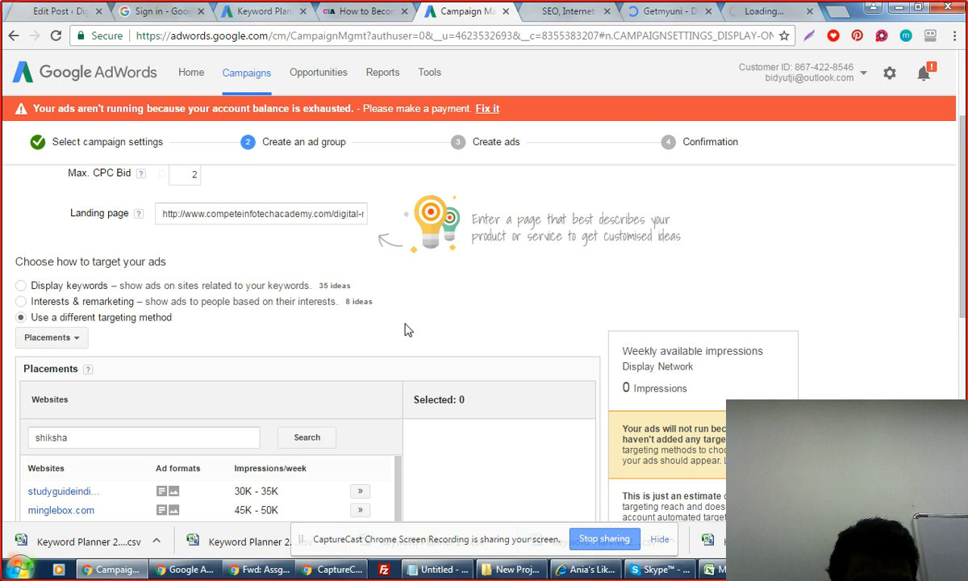
{"action": "scroll", "coordinate": [408, 329], "scroll_direction": "down", "scroll_amount": 2}
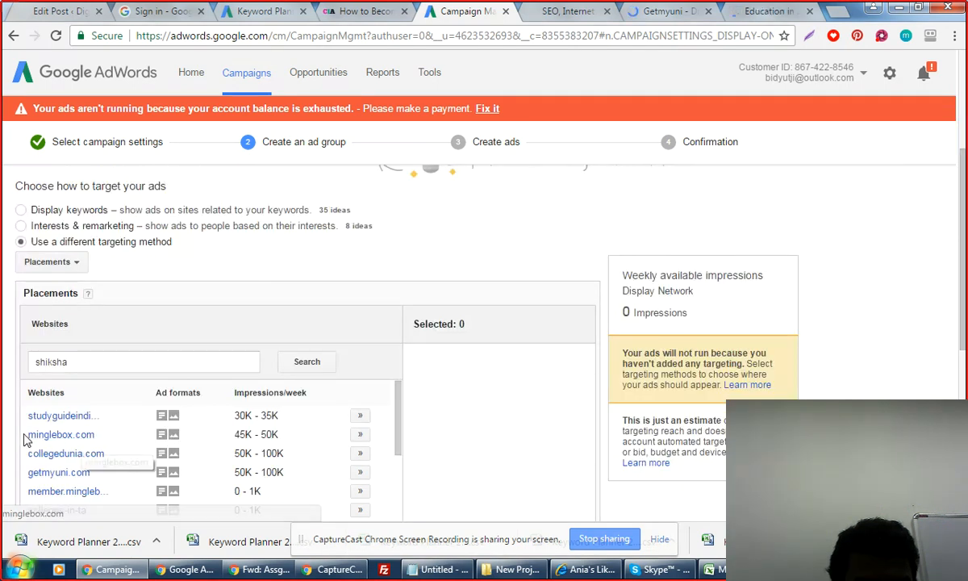
Copy the minglebox.com address and paste it into a new Chrome tab.
{"action": "left_click_drag", "start_coordinate": [24, 439], "coordinate": [98, 439]}
{"action": "key", "text": "ctrl+c"}
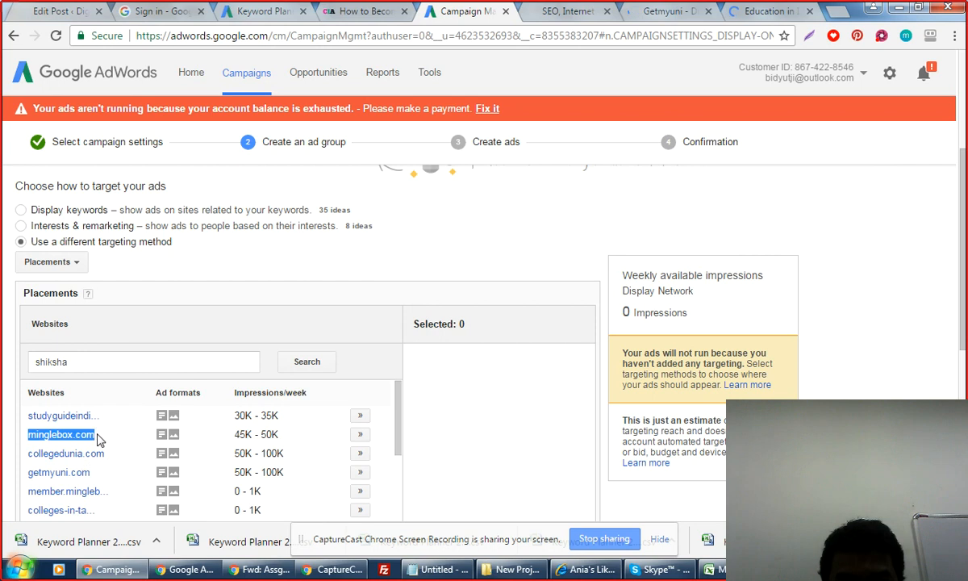
{"action": "left_click", "coordinate": [839, 13]}
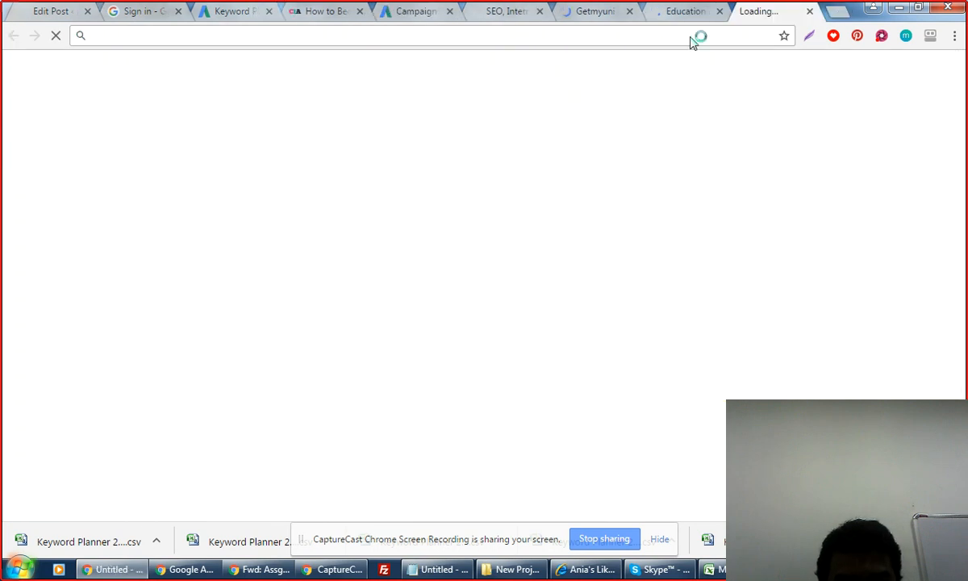
{"action": "key", "text": "ctrl+v"}
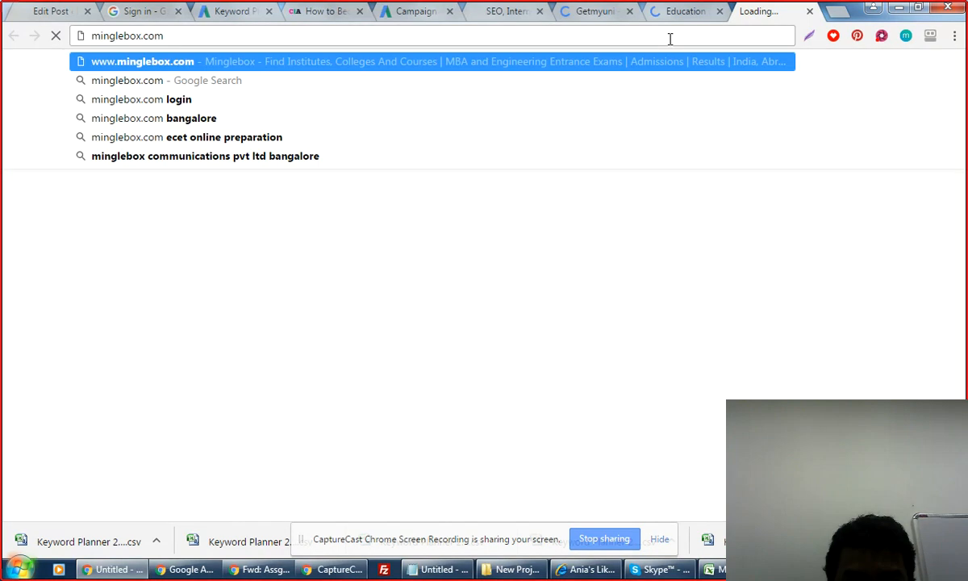
Review the Getmyuni, career.webindia123 and minglebox sites, then return to the AdWords campaign.
{"action": "left_click", "coordinate": [594, 11]}
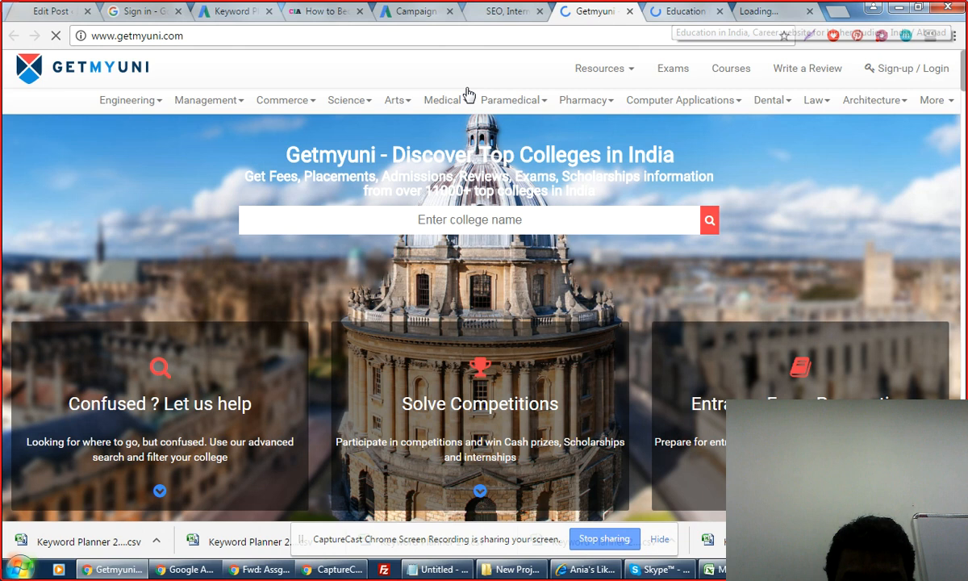
{"action": "scroll", "coordinate": [527, 237], "scroll_direction": "down", "scroll_amount": 2}
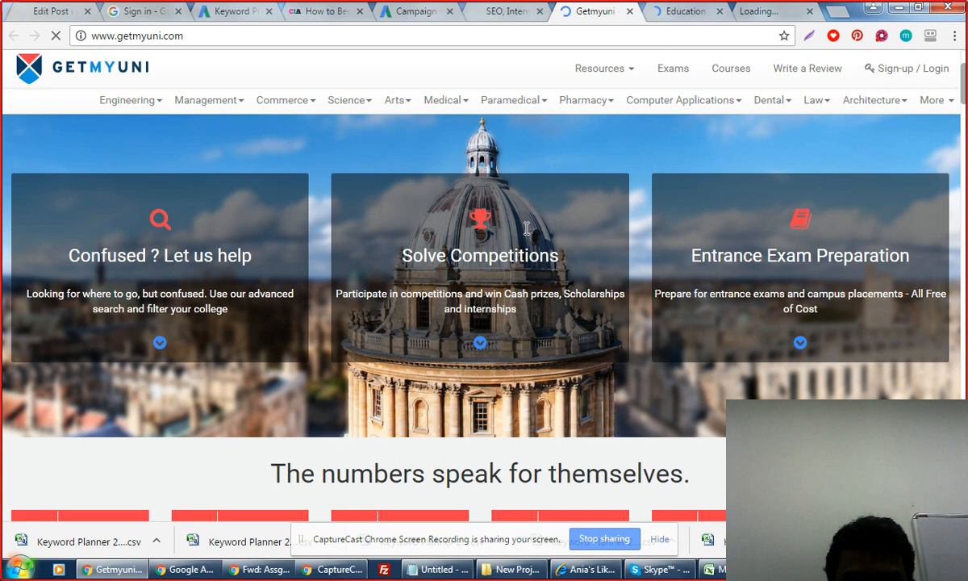
{"action": "left_click", "coordinate": [682, 11]}
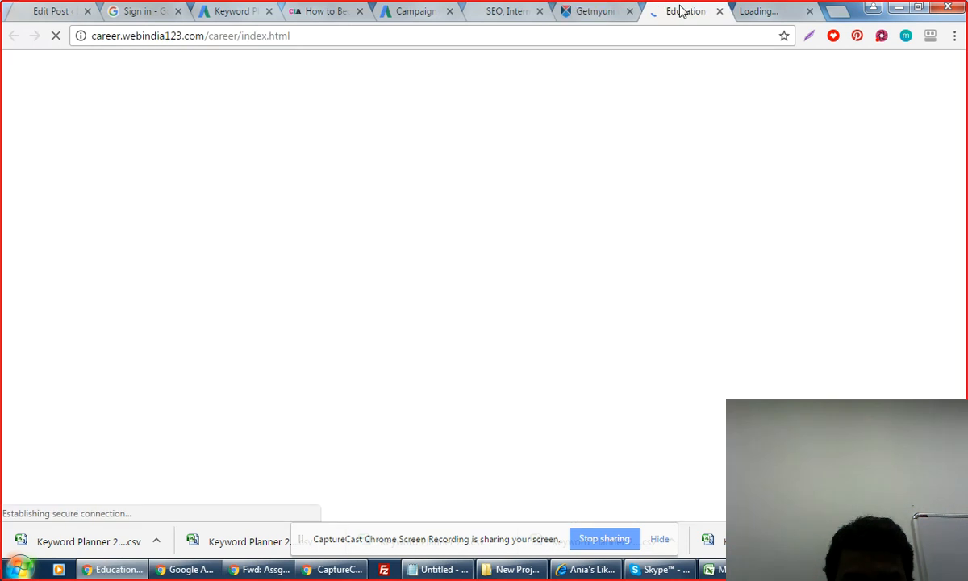
{"action": "left_click", "coordinate": [766, 11]}
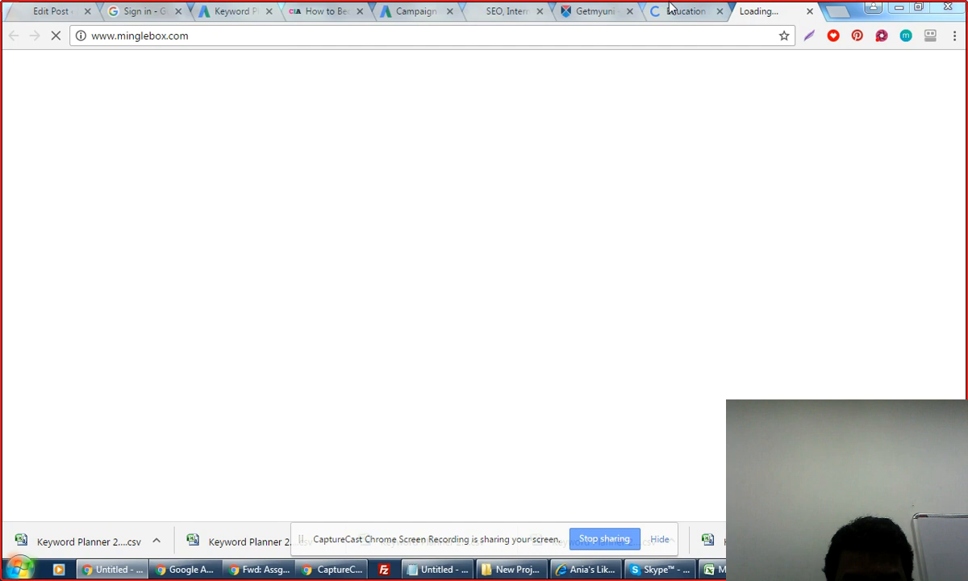
{"action": "left_click", "coordinate": [597, 10]}
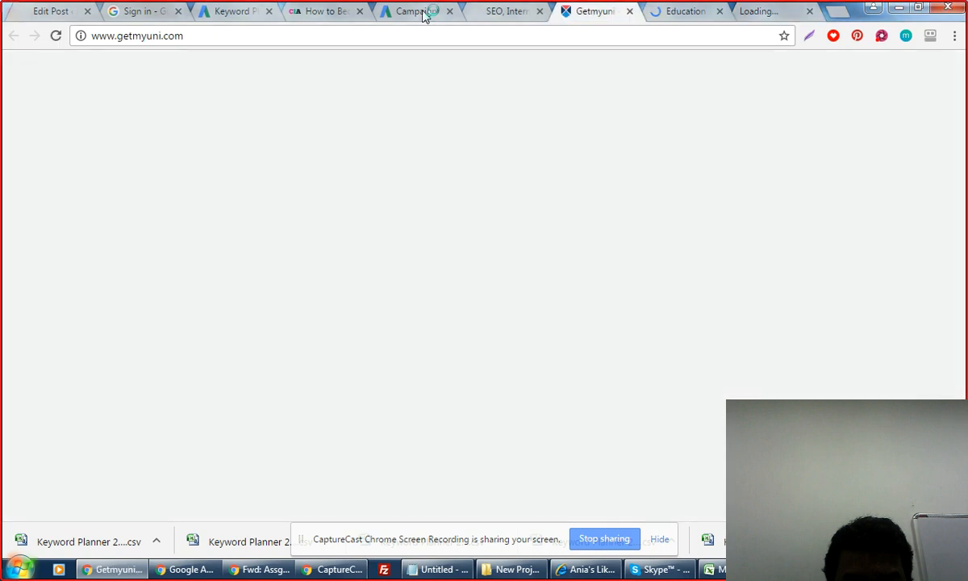
{"action": "left_click", "coordinate": [425, 16]}
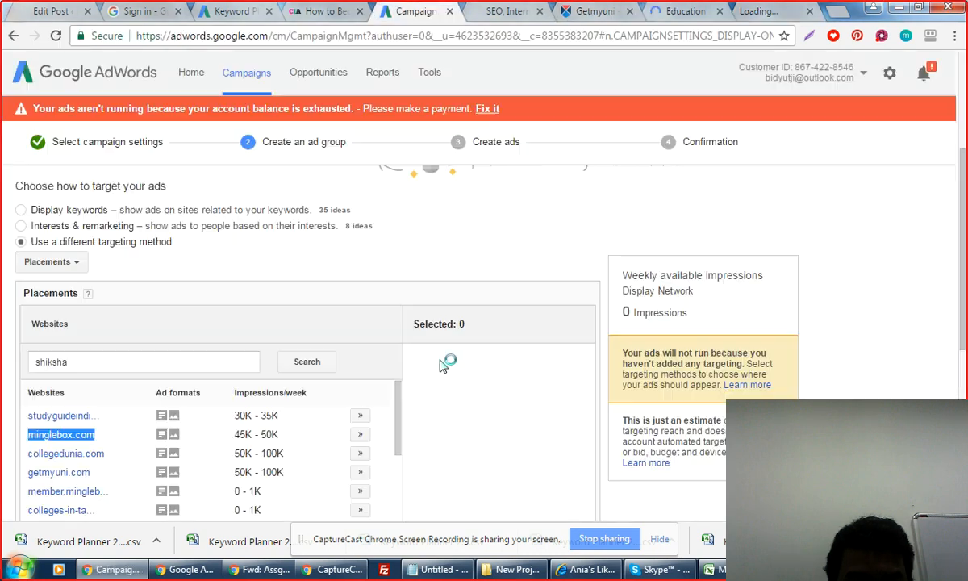
Add minglebox.com, studyguideindia.com, collegedunia.com and getmyuni.com as website placements.
{"action": "left_click", "coordinate": [360, 435]}
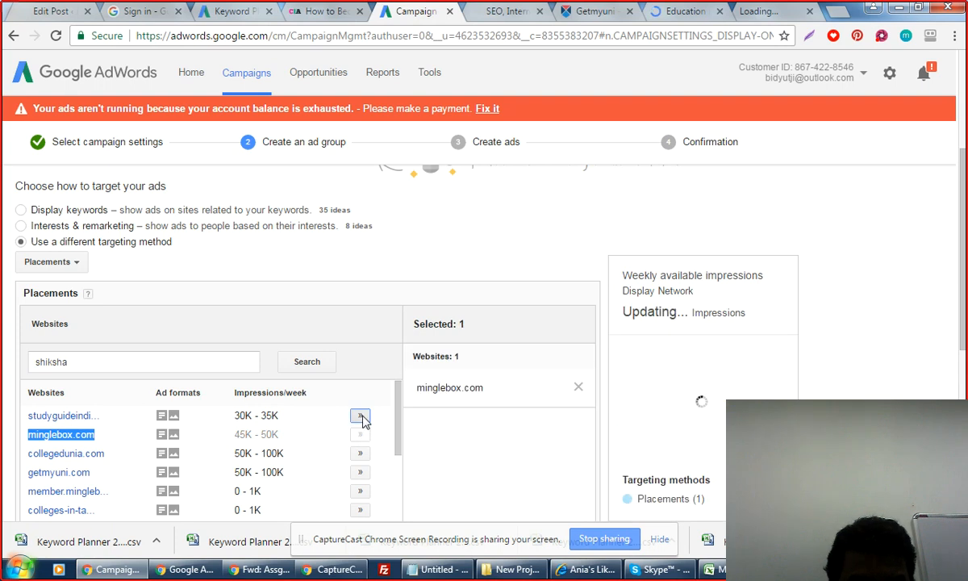
{"action": "left_click", "coordinate": [361, 416]}
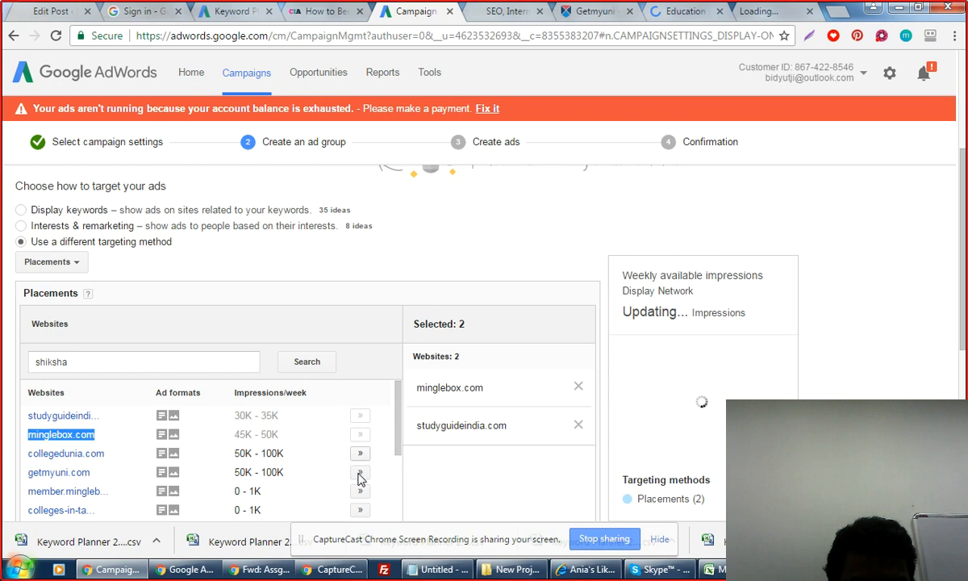
{"action": "left_click", "coordinate": [360, 453]}
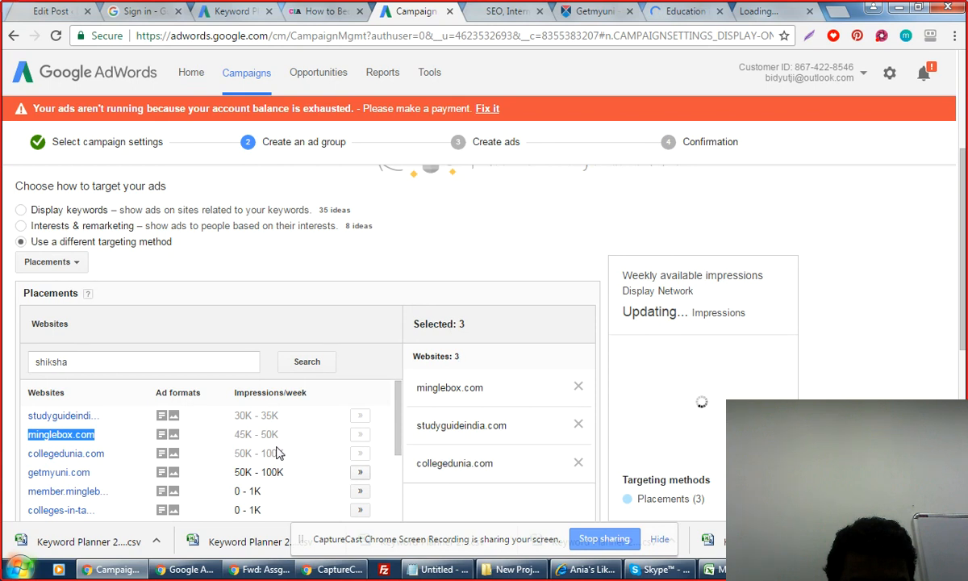
{"action": "left_click", "coordinate": [361, 472]}
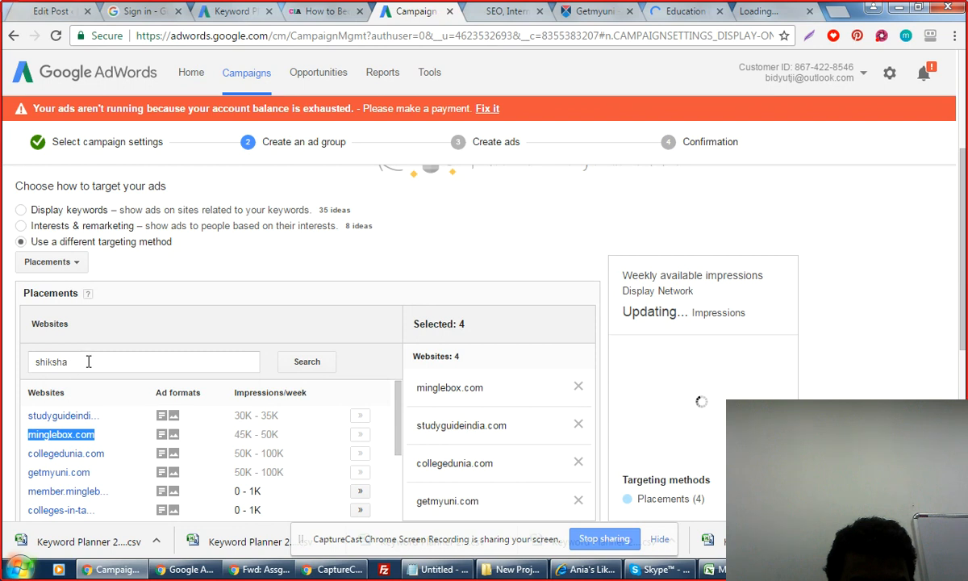
{"action": "double_click", "coordinate": [87, 361]}
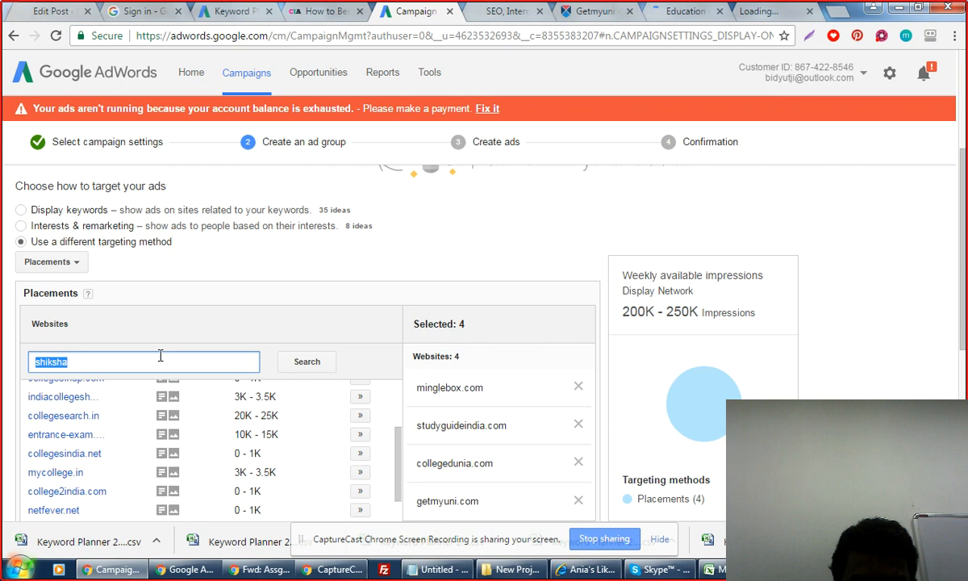
Search website placements for 'urbanpro' and add urbanpro.com as the fifth placement.
{"action": "type", "text": "urbanpro"}
{"action": "left_click", "coordinate": [308, 363]}
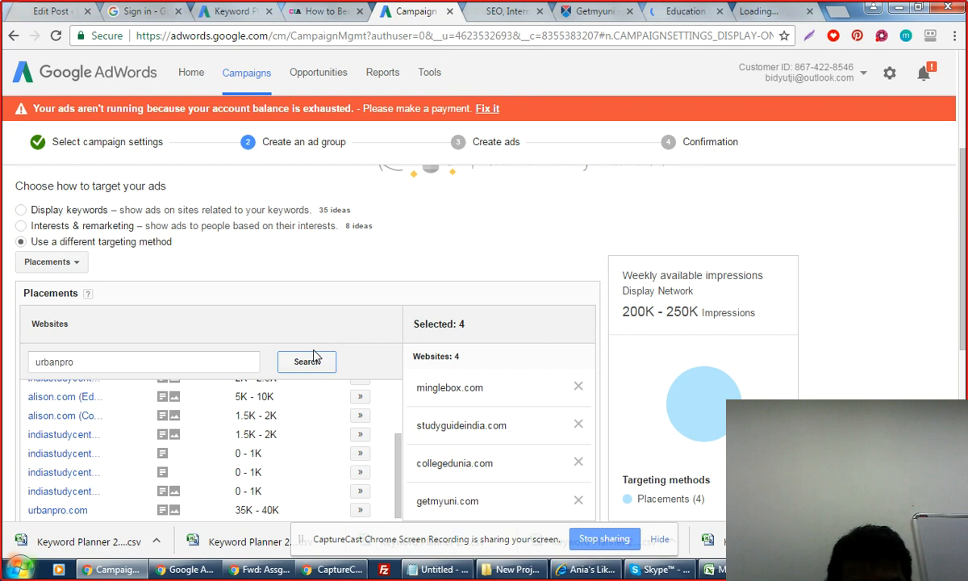
{"action": "left_click", "coordinate": [360, 509]}
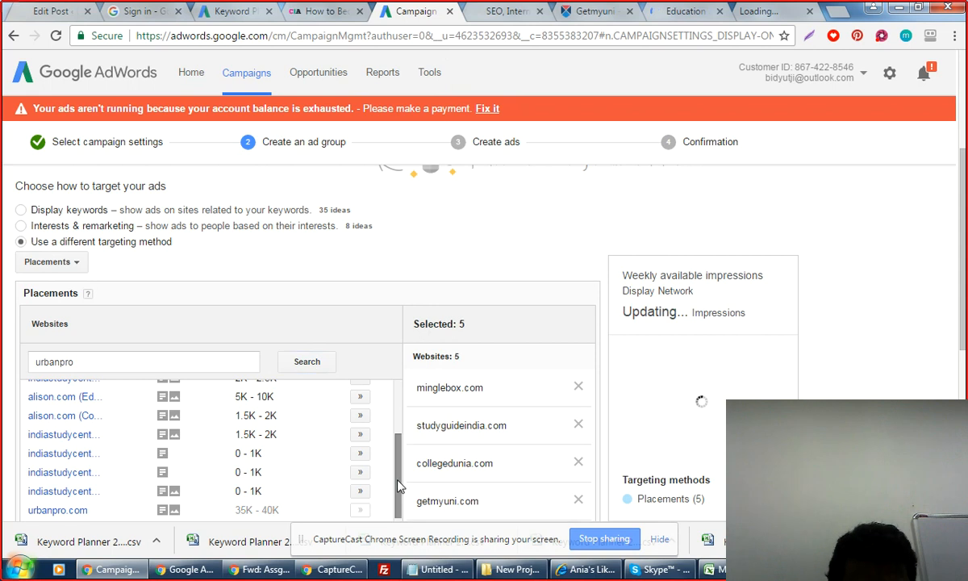
{"action": "scroll", "coordinate": [398, 484], "scroll_direction": "down", "scroll_amount": 2}
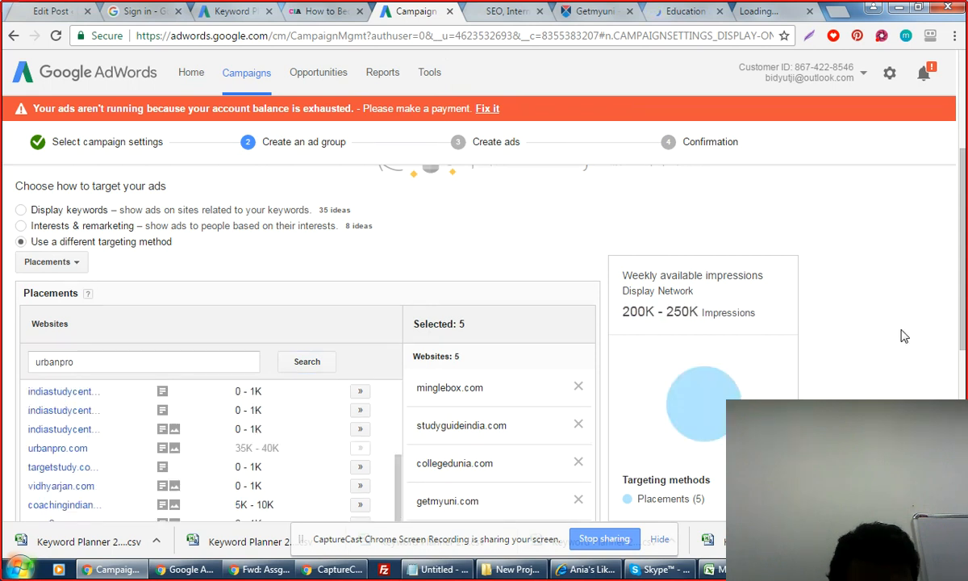
{"action": "scroll", "coordinate": [427, 358], "scroll_direction": "down", "scroll_amount": 2}
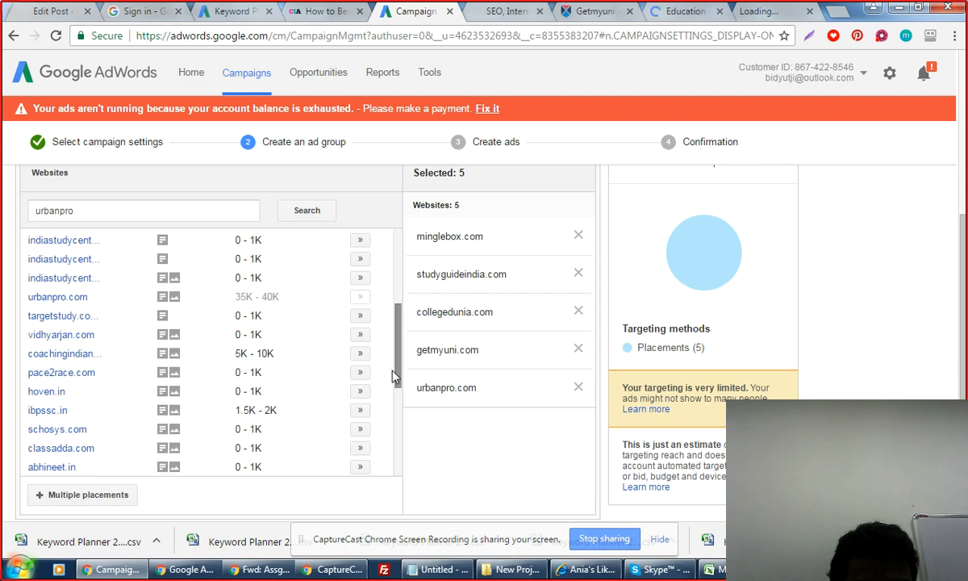
{"action": "left_click_drag", "start_coordinate": [394, 375], "coordinate": [397, 427]}
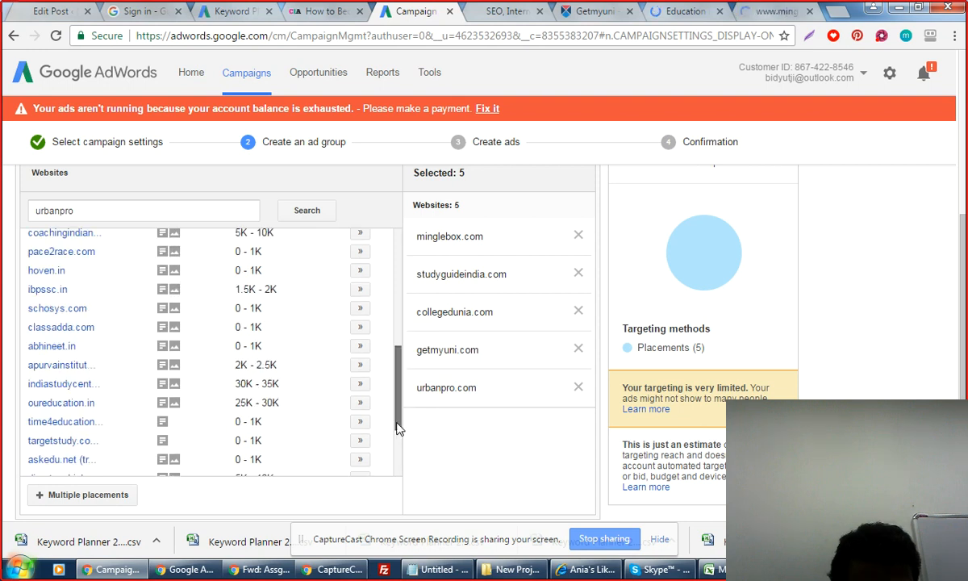
Add oureducation.in, indiastudycenter.com, eduvark.com and indiastudycenter.com's education content pages as placements.
{"action": "left_click", "coordinate": [360, 403]}
{"action": "left_click", "coordinate": [360, 385]}
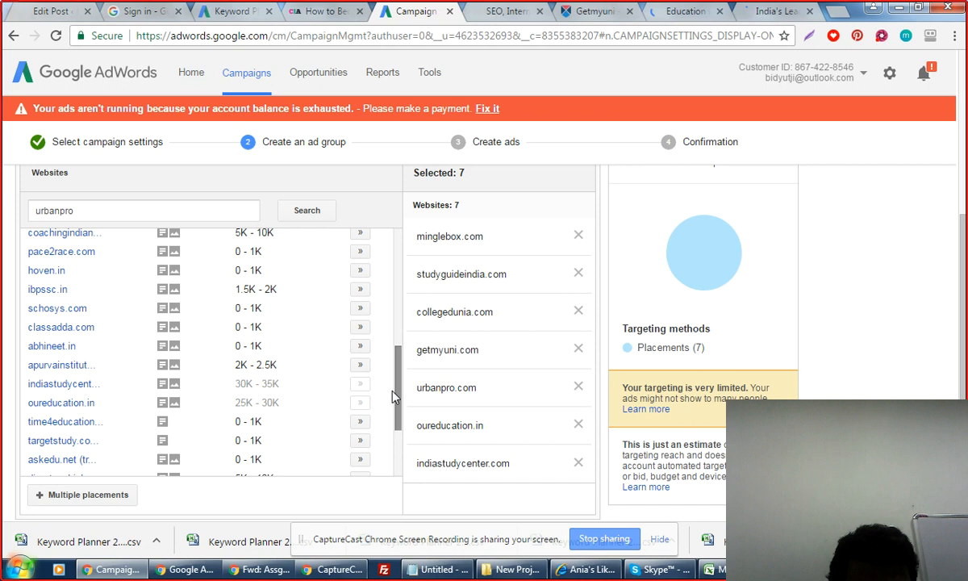
{"action": "left_click_drag", "start_coordinate": [392, 395], "coordinate": [396, 445]}
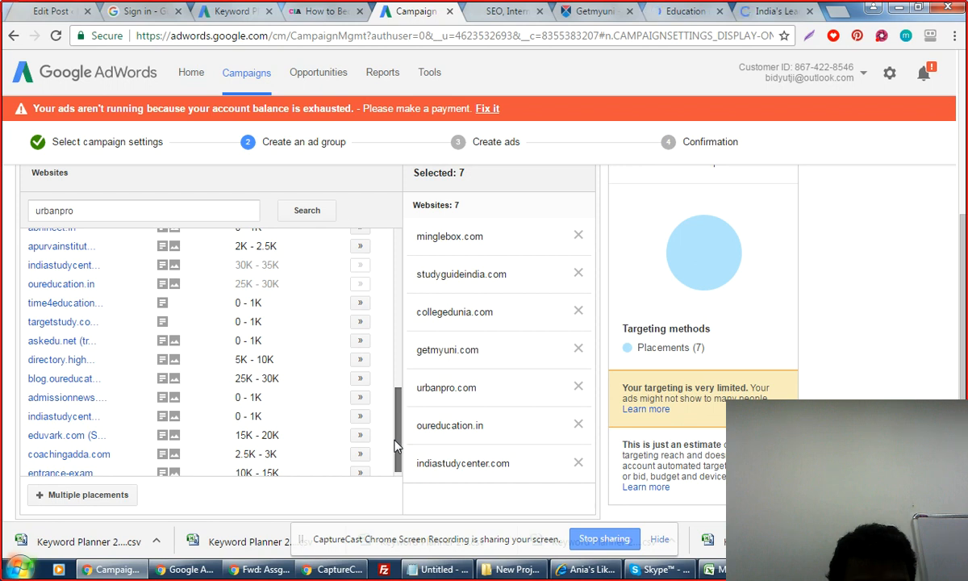
{"action": "left_click_drag", "start_coordinate": [395, 445], "coordinate": [397, 462]}
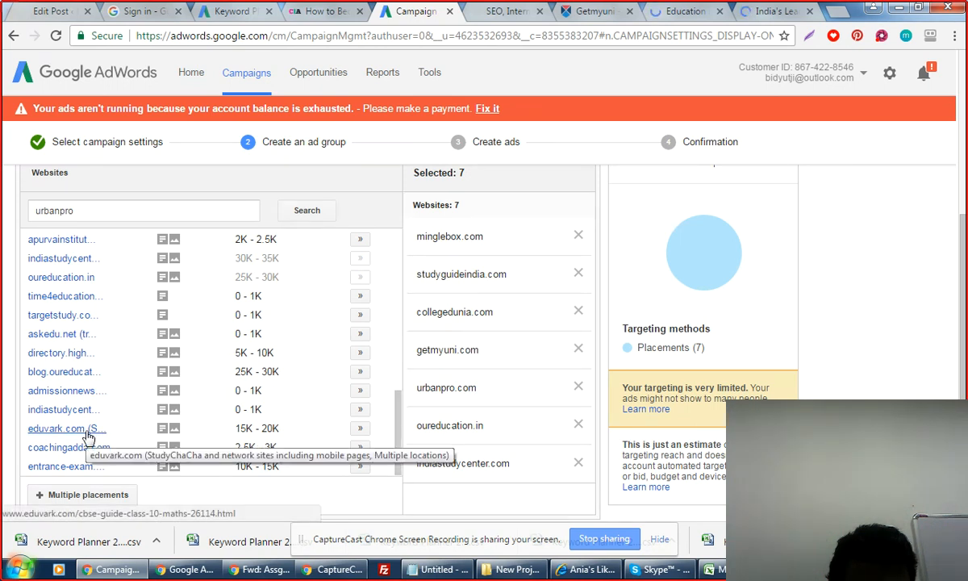
{"action": "left_click", "coordinate": [359, 429]}
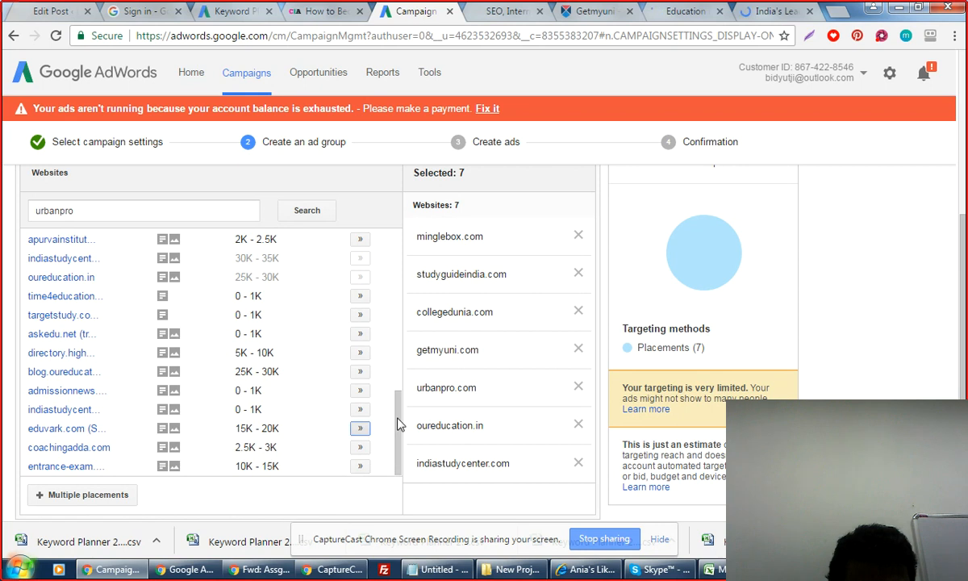
{"action": "left_click_drag", "start_coordinate": [397, 423], "coordinate": [397, 375]}
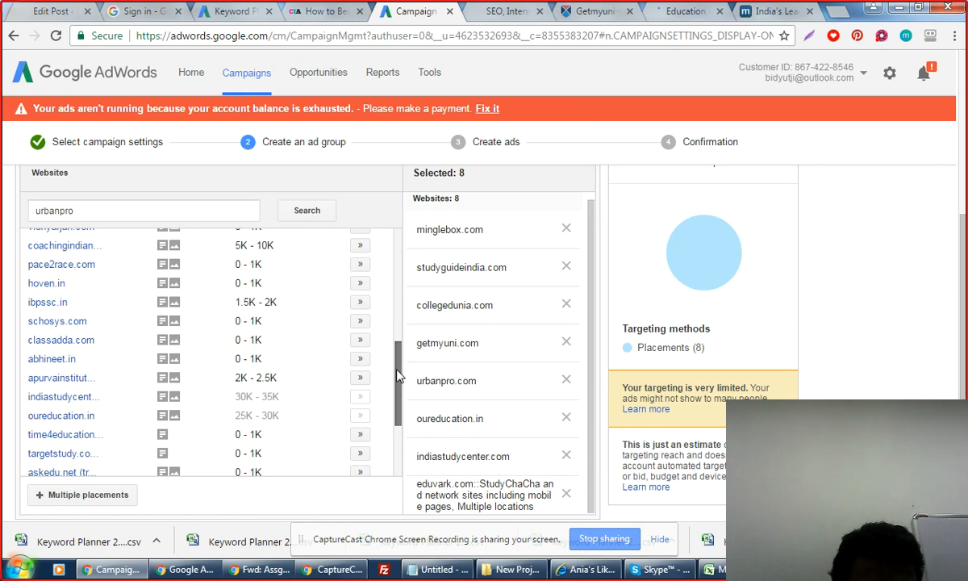
{"action": "left_click_drag", "start_coordinate": [397, 375], "coordinate": [395, 276]}
{"action": "left_click", "coordinate": [367, 290]}
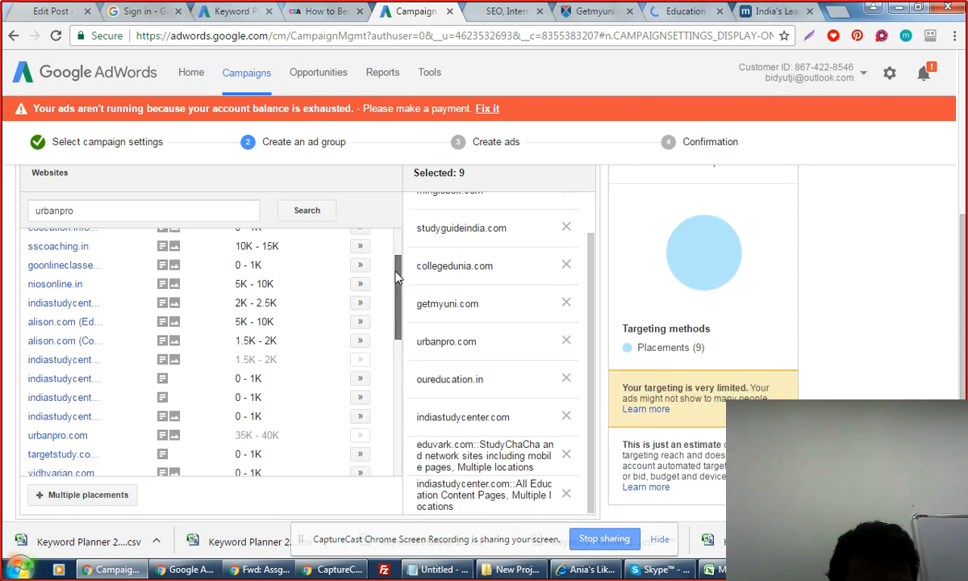
{"action": "left_click_drag", "start_coordinate": [395, 277], "coordinate": [399, 264]}
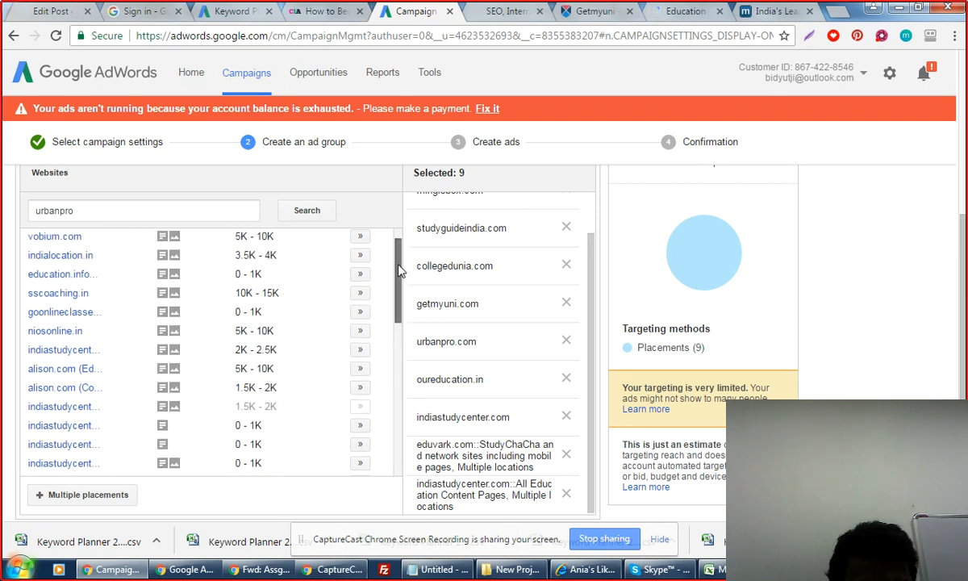
{"action": "scroll", "coordinate": [395, 276], "scroll_direction": "up", "scroll_amount": 1}
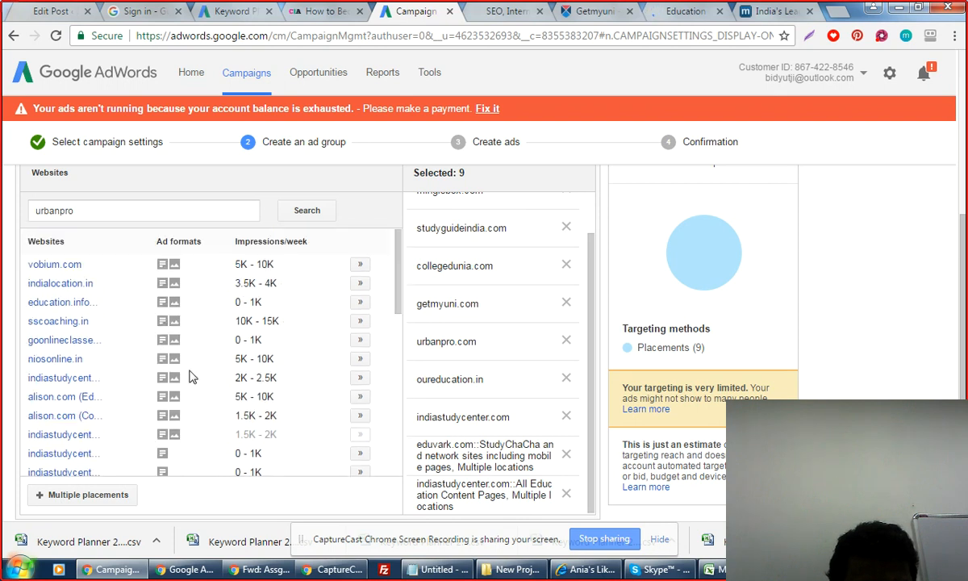
Replace the search term with 'naukri' and search for matching website placements.
{"action": "double_click", "coordinate": [78, 213]}
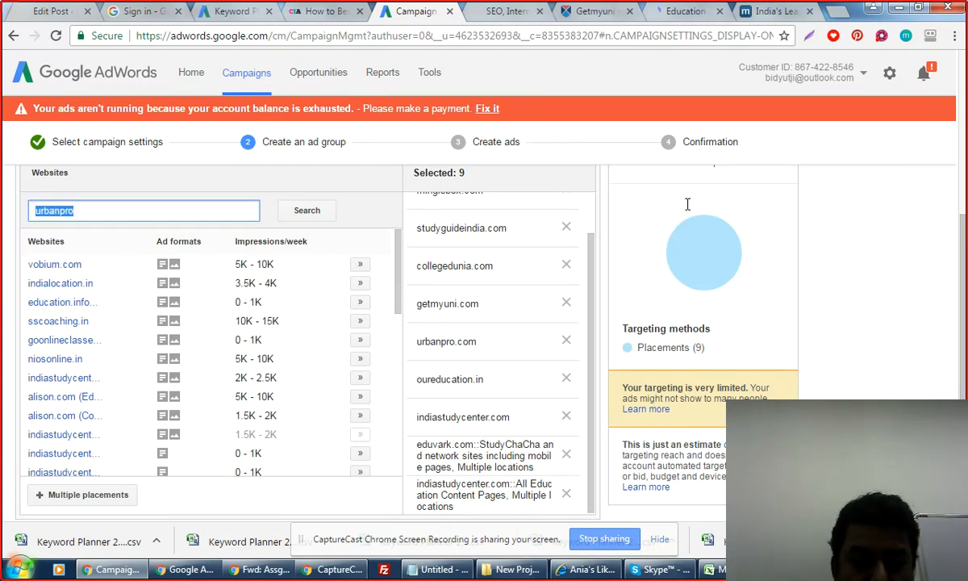
{"action": "type", "text": "naukru"}
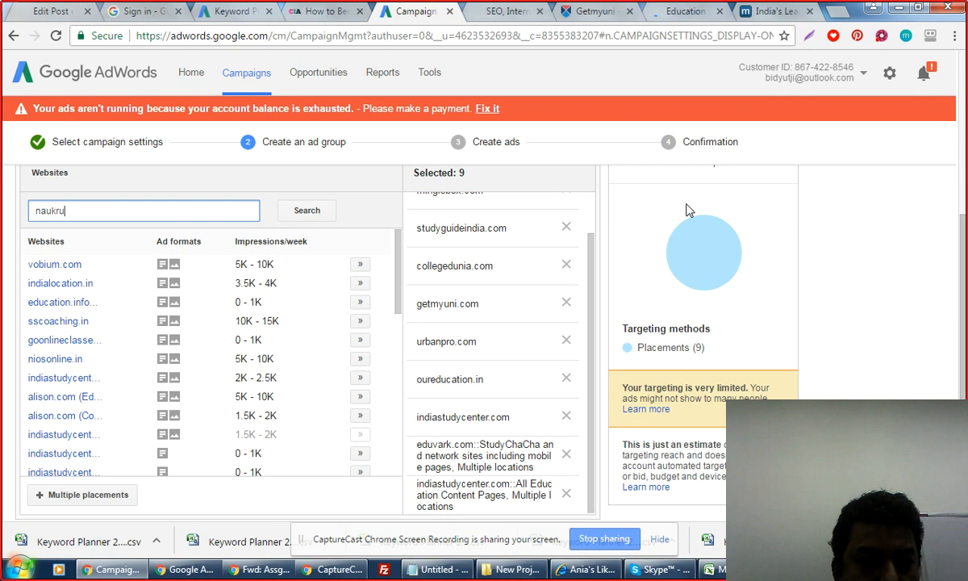
{"action": "key", "text": "BackSpace"}
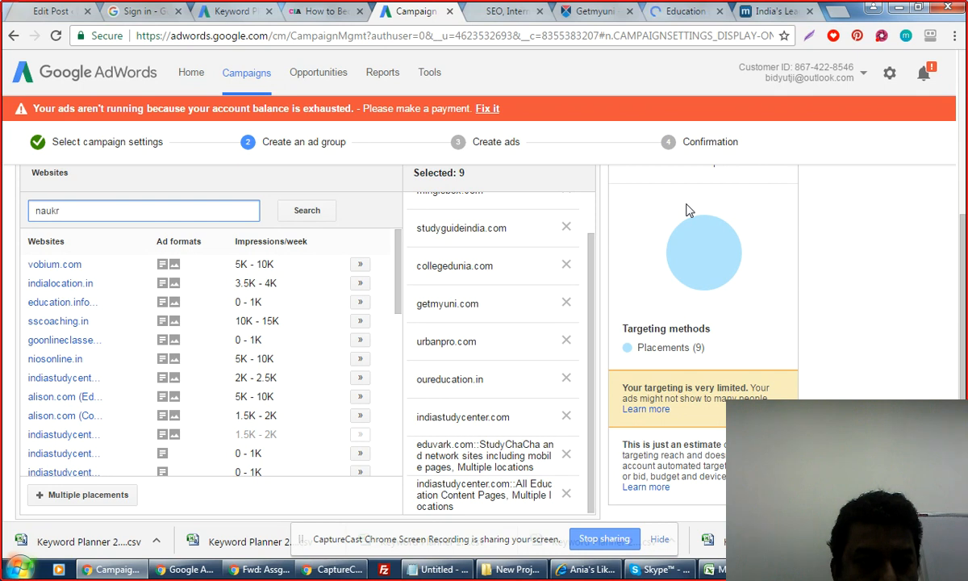
{"action": "type", "text": "i"}
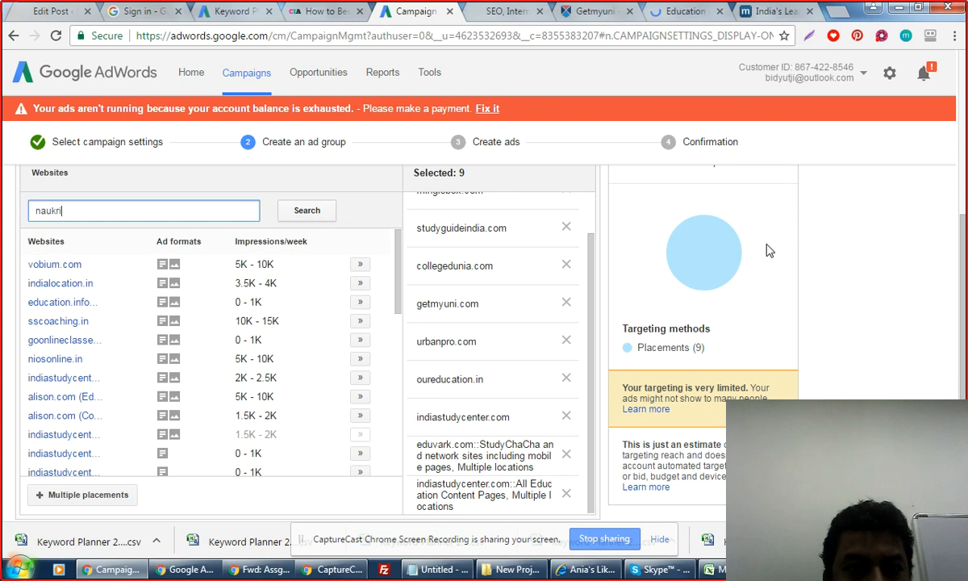
{"action": "left_click", "coordinate": [308, 213]}
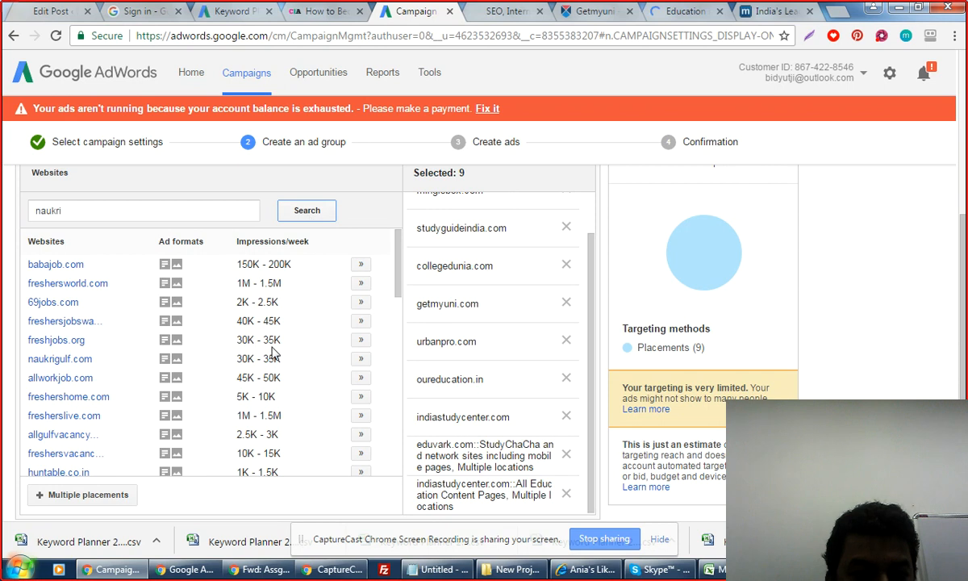
Add babajob.com, freshersworld.com, freshersjobsway.in, freshershome.com and naukrigulf.com as placements.
{"action": "left_click", "coordinate": [361, 264]}
{"action": "left_click", "coordinate": [359, 284]}
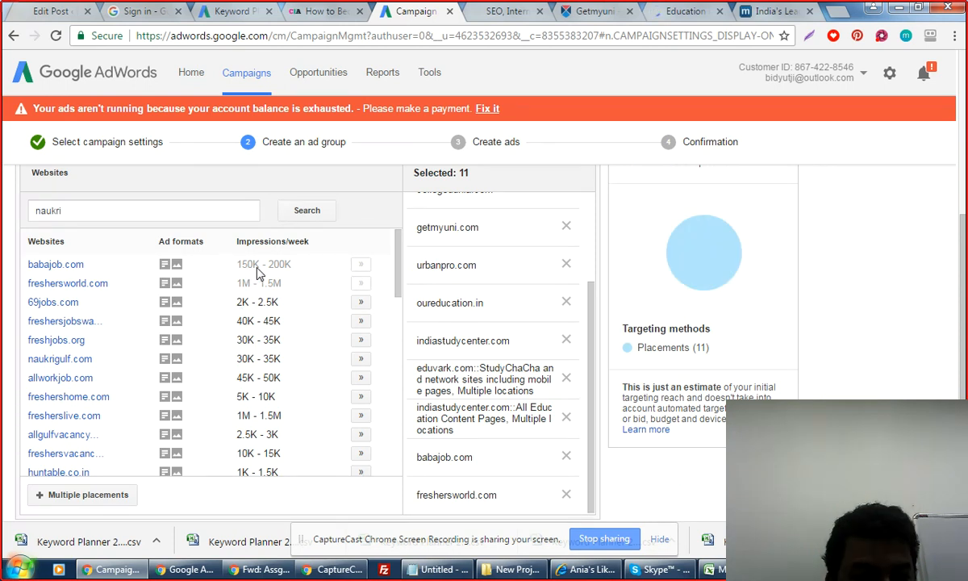
{"action": "left_click", "coordinate": [361, 321]}
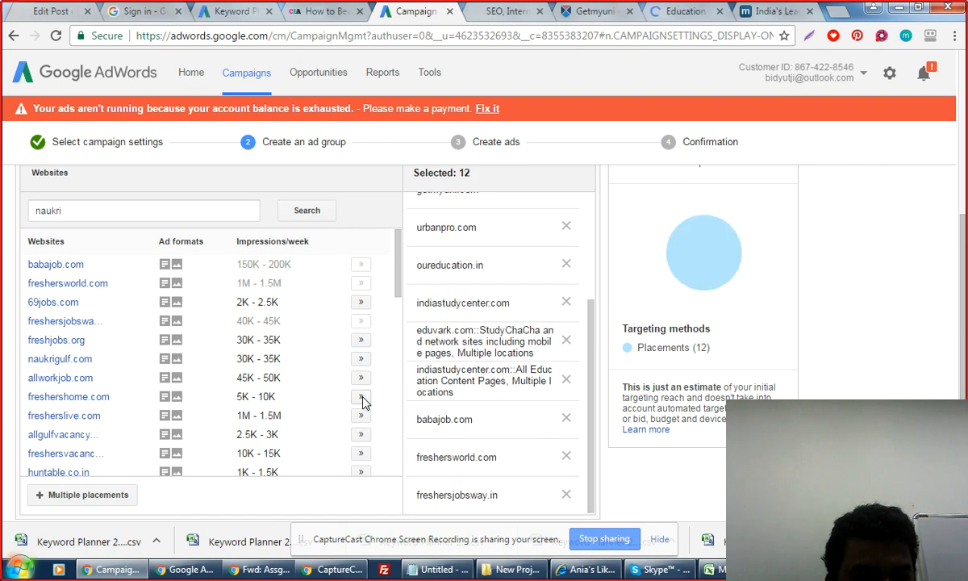
{"action": "left_click", "coordinate": [363, 400]}
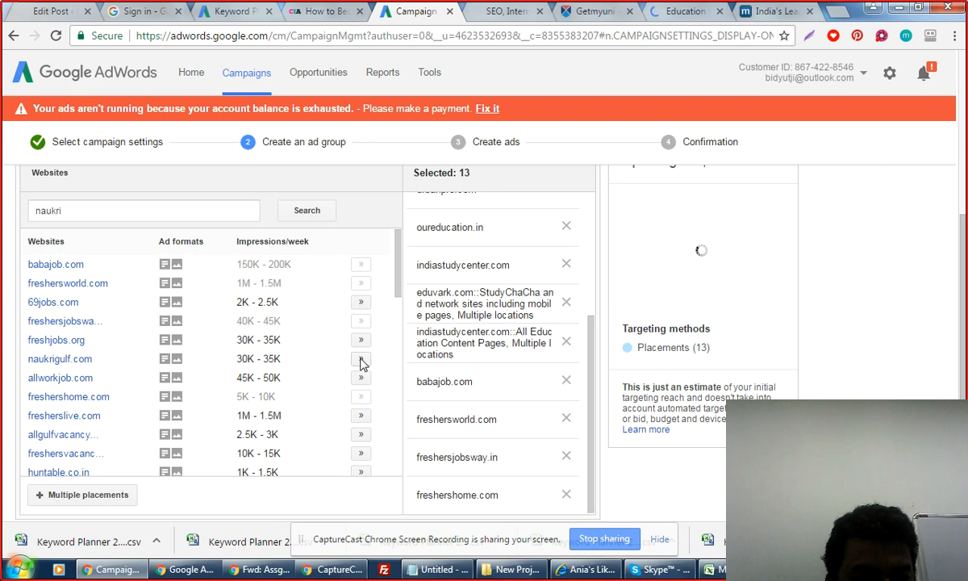
{"action": "left_click", "coordinate": [360, 360]}
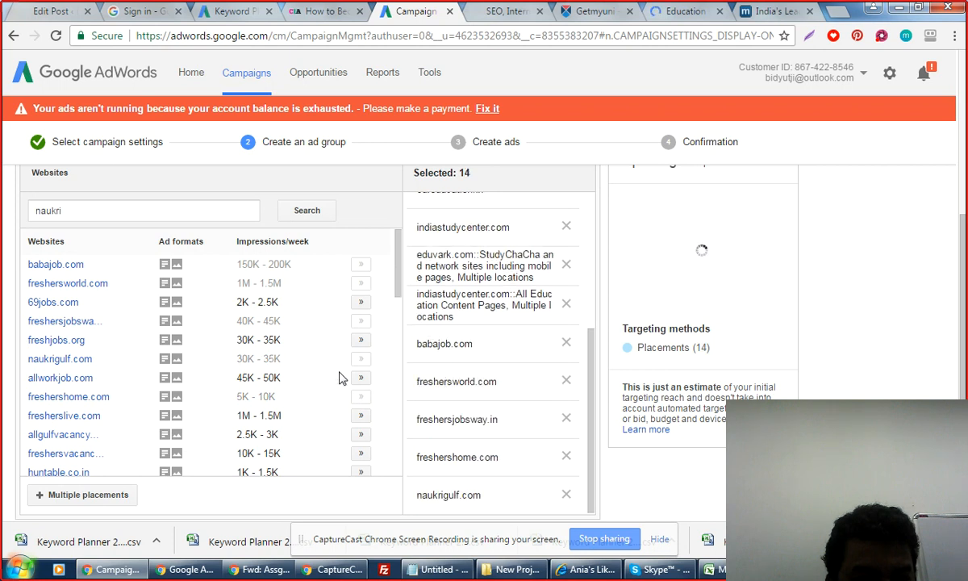
{"action": "scroll", "coordinate": [348, 421], "scroll_direction": "down", "scroll_amount": 1}
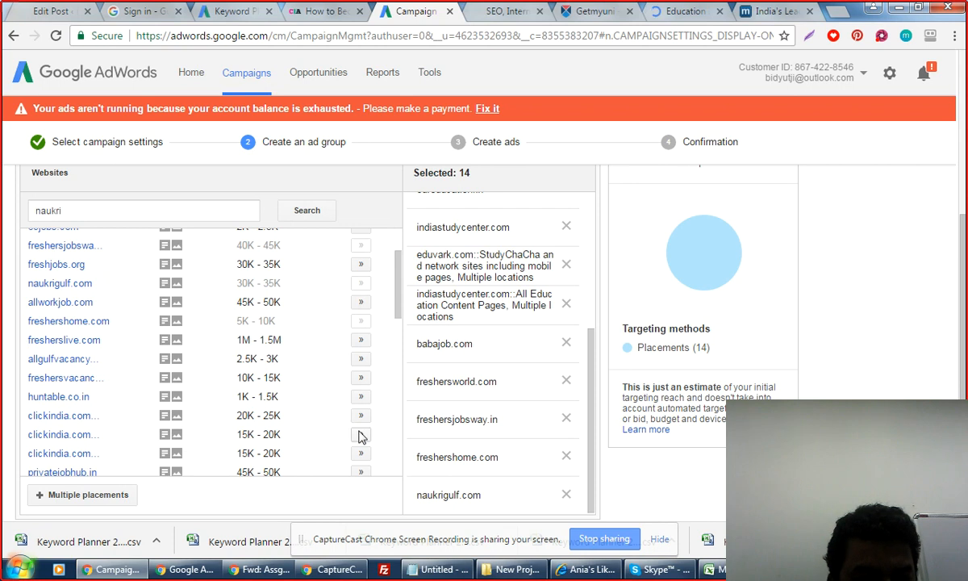
Add three clickindia.com ad-page placements, plus fresherslive.com, shine.com and in.jobinaclick.net.
{"action": "left_click", "coordinate": [361, 434]}
{"action": "left_click", "coordinate": [360, 415]}
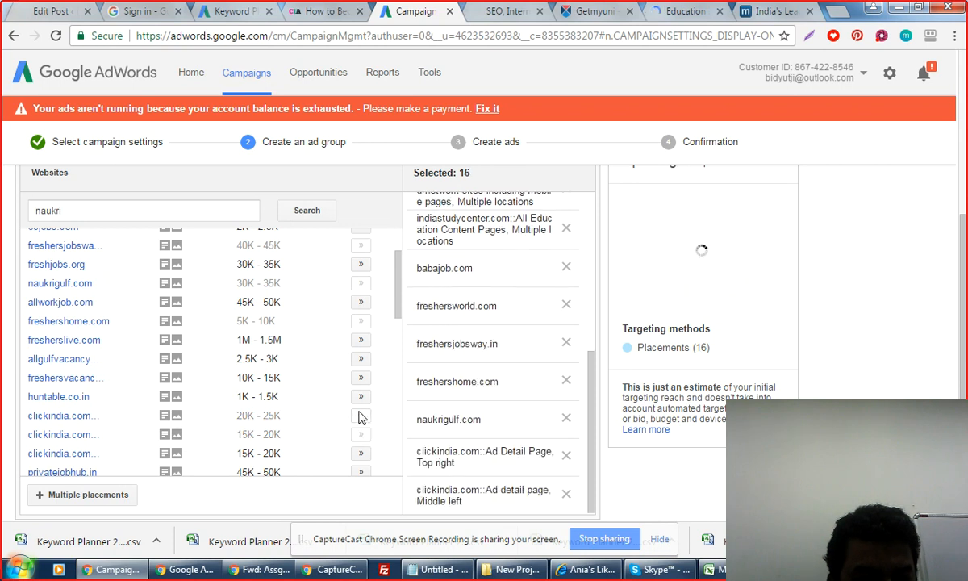
{"action": "left_click", "coordinate": [360, 453]}
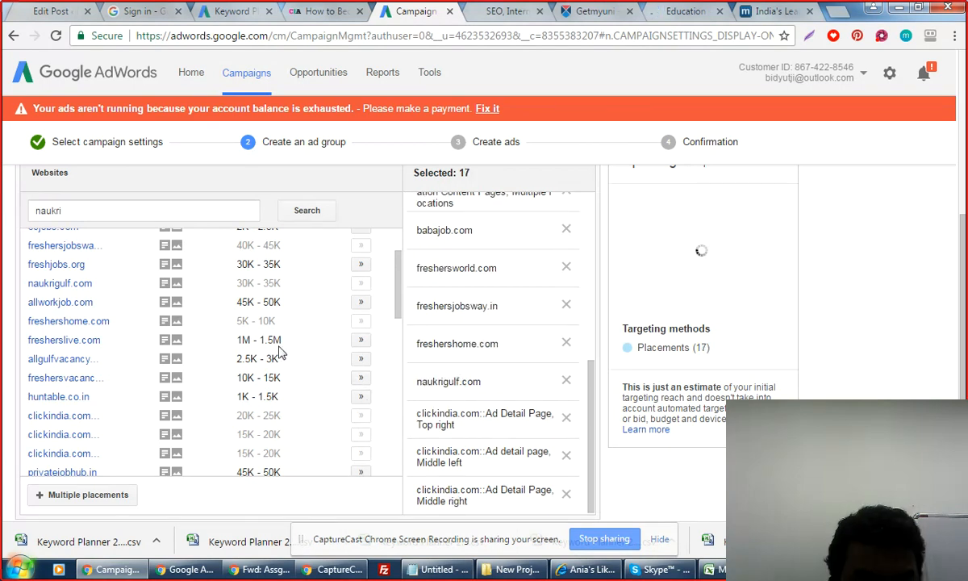
{"action": "left_click", "coordinate": [360, 341]}
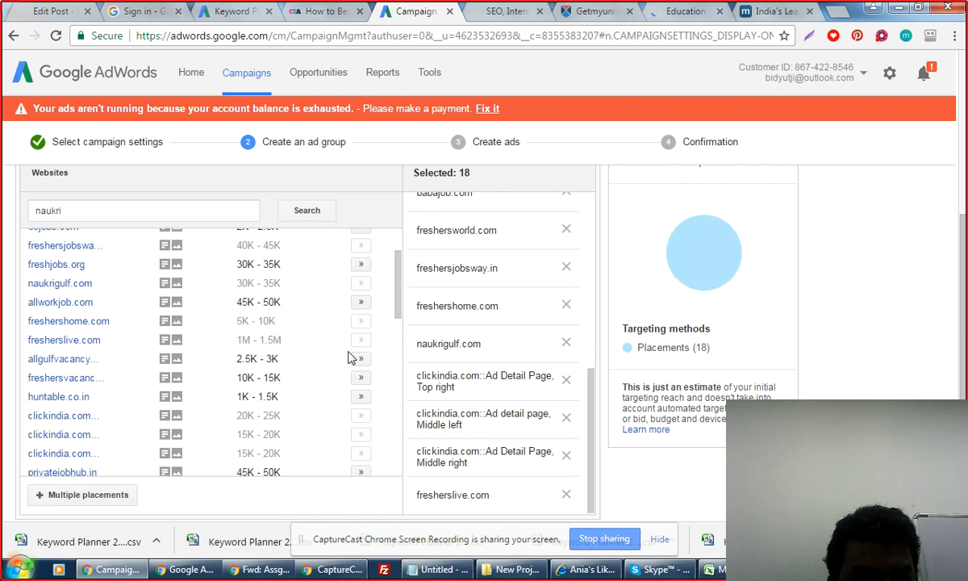
{"action": "scroll", "coordinate": [348, 359], "scroll_direction": "down", "scroll_amount": 2}
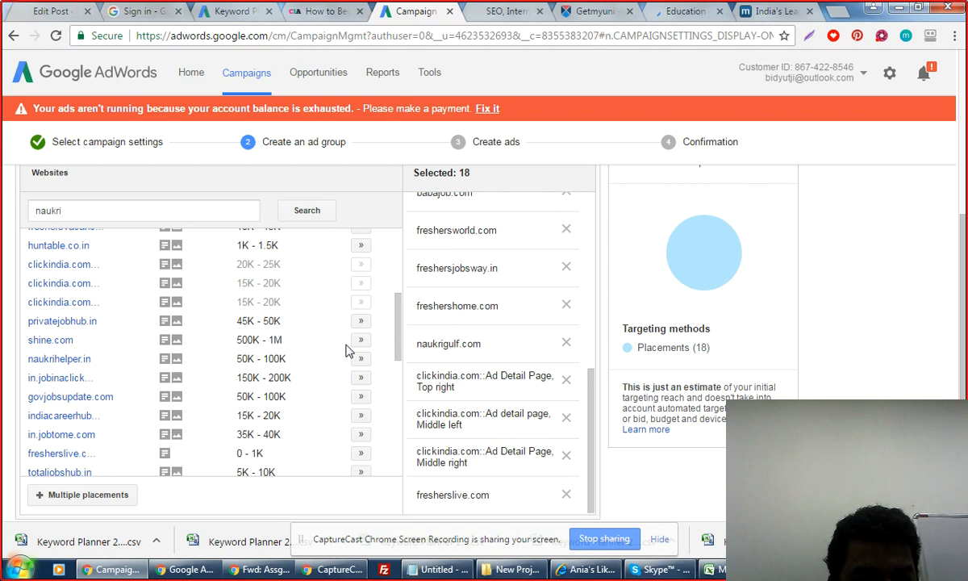
{"action": "left_click", "coordinate": [361, 340]}
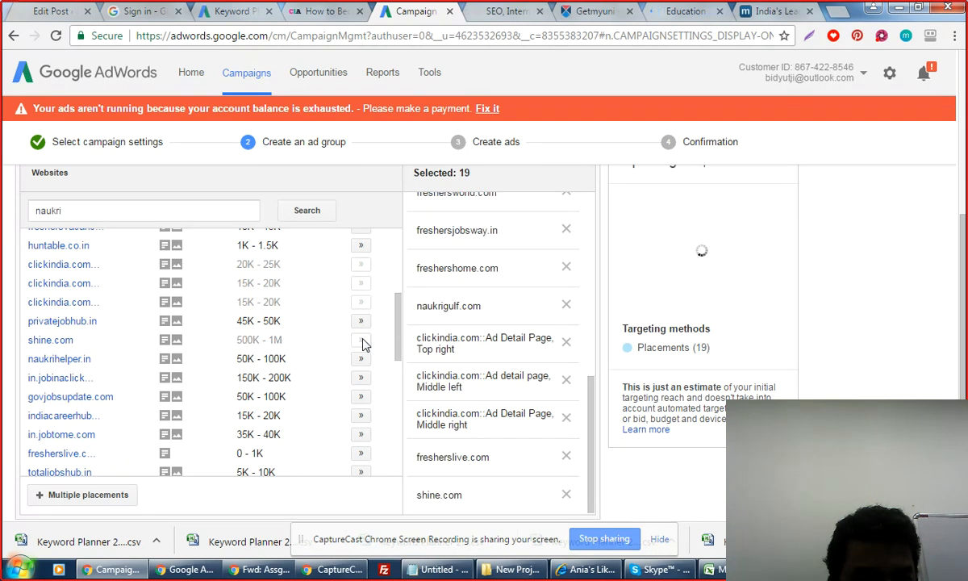
{"action": "left_click", "coordinate": [360, 382]}
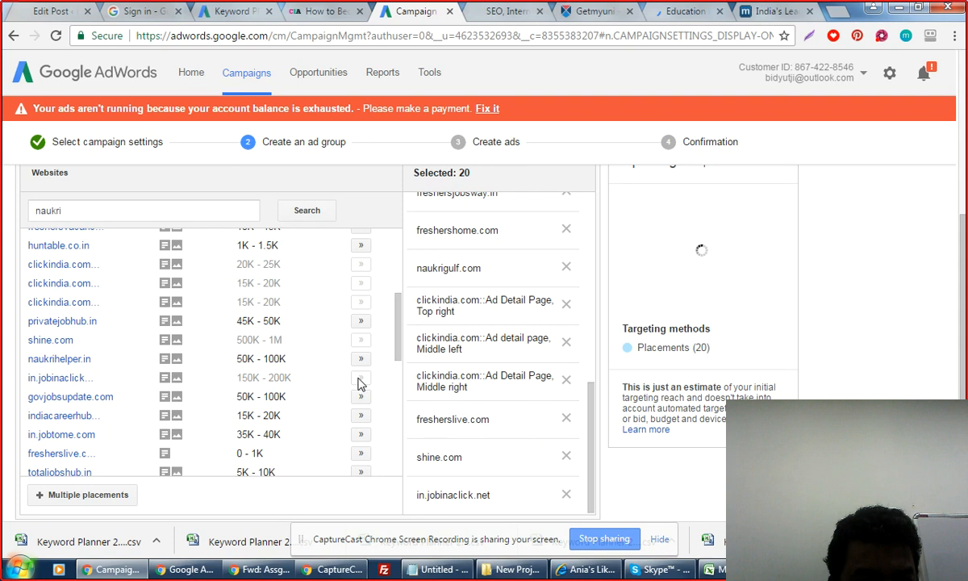
Add three fresherslive.com recruitment-page placements, bringing the total to 23.
{"action": "scroll", "coordinate": [363, 390], "scroll_direction": "down", "scroll_amount": 2}
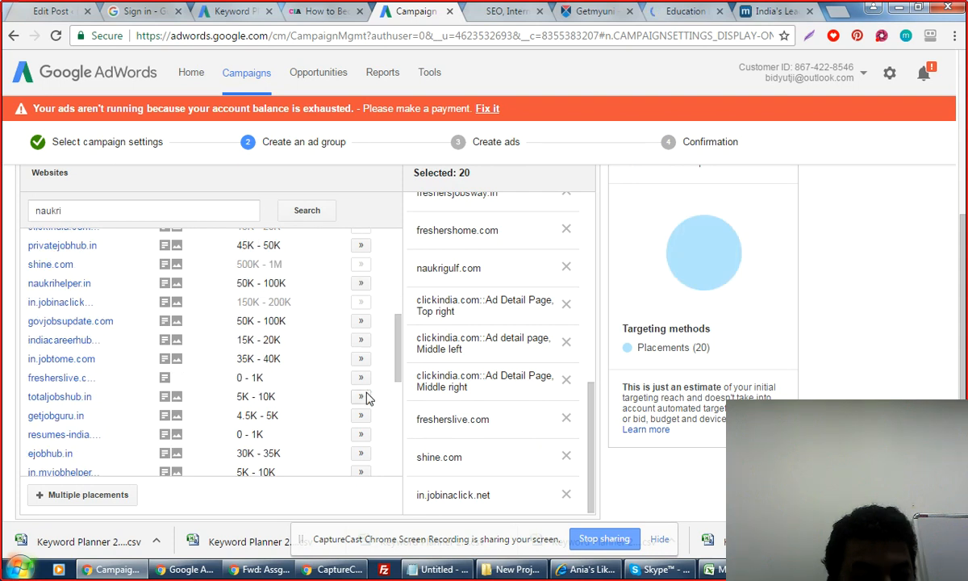
{"action": "scroll", "coordinate": [366, 398], "scroll_direction": "down", "scroll_amount": 2}
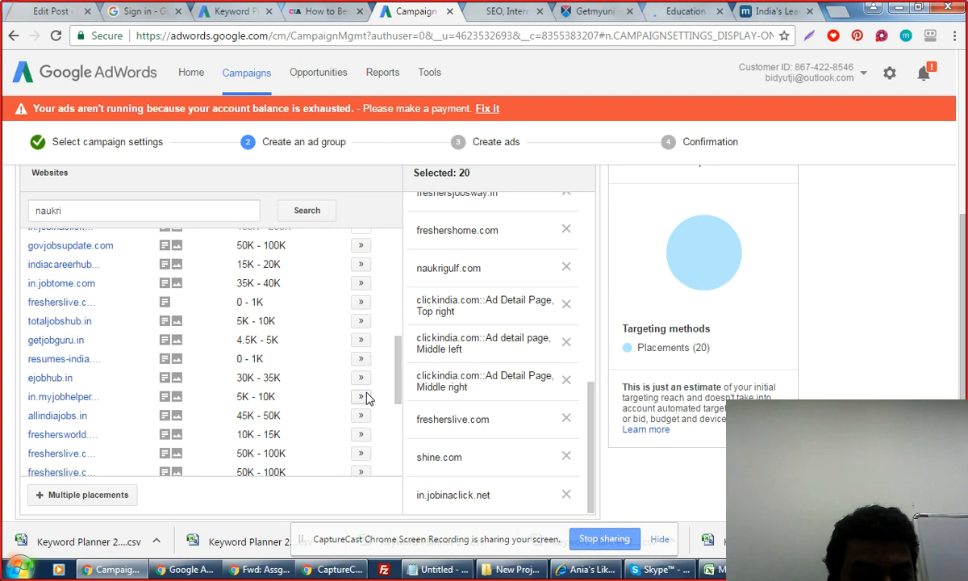
{"action": "scroll", "coordinate": [367, 397], "scroll_direction": "down", "scroll_amount": 2}
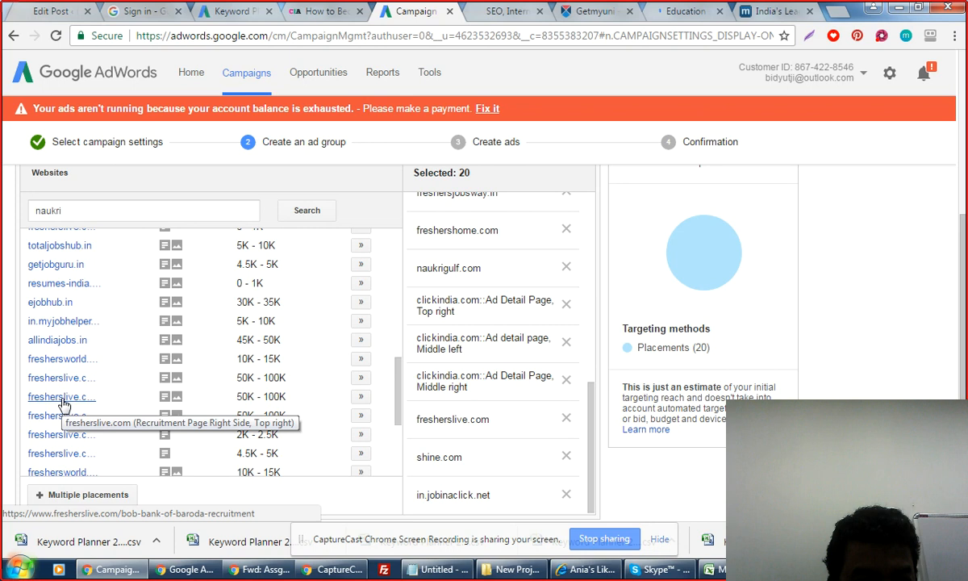
{"action": "left_click", "coordinate": [360, 377]}
{"action": "left_click", "coordinate": [361, 396]}
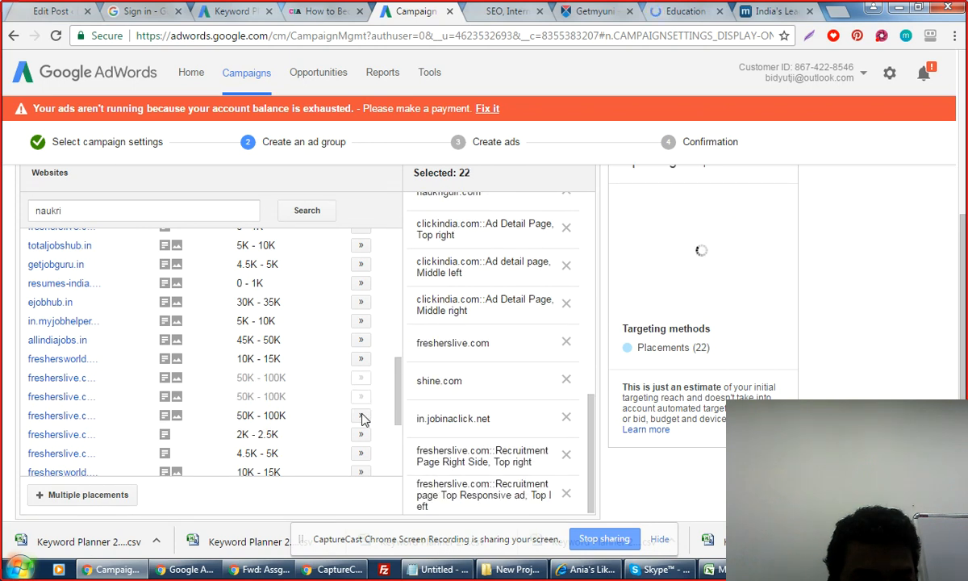
{"action": "left_click", "coordinate": [361, 415]}
{"action": "scroll", "coordinate": [359, 403], "scroll_direction": "down", "scroll_amount": 2}
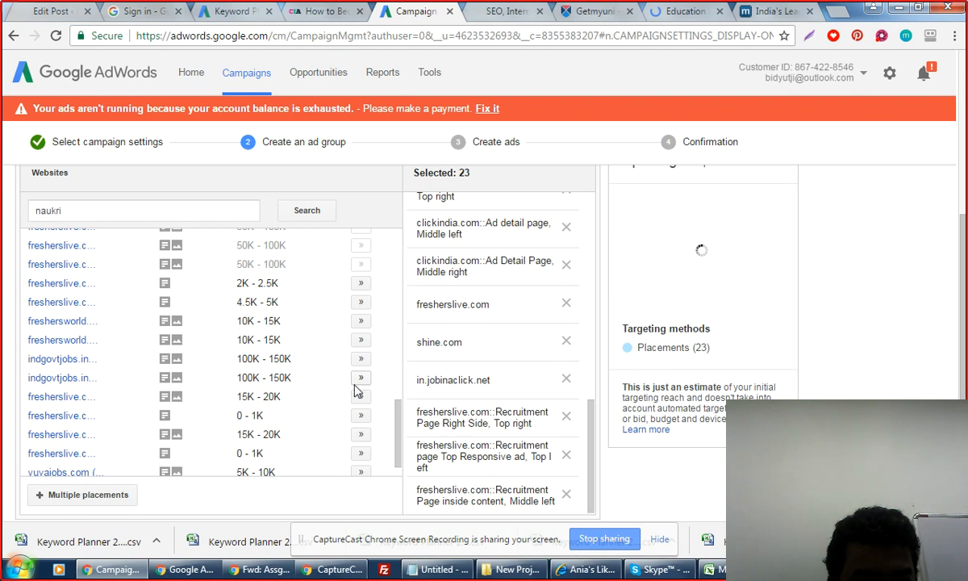
{"action": "scroll", "coordinate": [367, 452], "scroll_direction": "down", "scroll_amount": 1}
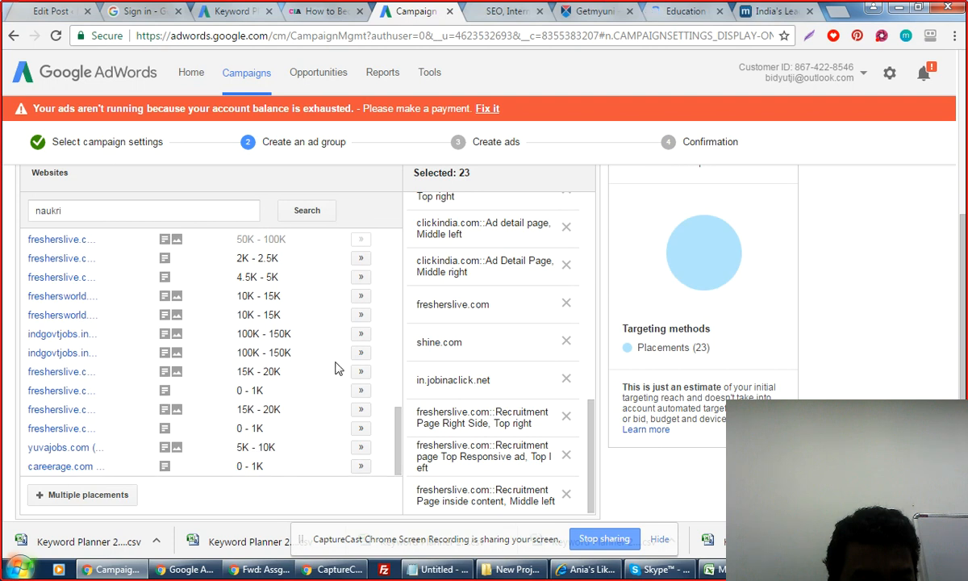
{"action": "scroll", "coordinate": [337, 369], "scroll_direction": "down", "scroll_amount": 2}
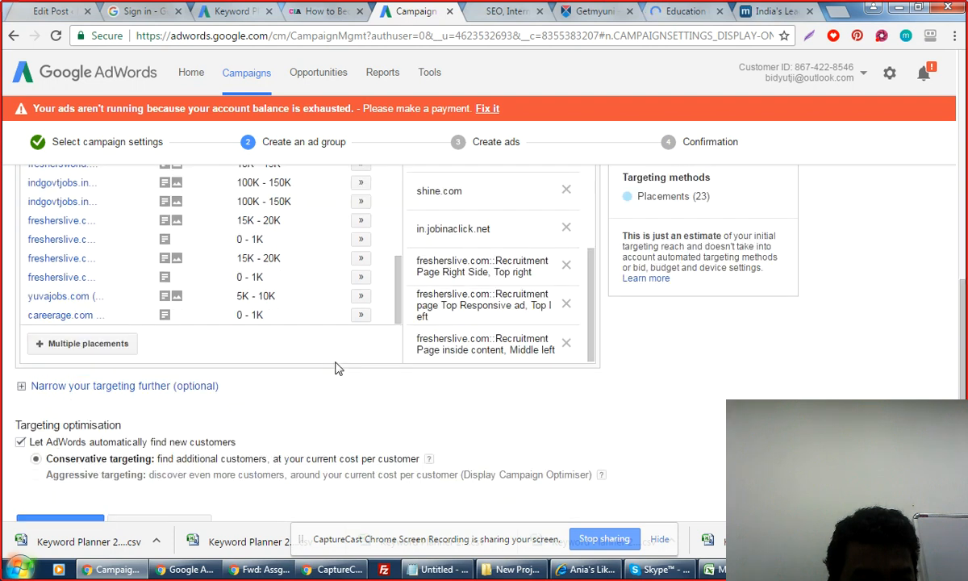
{"action": "scroll", "coordinate": [337, 368], "scroll_direction": "up", "scroll_amount": 1}
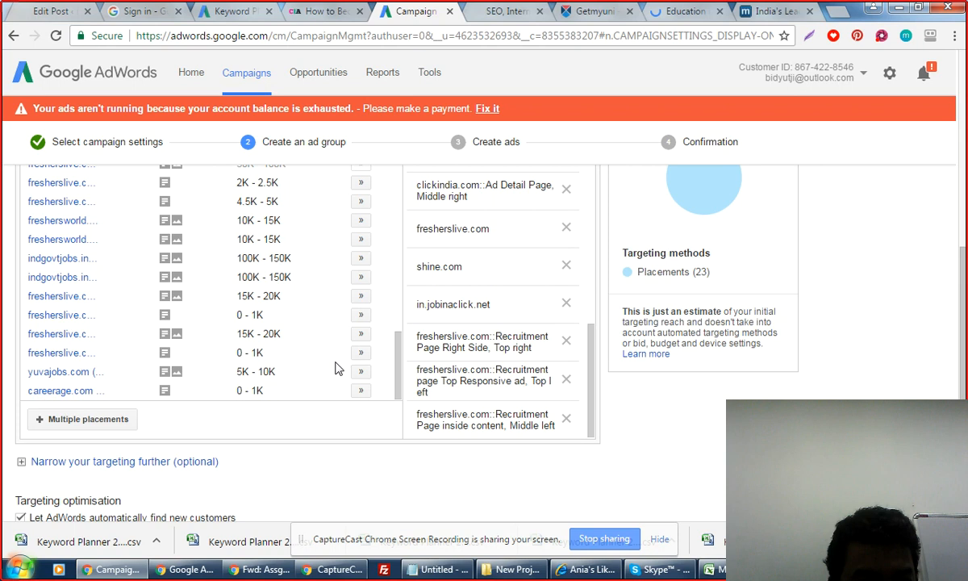
{"action": "scroll", "coordinate": [337, 369], "scroll_direction": "up", "scroll_amount": 2}
{"action": "scroll", "coordinate": [337, 368], "scroll_direction": "up", "scroll_amount": 2}
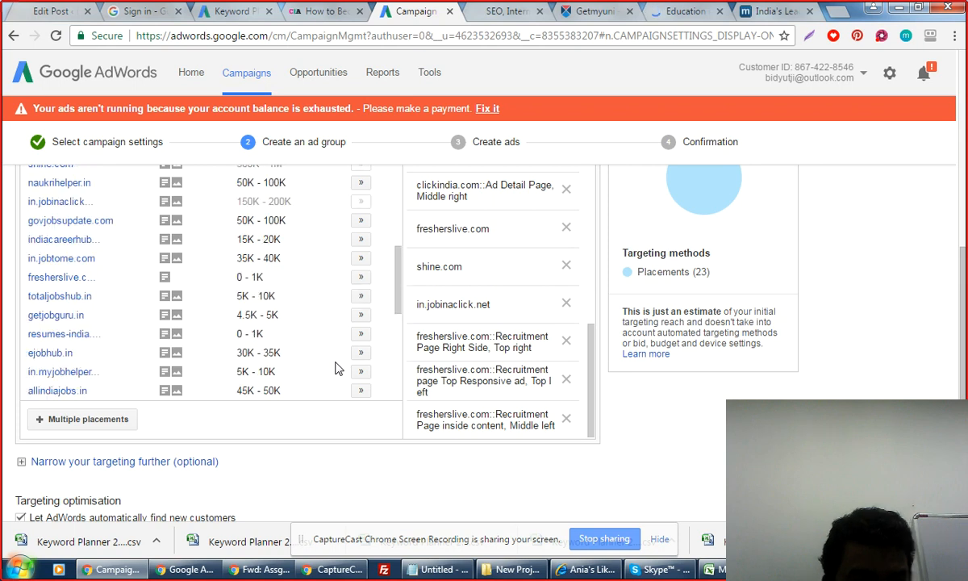
{"action": "scroll", "coordinate": [337, 368], "scroll_direction": "up", "scroll_amount": 2}
{"action": "scroll", "coordinate": [337, 368], "scroll_direction": "up", "scroll_amount": 1}
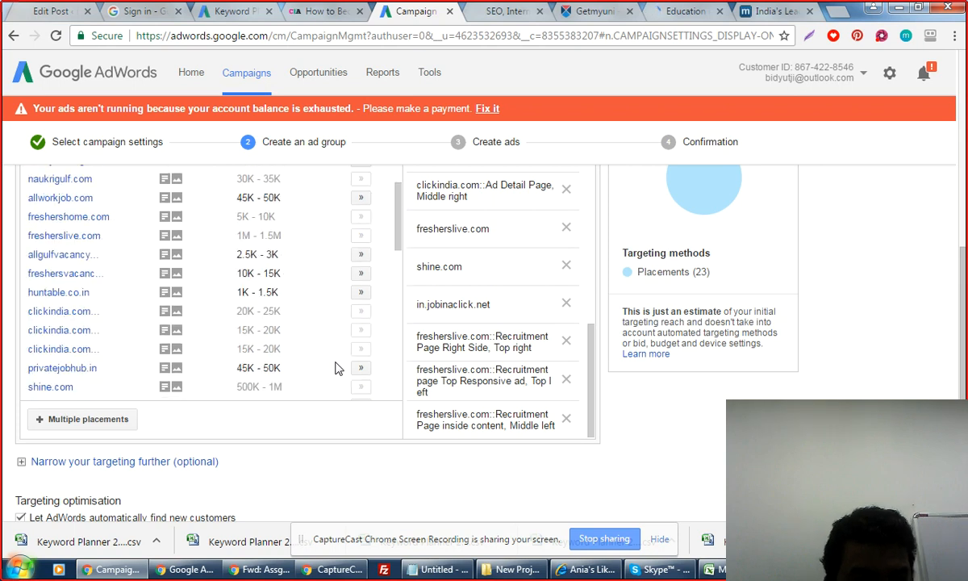
{"action": "scroll", "coordinate": [337, 368], "scroll_direction": "down", "scroll_amount": 1}
{"action": "scroll", "coordinate": [337, 368], "scroll_direction": "up", "scroll_amount": 1}
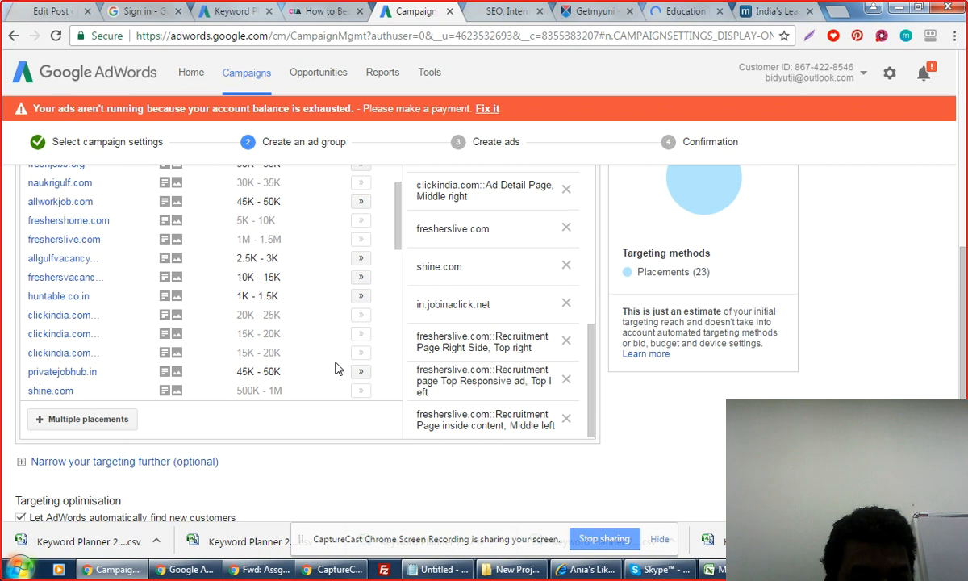
{"action": "scroll", "coordinate": [337, 368], "scroll_direction": "up", "scroll_amount": 2}
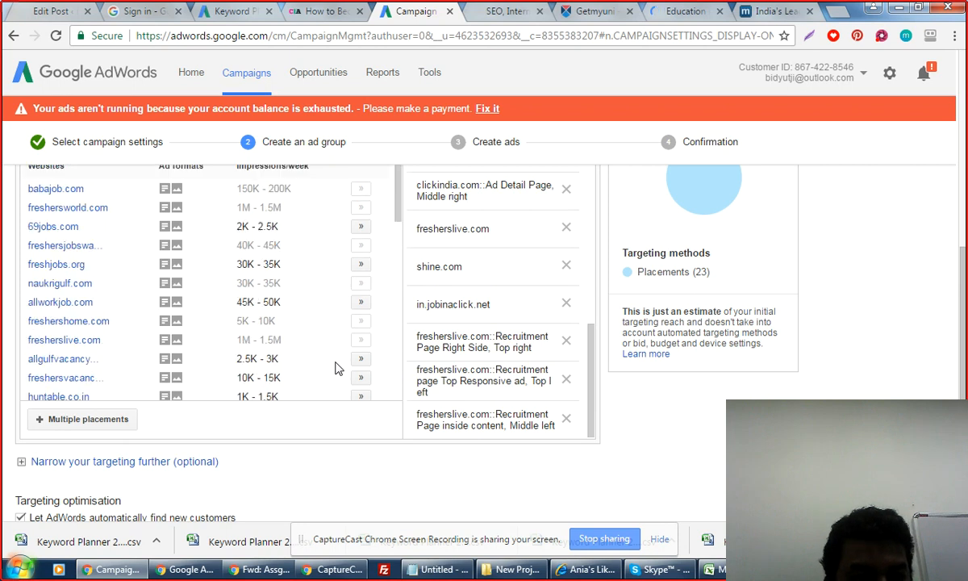
{"action": "scroll", "coordinate": [337, 369], "scroll_direction": "up", "scroll_amount": 1}
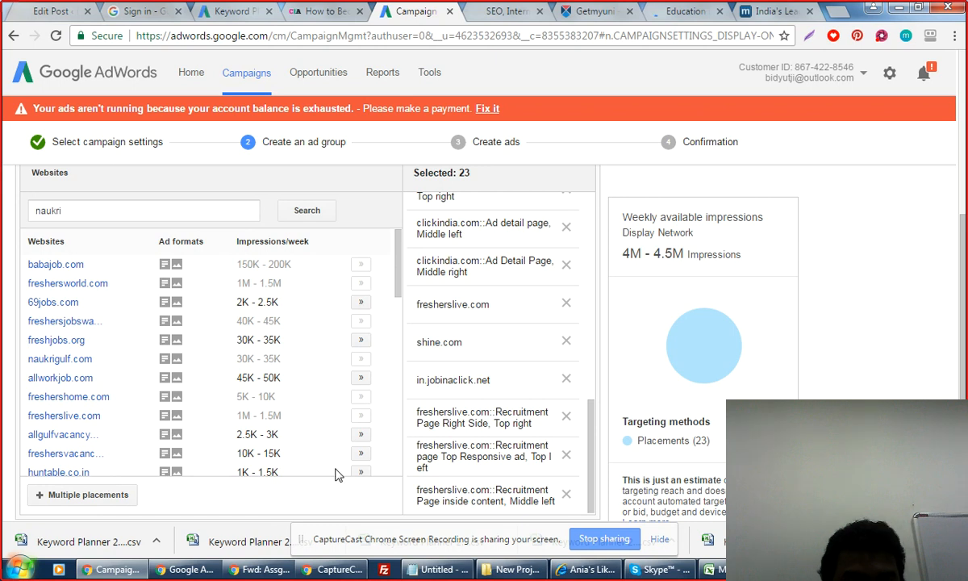
{"action": "scroll", "coordinate": [211, 277], "scroll_direction": "down", "scroll_amount": 4}
{"action": "left_click", "coordinate": [325, 280]}
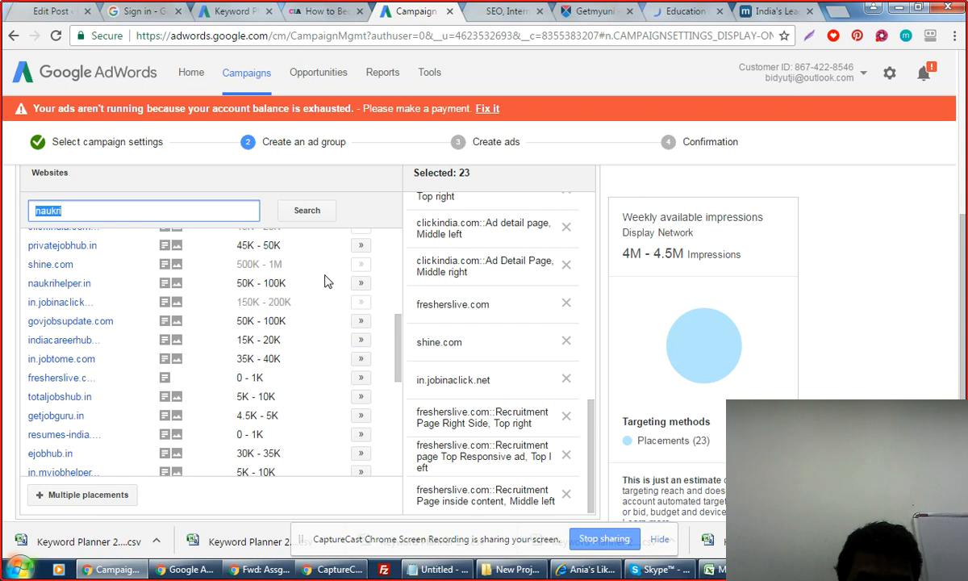
Search placements for 'anandabazar' and add bartamanpatrika.com, anandabazar.com, ebela.in and epaper.ebela.in.
{"action": "type", "text": "ana"}
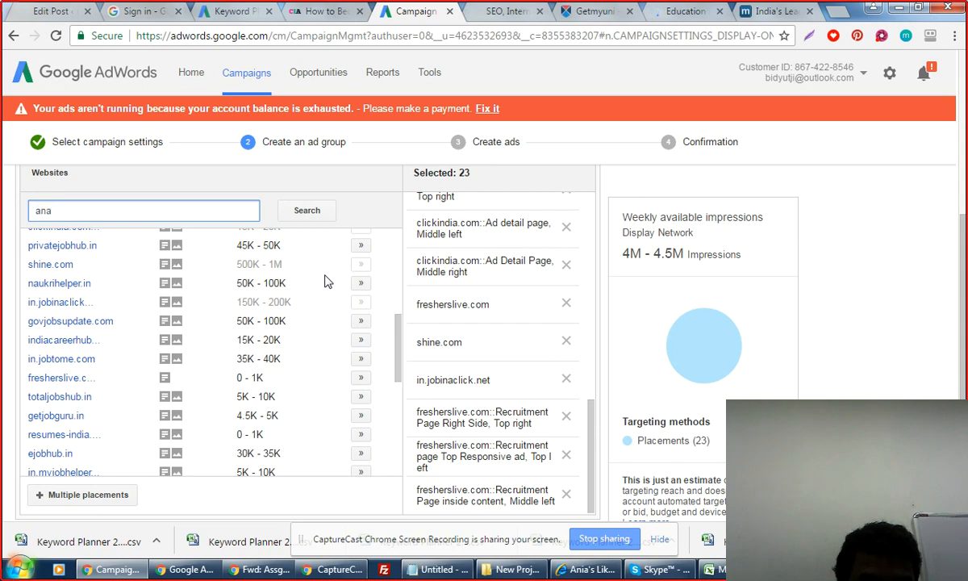
{"action": "type", "text": "ndaba"}
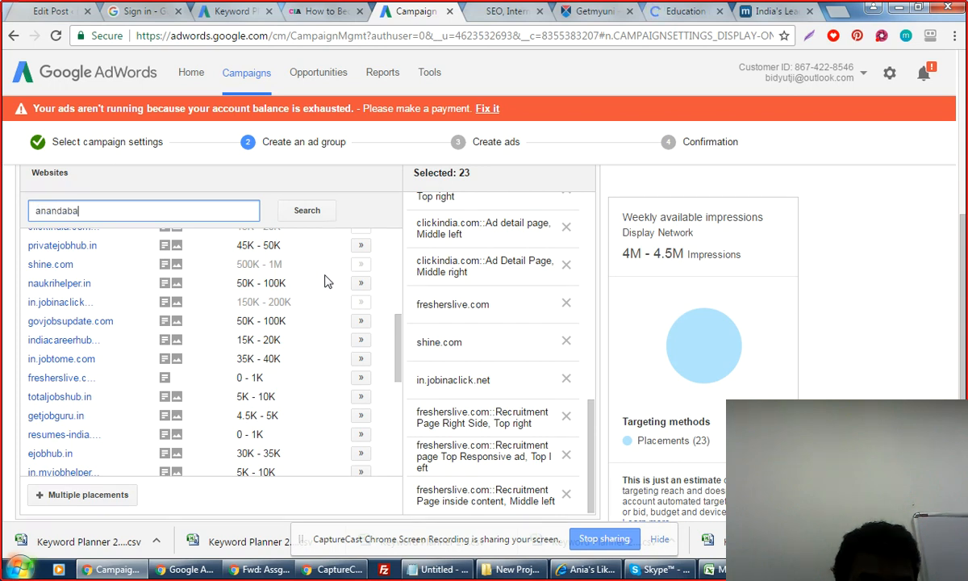
{"action": "type", "text": "zar"}
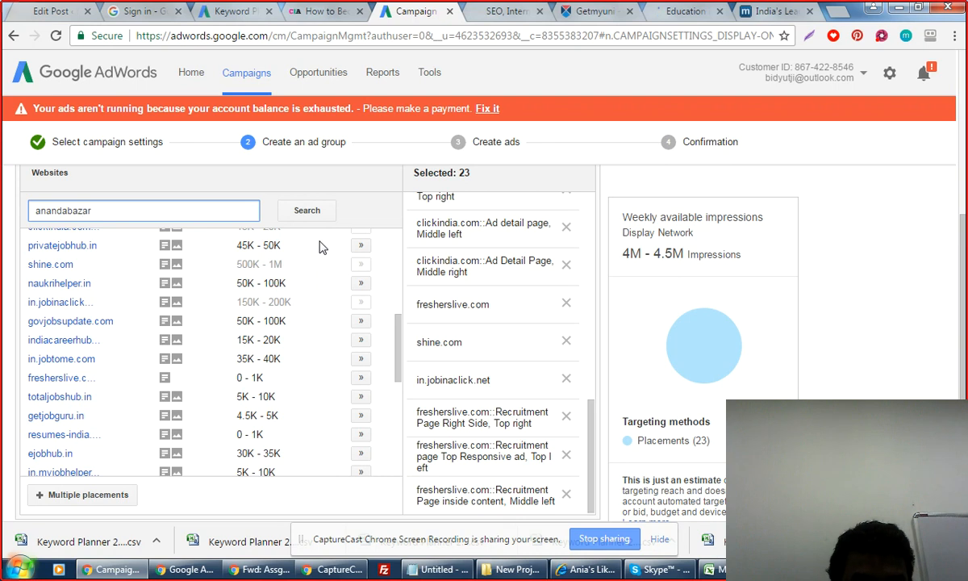
{"action": "left_click", "coordinate": [307, 211]}
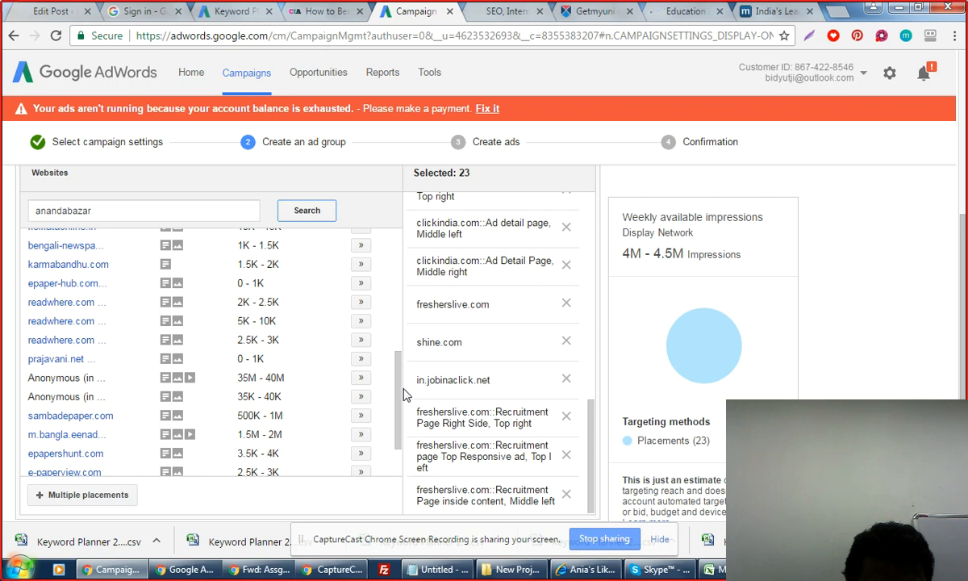
{"action": "left_click_drag", "start_coordinate": [399, 395], "coordinate": [398, 258]}
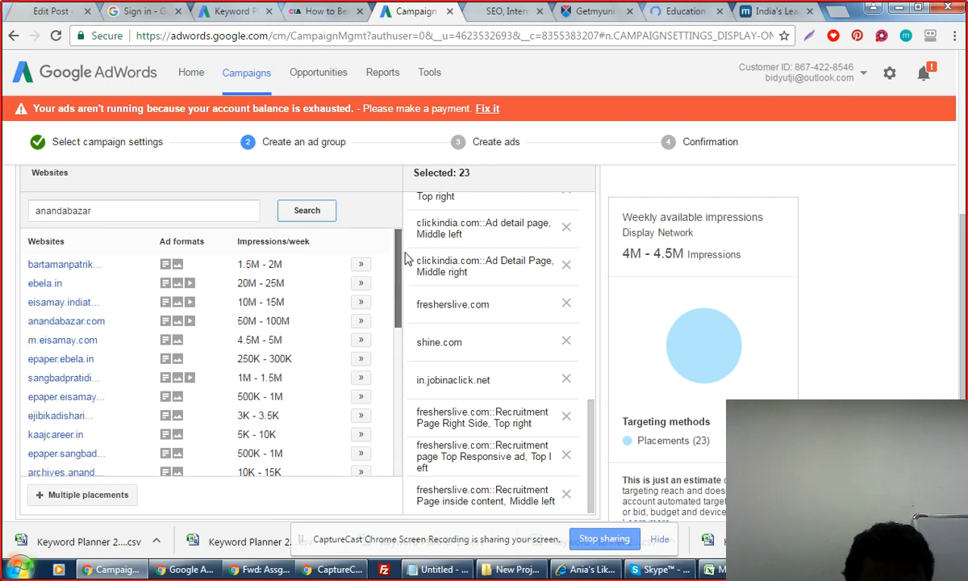
{"action": "left_click", "coordinate": [360, 265]}
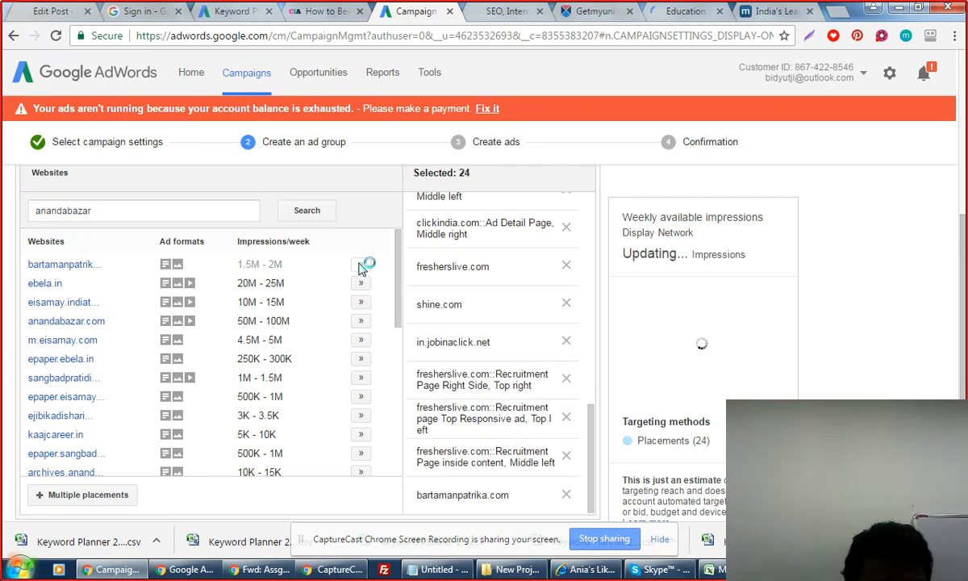
{"action": "left_click", "coordinate": [361, 321]}
{"action": "left_click", "coordinate": [360, 284]}
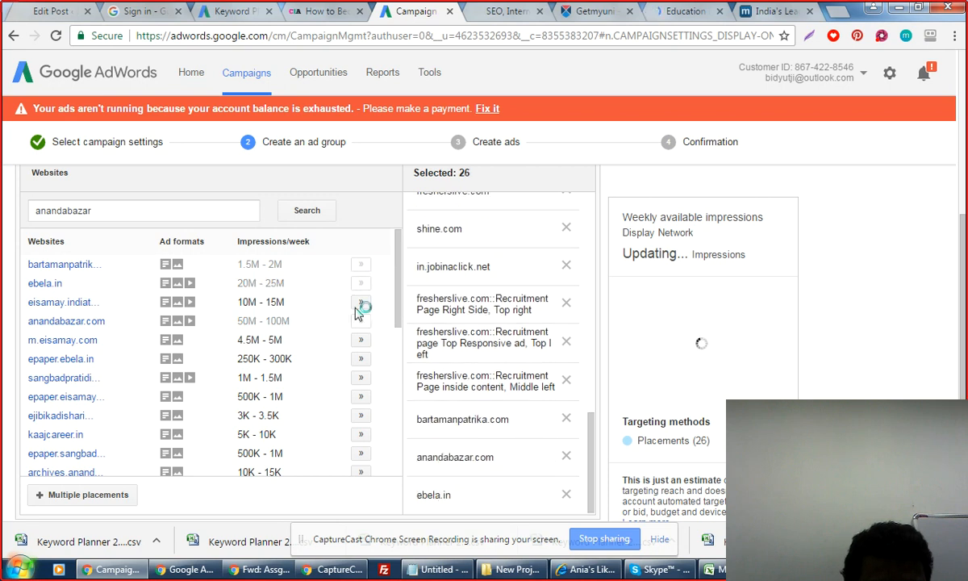
{"action": "left_click", "coordinate": [360, 358]}
Add m.eisamay.com, epaper.eisamay.com, sangbadpratidin.in, its epaper, m.kolkataonline.in, readwhere.com and newsepapers.com.
{"action": "left_click", "coordinate": [361, 340]}
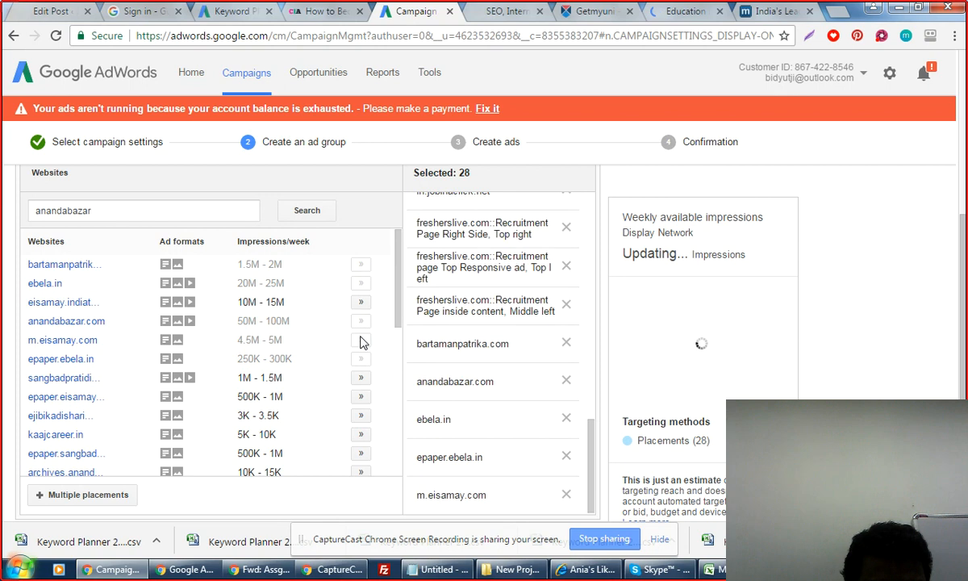
{"action": "left_click", "coordinate": [361, 397]}
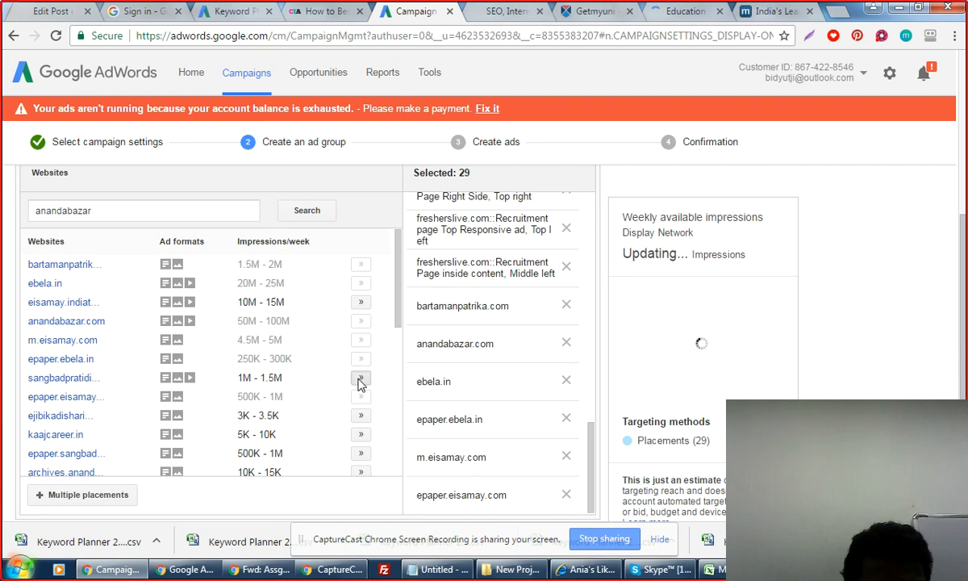
{"action": "left_click", "coordinate": [360, 379]}
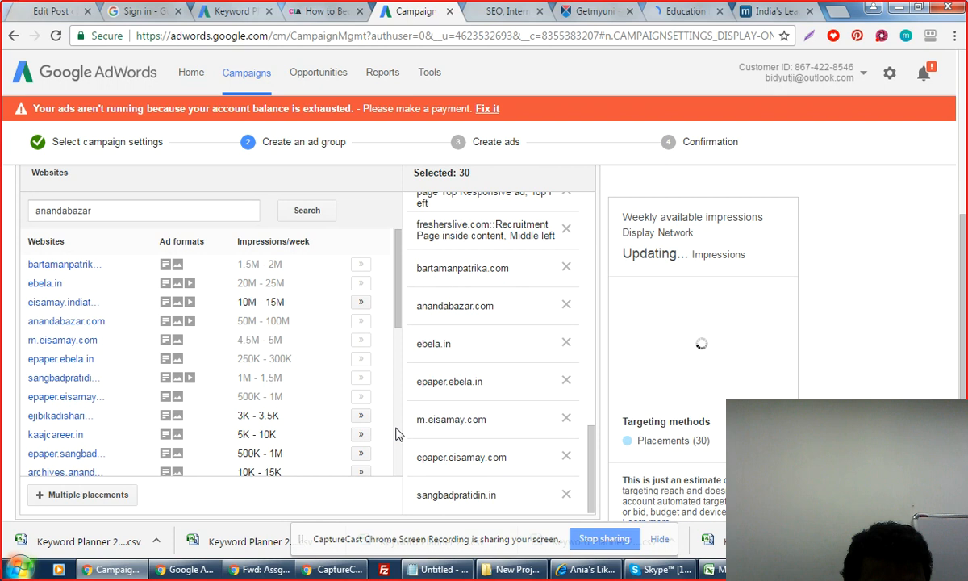
{"action": "left_click", "coordinate": [361, 453]}
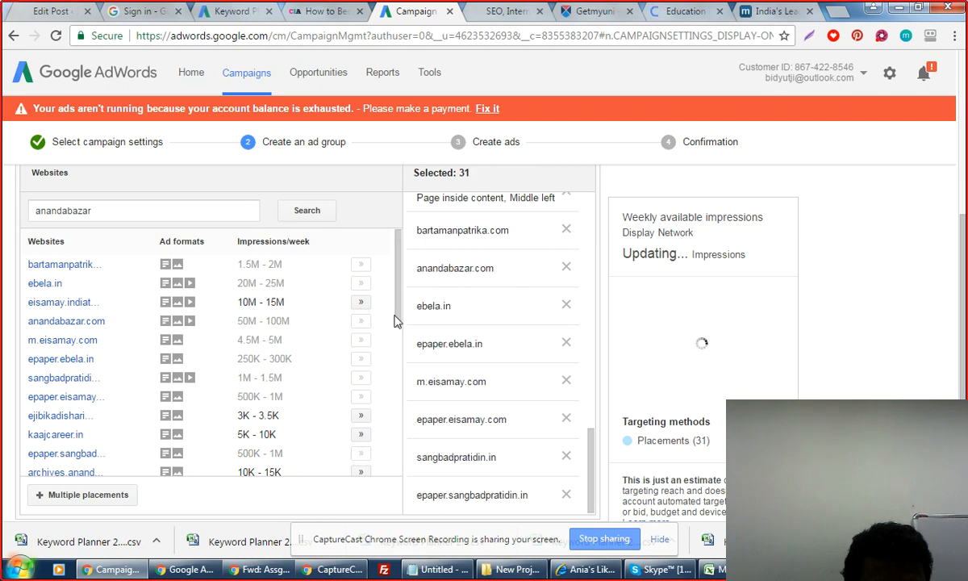
{"action": "left_click_drag", "start_coordinate": [396, 321], "coordinate": [396, 358]}
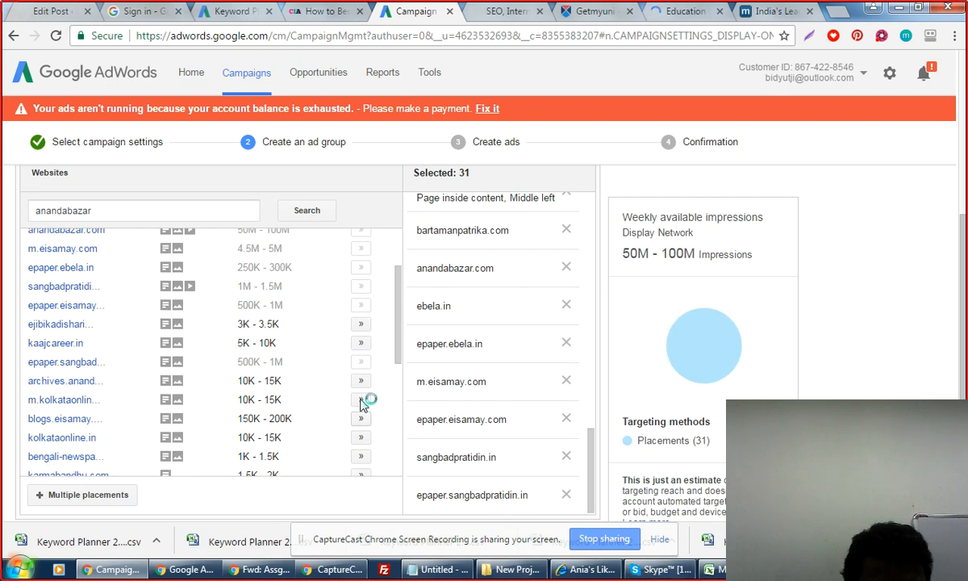
{"action": "left_click", "coordinate": [361, 400]}
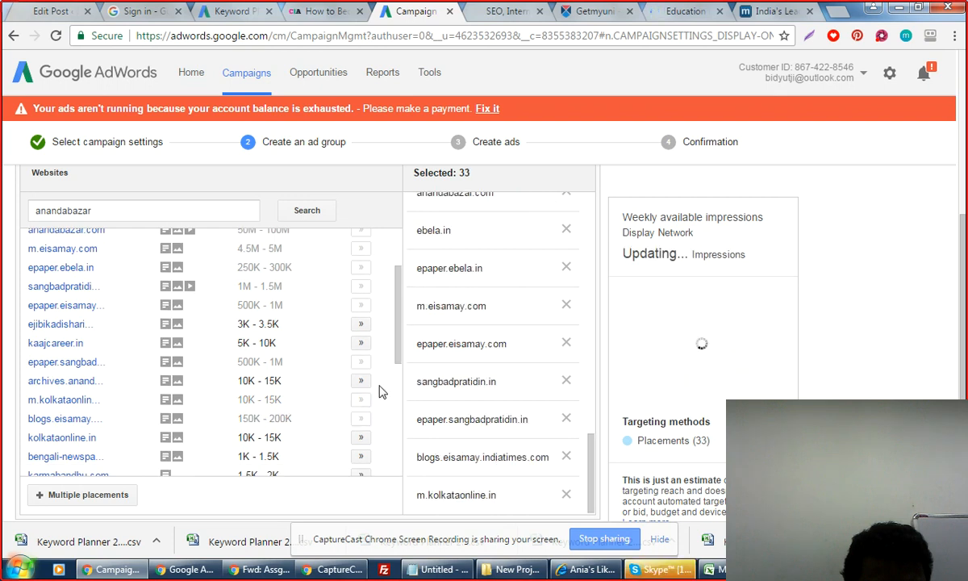
{"action": "left_click_drag", "start_coordinate": [397, 357], "coordinate": [396, 409]}
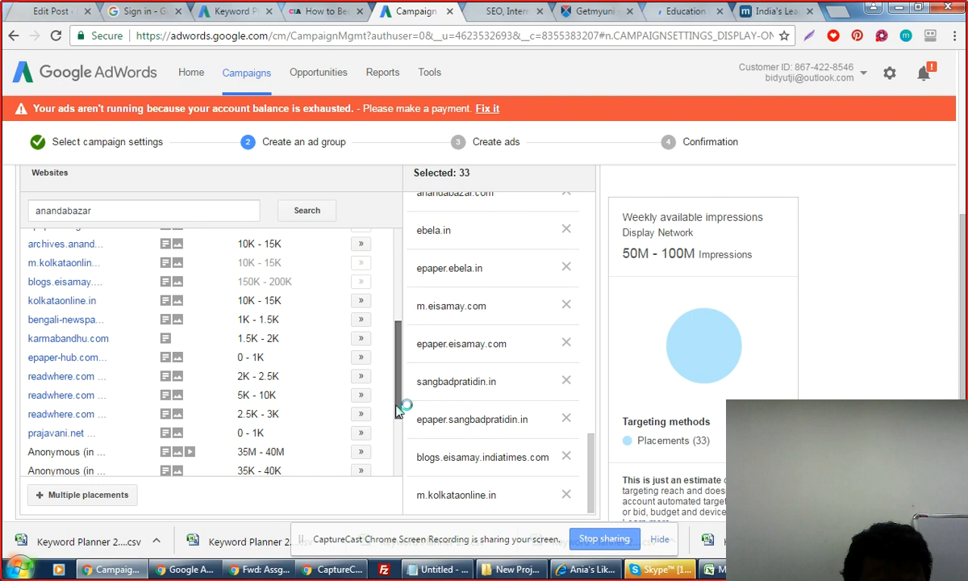
{"action": "left_click", "coordinate": [360, 394]}
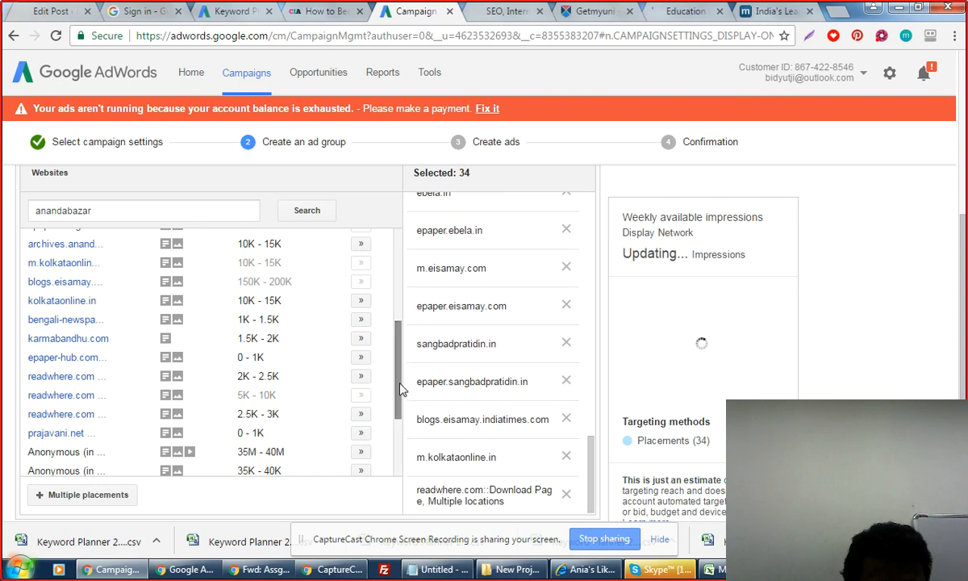
{"action": "left_click_drag", "start_coordinate": [397, 385], "coordinate": [396, 450]}
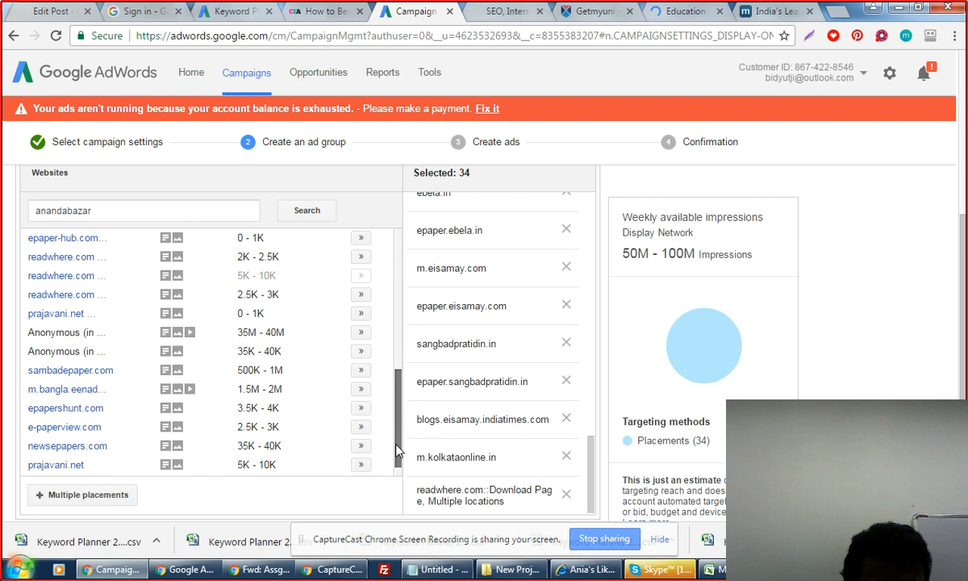
{"action": "left_click_drag", "start_coordinate": [396, 451], "coordinate": [396, 458]}
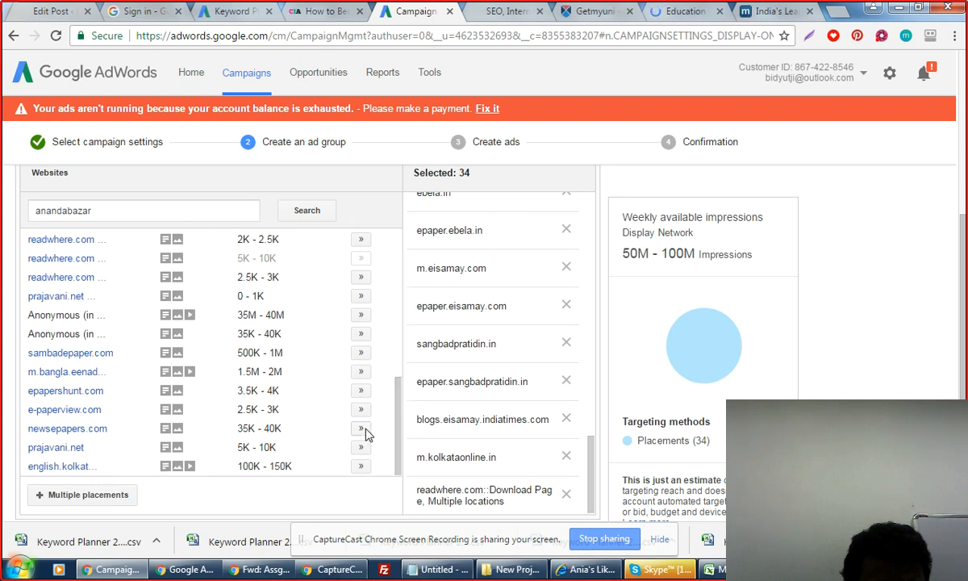
{"action": "left_click", "coordinate": [364, 430]}
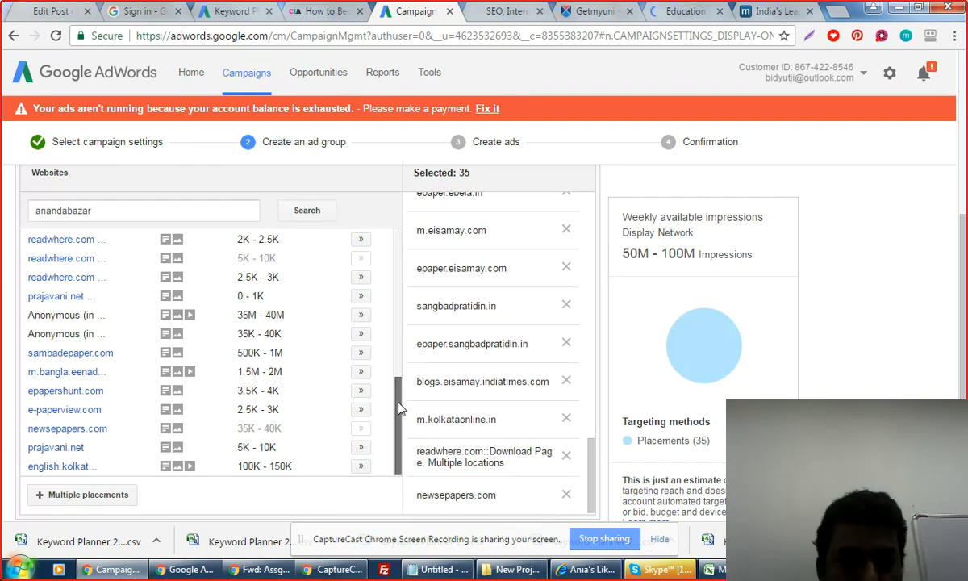
Scroll through the ad group page to review the selected placements before continuing.
{"action": "scroll", "coordinate": [398, 407], "scroll_direction": "up", "scroll_amount": 2}
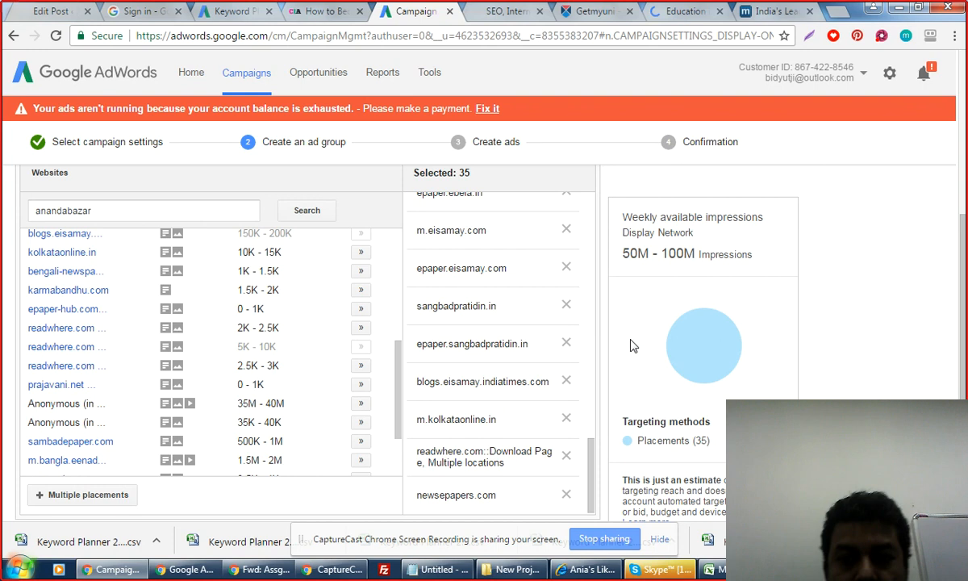
{"action": "scroll", "coordinate": [956, 335], "scroll_direction": "down", "scroll_amount": 2}
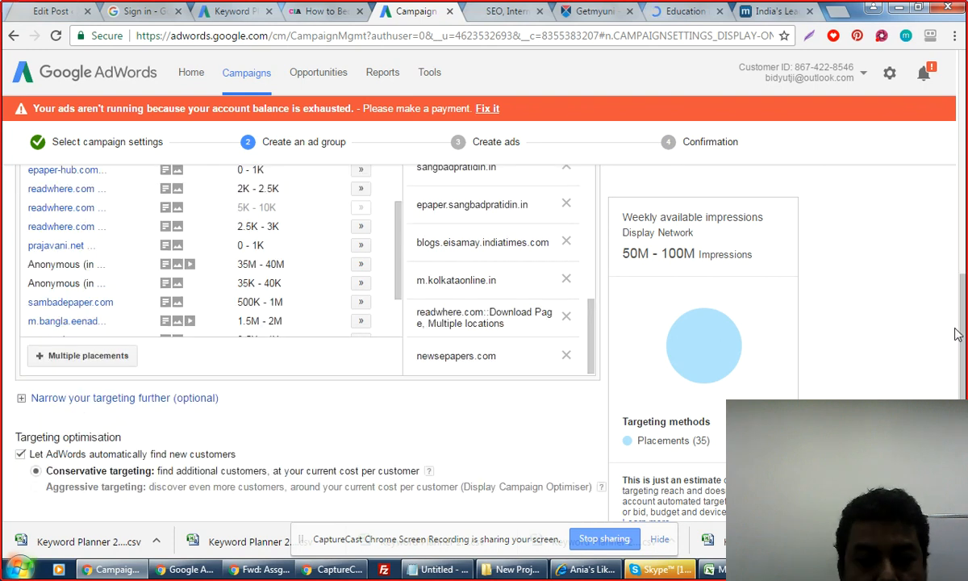
{"action": "scroll", "coordinate": [956, 334], "scroll_direction": "down", "scroll_amount": 1}
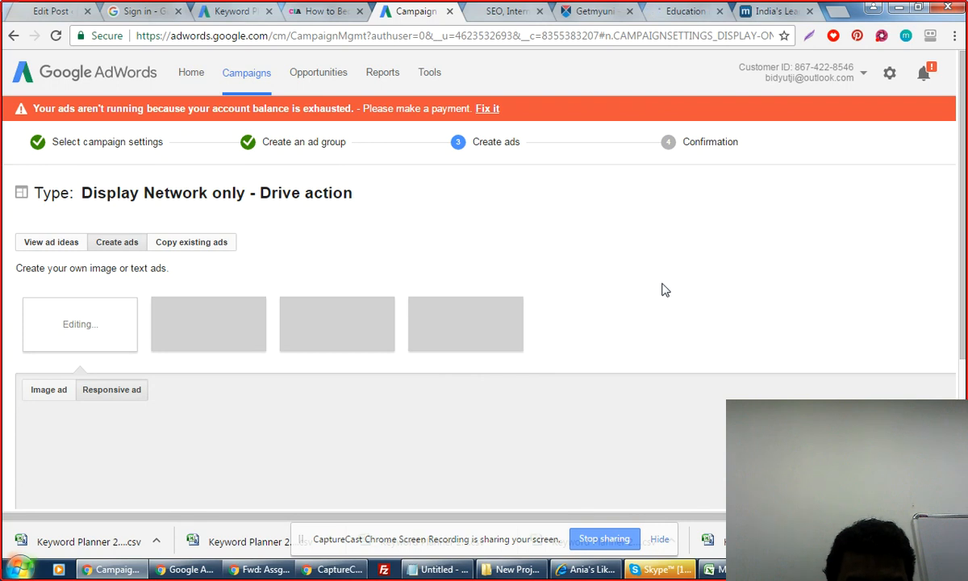
Scroll through the responsive ad form to review its fields and image section.
{"action": "scroll", "coordinate": [662, 289], "scroll_direction": "down", "scroll_amount": 2}
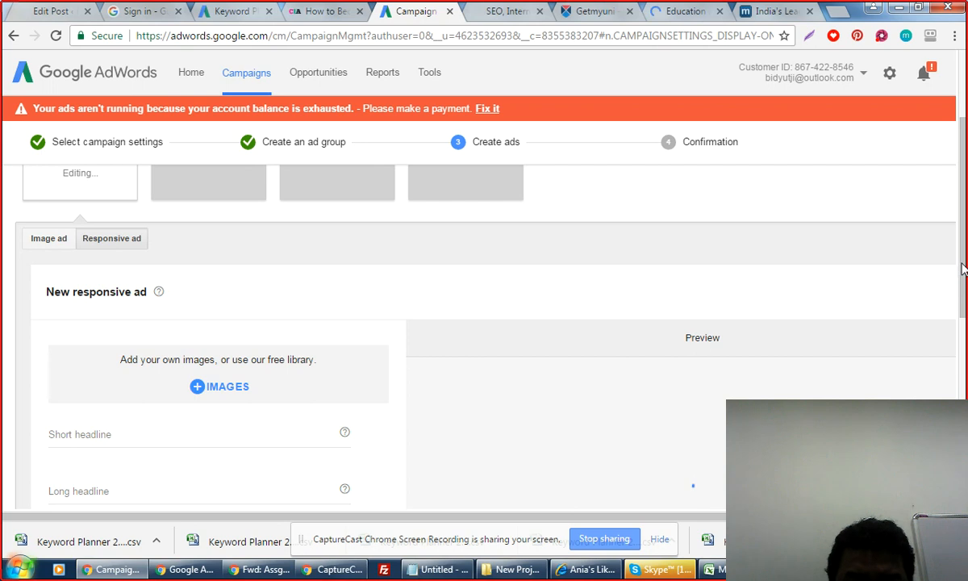
{"action": "left_click_drag", "start_coordinate": [961, 269], "coordinate": [961, 330]}
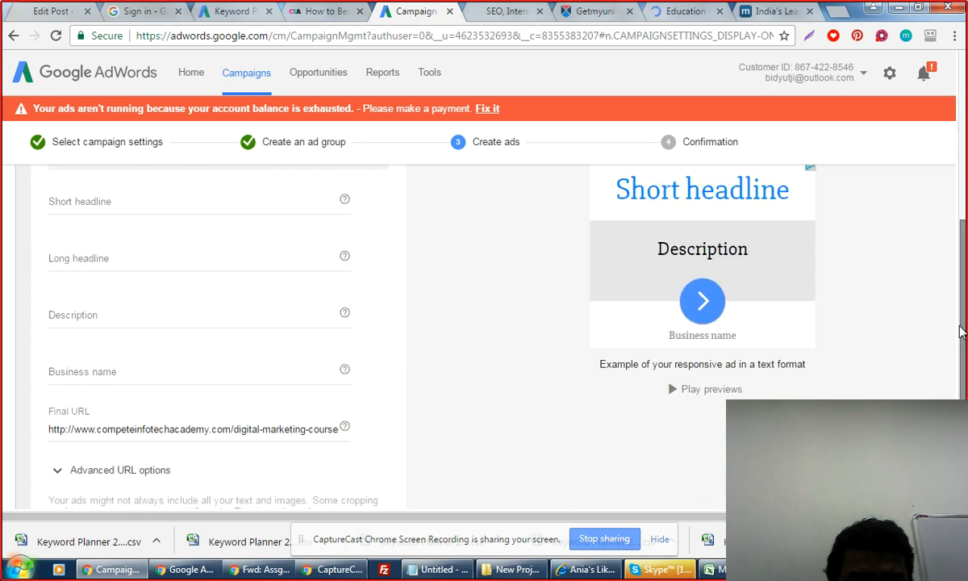
{"action": "left_click_drag", "start_coordinate": [962, 332], "coordinate": [965, 396]}
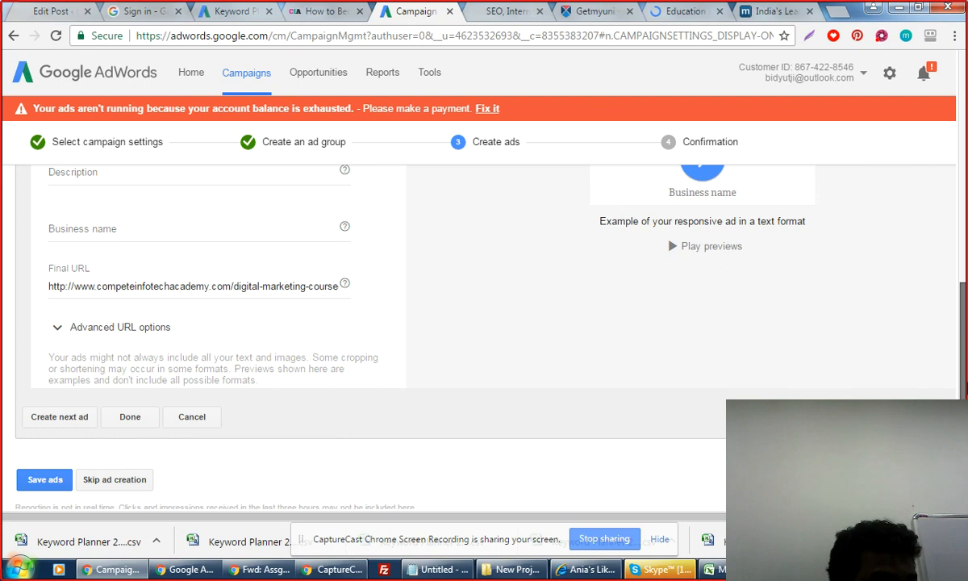
{"action": "scroll", "coordinate": [484, 338], "scroll_direction": "up", "scroll_amount": 3}
{"action": "scroll", "coordinate": [483, 338], "scroll_direction": "up", "scroll_amount": 1}
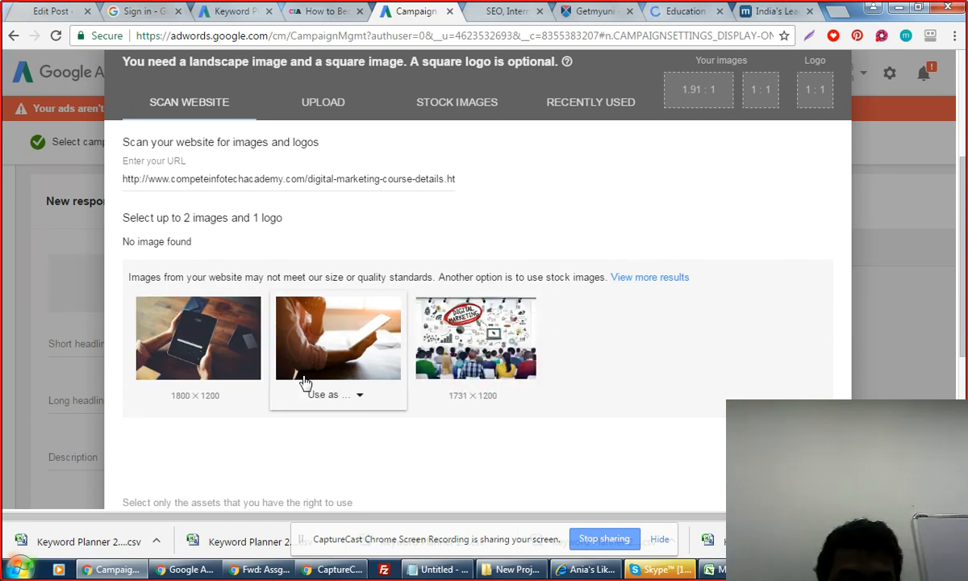
Use the Digital Marketing classroom stock image for all ratios, accepting the 1.91:1 and 1:1 crops.
{"action": "left_click", "coordinate": [471, 347]}
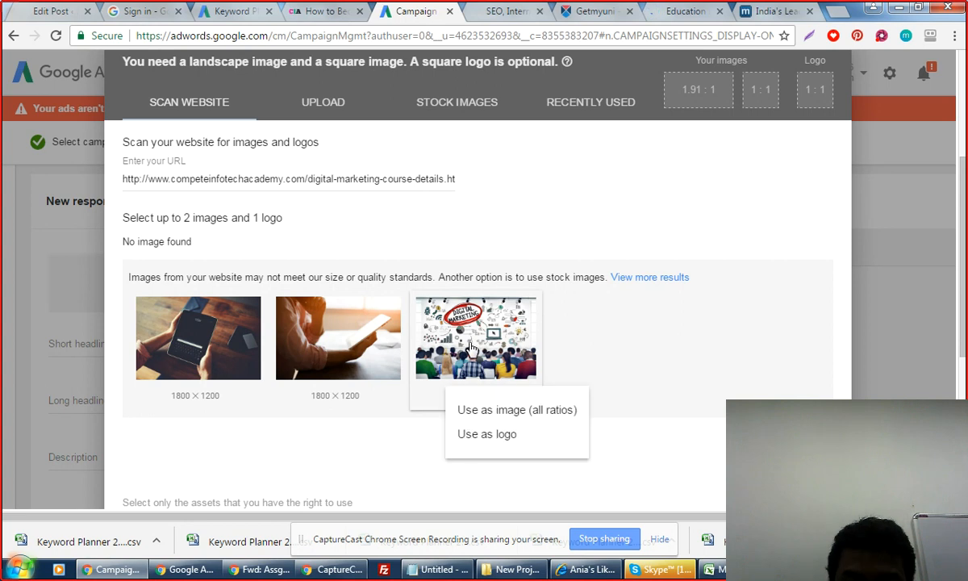
{"action": "left_click", "coordinate": [504, 414]}
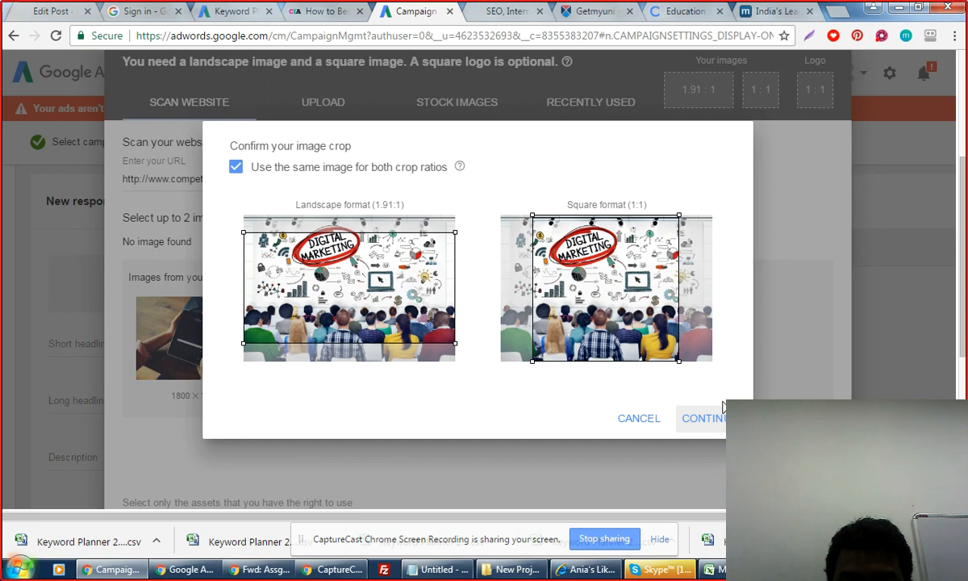
{"action": "left_click", "coordinate": [699, 418]}
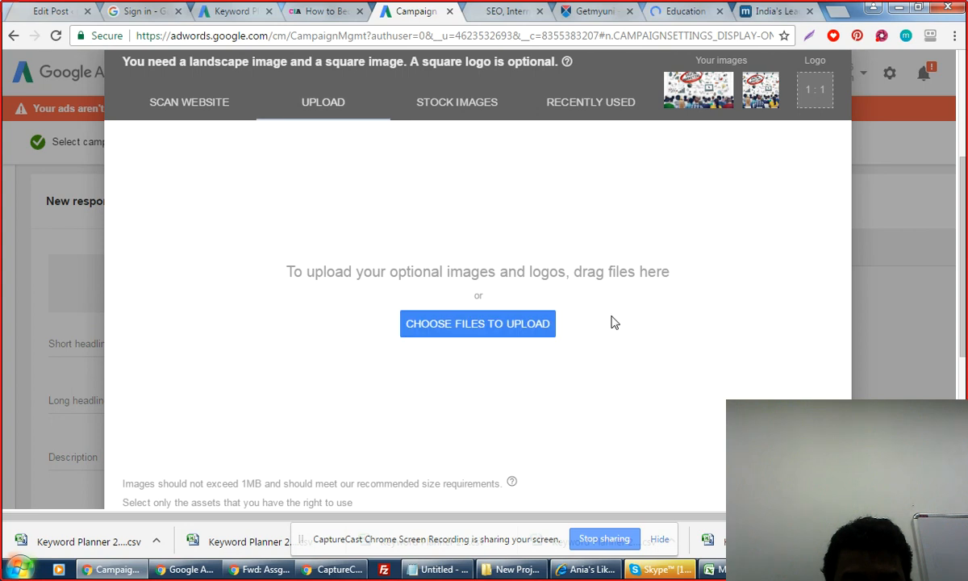
Launch the computer's file chooser from the image upload tab to pick a logo file.
{"action": "left_click", "coordinate": [504, 328]}
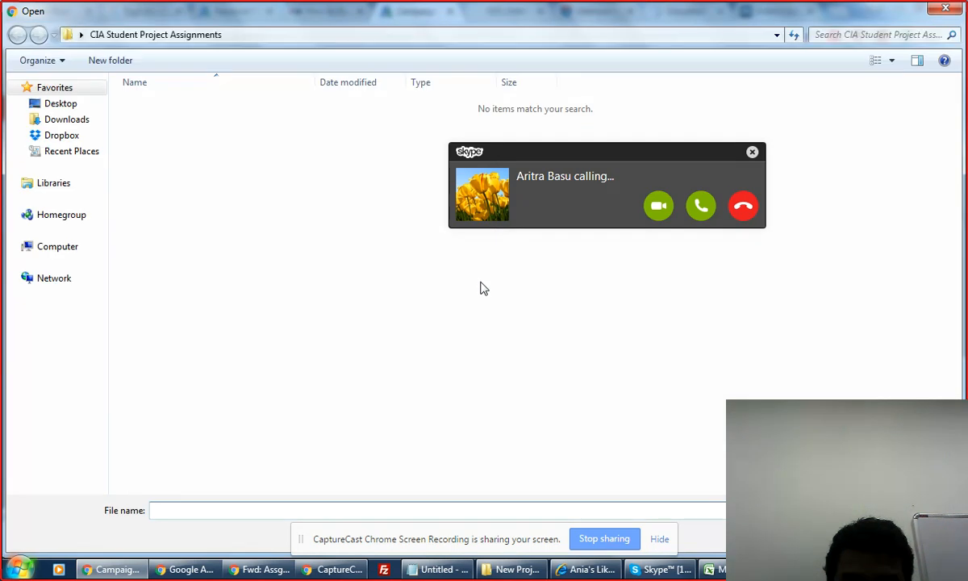
Answer the incoming Skype call, moving between Skype and the file Open dialog.
{"action": "left_click", "coordinate": [700, 207]}
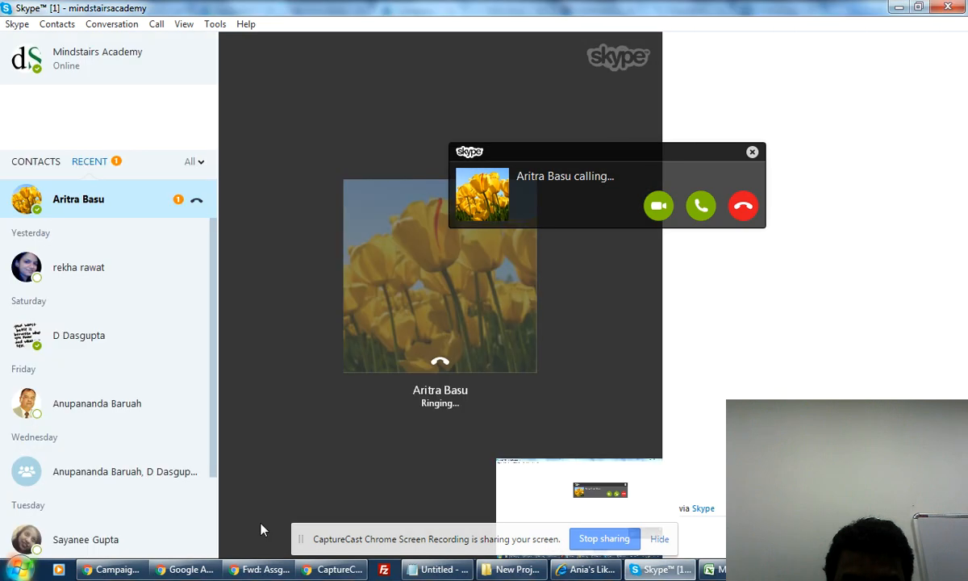
{"action": "left_click", "coordinate": [103, 569]}
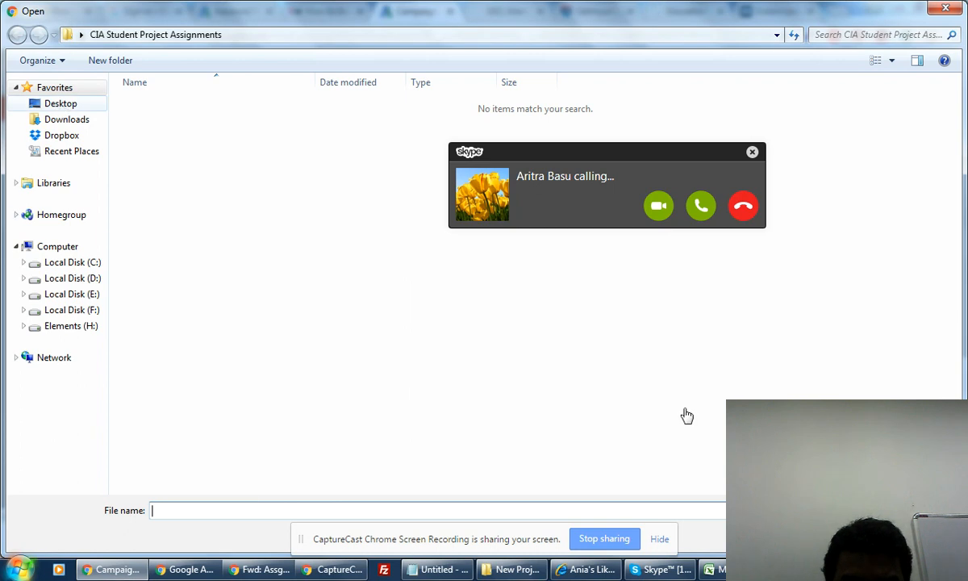
{"action": "left_click", "coordinate": [659, 569]}
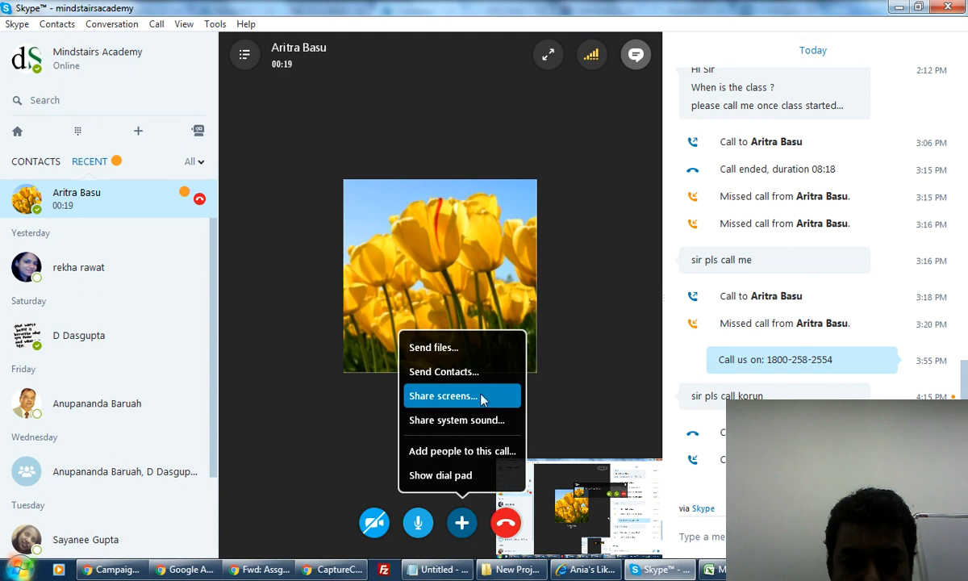
Share the desktop screen with the Skype caller.
{"action": "left_click", "coordinate": [481, 396]}
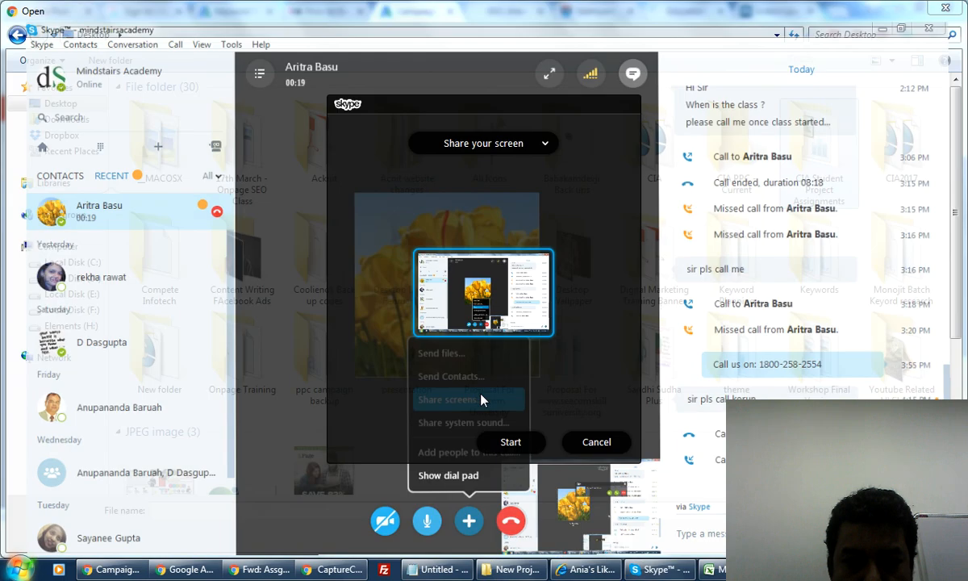
{"action": "left_click", "coordinate": [514, 443]}
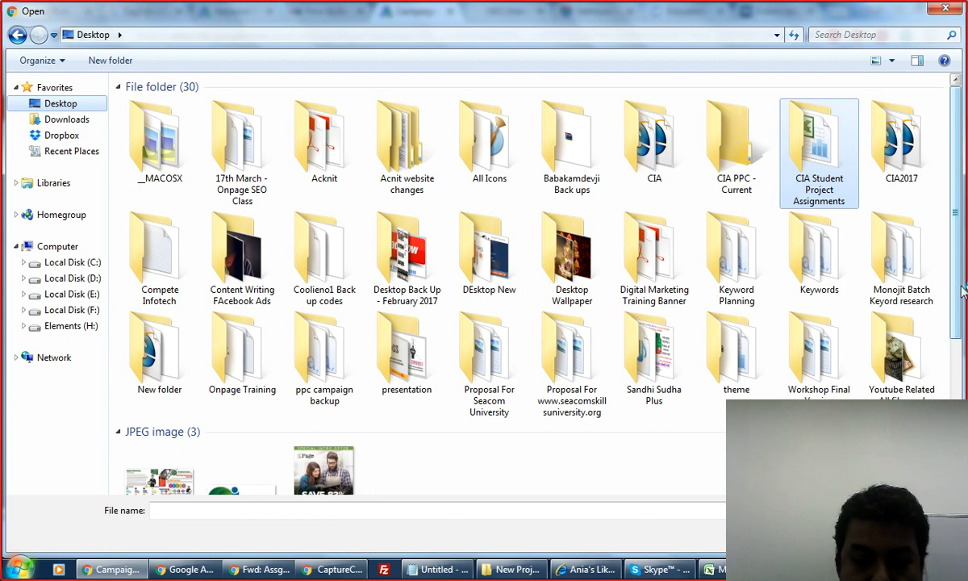
Upload the 144 × 144 rsz_sssssssss.png Compete Infotech Academy logo from the Desktop.
{"action": "left_click_drag", "start_coordinate": [962, 292], "coordinate": [967, 398]}
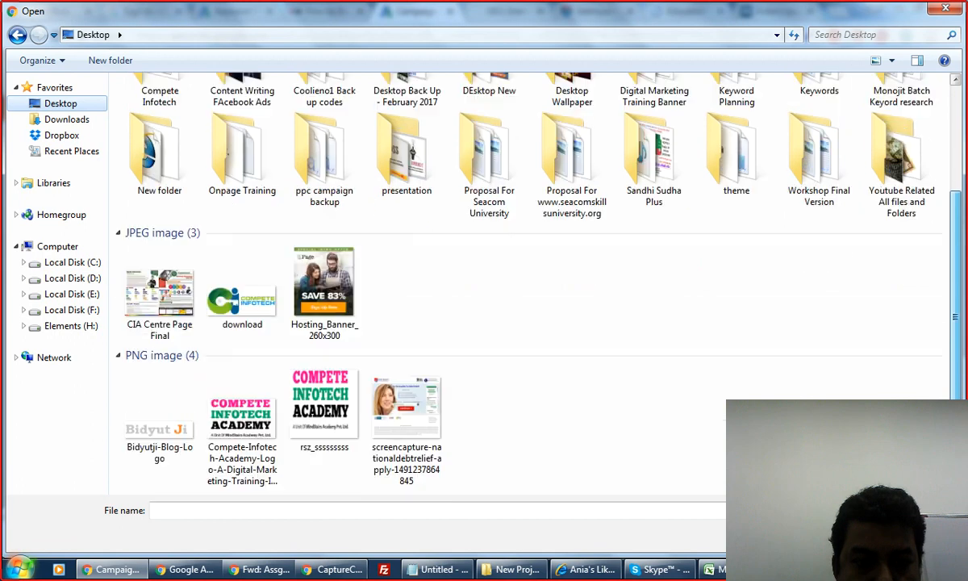
{"action": "scroll", "coordinate": [340, 390], "scroll_direction": "down", "scroll_amount": 1}
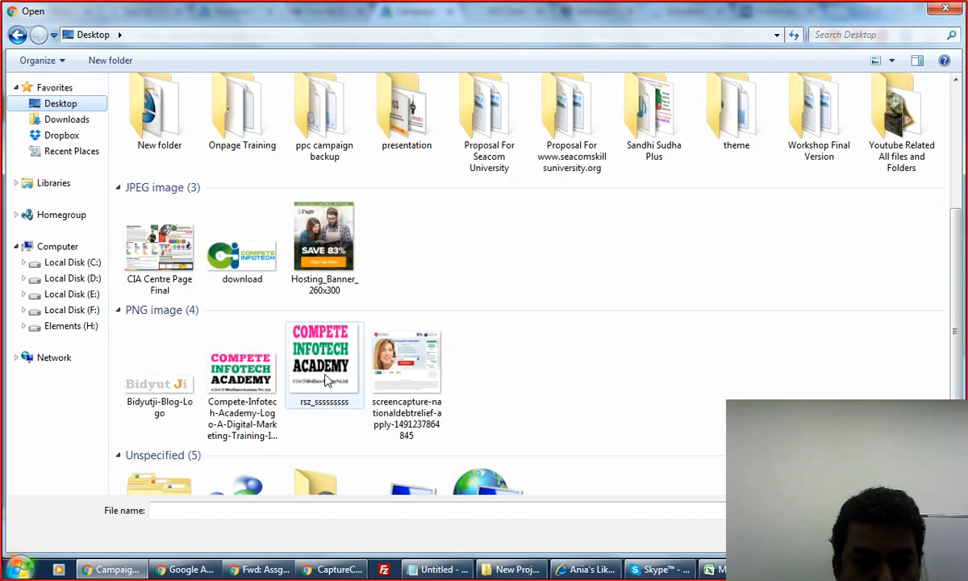
{"action": "double_click", "coordinate": [327, 380]}
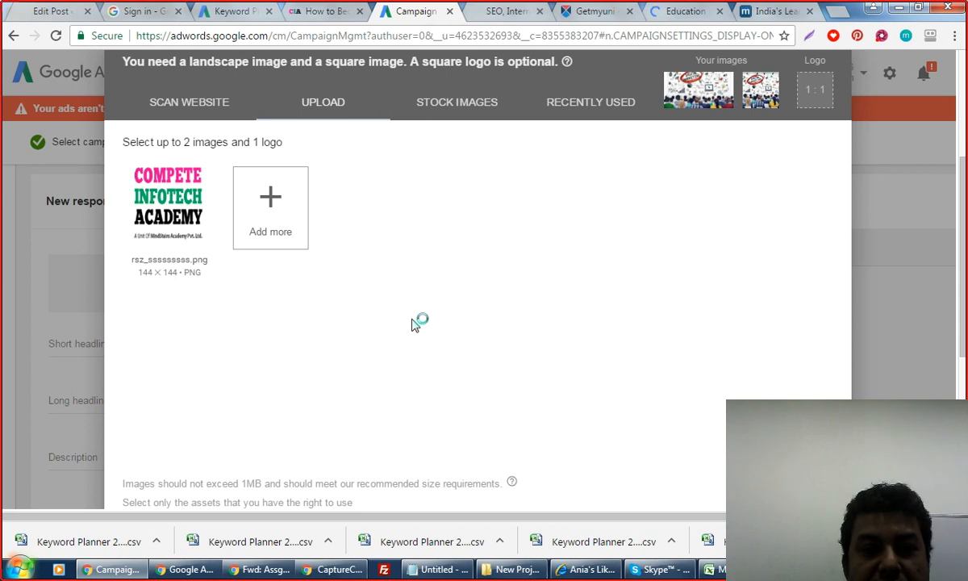
Mark the uploaded Compete Infotech Academy image as the ad's logo, then bring up Internet Explorer's close option.
{"action": "left_click", "coordinate": [208, 252]}
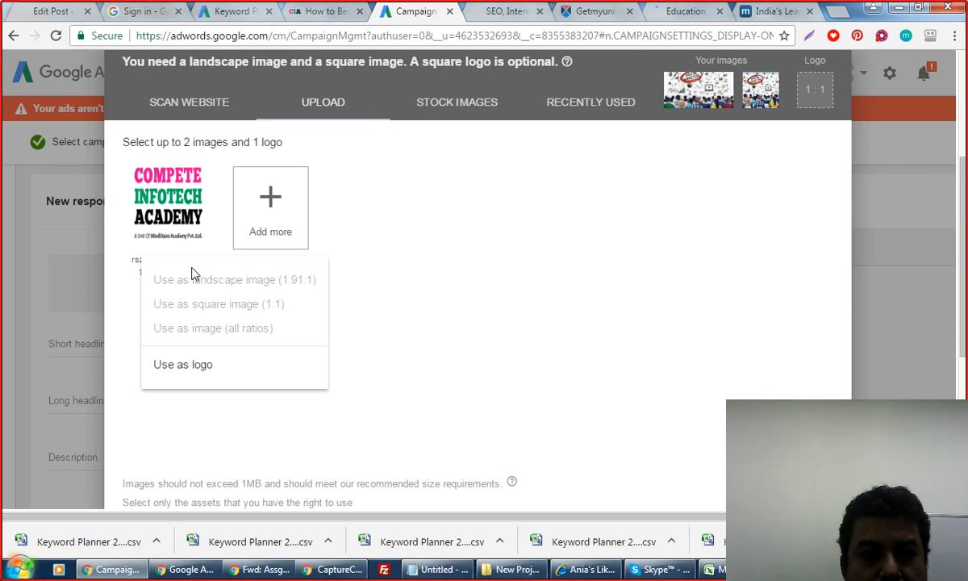
{"action": "left_click", "coordinate": [194, 367]}
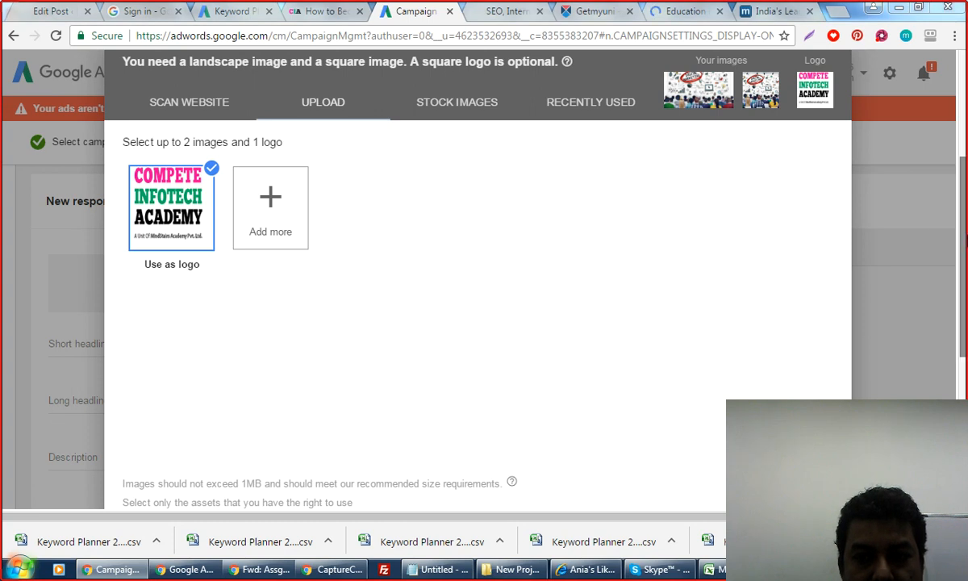
{"action": "scroll", "coordinate": [929, 281], "scroll_direction": "down", "scroll_amount": 5}
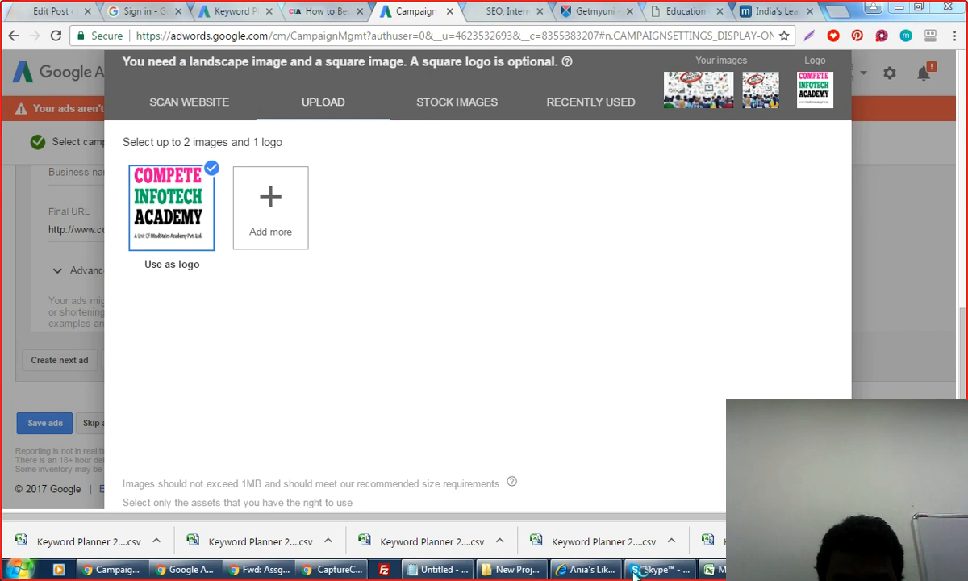
{"action": "right_click", "coordinate": [581, 570]}
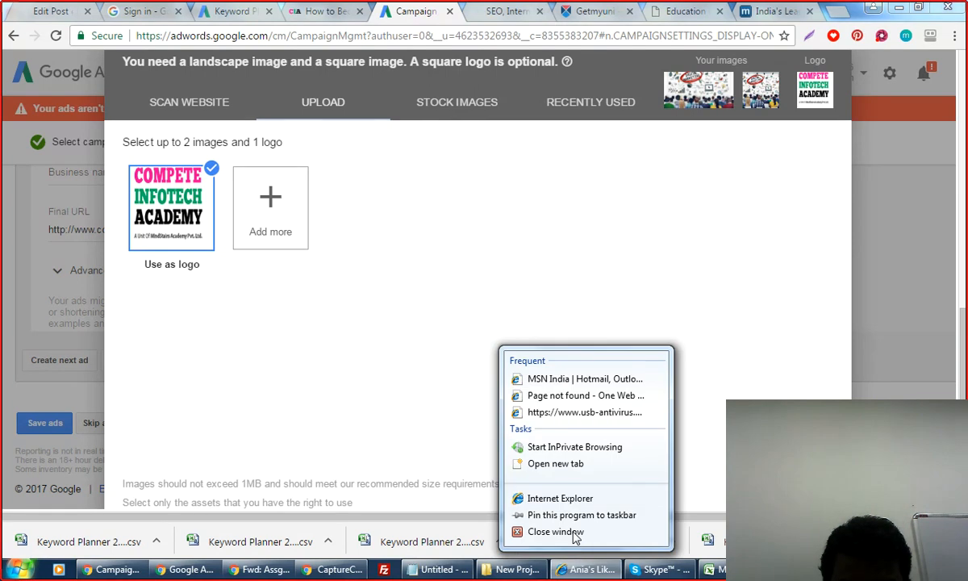
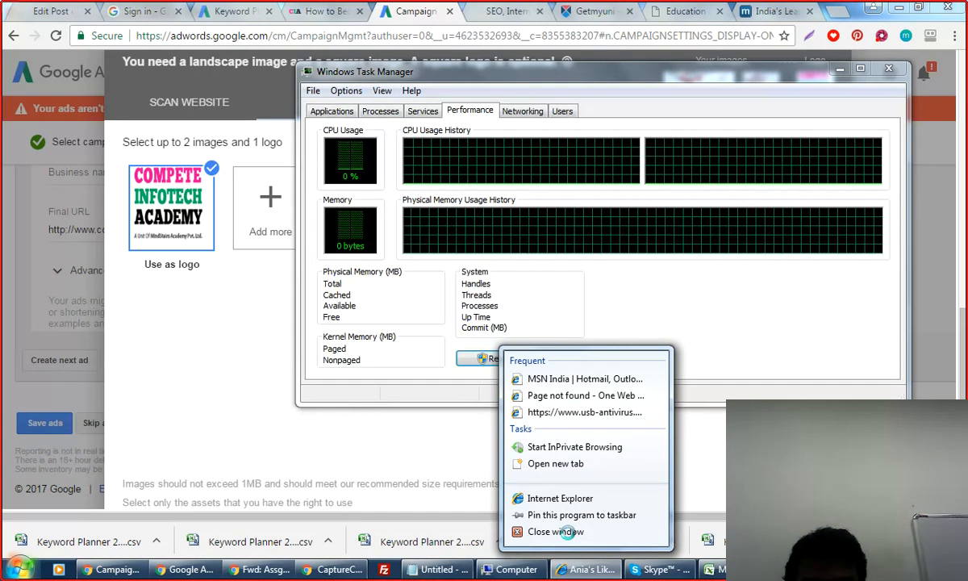
Close the Internet Explorer window and show Task Manager's running processes.
{"action": "left_click", "coordinate": [567, 534]}
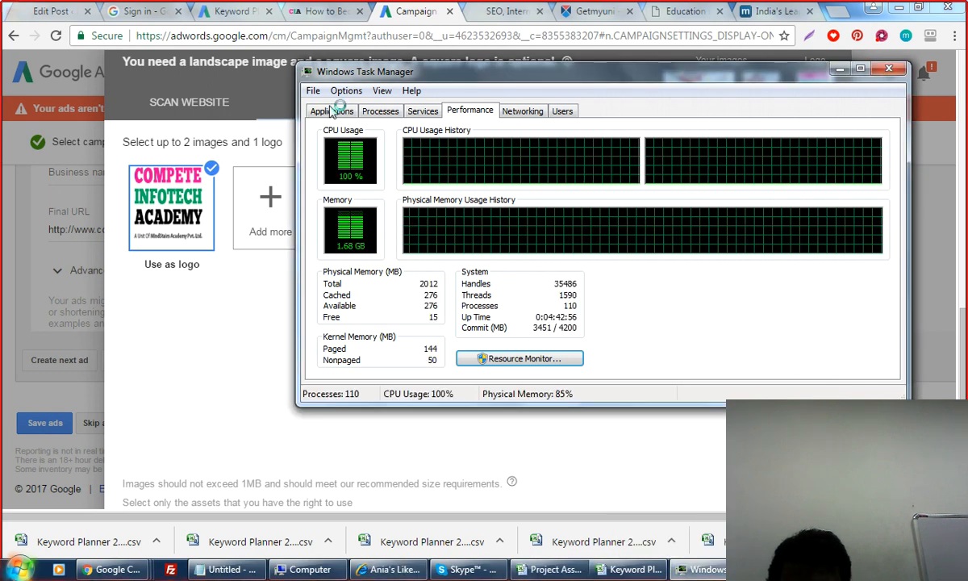
{"action": "left_click", "coordinate": [382, 112]}
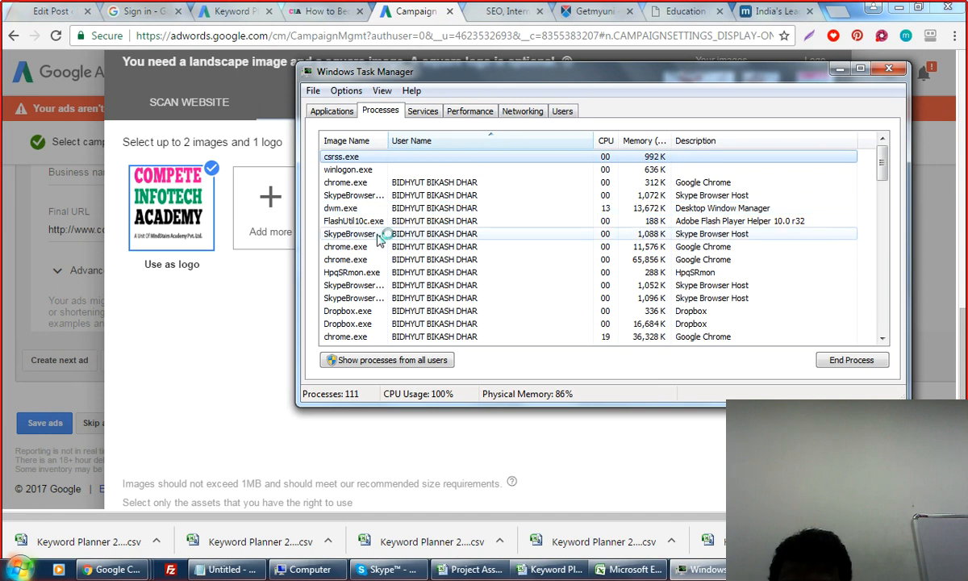
End the Dropbox.exe process in Task Manager.
{"action": "left_click", "coordinate": [403, 312]}
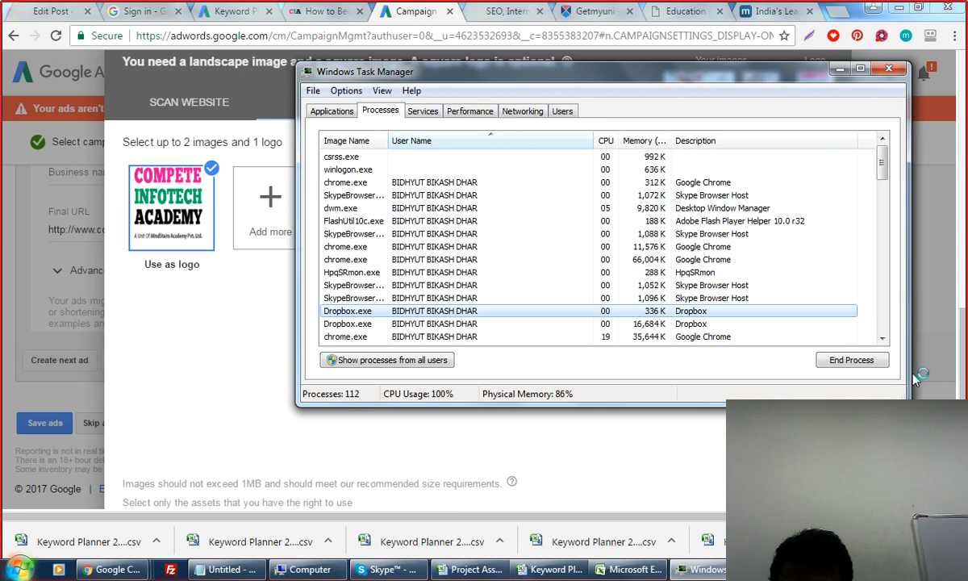
{"action": "left_click", "coordinate": [852, 360]}
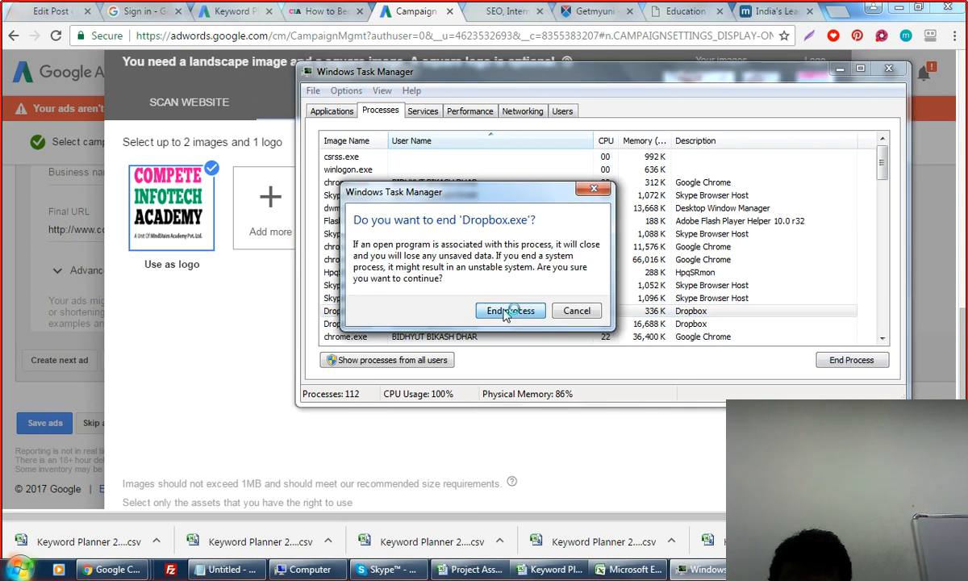
{"action": "left_click", "coordinate": [507, 312]}
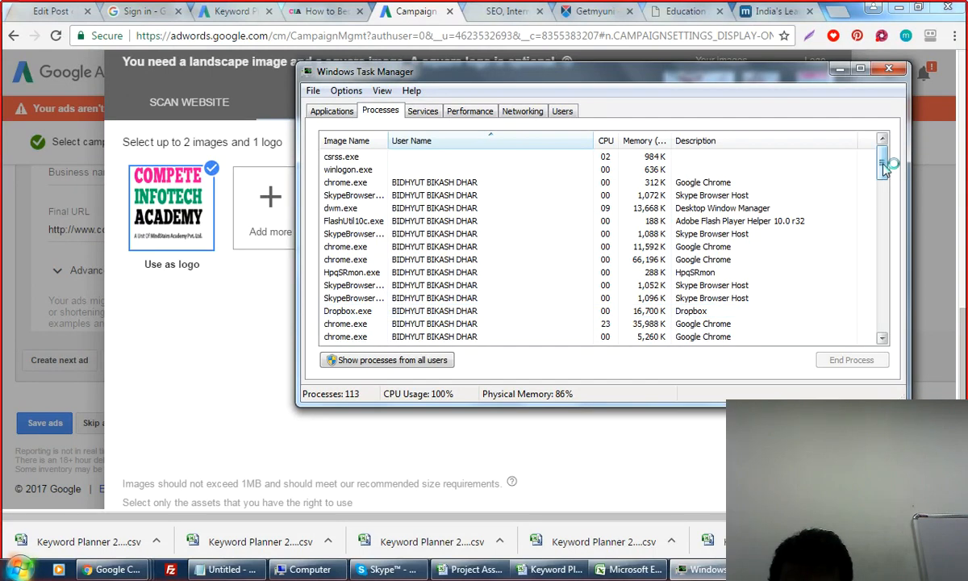
End the first four SkypeBrowserHost.exe processes.
{"action": "left_click_drag", "start_coordinate": [883, 164], "coordinate": [894, 348]}
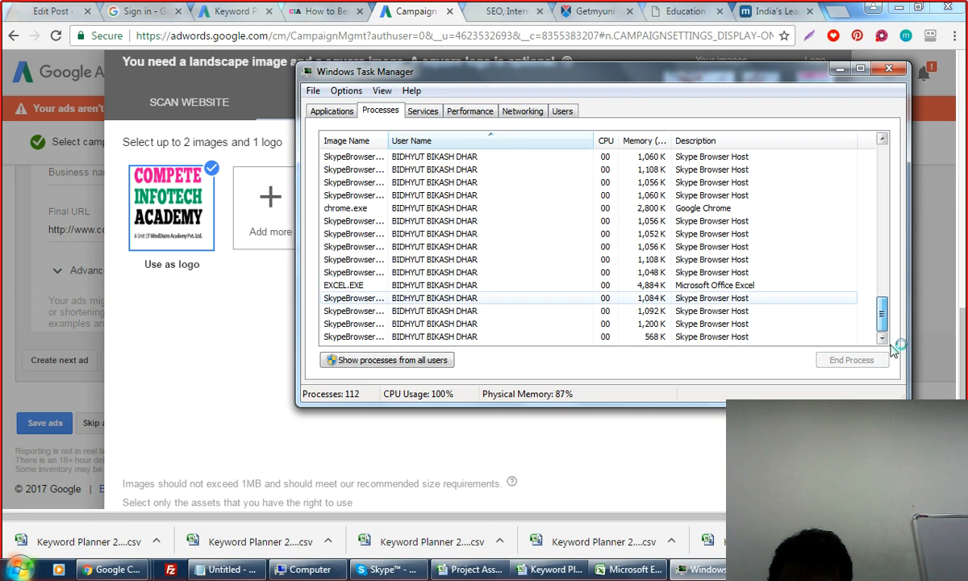
{"action": "left_click", "coordinate": [458, 324]}
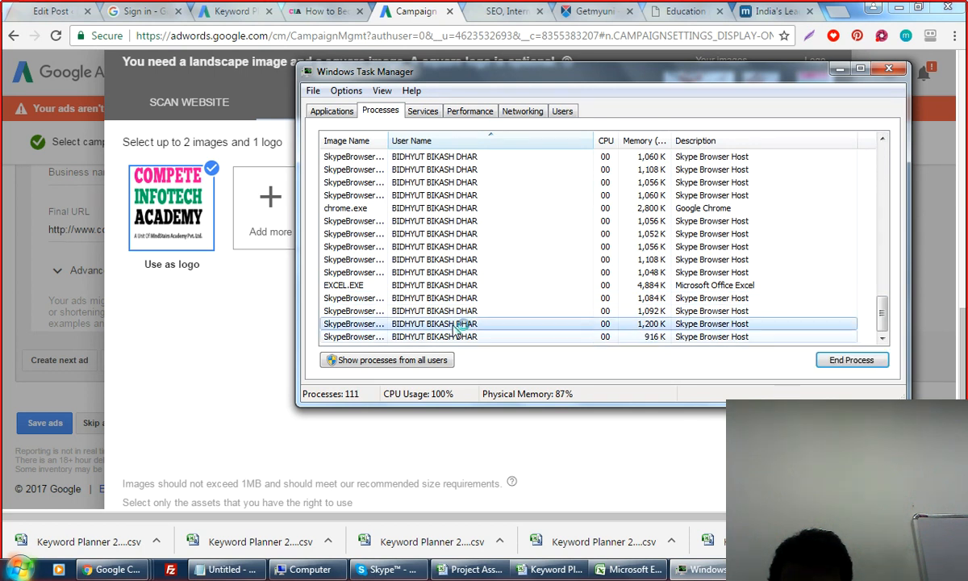
{"action": "left_click", "coordinate": [852, 360]}
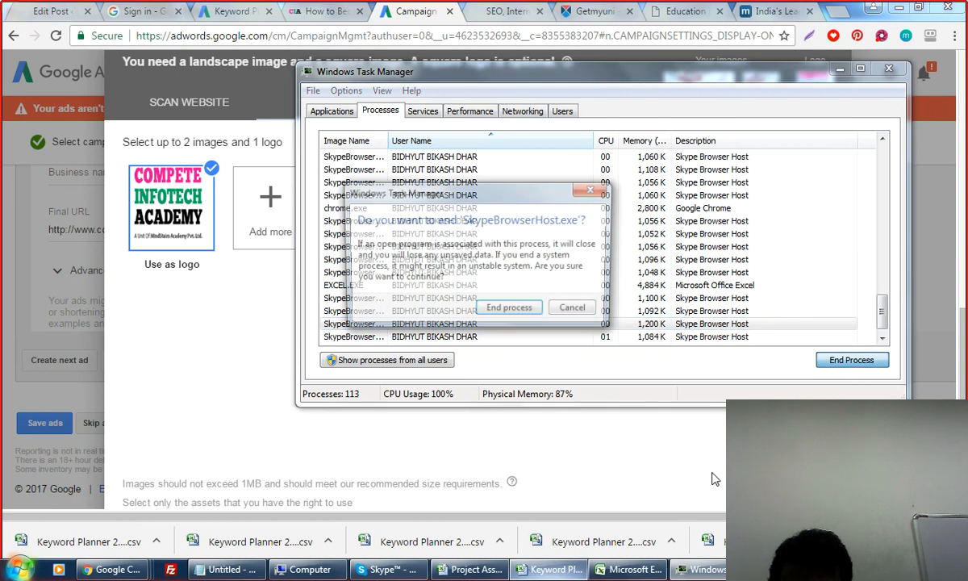
{"action": "left_click", "coordinate": [518, 311]}
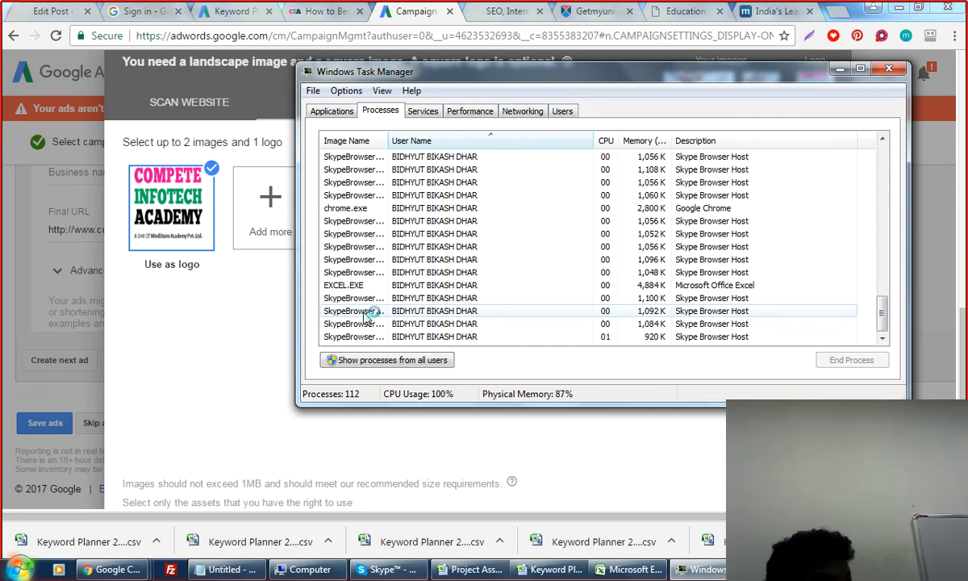
{"action": "left_click", "coordinate": [367, 312]}
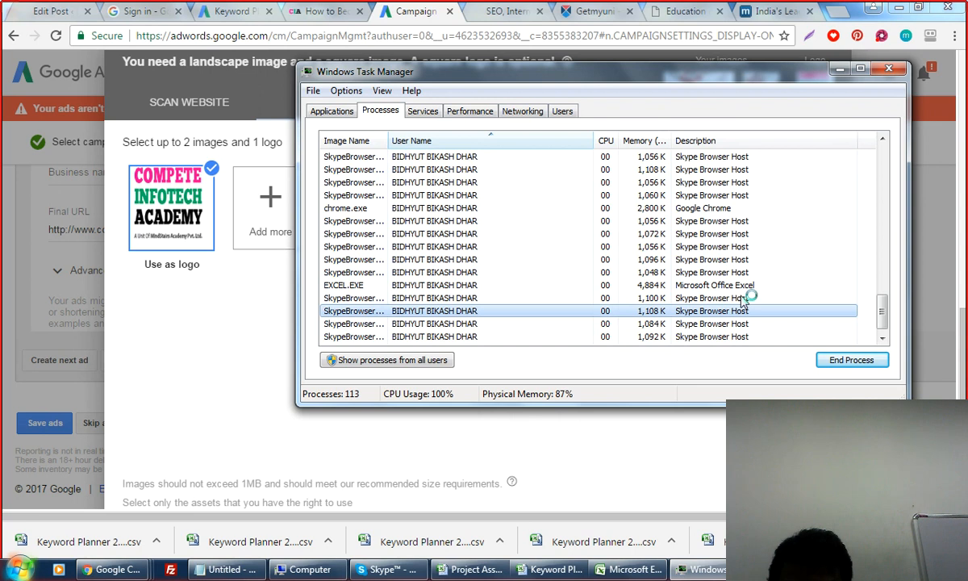
{"action": "left_click", "coordinate": [841, 362]}
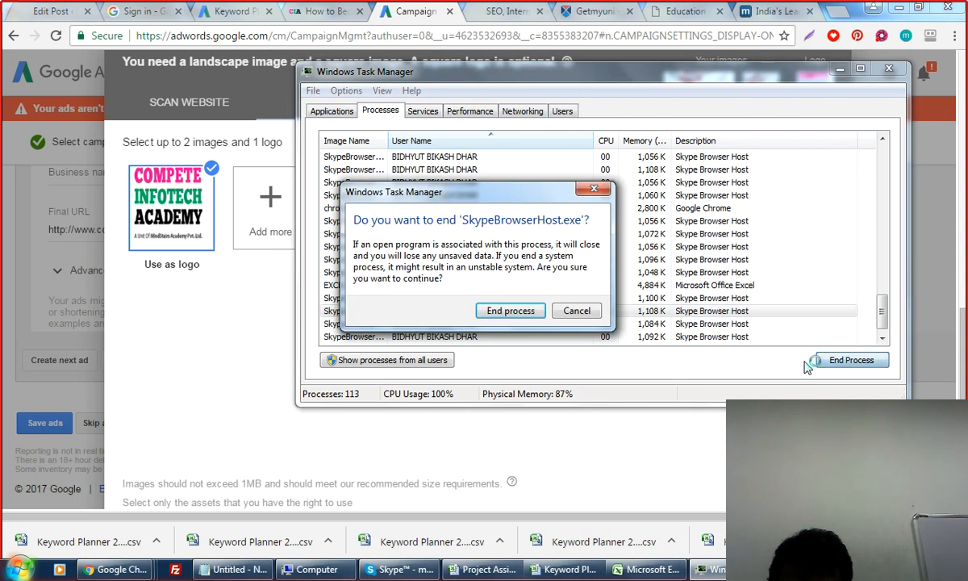
{"action": "left_click", "coordinate": [509, 310]}
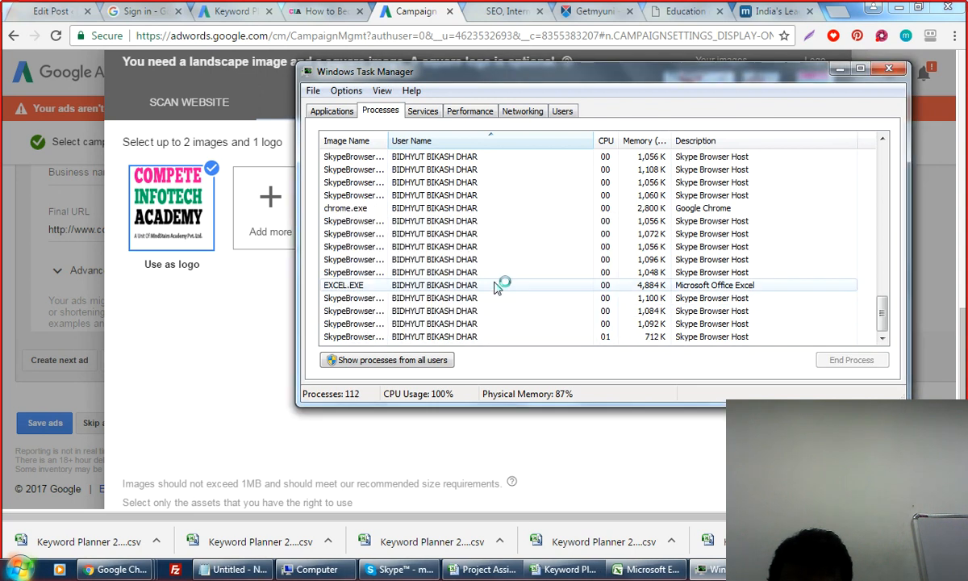
{"action": "left_click", "coordinate": [367, 247]}
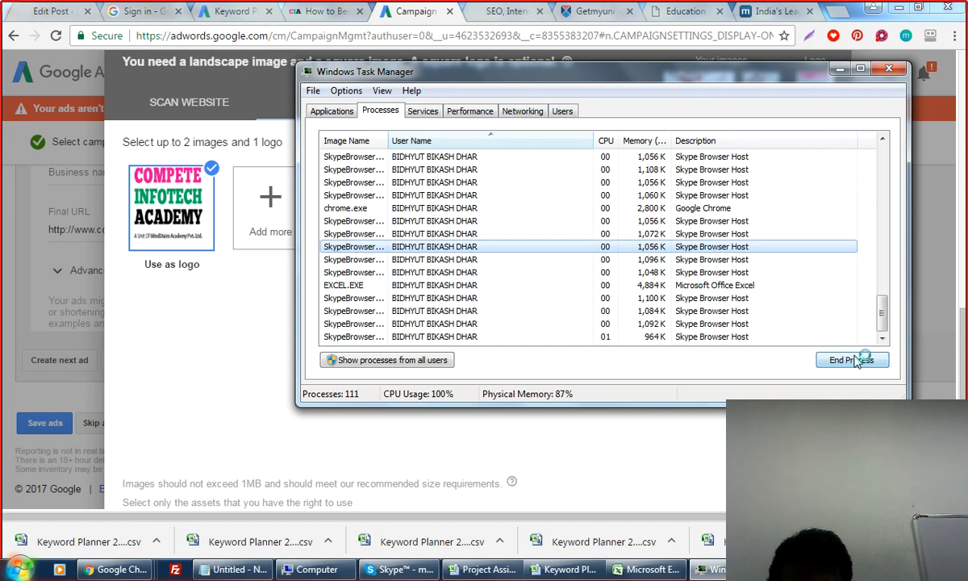
{"action": "left_click", "coordinate": [855, 361]}
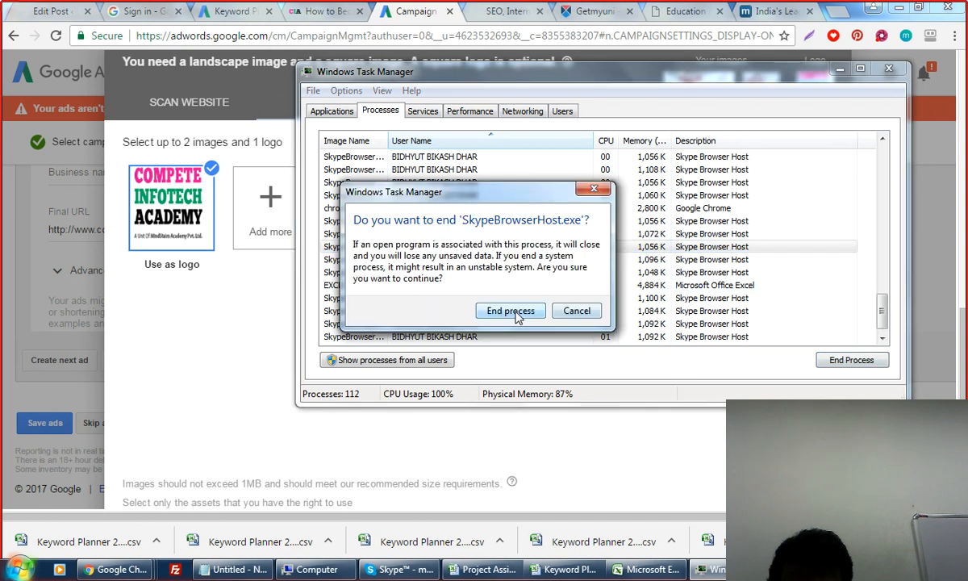
{"action": "left_click", "coordinate": [511, 313]}
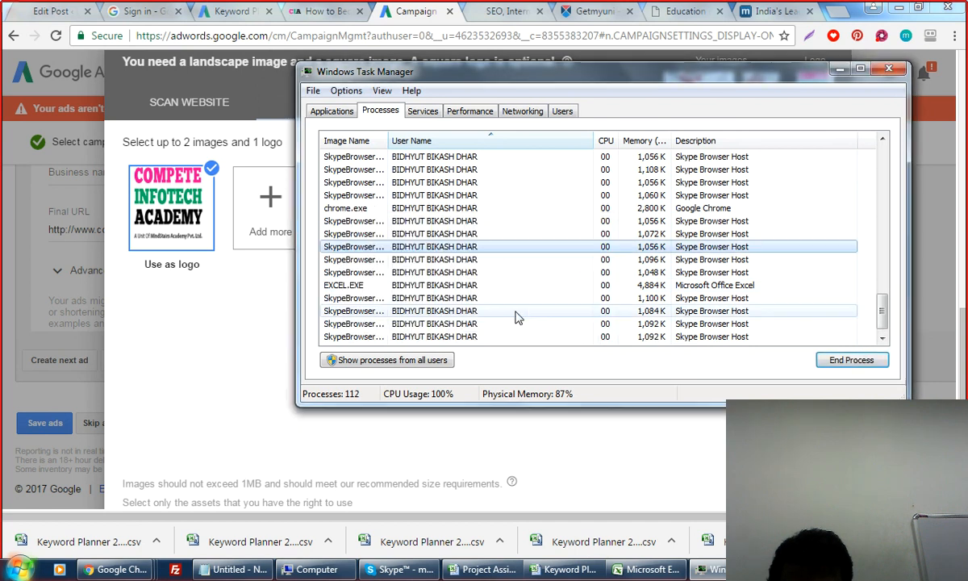
{"action": "left_click", "coordinate": [362, 224]}
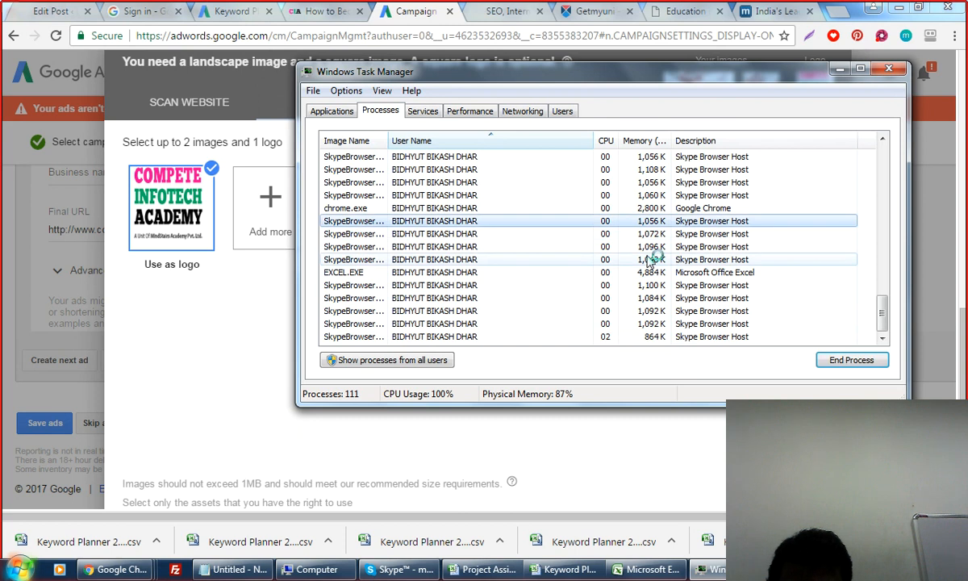
{"action": "left_click", "coordinate": [851, 360]}
{"action": "left_click", "coordinate": [500, 314]}
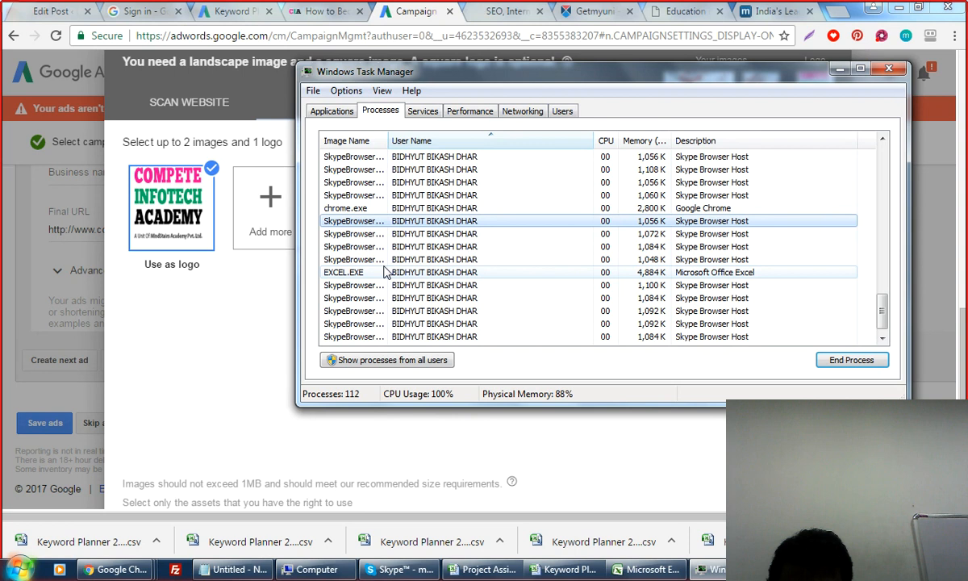
End four more SkypeBrowserHost.exe processes.
{"action": "left_click", "coordinate": [834, 360]}
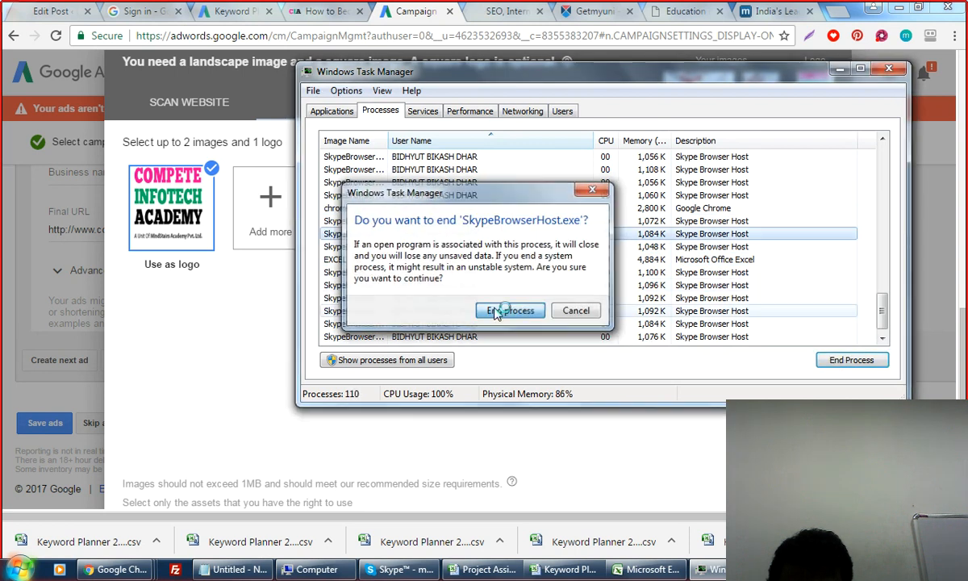
{"action": "left_click", "coordinate": [501, 311]}
{"action": "left_click", "coordinate": [361, 194]}
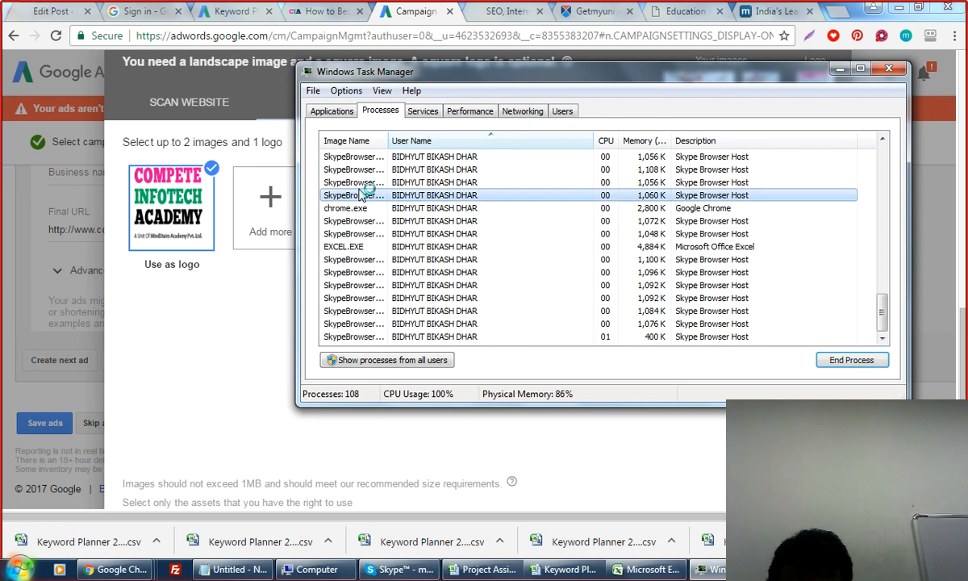
{"action": "left_click", "coordinate": [835, 360]}
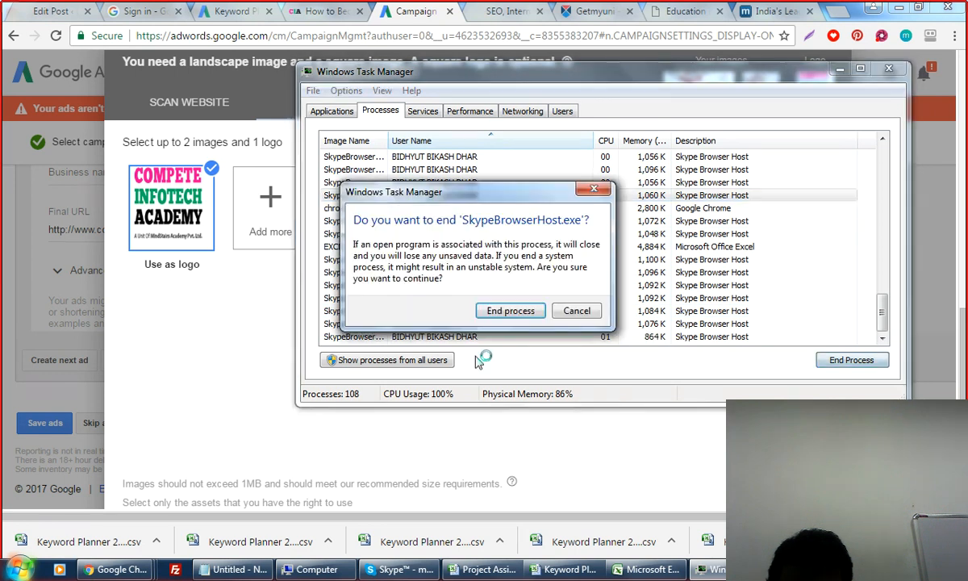
{"action": "left_click", "coordinate": [500, 312]}
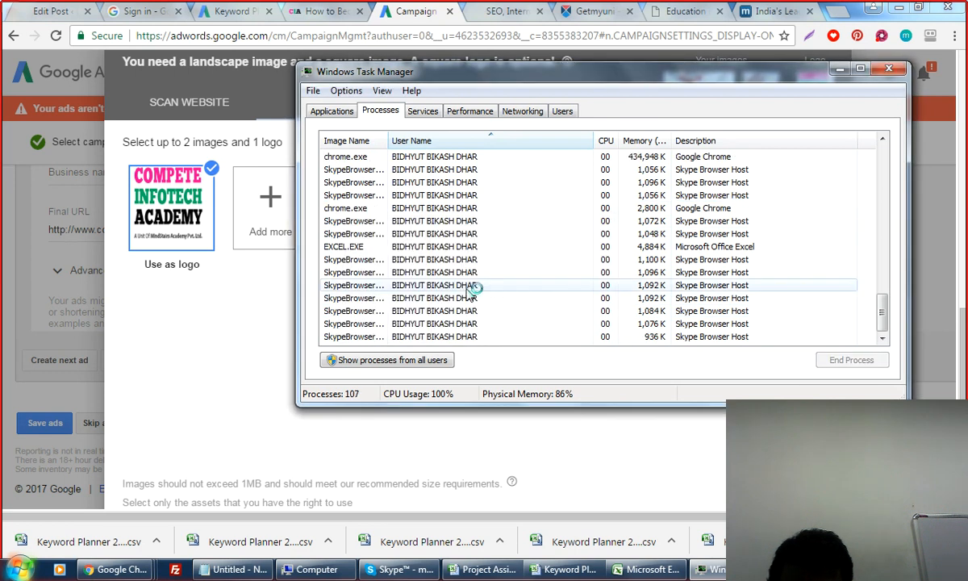
{"action": "left_click", "coordinate": [368, 299]}
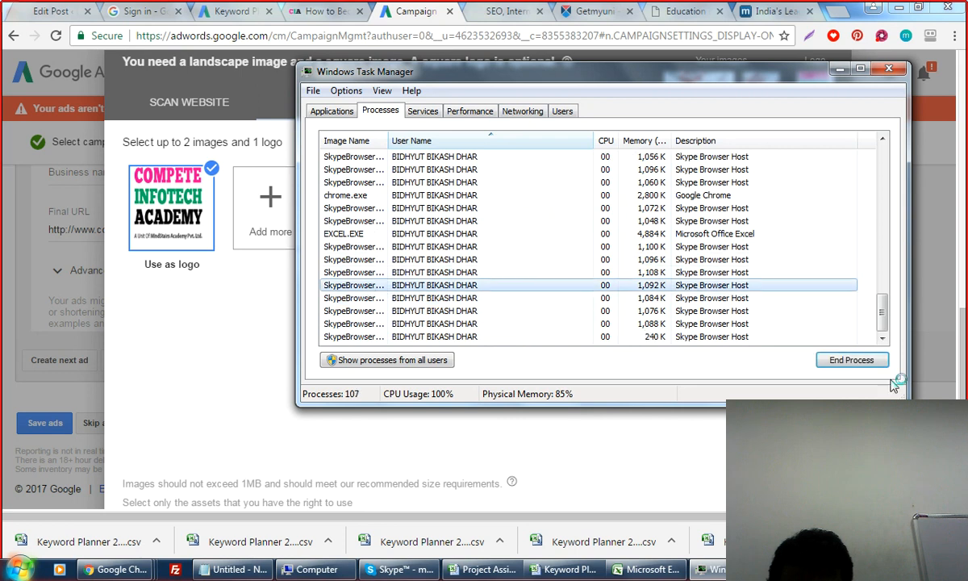
{"action": "left_click", "coordinate": [851, 360]}
{"action": "left_click", "coordinate": [510, 310]}
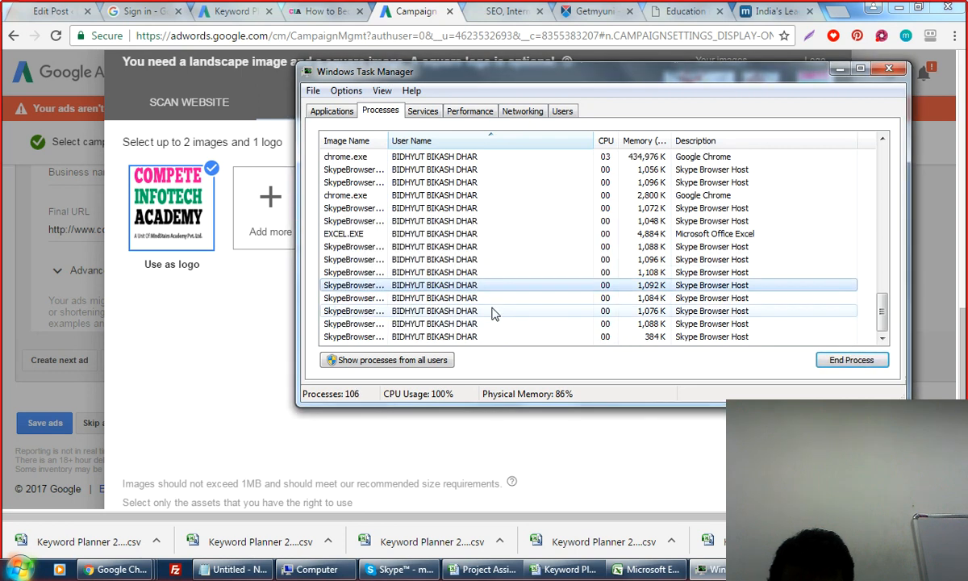
{"action": "left_click", "coordinate": [381, 311]}
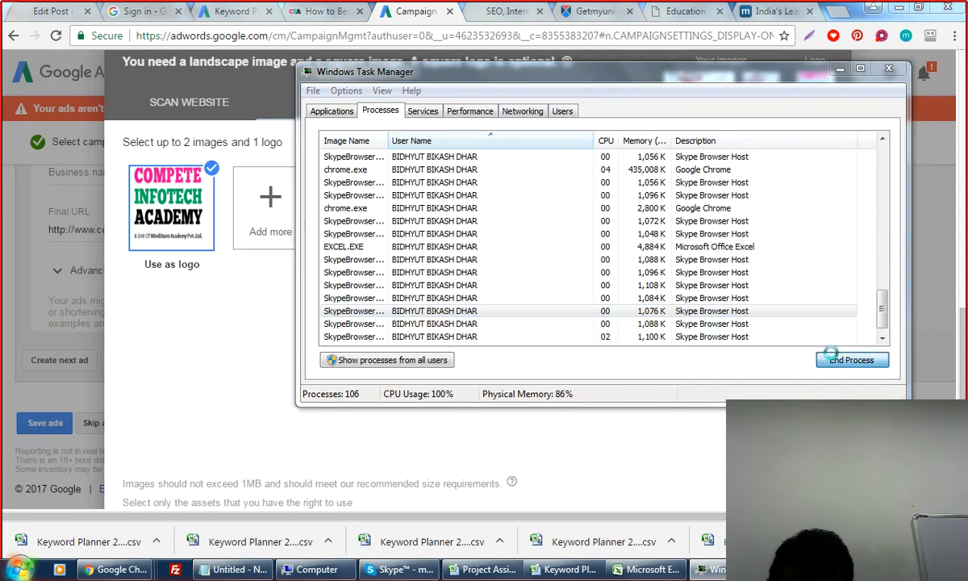
{"action": "left_click", "coordinate": [851, 359]}
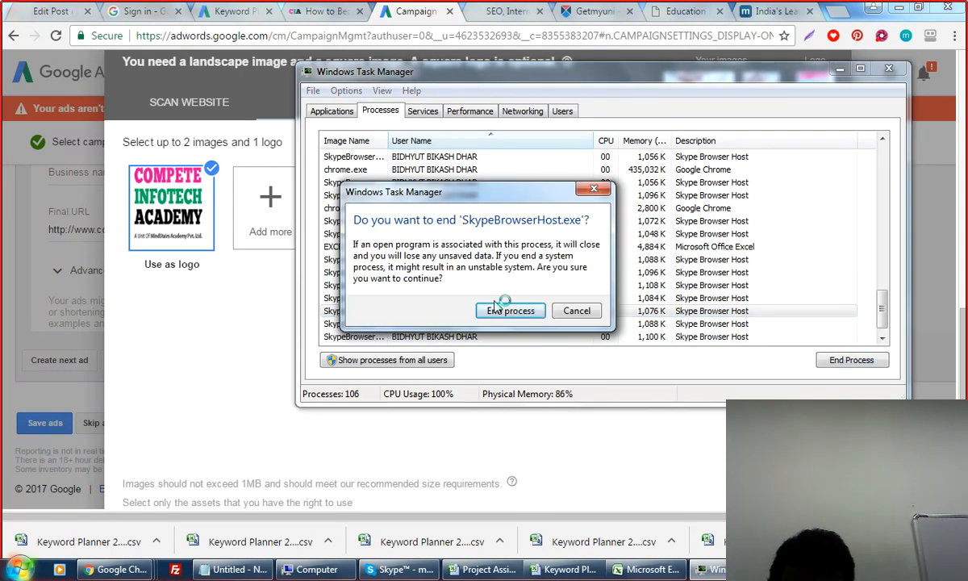
{"action": "left_click", "coordinate": [500, 309]}
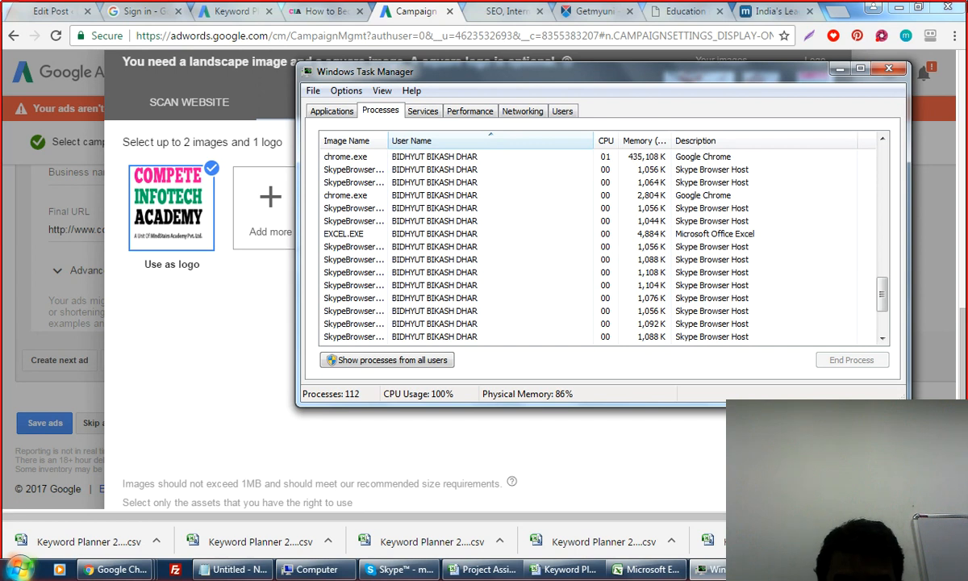
End two more SkypeBrowserHost.exe processes, confirming the first with Enter.
{"action": "left_click", "coordinate": [370, 313]}
{"action": "left_click", "coordinate": [851, 359]}
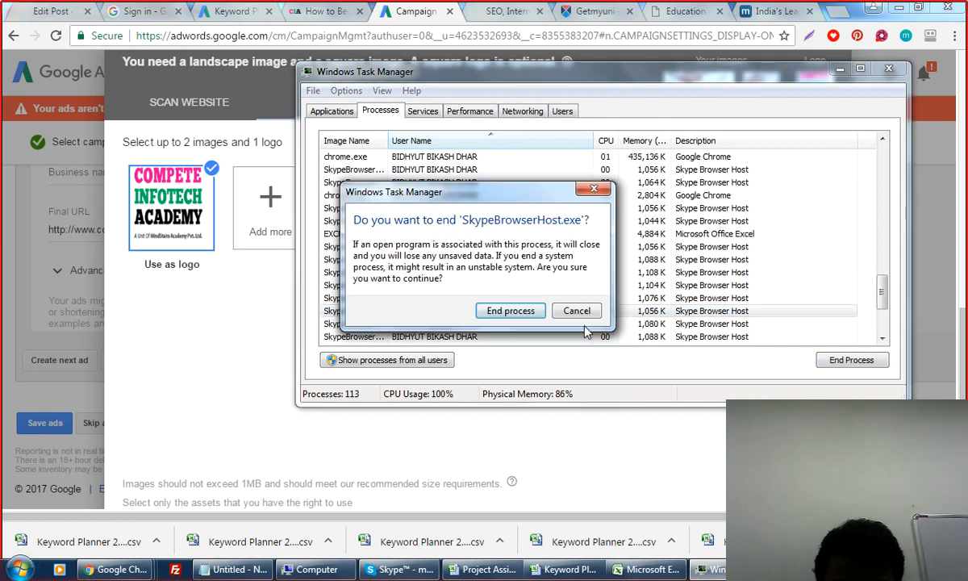
{"action": "key", "text": "Return"}
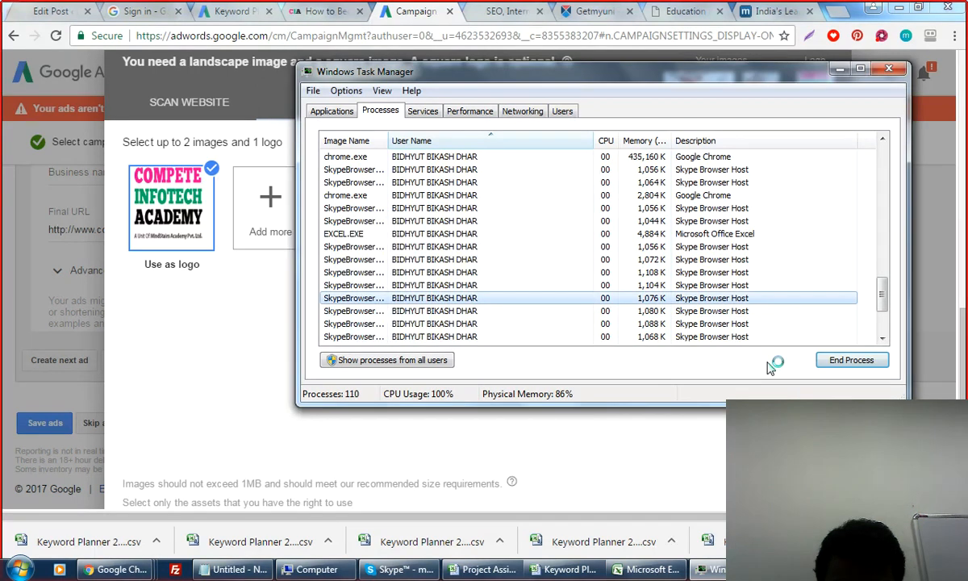
{"action": "left_click", "coordinate": [852, 360]}
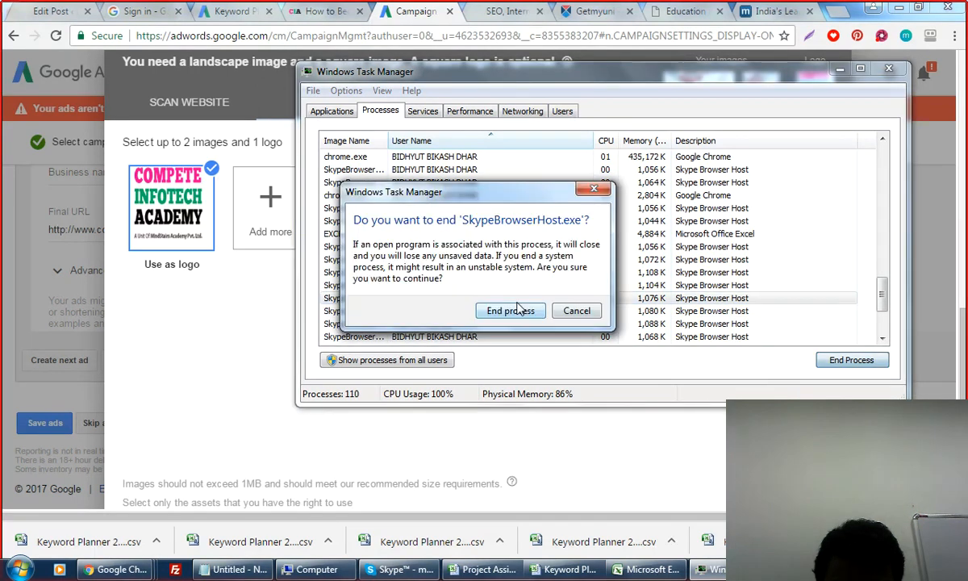
{"action": "left_click", "coordinate": [511, 310]}
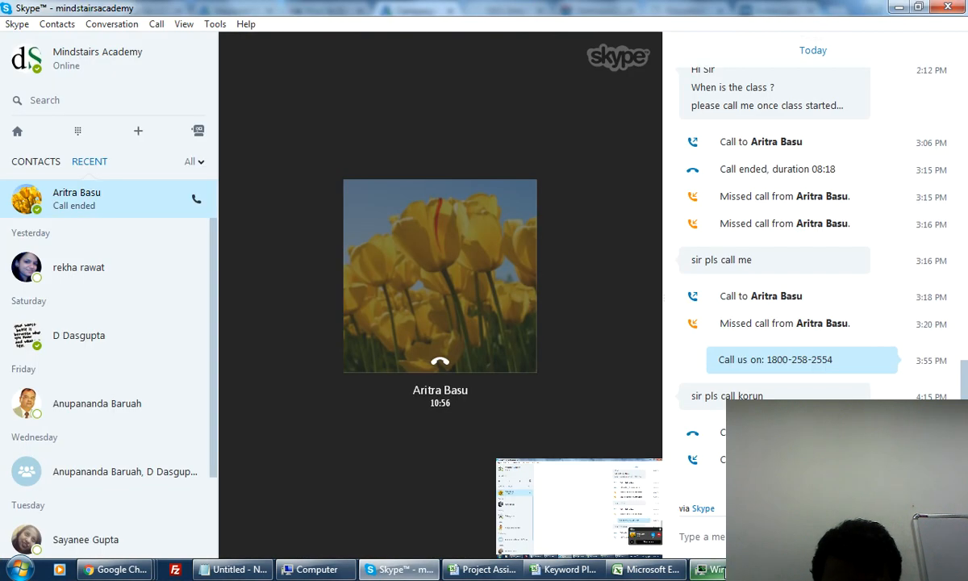
Bring Task Manager forward and end one Skype Browser Host process.
{"action": "left_click", "coordinate": [716, 569]}
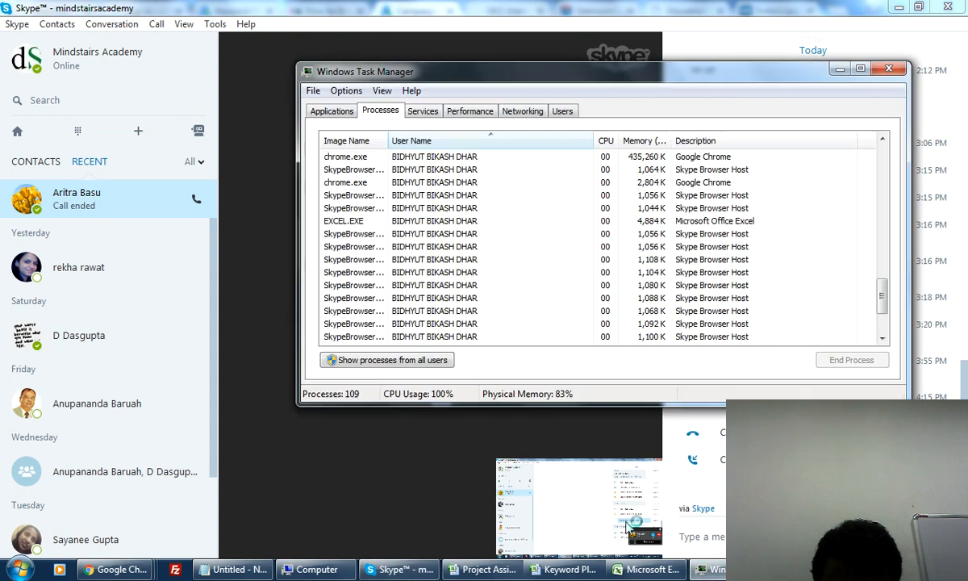
{"action": "left_click", "coordinate": [408, 286]}
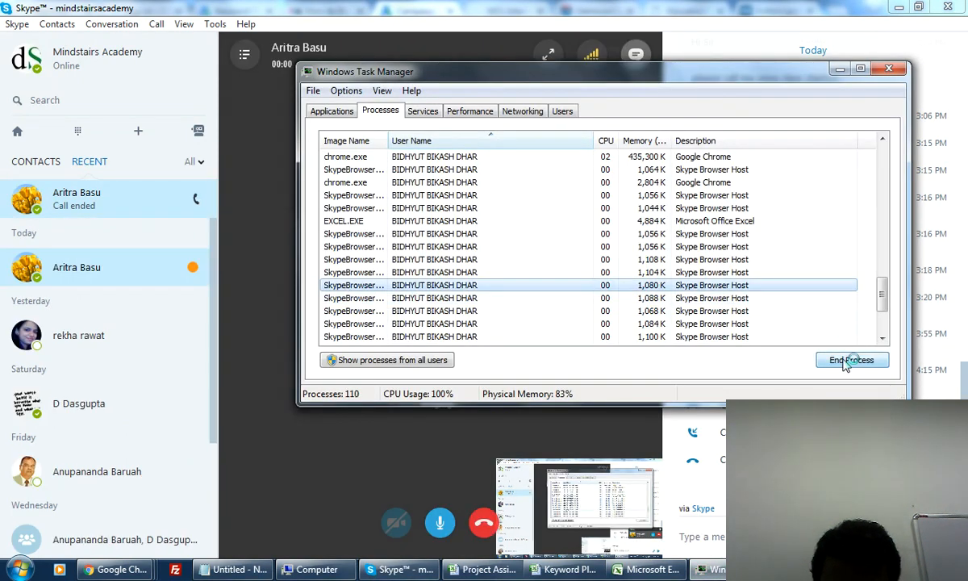
{"action": "left_click", "coordinate": [851, 359]}
{"action": "left_click", "coordinate": [517, 314]}
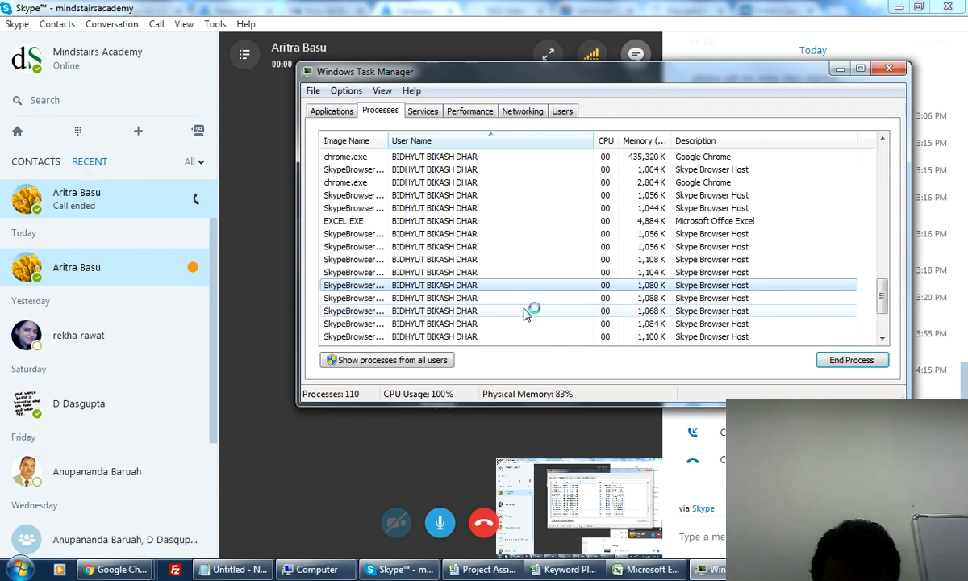
Close the Computer, Untitled - Notepad and Keyword Planner tasks from the Applications list.
{"action": "left_click", "coordinate": [331, 111]}
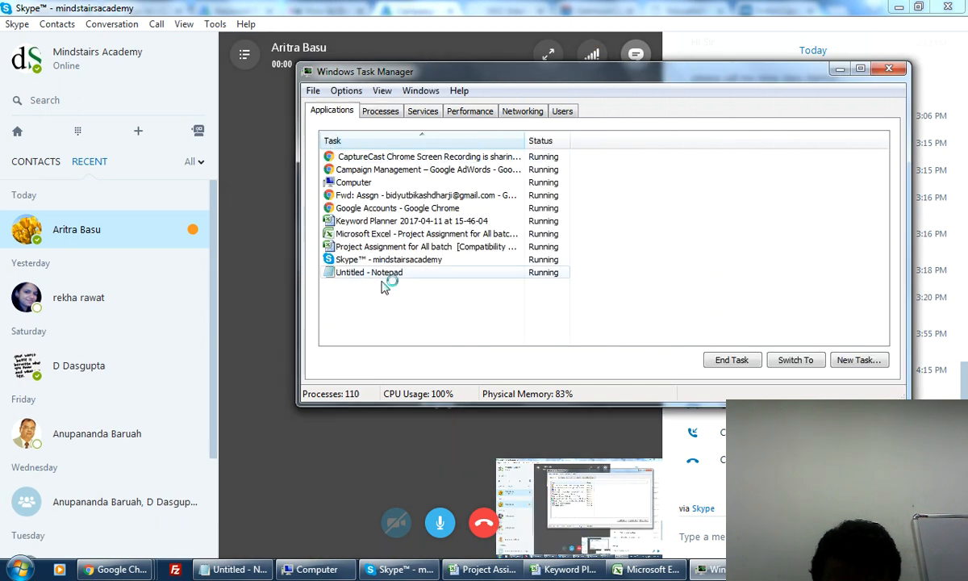
{"action": "left_click", "coordinate": [386, 261]}
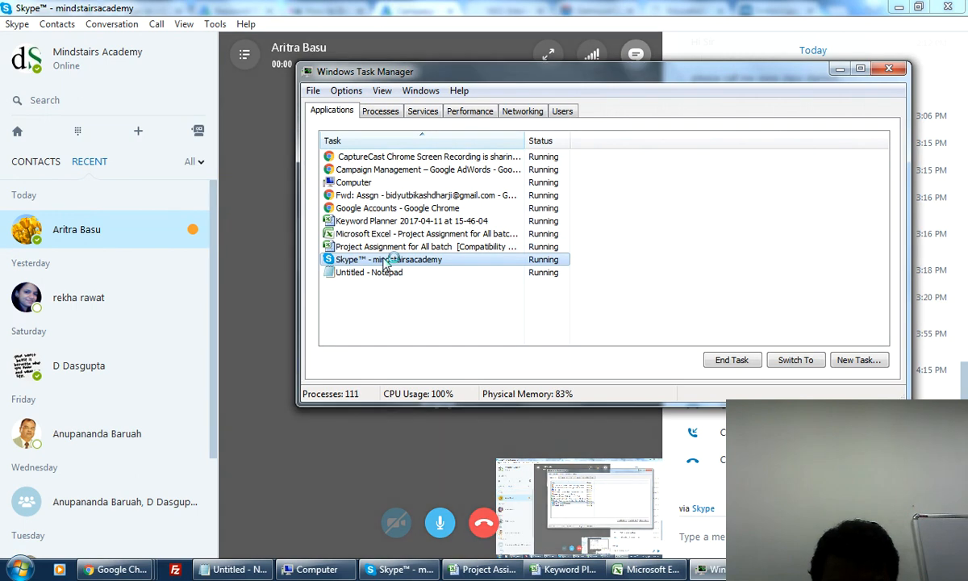
{"action": "left_click", "coordinate": [368, 183]}
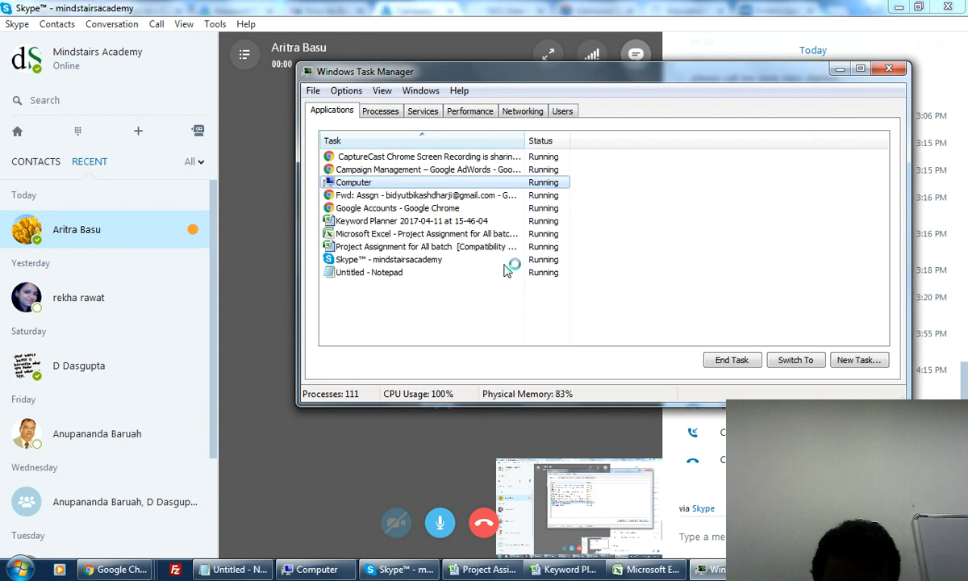
{"action": "left_click", "coordinate": [730, 361]}
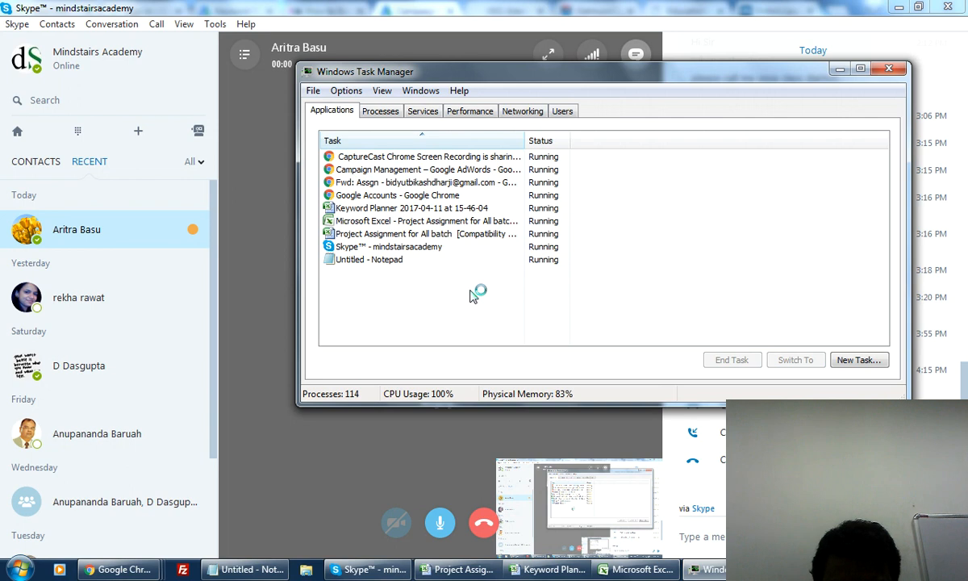
{"action": "left_click", "coordinate": [464, 183]}
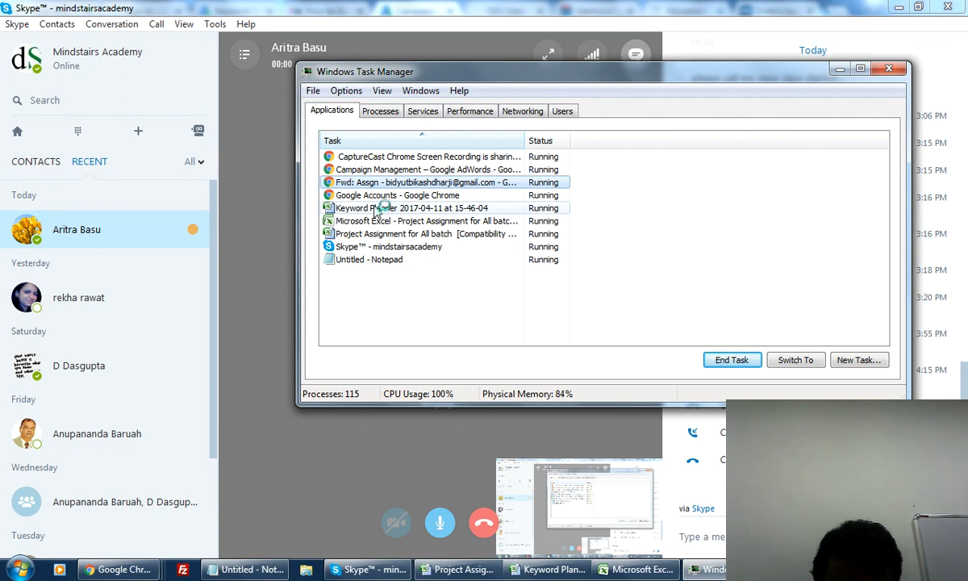
{"action": "left_click", "coordinate": [371, 259]}
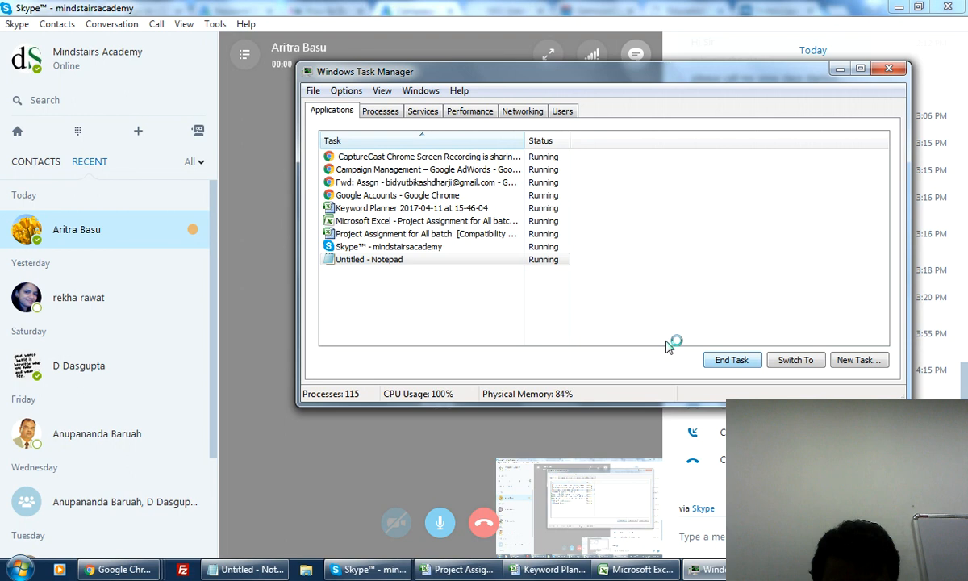
{"action": "left_click", "coordinate": [490, 284]}
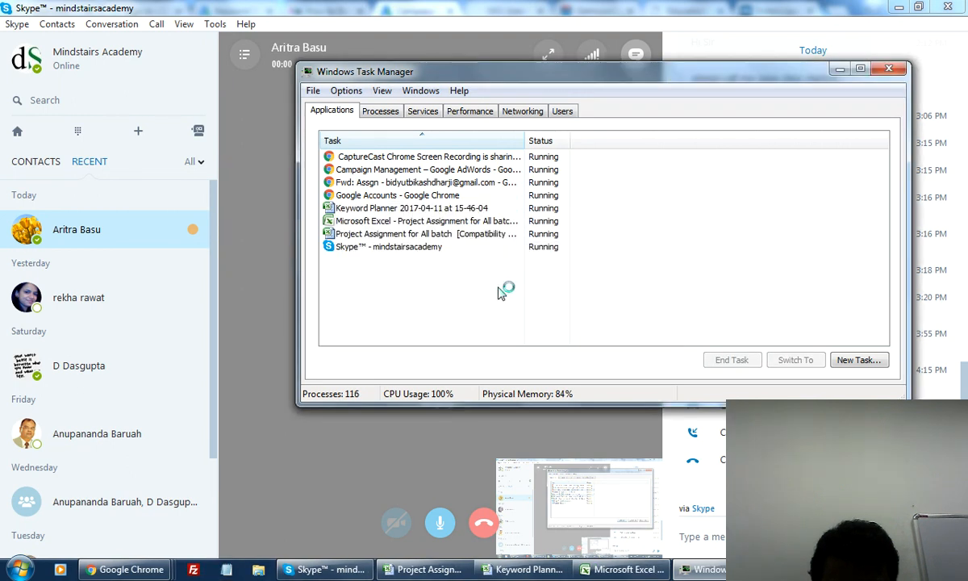
{"action": "left_click", "coordinate": [392, 209]}
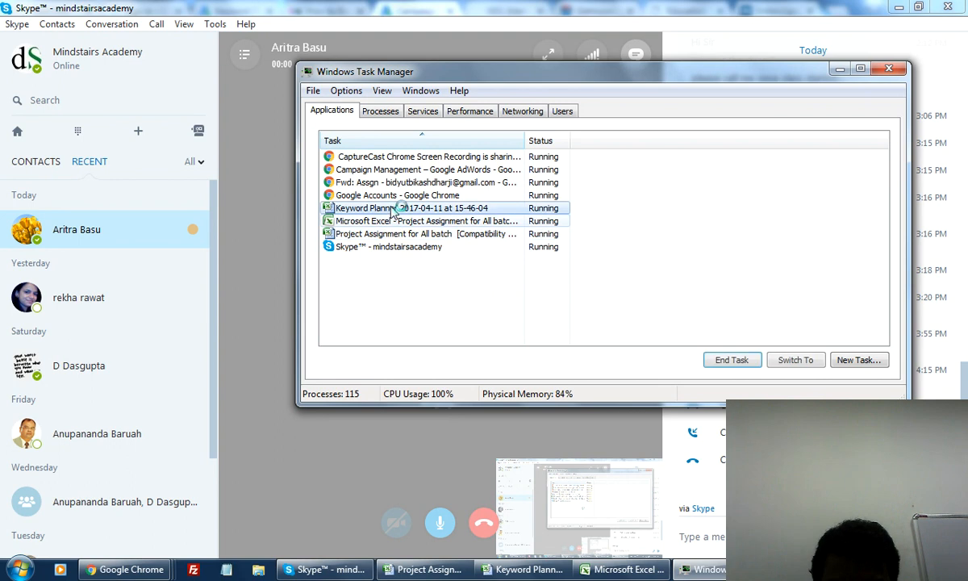
{"action": "left_click", "coordinate": [748, 363]}
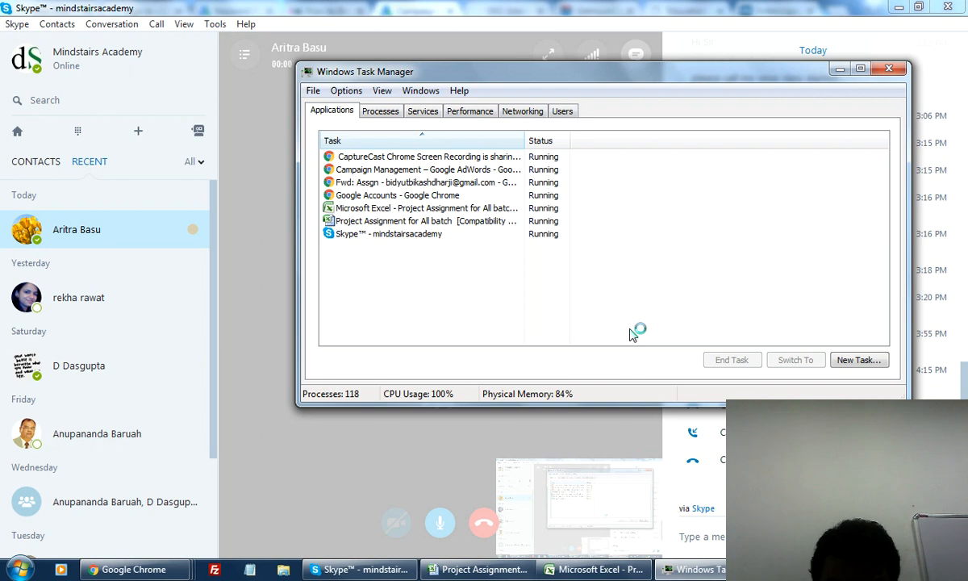
Check the Performance and Services pages, then end three Skype Browser Host processes.
{"action": "left_click", "coordinate": [452, 113]}
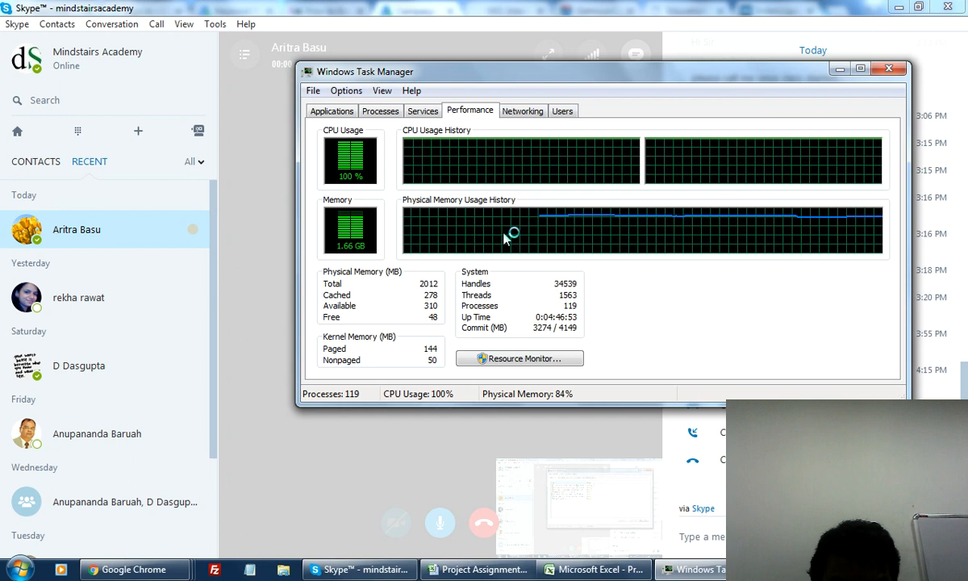
{"action": "left_click", "coordinate": [424, 112]}
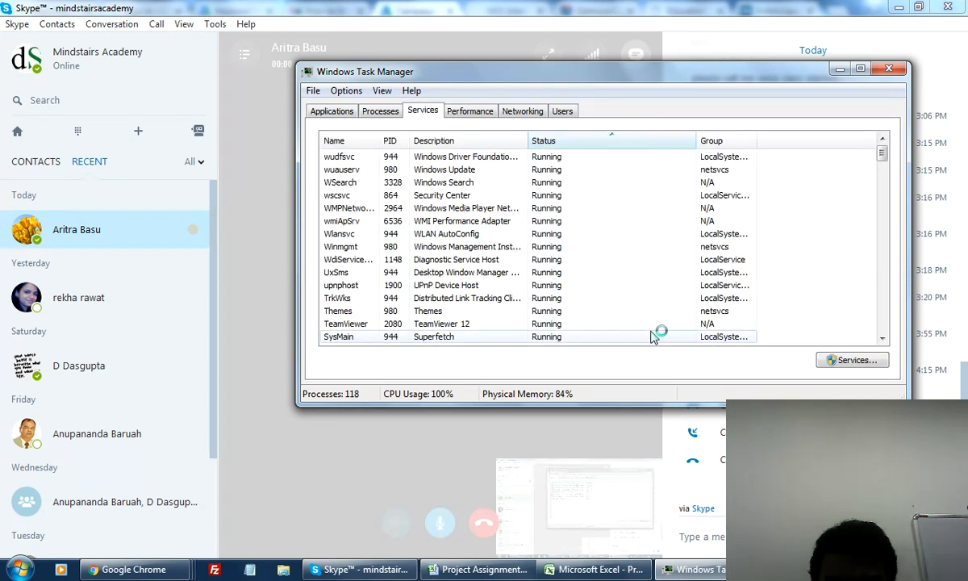
{"action": "left_click", "coordinate": [382, 112]}
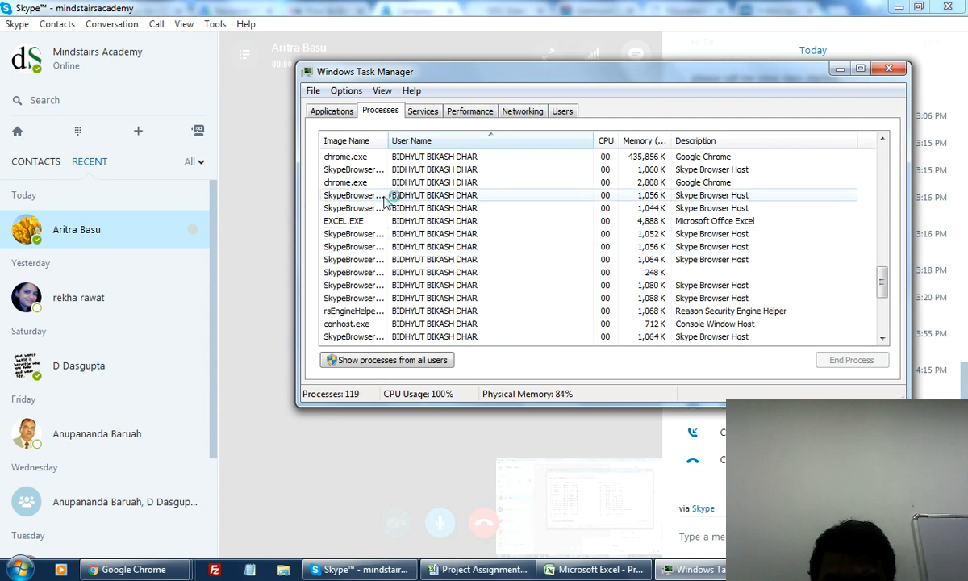
{"action": "left_click", "coordinate": [385, 170]}
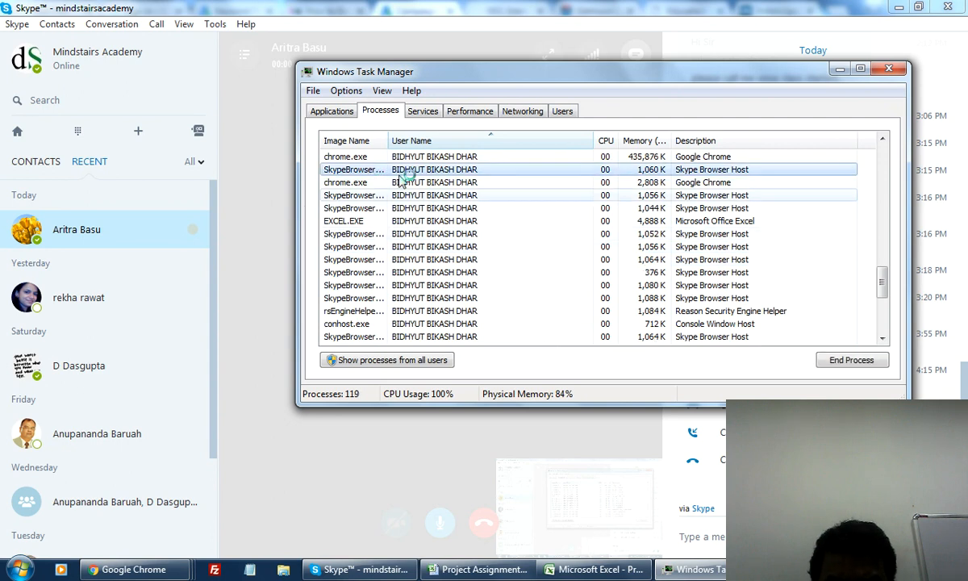
{"action": "left_click", "coordinate": [822, 355]}
{"action": "left_click", "coordinate": [510, 310]}
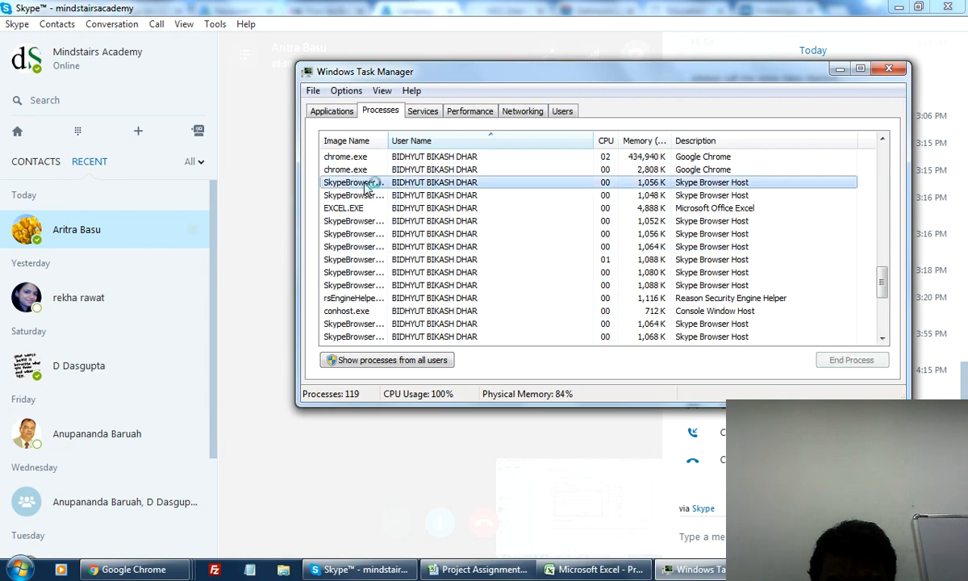
{"action": "left_click", "coordinate": [367, 184]}
{"action": "left_click", "coordinate": [821, 359]}
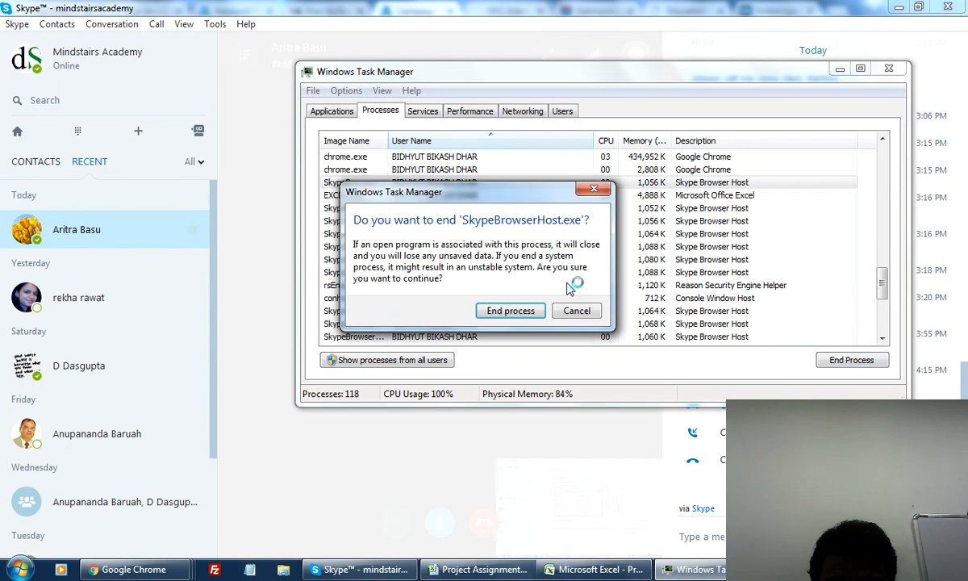
{"action": "left_click", "coordinate": [510, 311]}
{"action": "left_click", "coordinate": [377, 196]}
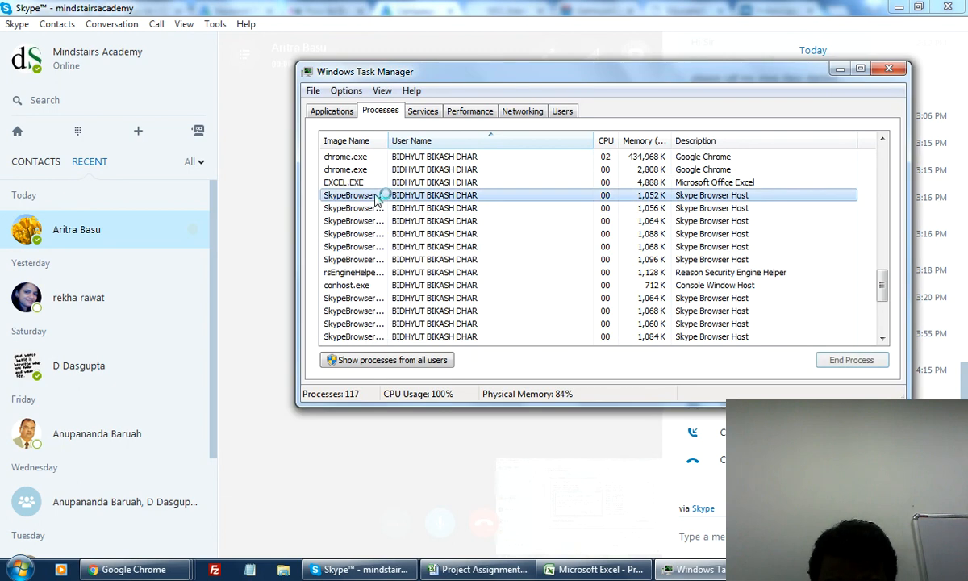
{"action": "left_click", "coordinate": [851, 360]}
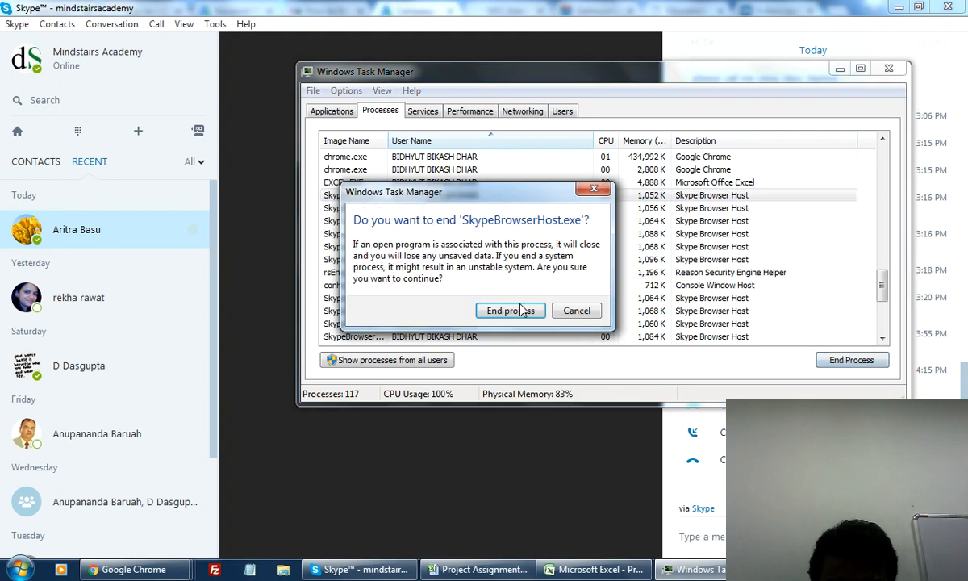
{"action": "left_click", "coordinate": [511, 311]}
End another four SkypeBrowserHost.exe processes.
{"action": "left_click", "coordinate": [484, 208]}
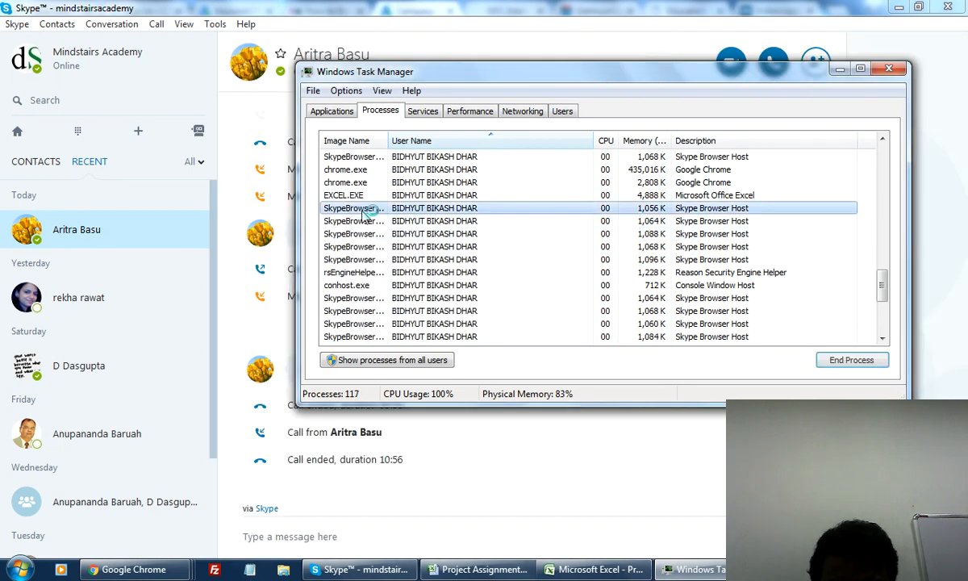
{"action": "left_click", "coordinate": [852, 360]}
{"action": "left_click", "coordinate": [525, 311]}
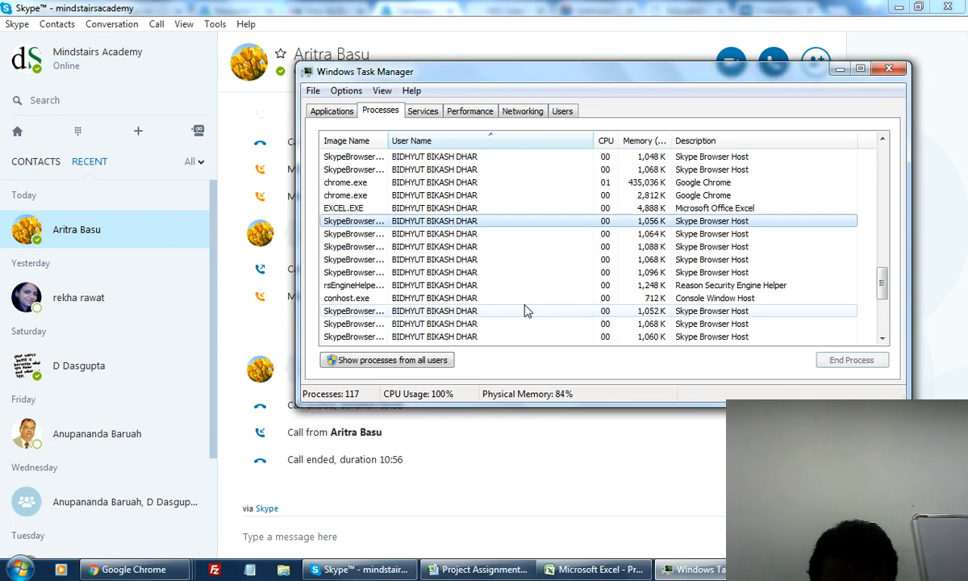
{"action": "left_click", "coordinate": [378, 219]}
{"action": "left_click", "coordinate": [849, 362]}
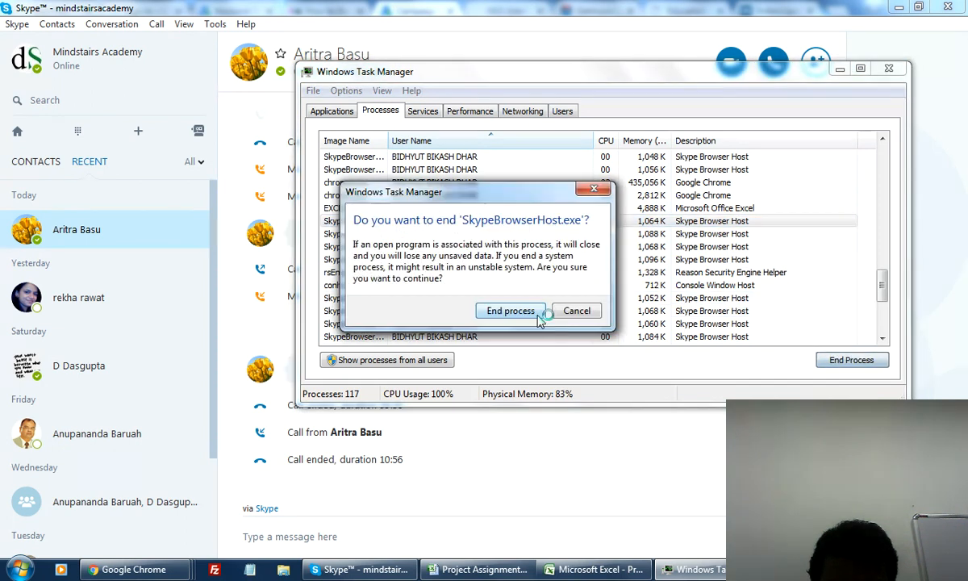
{"action": "left_click", "coordinate": [510, 372]}
{"action": "left_click", "coordinate": [352, 233]}
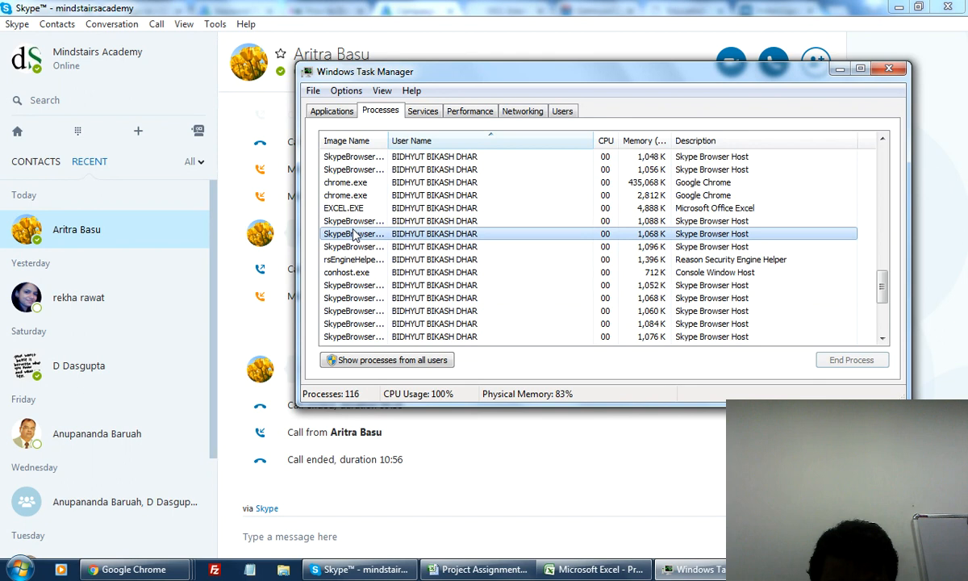
{"action": "left_click", "coordinate": [860, 361]}
{"action": "left_click", "coordinate": [483, 311]}
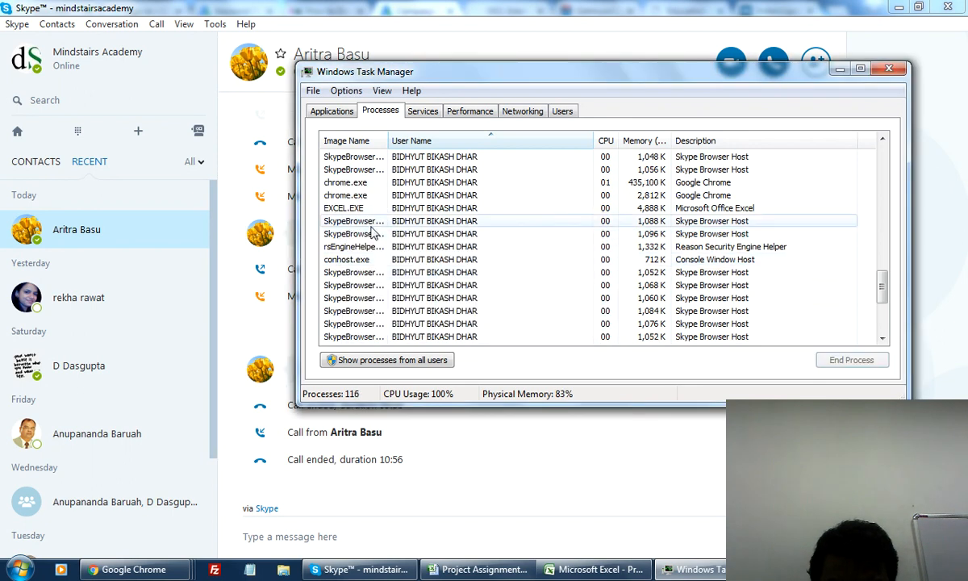
{"action": "left_click", "coordinate": [373, 232]}
{"action": "left_click", "coordinate": [851, 360]}
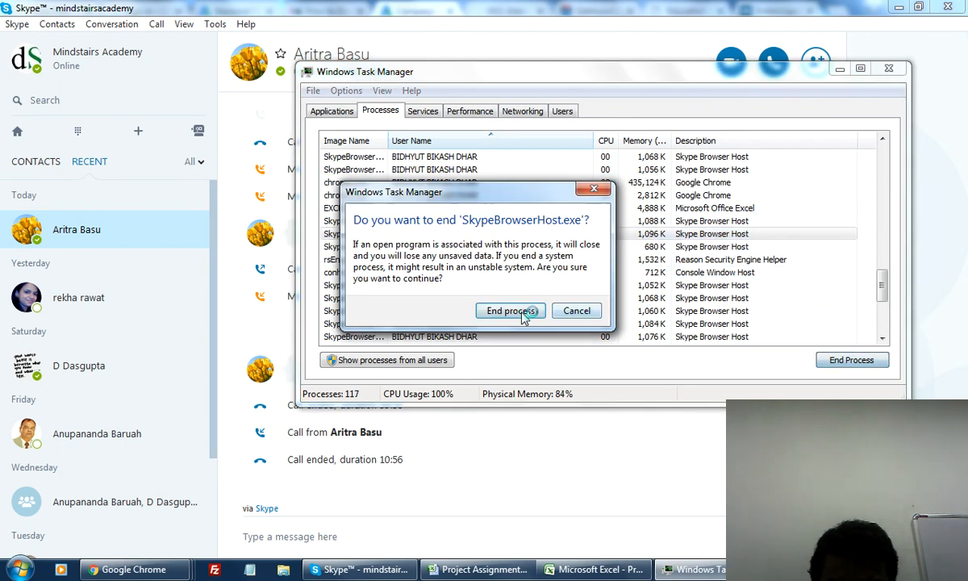
{"action": "left_click", "coordinate": [520, 315]}
Keep ending SkypeBrowserHost.exe processes, four more in this run.
{"action": "left_click", "coordinate": [365, 223]}
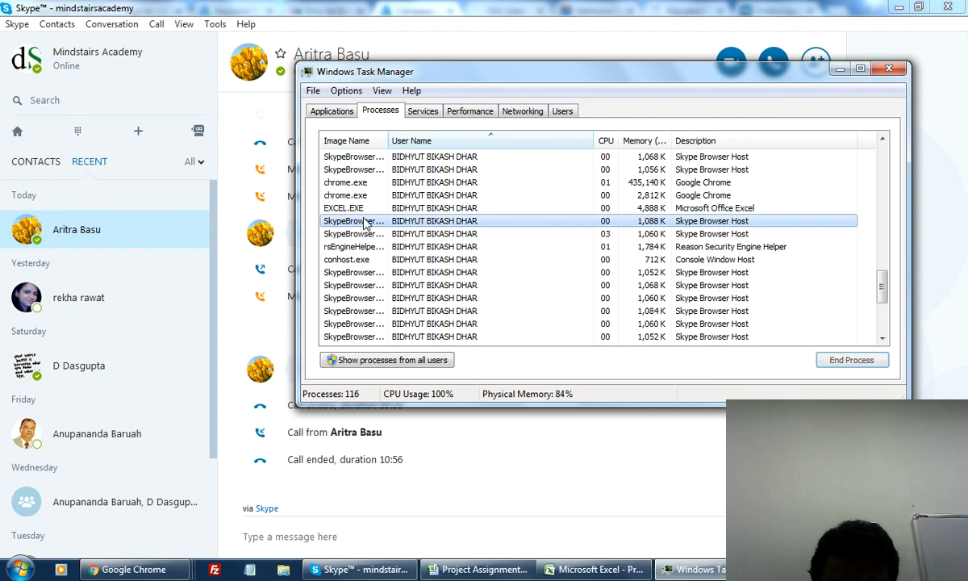
{"action": "left_click", "coordinate": [851, 359]}
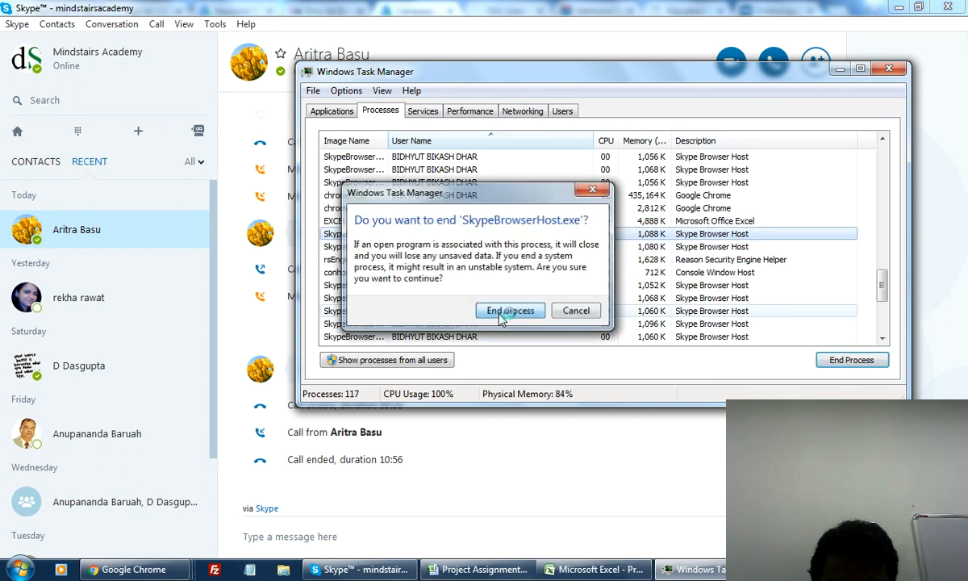
{"action": "left_click", "coordinate": [506, 313]}
{"action": "left_click", "coordinate": [344, 233]}
{"action": "left_click", "coordinate": [843, 360]}
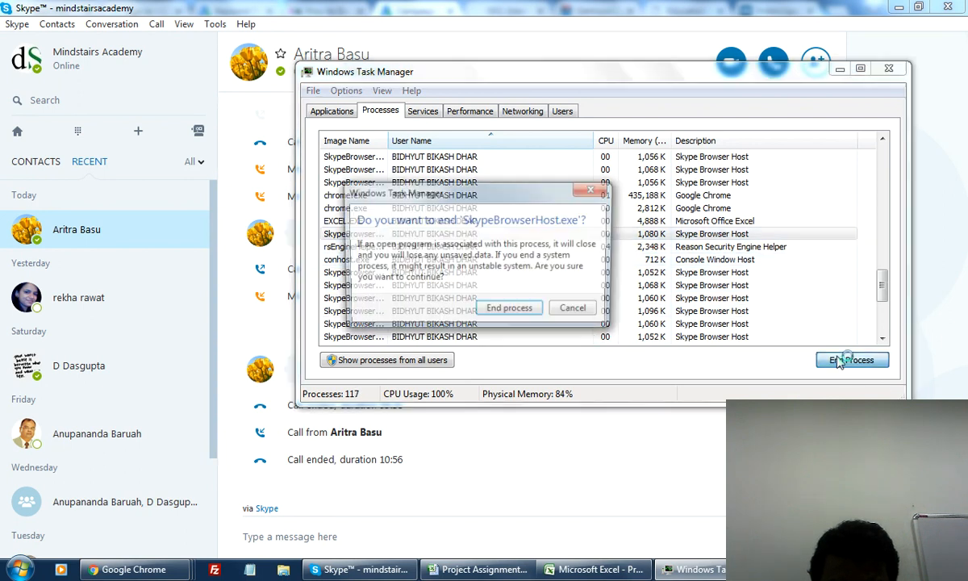
{"action": "left_click", "coordinate": [516, 313]}
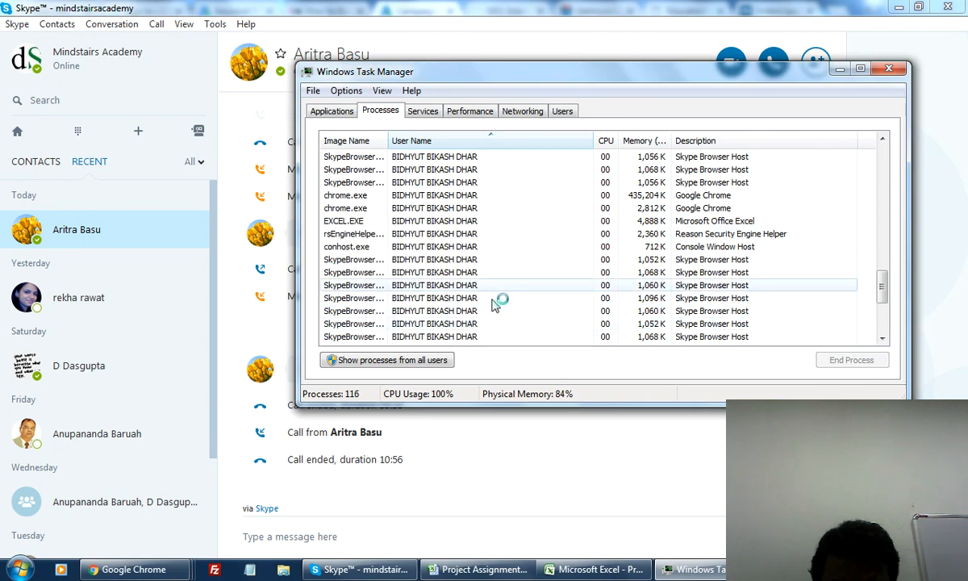
{"action": "left_click", "coordinate": [496, 259]}
{"action": "left_click", "coordinate": [851, 360]}
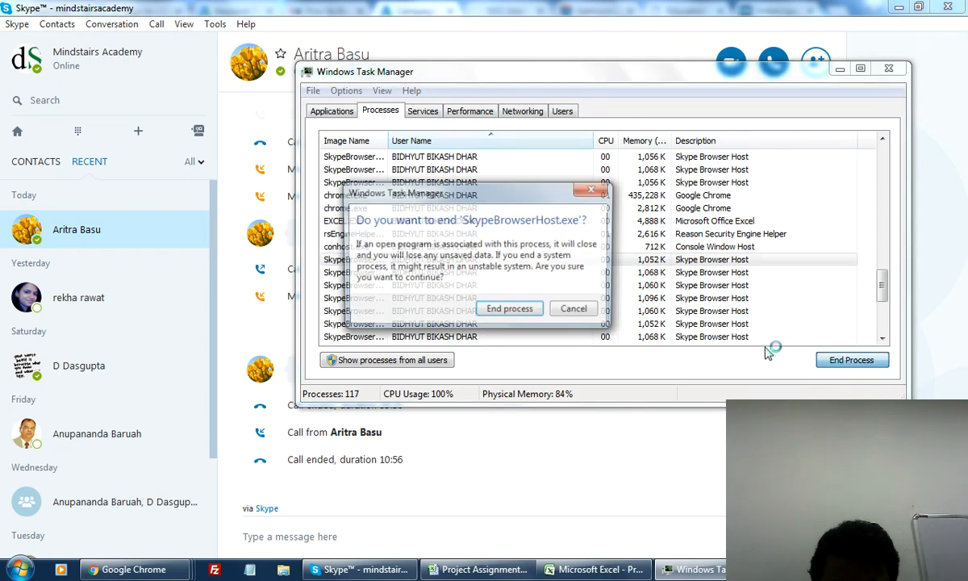
{"action": "left_click", "coordinate": [517, 313]}
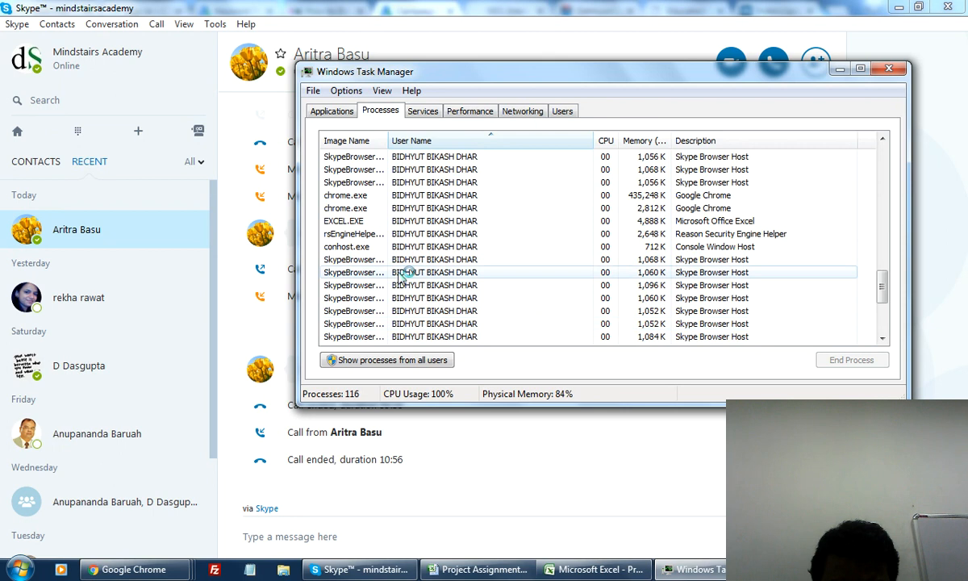
{"action": "left_click", "coordinate": [376, 261]}
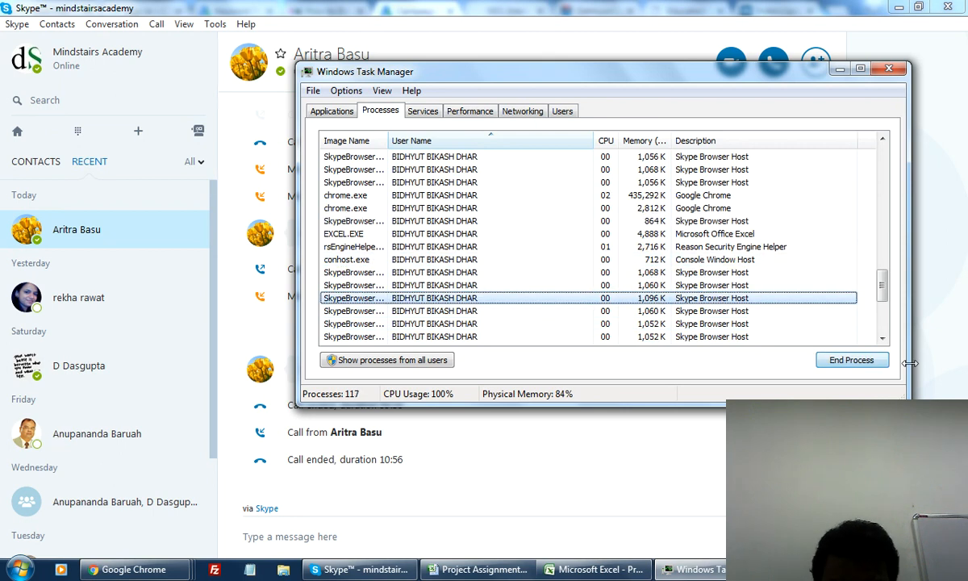
{"action": "left_click", "coordinate": [834, 362]}
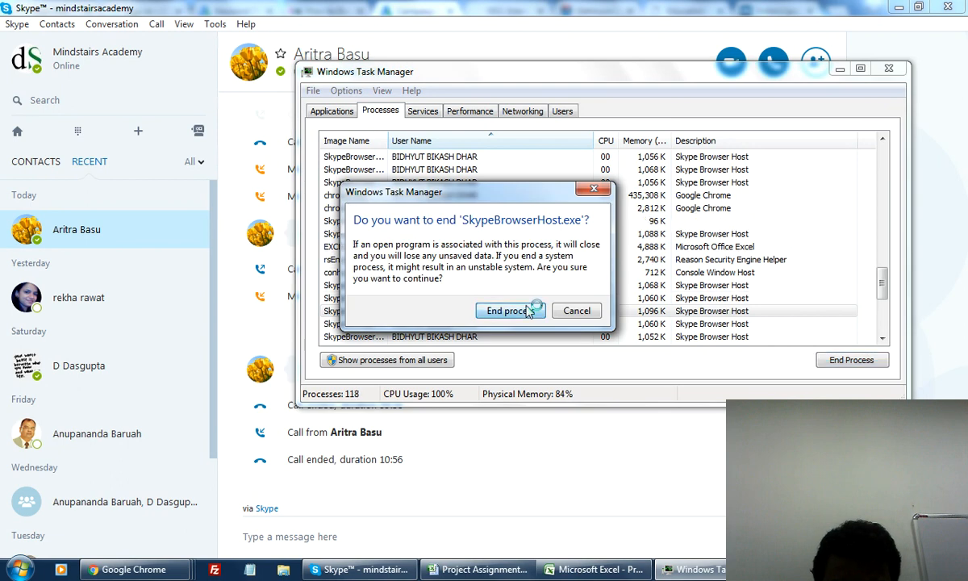
{"action": "left_click", "coordinate": [534, 309]}
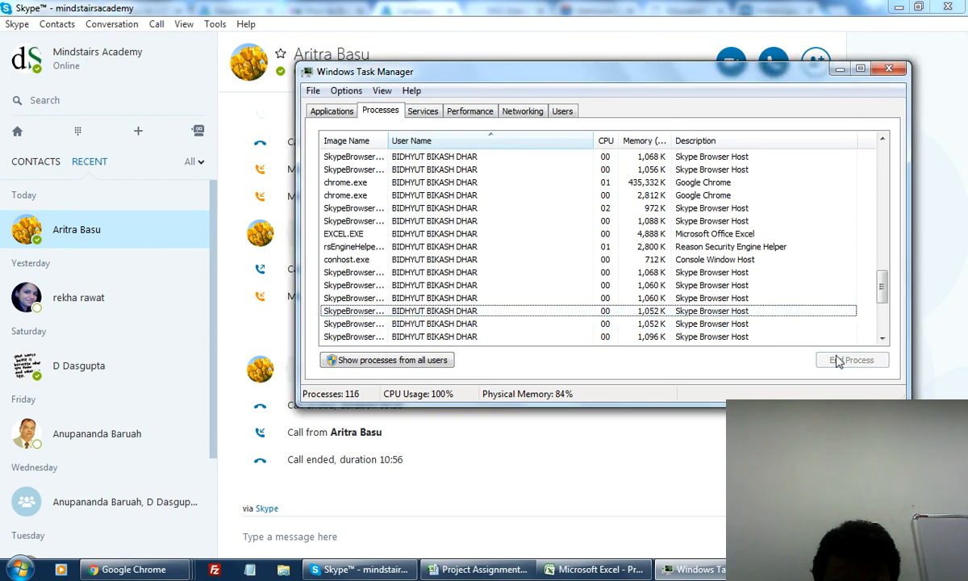
End five further SkypeBrowserHost.exe processes, confirming the last with Enter.
{"action": "left_click", "coordinate": [435, 312]}
{"action": "left_click", "coordinate": [871, 360]}
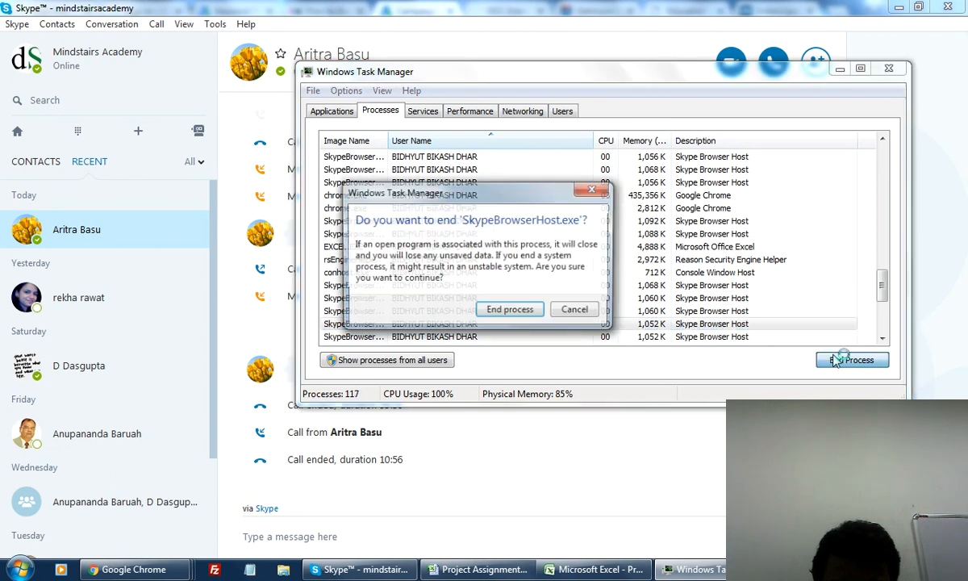
{"action": "left_click", "coordinate": [532, 310]}
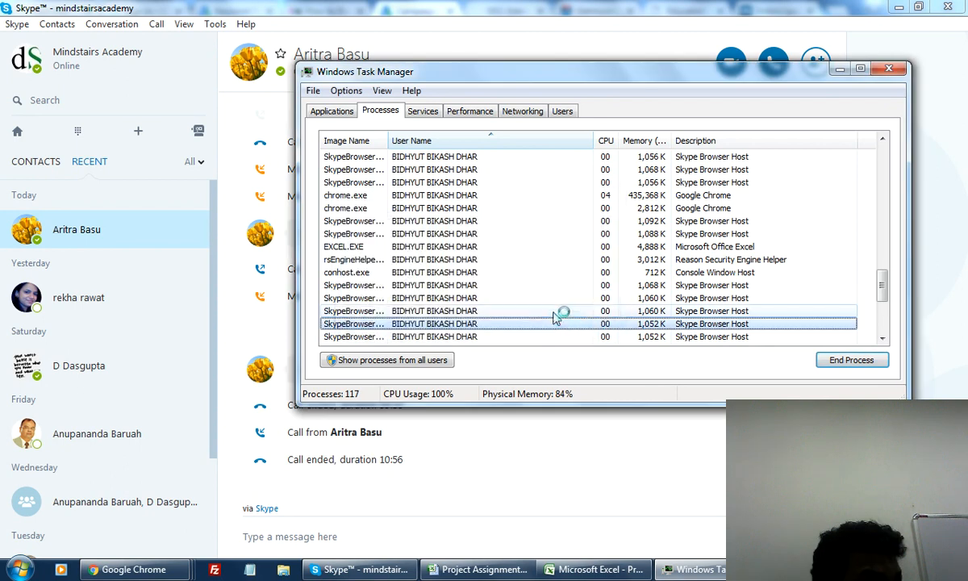
{"action": "left_click", "coordinate": [435, 312]}
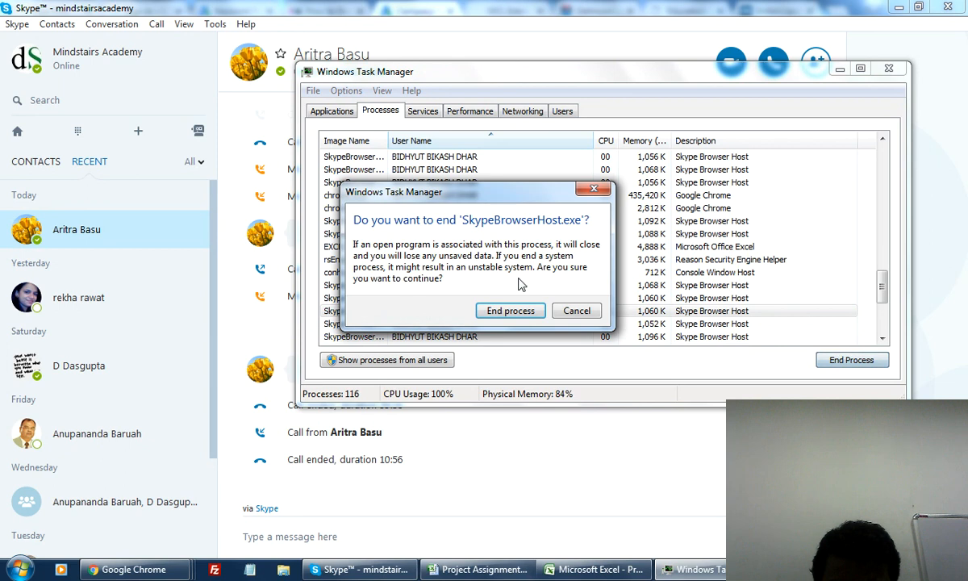
{"action": "left_click", "coordinate": [511, 310]}
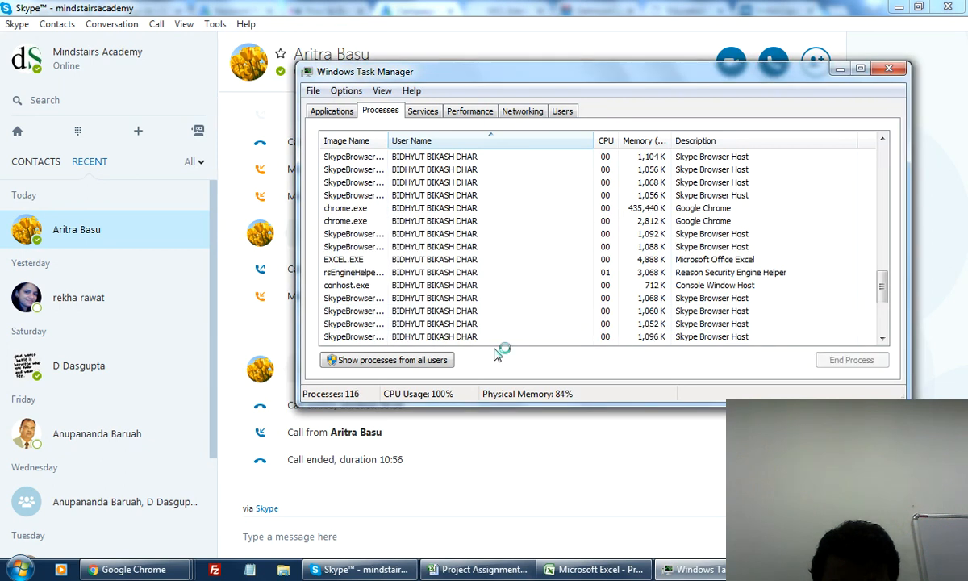
{"action": "left_click", "coordinate": [427, 324]}
{"action": "left_click", "coordinate": [842, 362]}
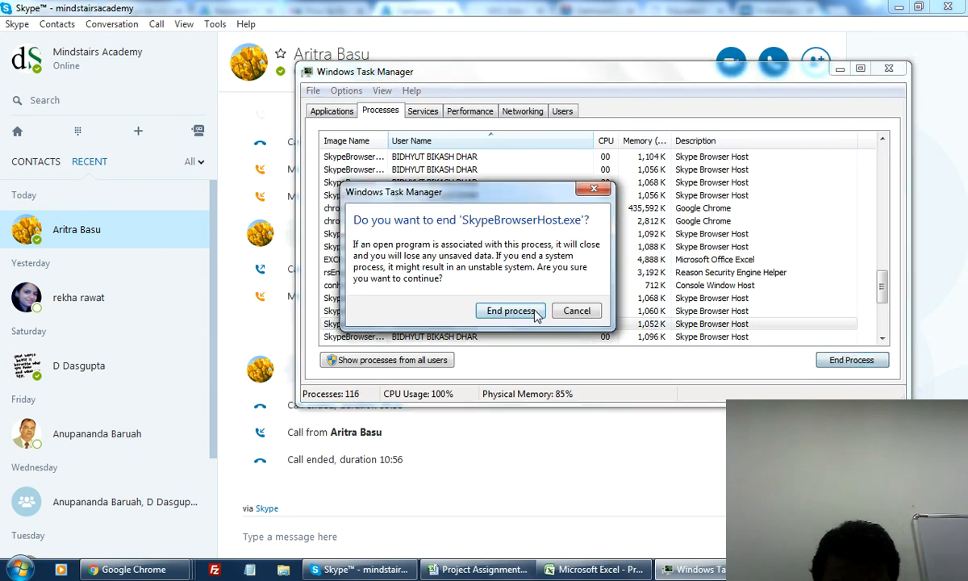
{"action": "left_click", "coordinate": [520, 312]}
{"action": "left_click", "coordinate": [415, 311]}
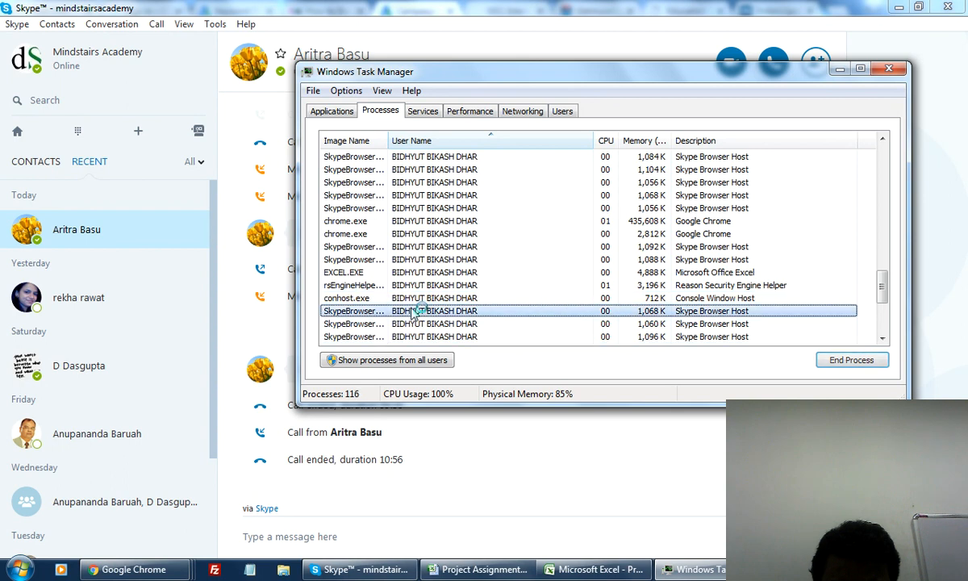
{"action": "left_click", "coordinate": [846, 360]}
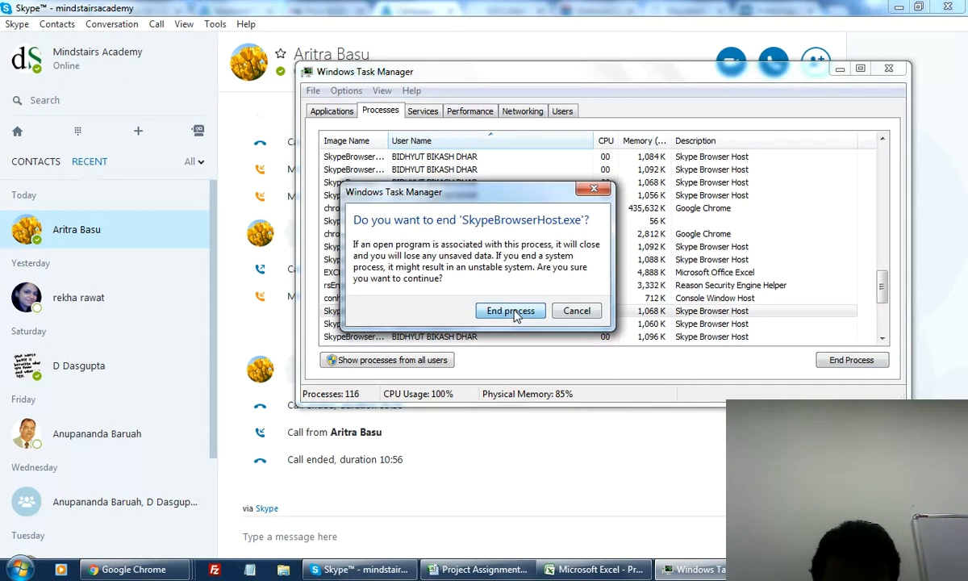
{"action": "left_click", "coordinate": [512, 311]}
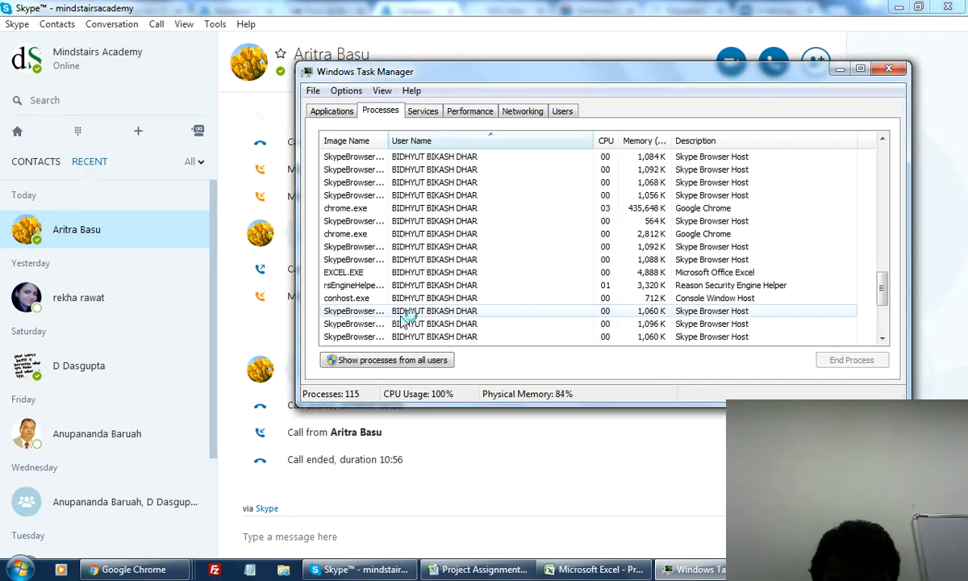
{"action": "left_click", "coordinate": [448, 311]}
{"action": "left_click", "coordinate": [839, 363]}
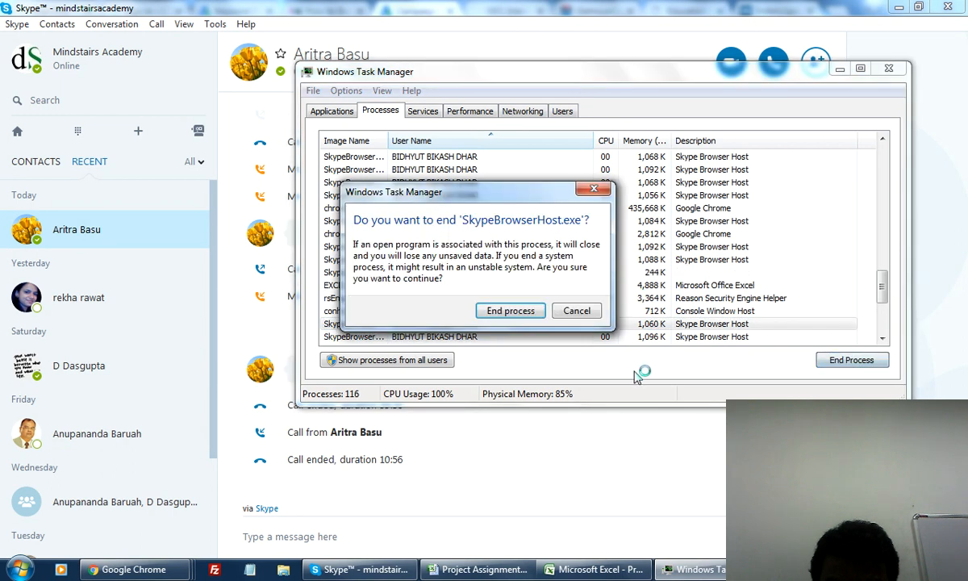
{"action": "key", "text": "Return"}
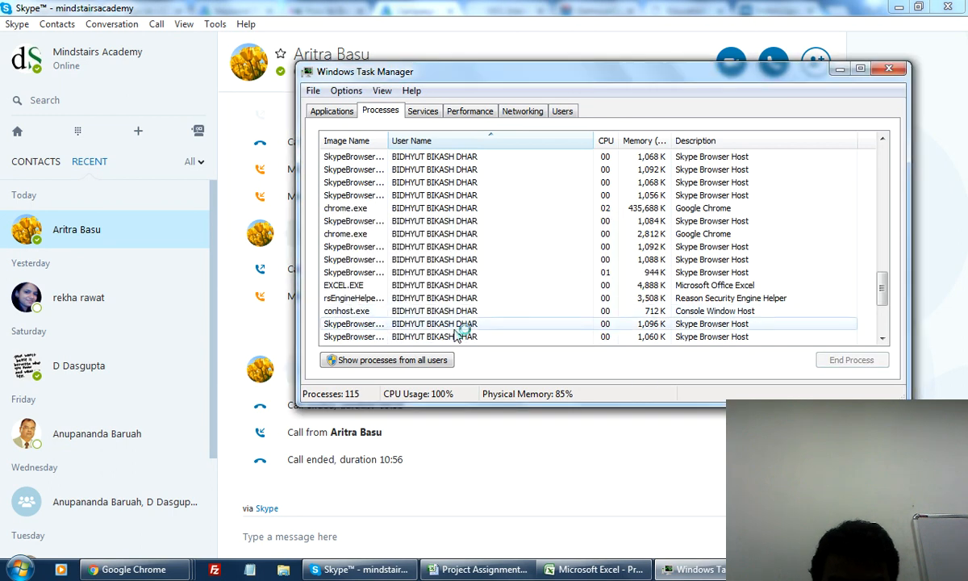
End three remaining SkypeBrowserHost.exe processes, including the 1,096 K one.
{"action": "left_click", "coordinate": [451, 337]}
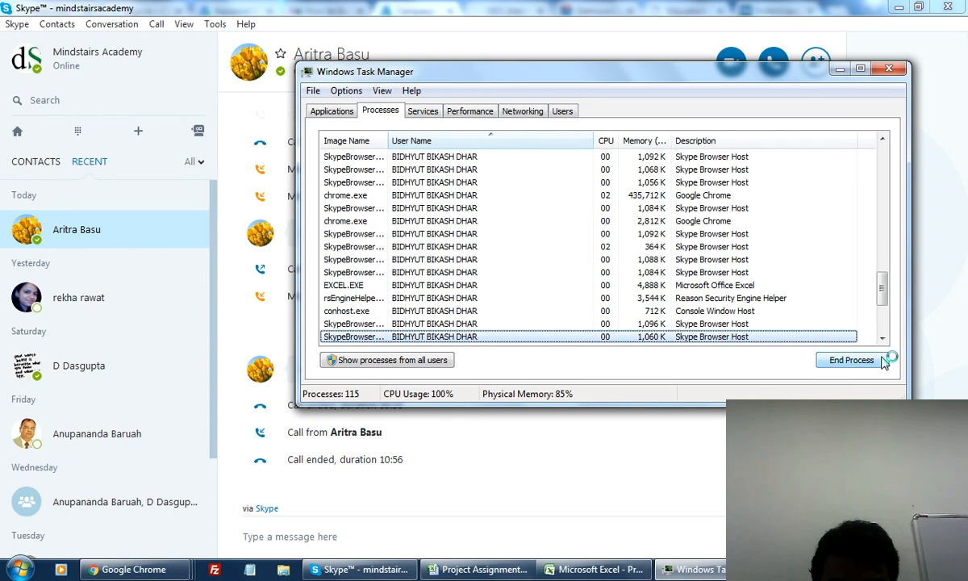
{"action": "left_click", "coordinate": [841, 359]}
{"action": "left_click", "coordinate": [521, 311]}
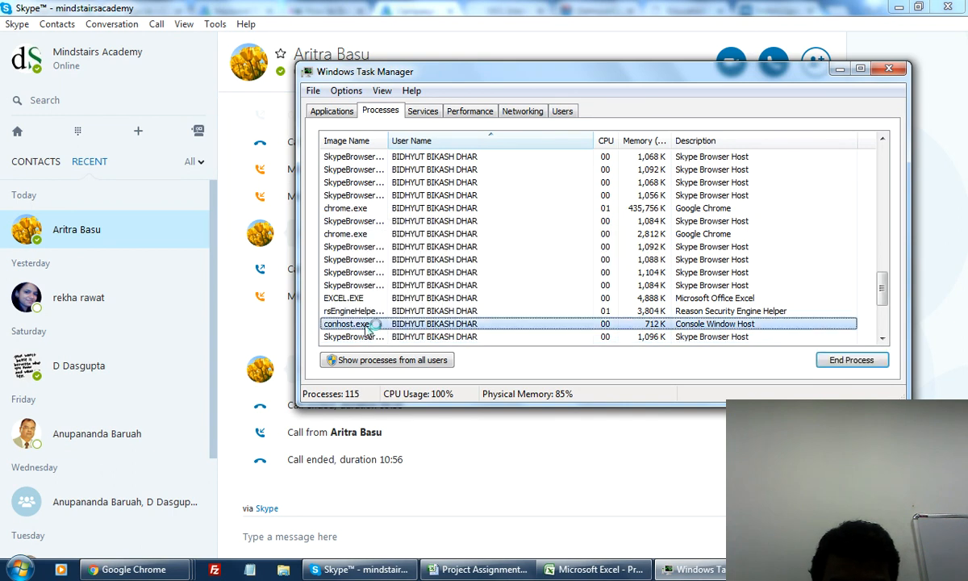
{"action": "left_click", "coordinate": [368, 337]}
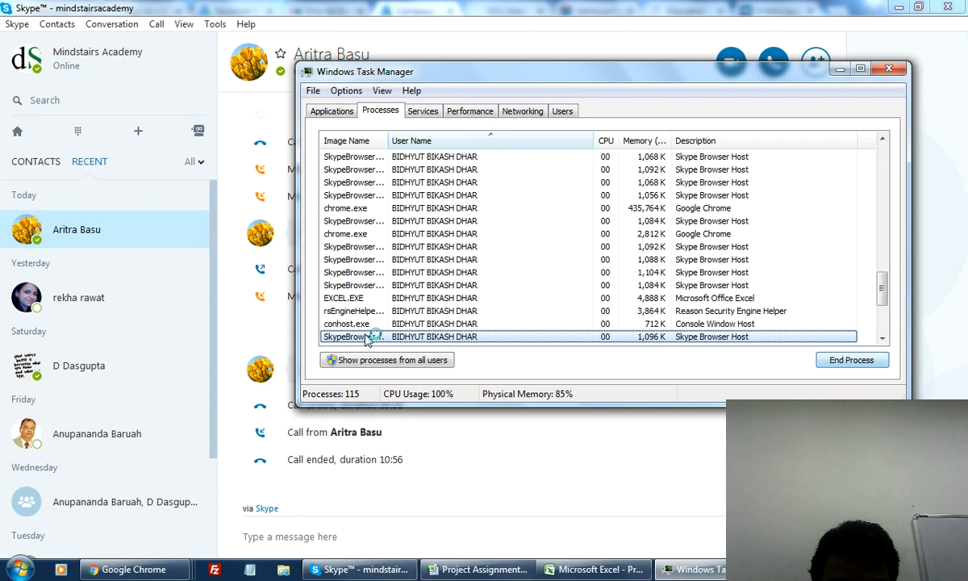
{"action": "left_click", "coordinate": [844, 356]}
{"action": "left_click", "coordinate": [525, 314]}
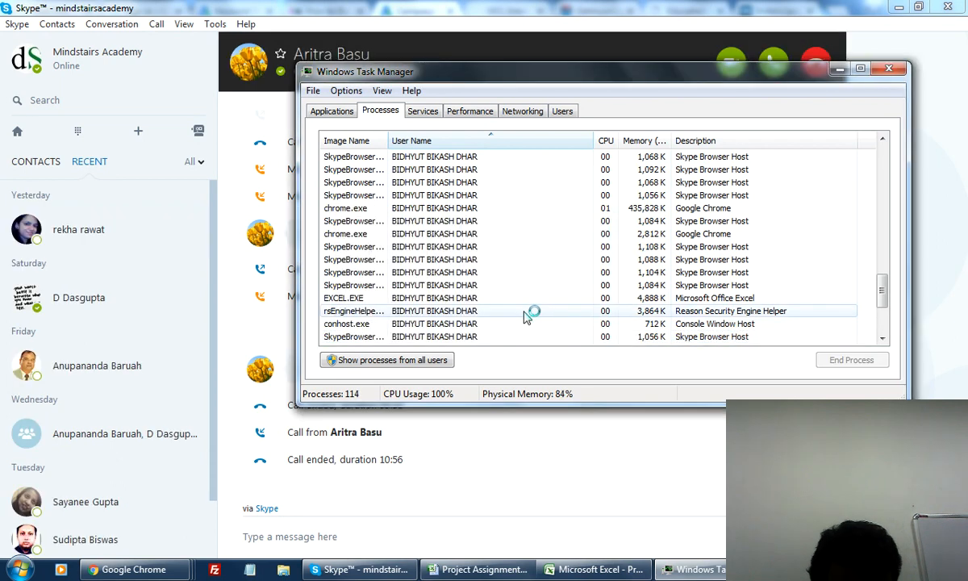
{"action": "left_click", "coordinate": [564, 260]}
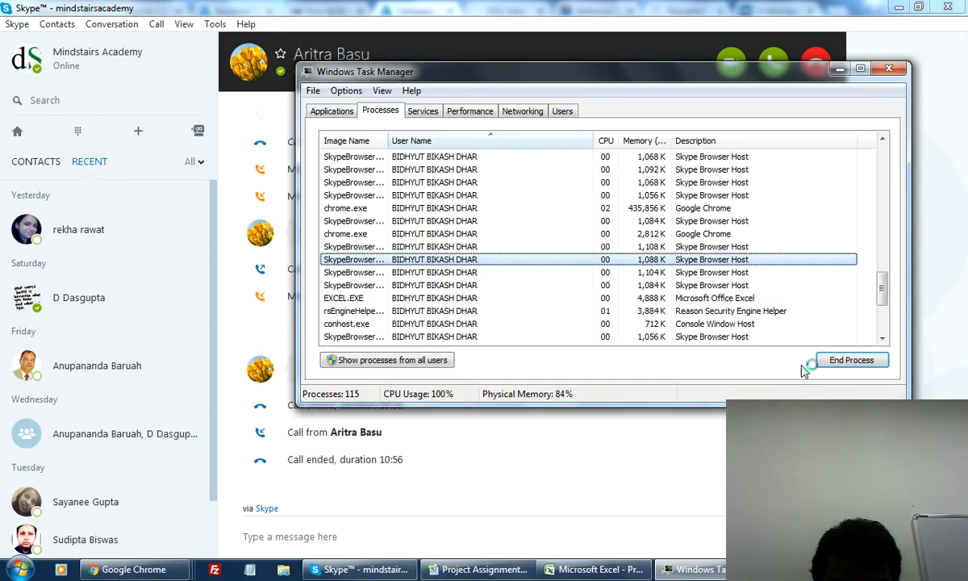
{"action": "left_click", "coordinate": [821, 363]}
{"action": "left_click", "coordinate": [508, 311]}
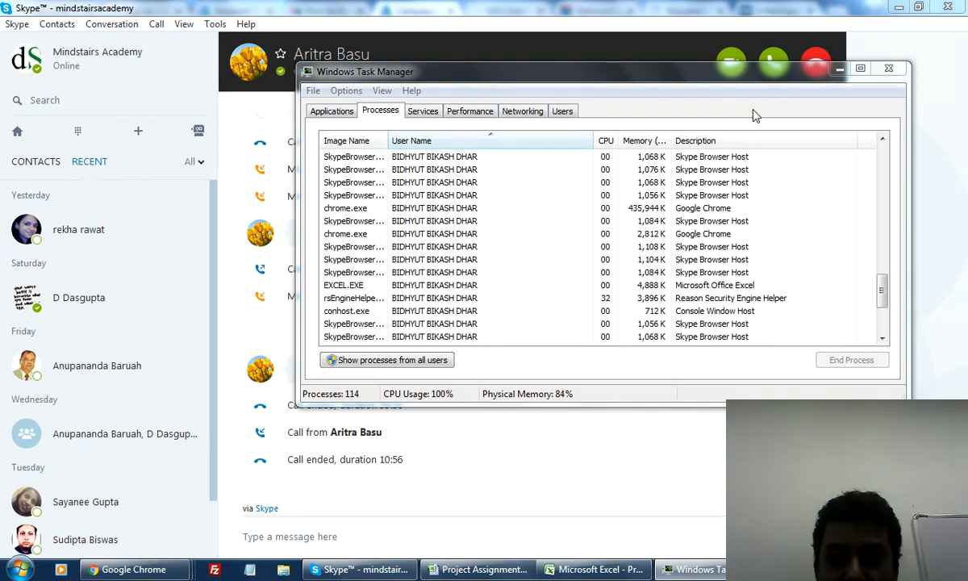
{"action": "left_click_drag", "start_coordinate": [886, 284], "coordinate": [885, 160]}
Return to Task Manager and end the 1,112 K SkypeBrowserHost process.
{"action": "left_click", "coordinate": [742, 208]}
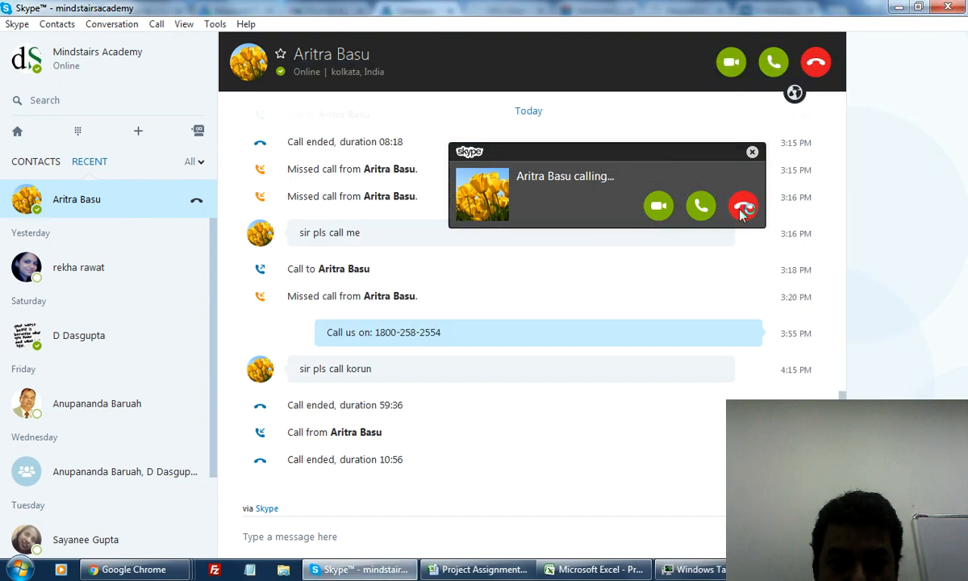
{"action": "left_click", "coordinate": [708, 567]}
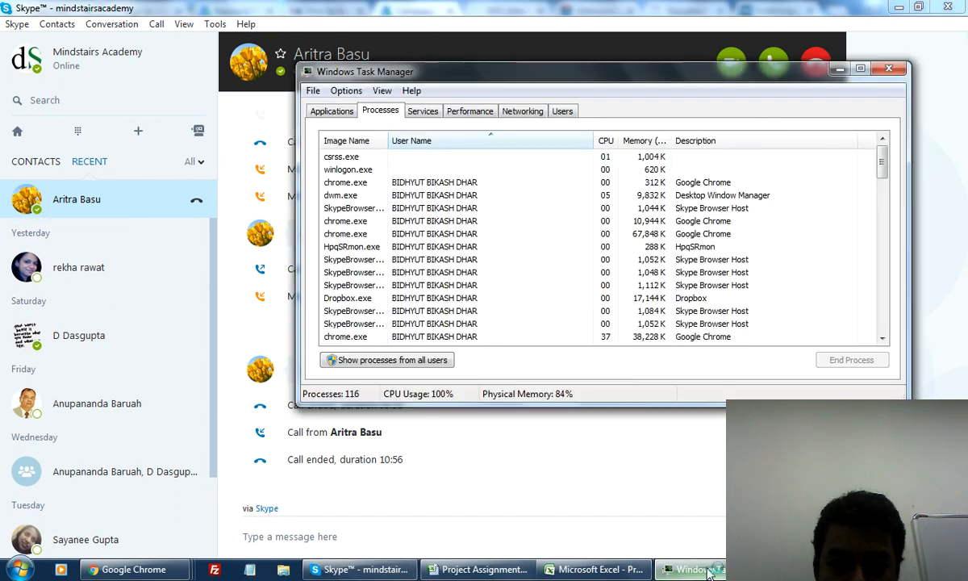
{"action": "left_click", "coordinate": [582, 570]}
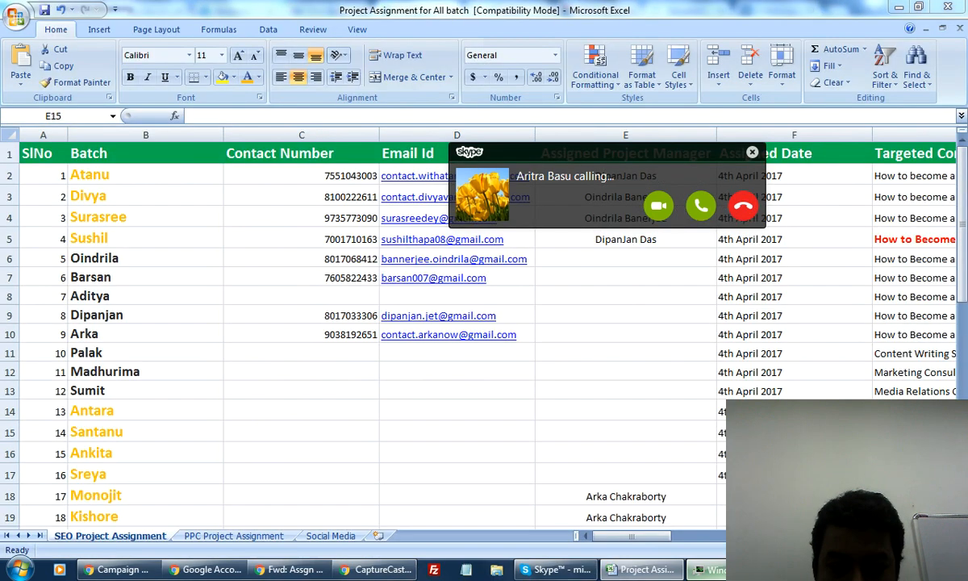
{"action": "left_click", "coordinate": [359, 221]}
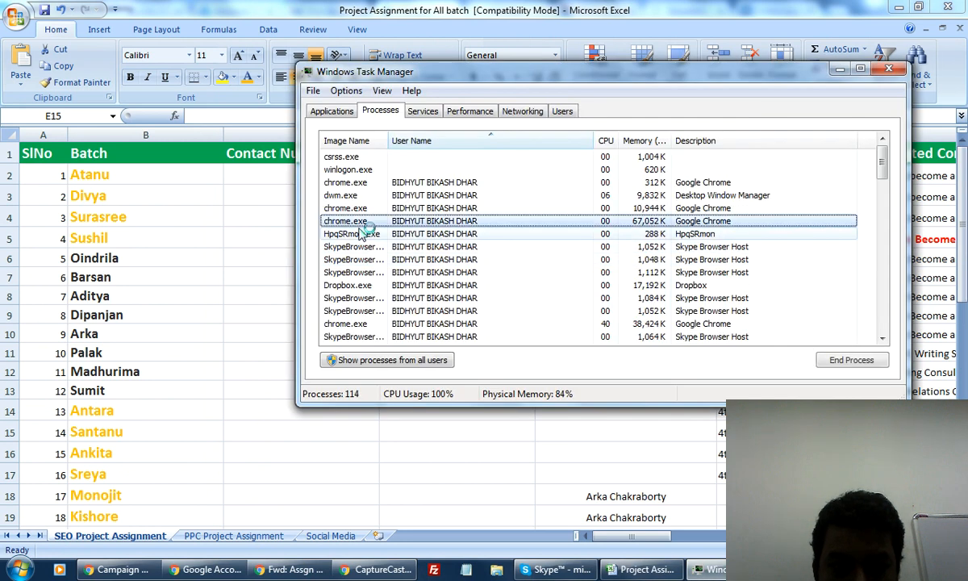
{"action": "left_click", "coordinate": [363, 272]}
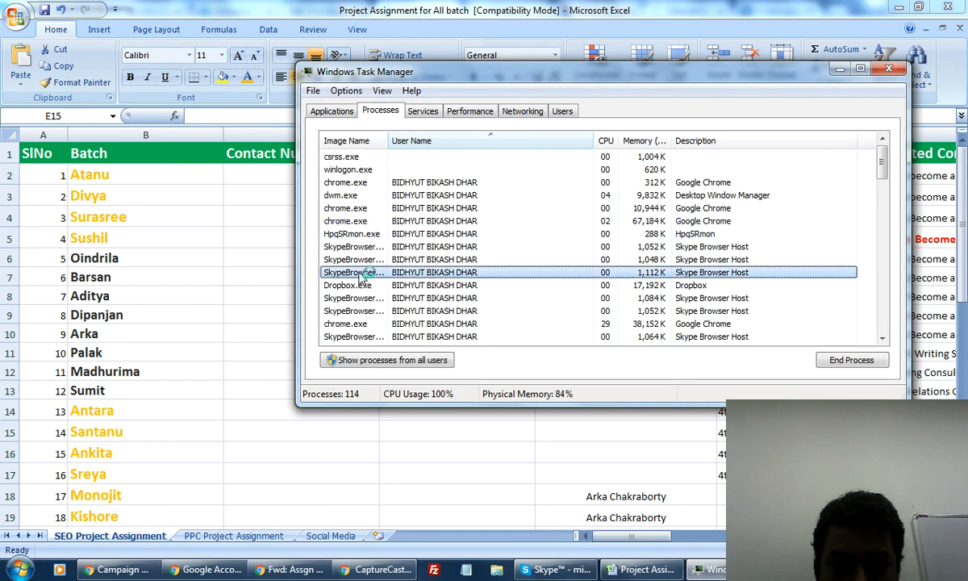
{"action": "left_click", "coordinate": [851, 359]}
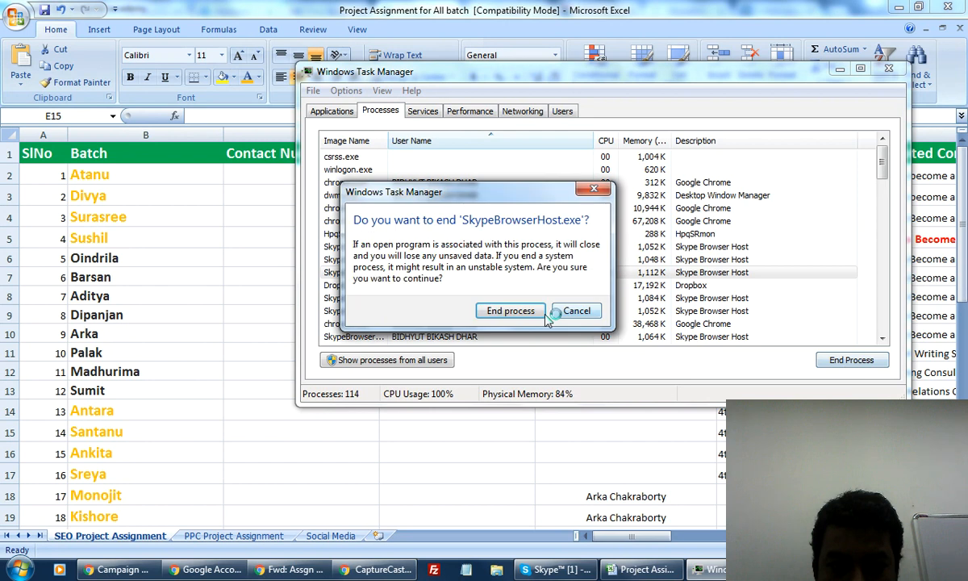
{"action": "left_click", "coordinate": [572, 314]}
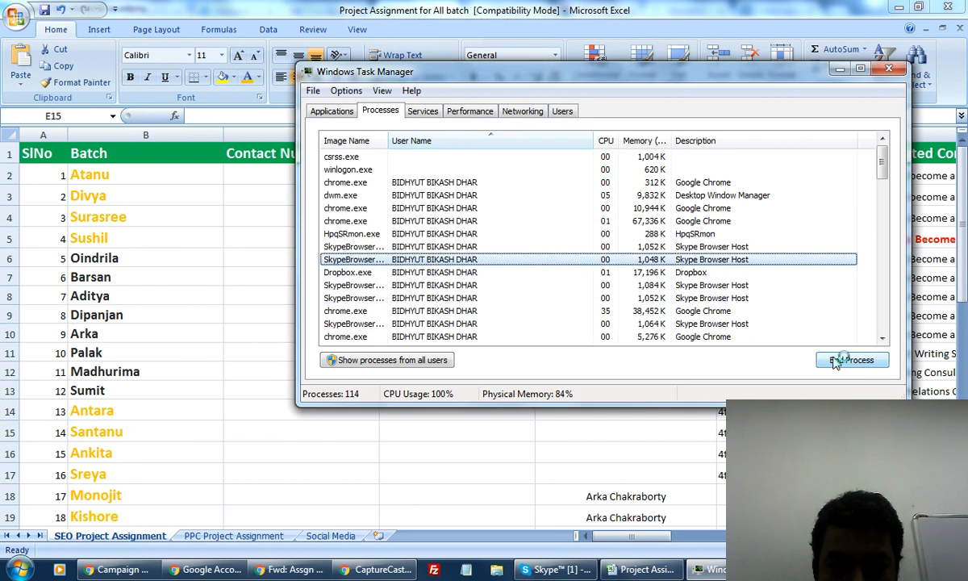
End the 1,048 K, 1,072 K and one more SkypeBrowserHost process.
{"action": "left_click", "coordinate": [848, 360]}
{"action": "left_click", "coordinate": [510, 311]}
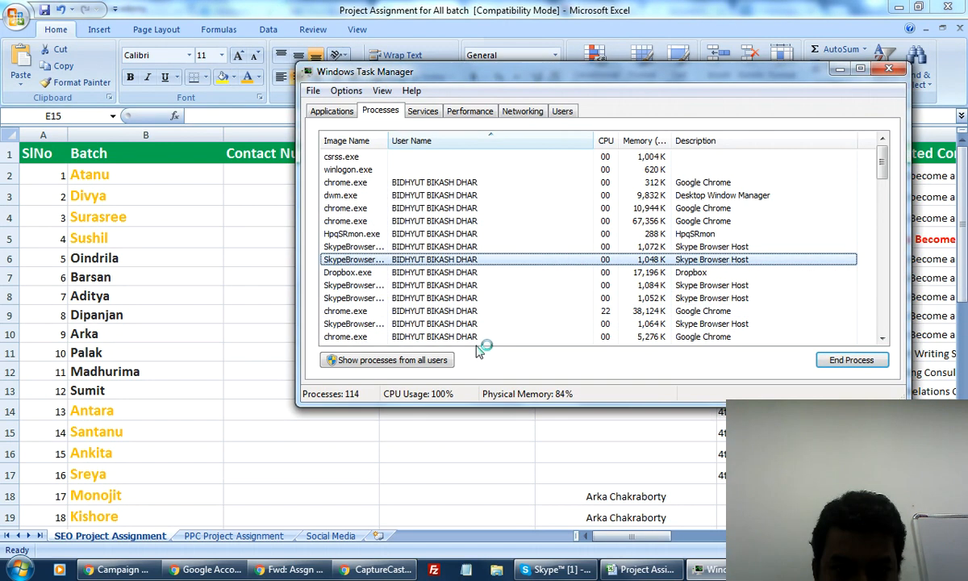
{"action": "left_click", "coordinate": [367, 247]}
{"action": "left_click", "coordinate": [848, 360]}
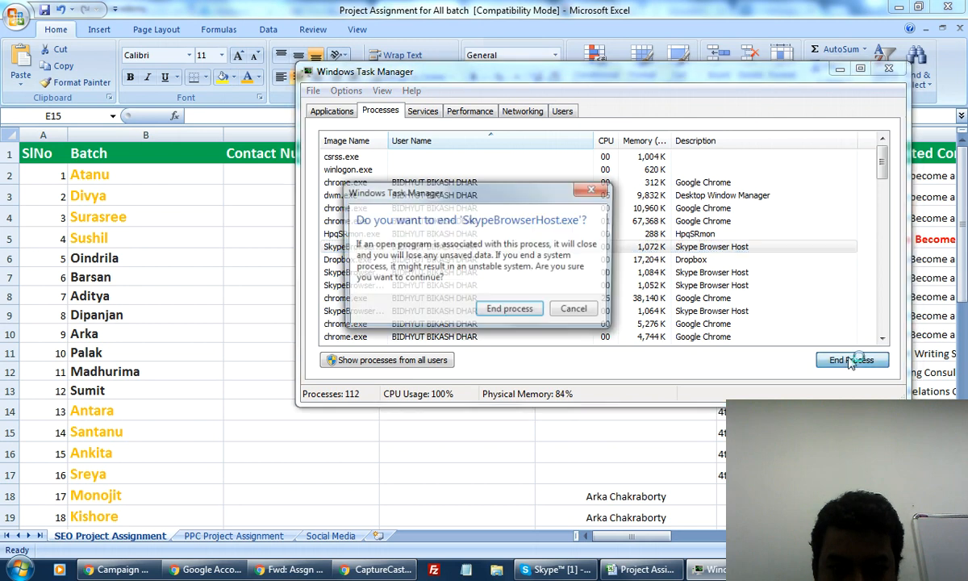
{"action": "left_click", "coordinate": [510, 311]}
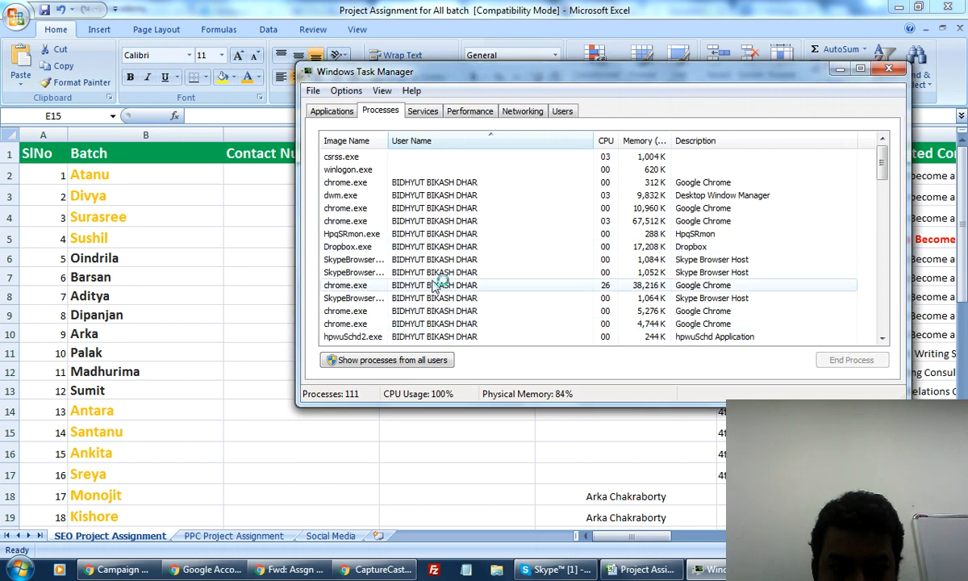
{"action": "left_click", "coordinate": [439, 259]}
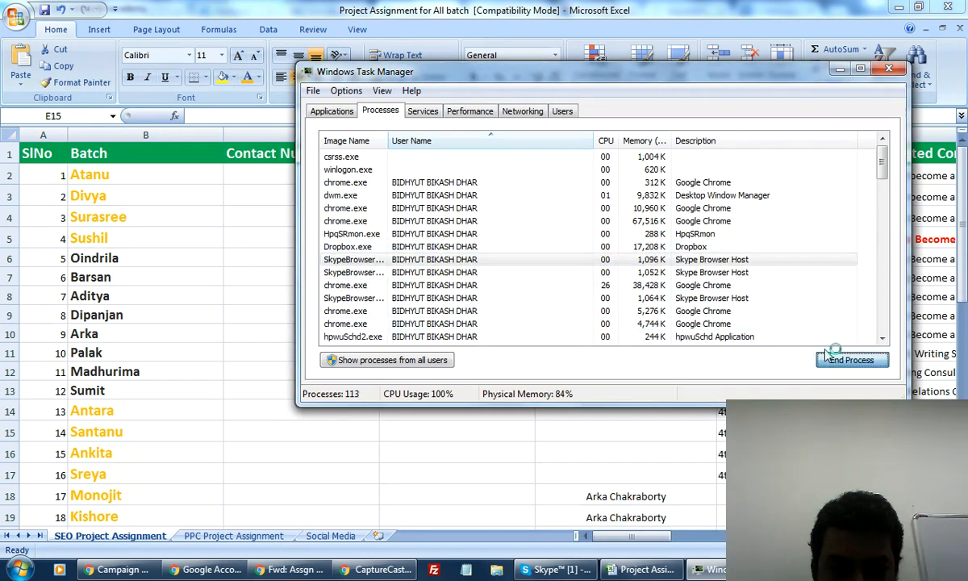
{"action": "left_click", "coordinate": [826, 356]}
{"action": "left_click", "coordinate": [536, 308]}
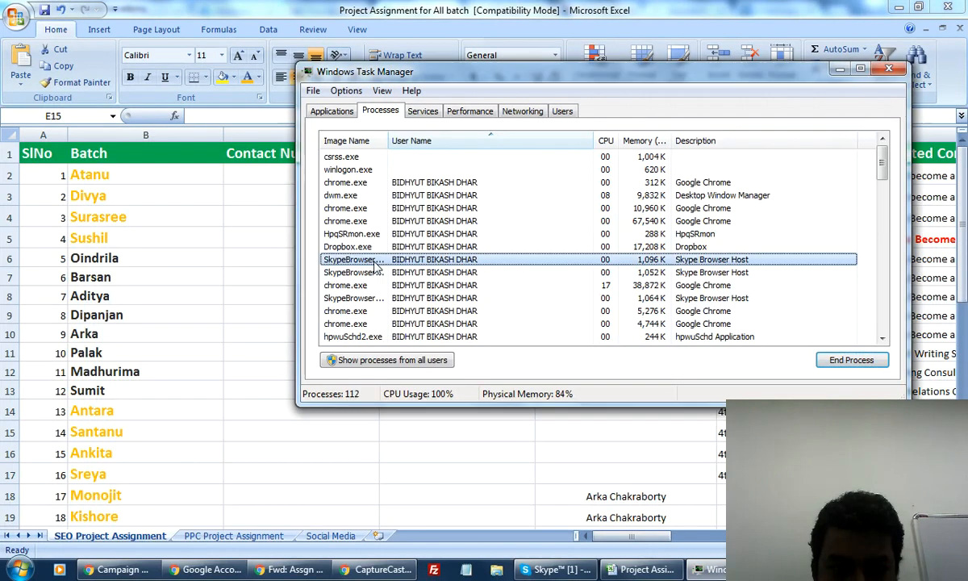
Select Dropbox.exe and cancel the End Process prompt so Dropbox keeps running.
{"action": "left_click", "coordinate": [372, 248]}
{"action": "left_click", "coordinate": [828, 358]}
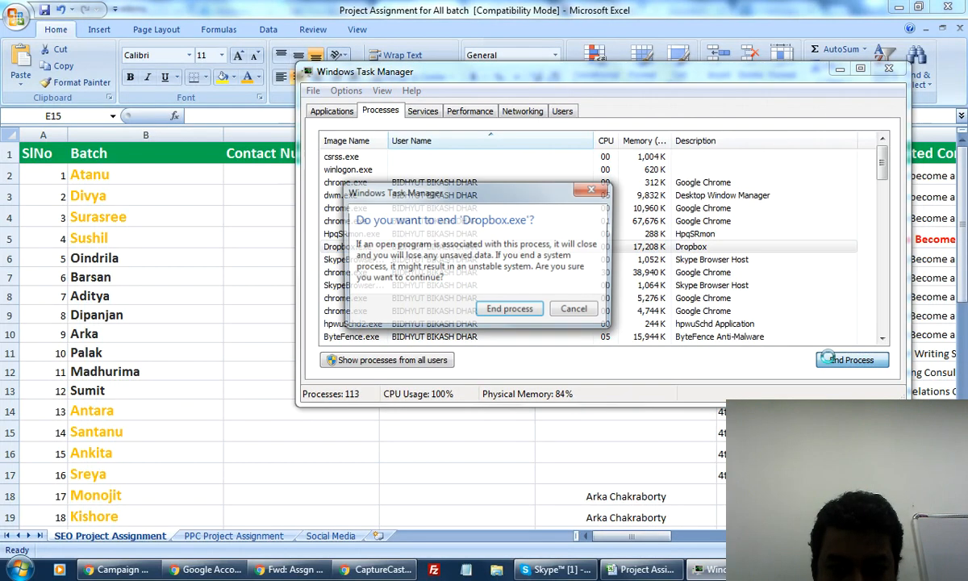
{"action": "left_click", "coordinate": [501, 313]}
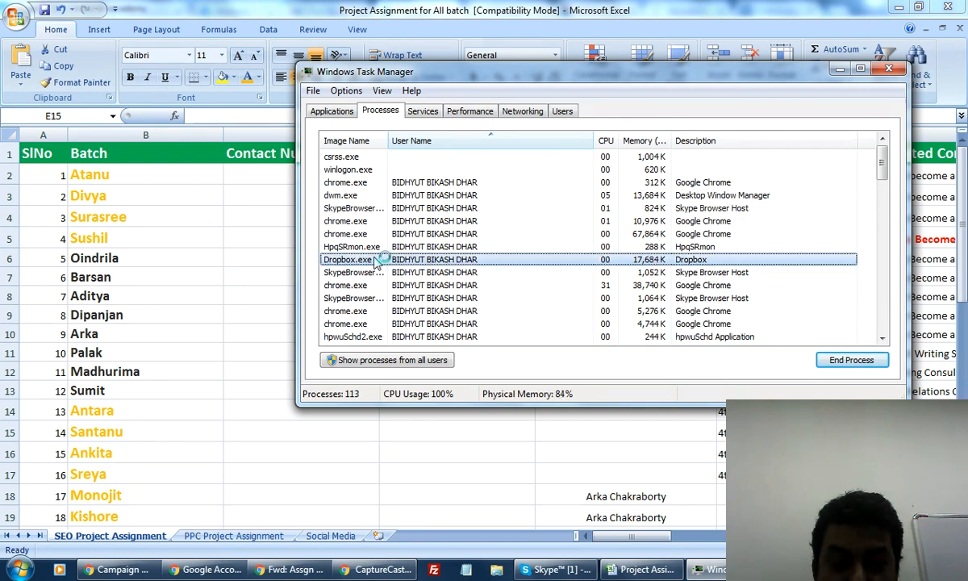
End three more SkypeBrowserHost.exe processes, confirming each End process prompt.
{"action": "left_click", "coordinate": [377, 259]}
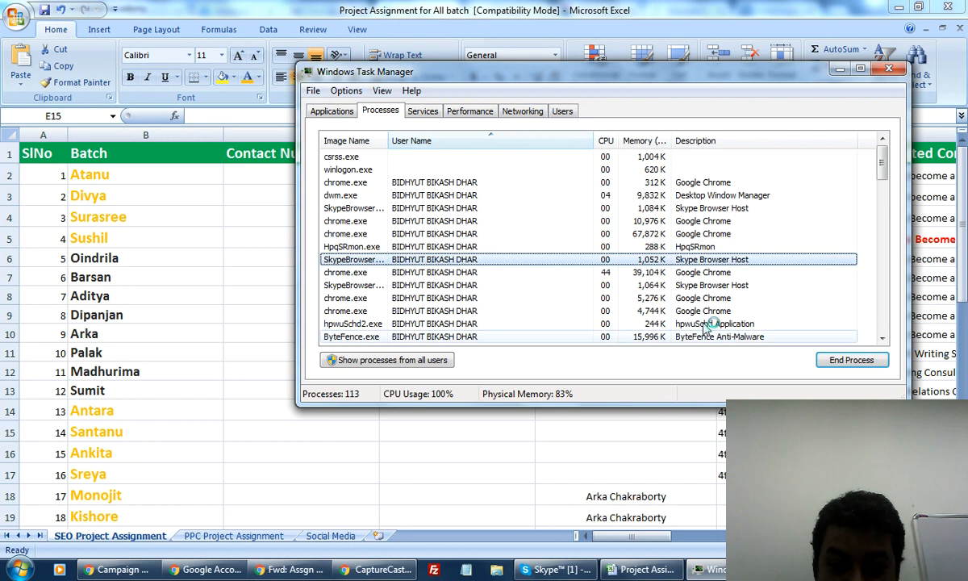
{"action": "left_click", "coordinate": [847, 360]}
{"action": "left_click", "coordinate": [506, 310]}
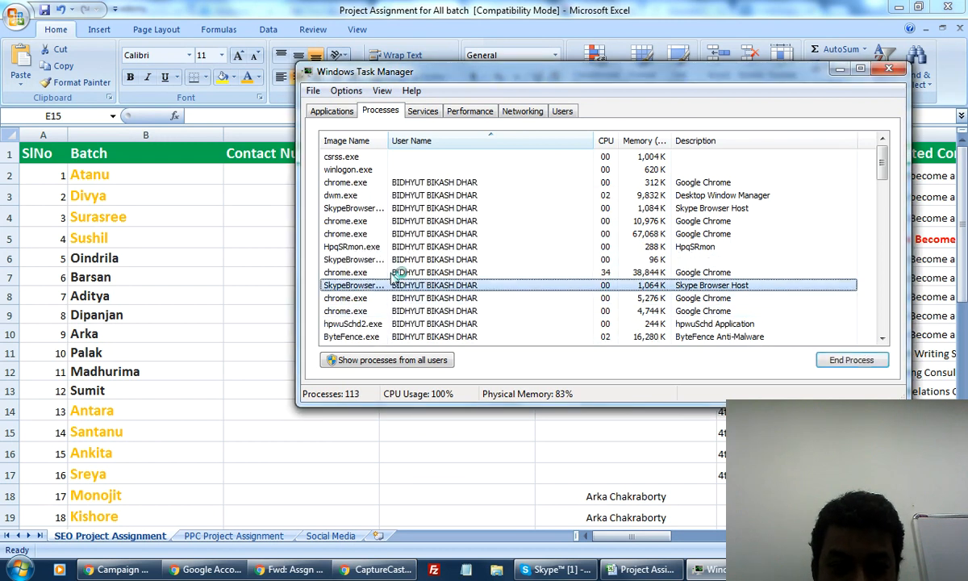
{"action": "left_click", "coordinate": [848, 360]}
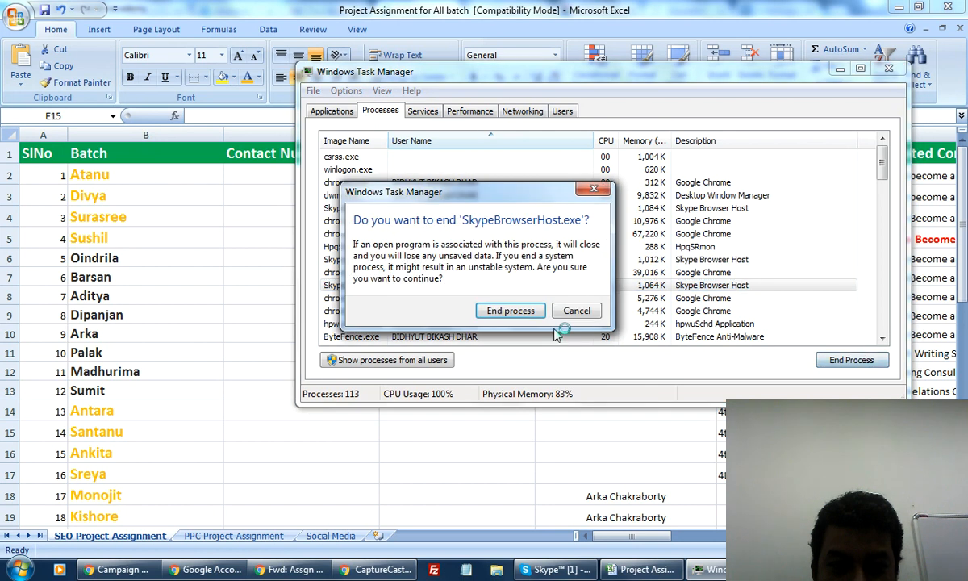
{"action": "left_click", "coordinate": [520, 311]}
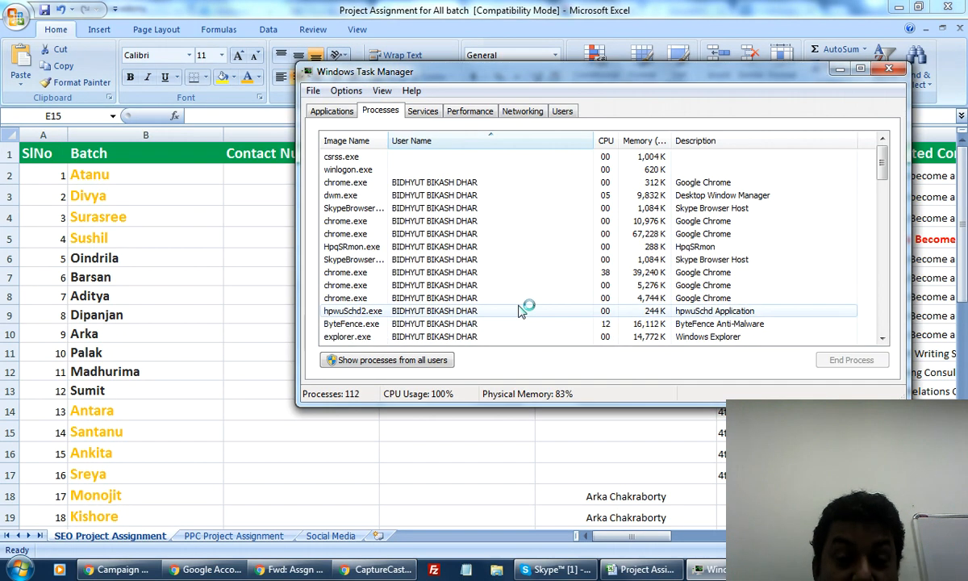
{"action": "left_click", "coordinate": [370, 260]}
{"action": "left_click", "coordinate": [839, 360]}
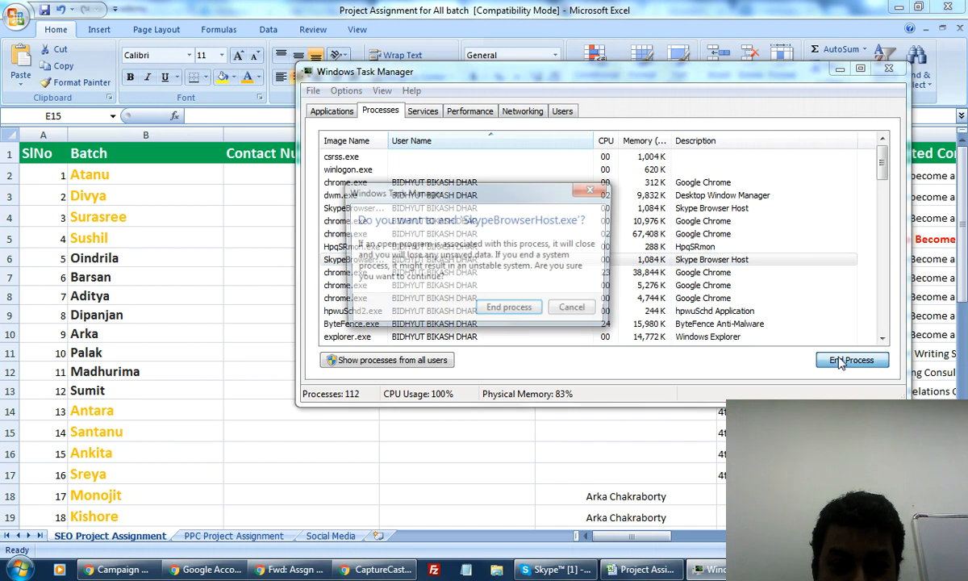
{"action": "left_click", "coordinate": [505, 311]}
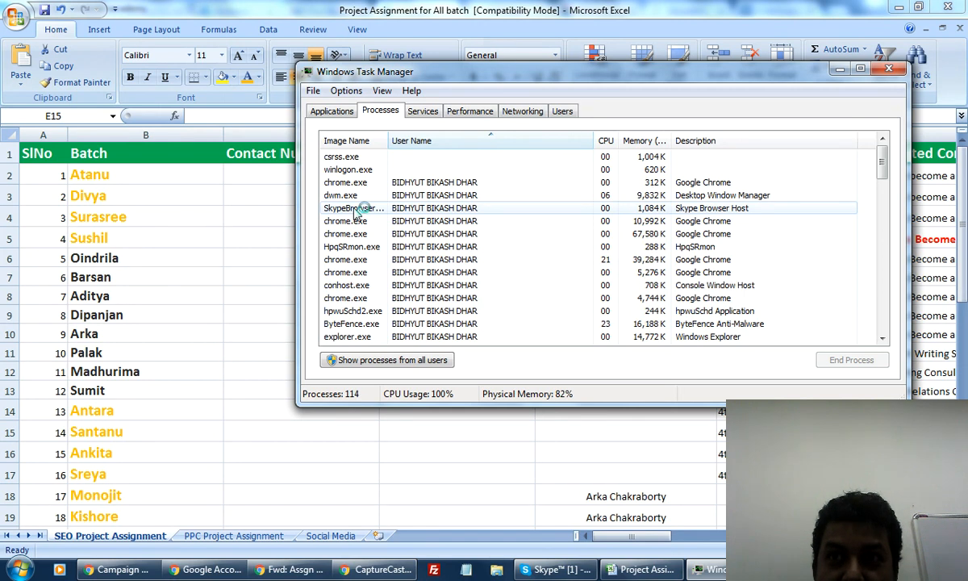
End further SkypeBrowserHost.exe processes, including the 1,080 K one.
{"action": "left_click", "coordinate": [355, 209]}
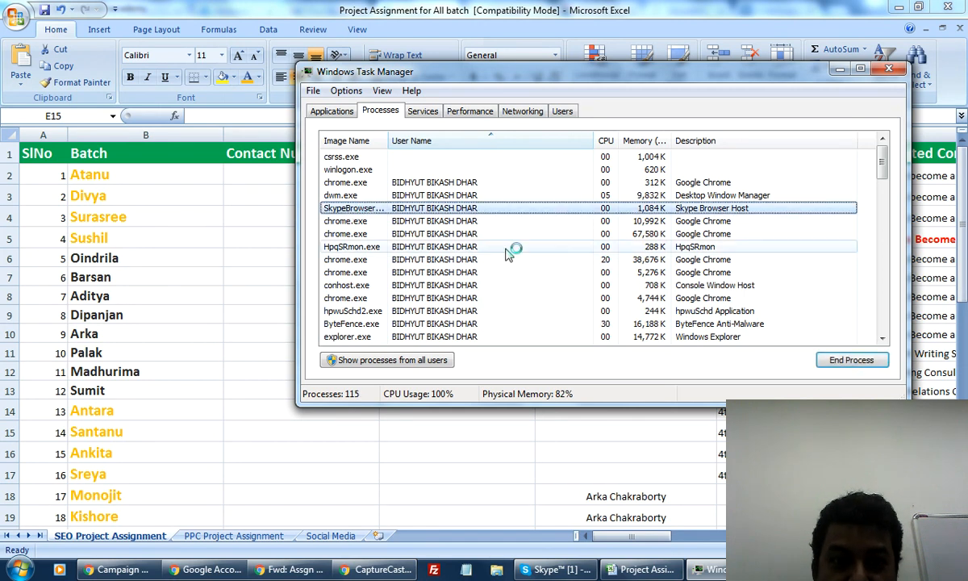
{"action": "left_click", "coordinate": [851, 360]}
{"action": "left_click", "coordinate": [522, 312]}
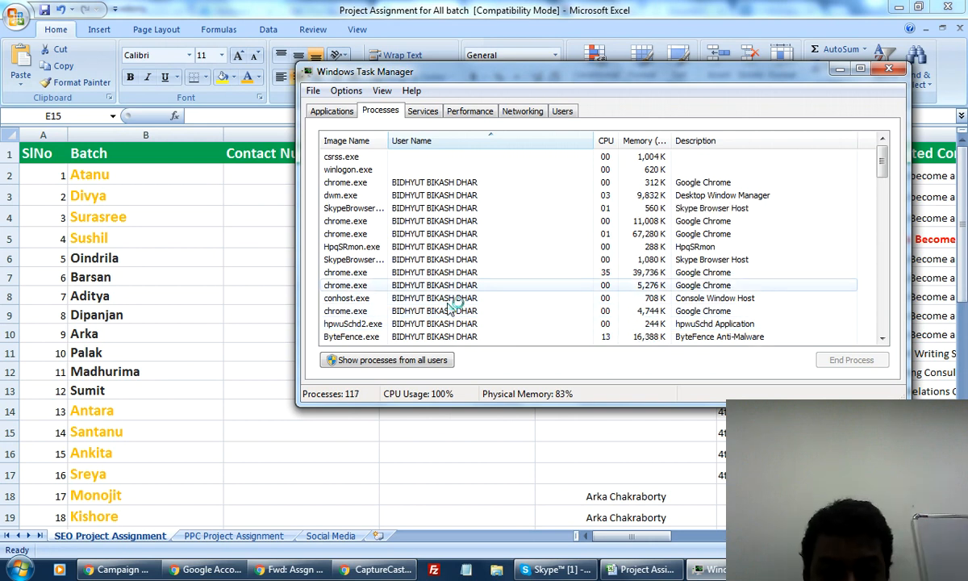
{"action": "left_click", "coordinate": [453, 260]}
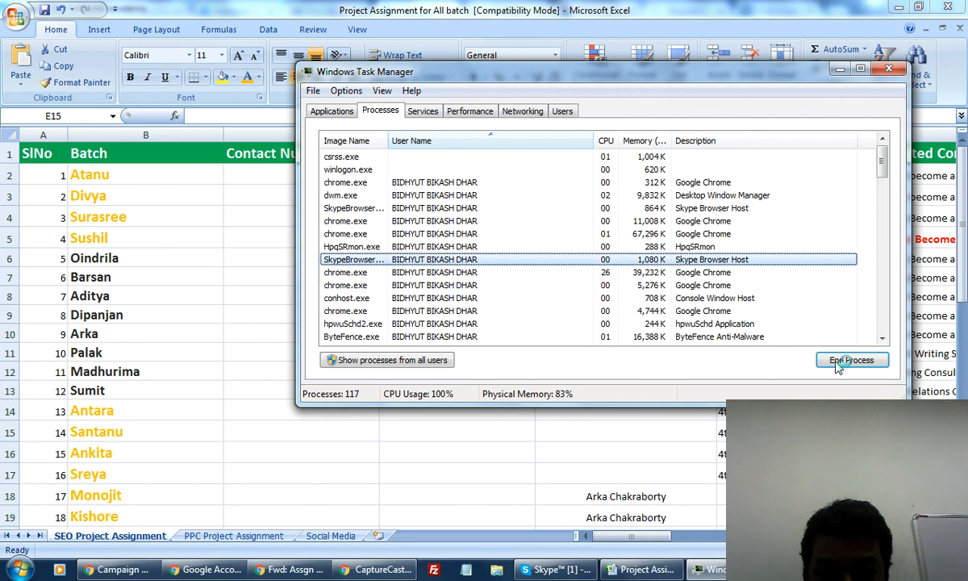
{"action": "left_click", "coordinate": [841, 364]}
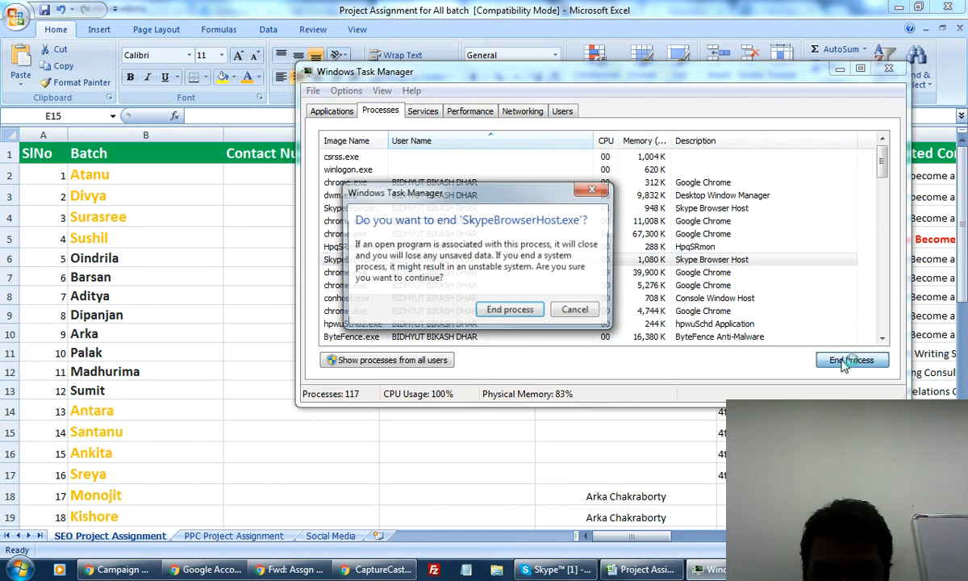
{"action": "key", "text": "Return"}
{"action": "left_click", "coordinate": [373, 210]}
{"action": "left_click", "coordinate": [843, 361]}
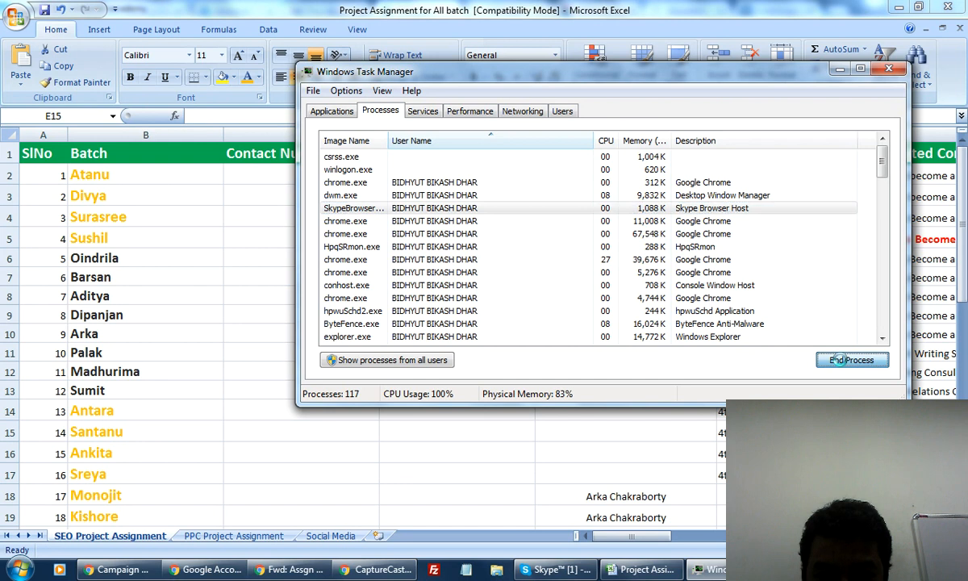
Confirm the pending Skype Browser Host end and end one more, cancelling another prompt.
{"action": "key", "text": "Return"}
{"action": "scroll", "coordinate": [857, 281], "scroll_direction": "down", "scroll_amount": 5}
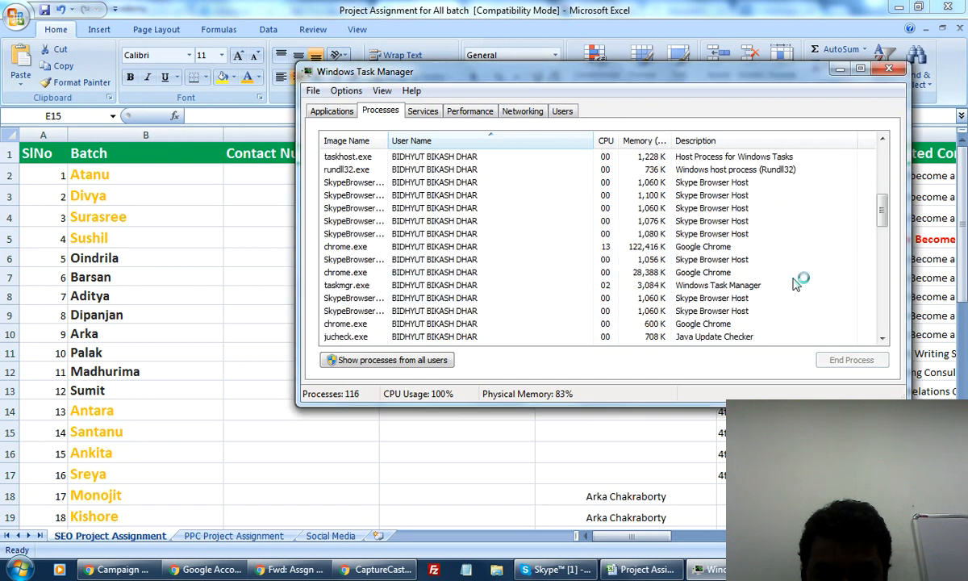
{"action": "scroll", "coordinate": [794, 284], "scroll_direction": "down", "scroll_amount": 3}
{"action": "key", "text": "Up"}
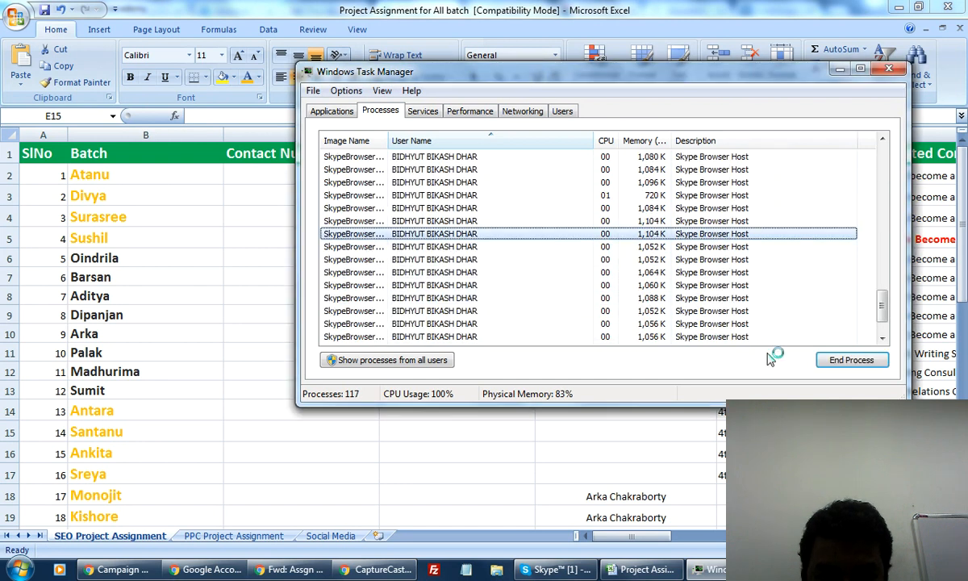
{"action": "left_click", "coordinate": [841, 362]}
{"action": "left_click", "coordinate": [520, 310]}
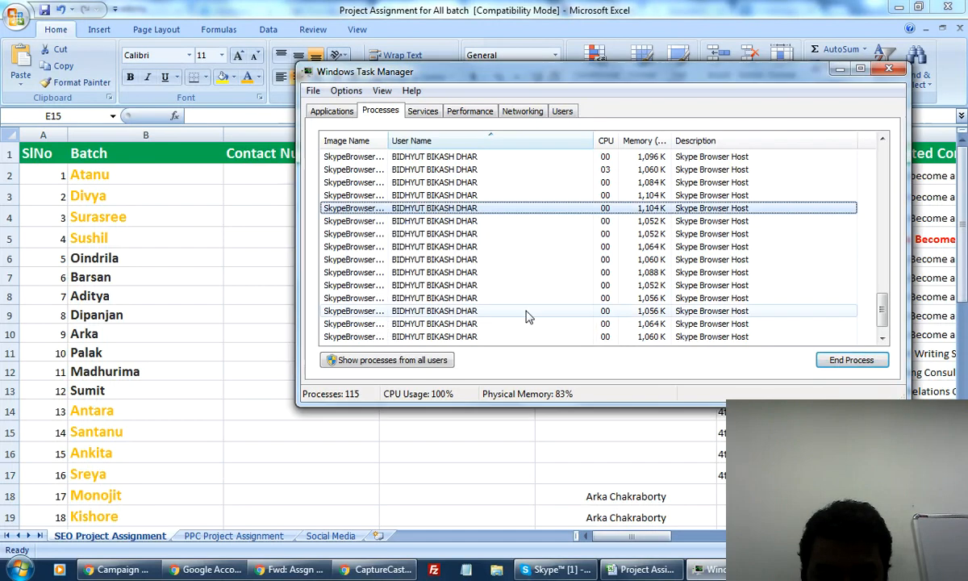
{"action": "left_click", "coordinate": [371, 223]}
{"action": "left_click", "coordinate": [847, 362]}
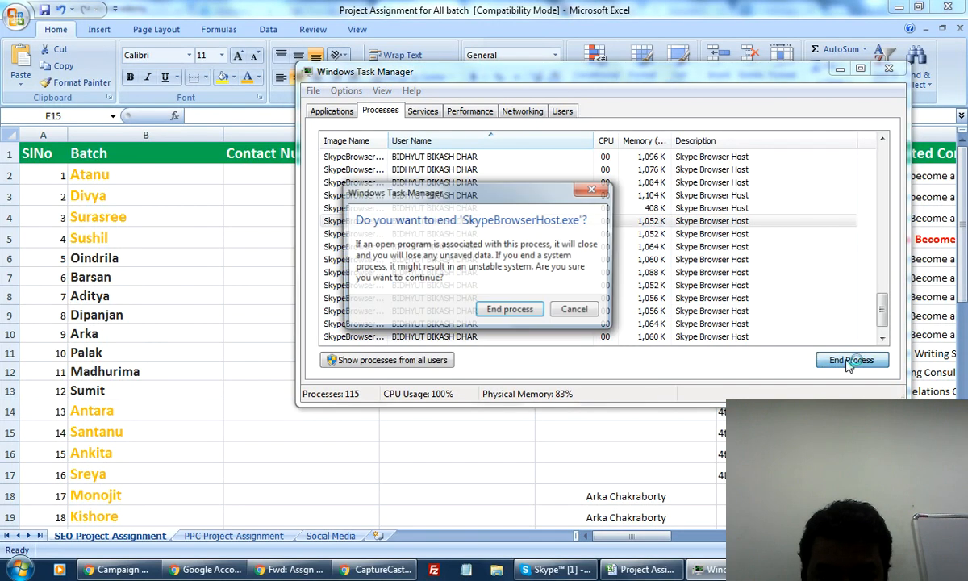
{"action": "left_click", "coordinate": [573, 312]}
End more SkypeBrowserHost.exe processes, including the 1,060 K and 1,076 K ones.
{"action": "left_click", "coordinate": [359, 259]}
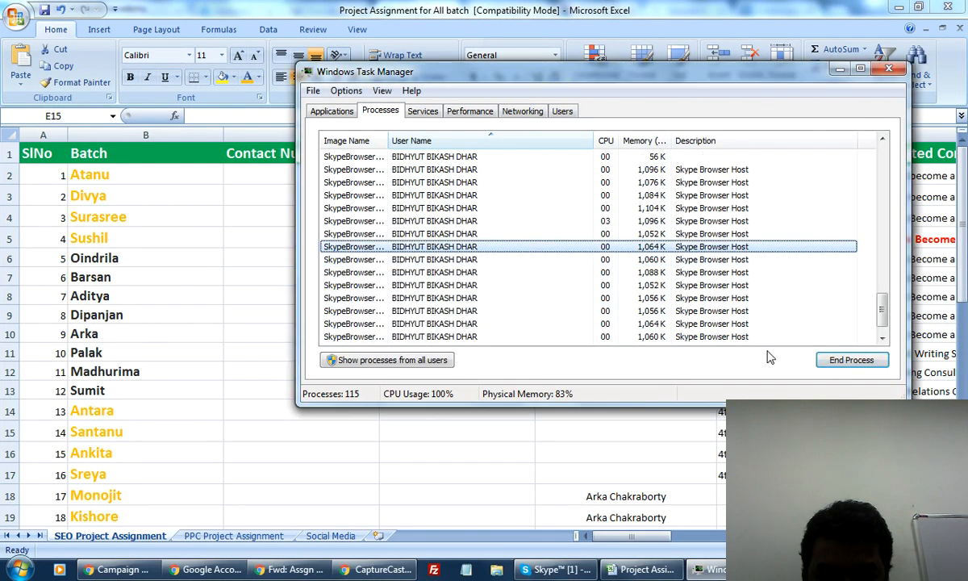
{"action": "left_click", "coordinate": [847, 359]}
{"action": "left_click", "coordinate": [509, 310]}
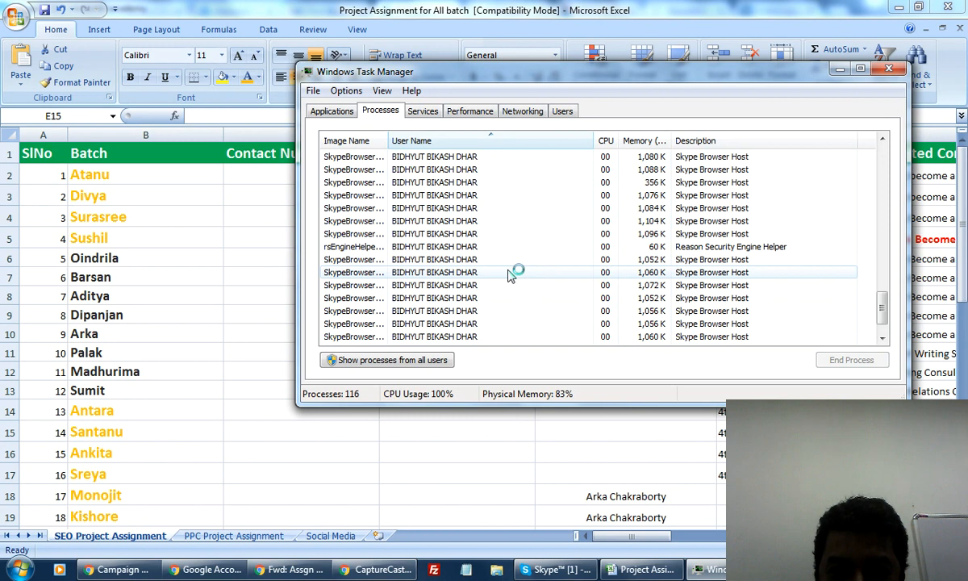
{"action": "left_click", "coordinate": [427, 300]}
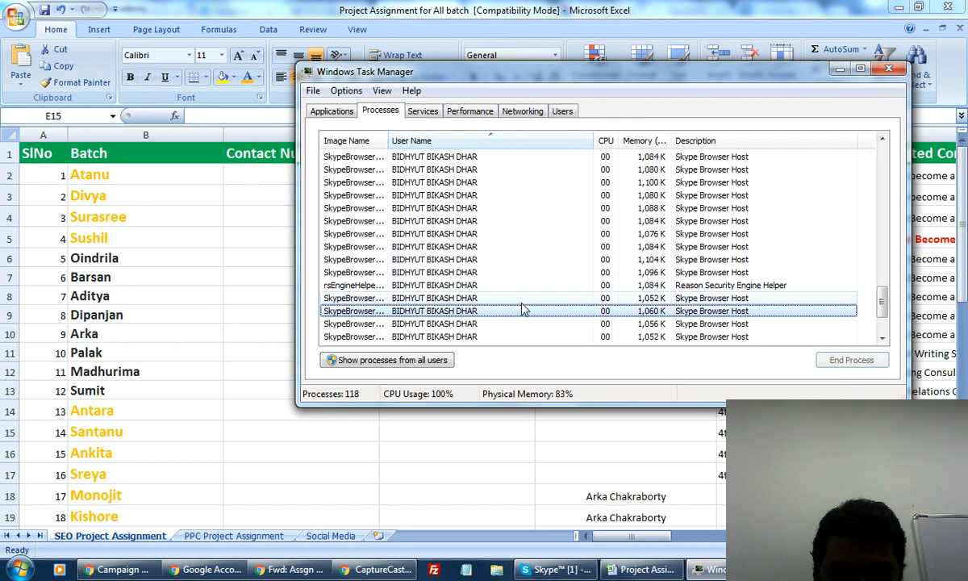
{"action": "left_click", "coordinate": [371, 221]}
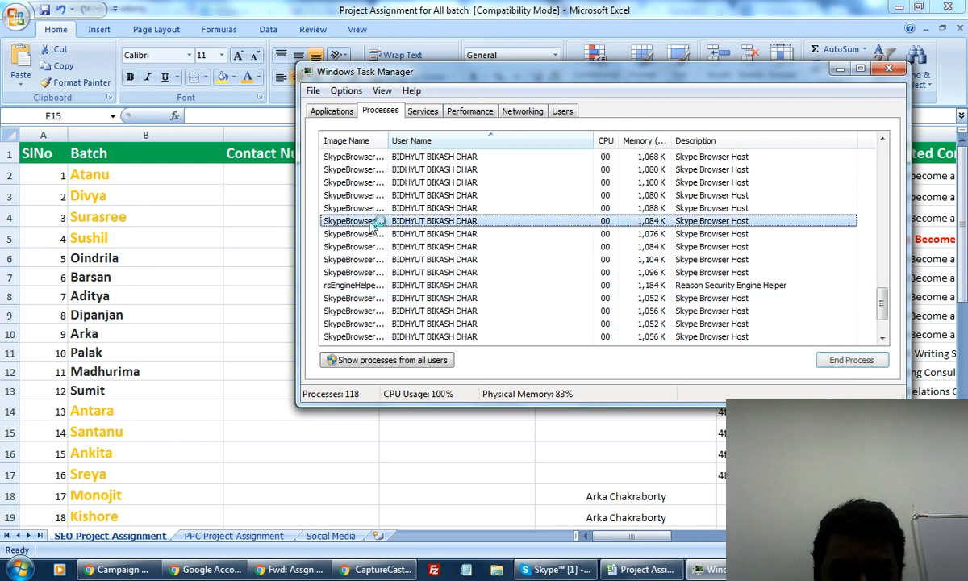
{"action": "left_click", "coordinate": [847, 360]}
{"action": "left_click", "coordinate": [515, 311]}
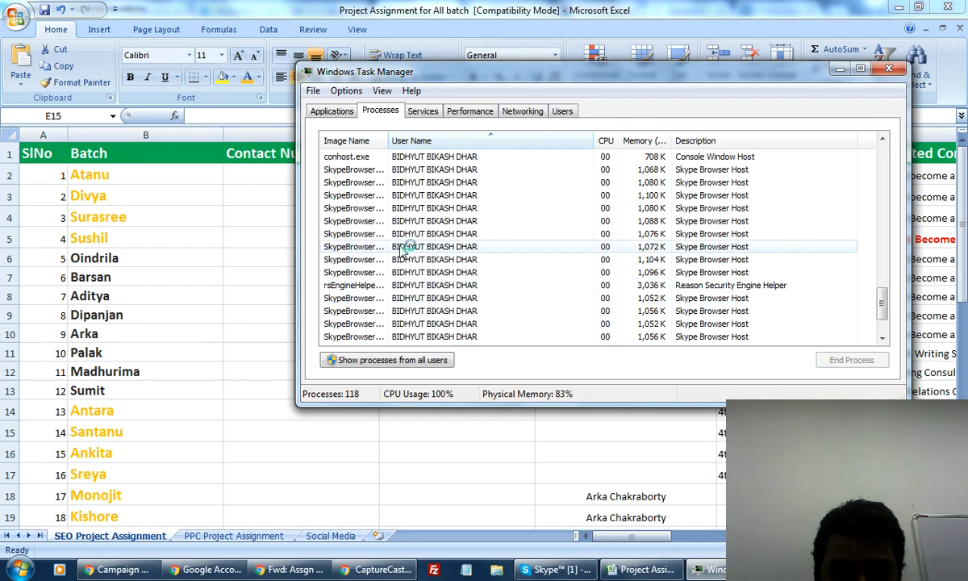
{"action": "left_click", "coordinate": [401, 250]}
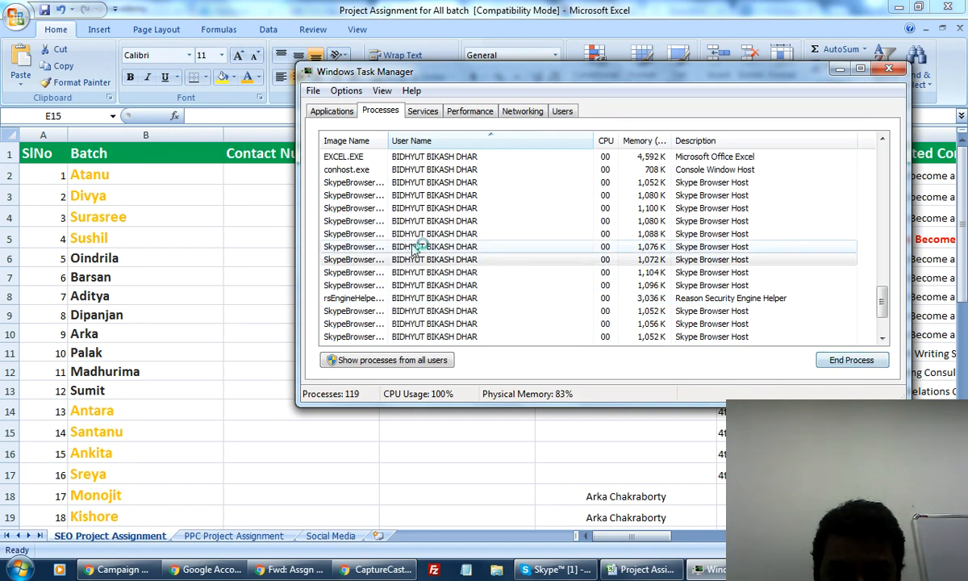
{"action": "left_click", "coordinate": [413, 250]}
{"action": "left_click", "coordinate": [862, 361]}
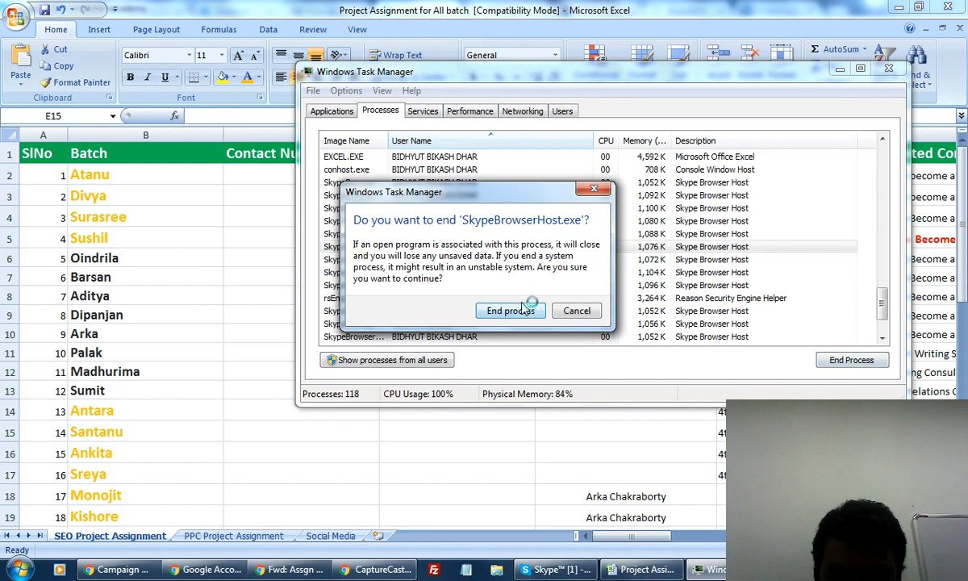
{"action": "left_click", "coordinate": [511, 310]}
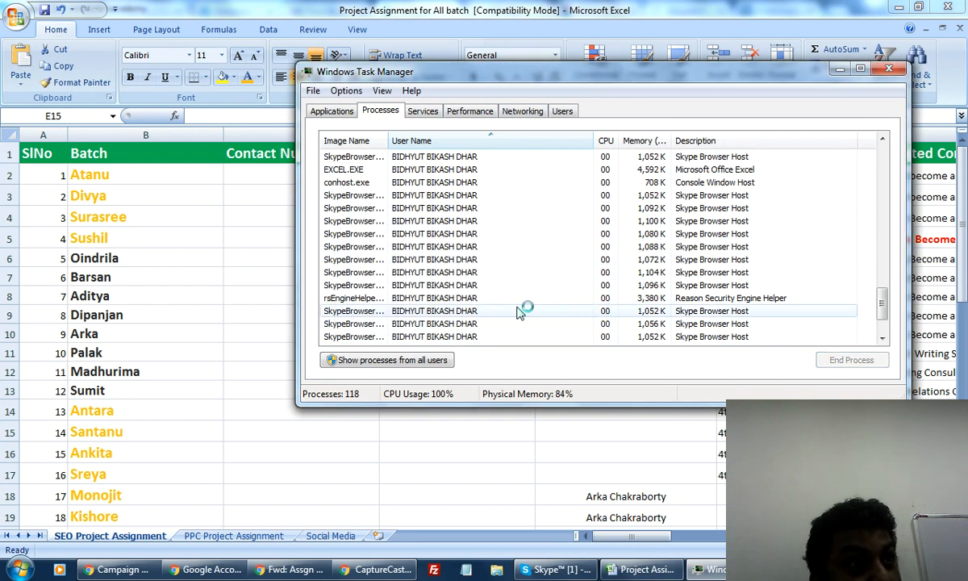
End the 1,088 K Skype Browser Host process and one more, then show the Services list.
{"action": "left_click", "coordinate": [466, 312]}
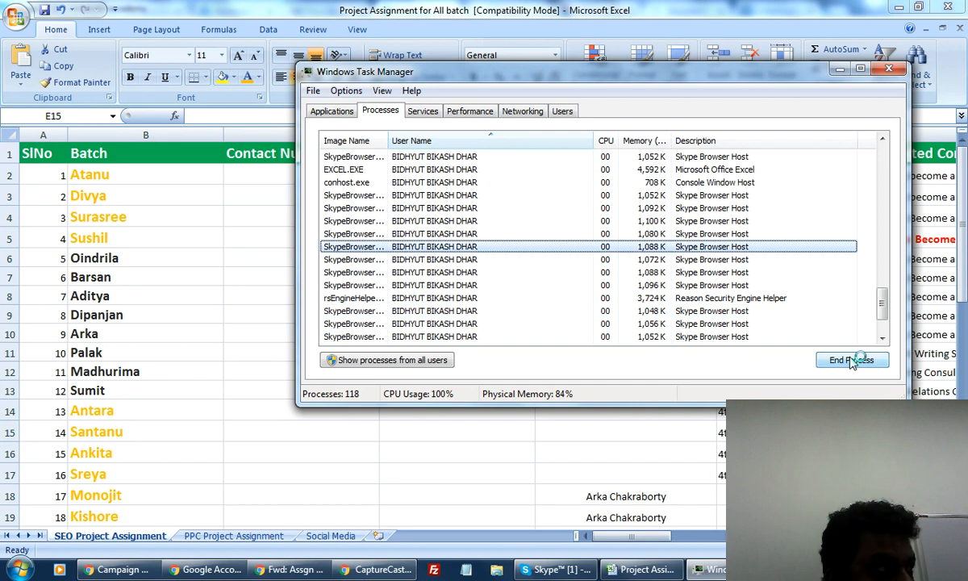
{"action": "left_click", "coordinate": [848, 361]}
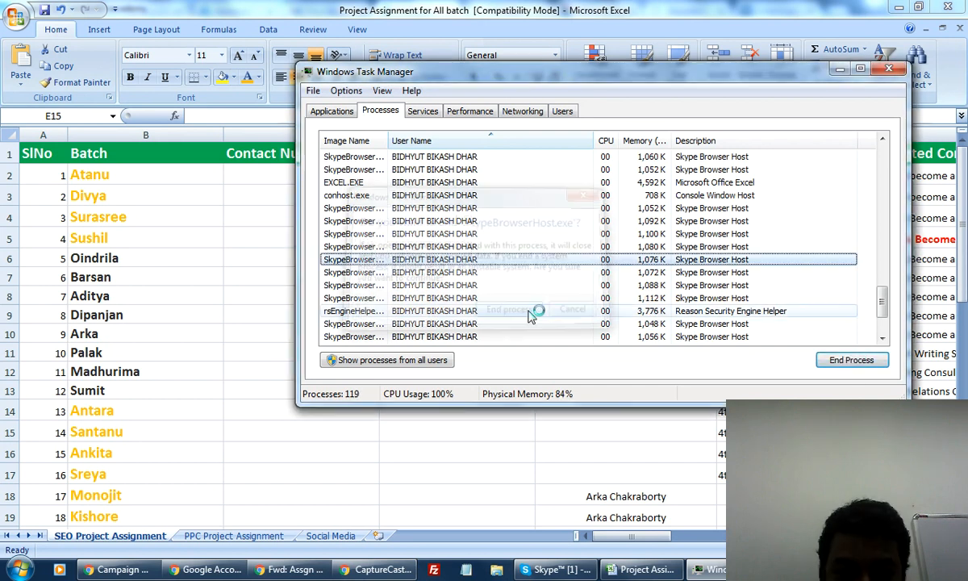
{"action": "left_click", "coordinate": [532, 313]}
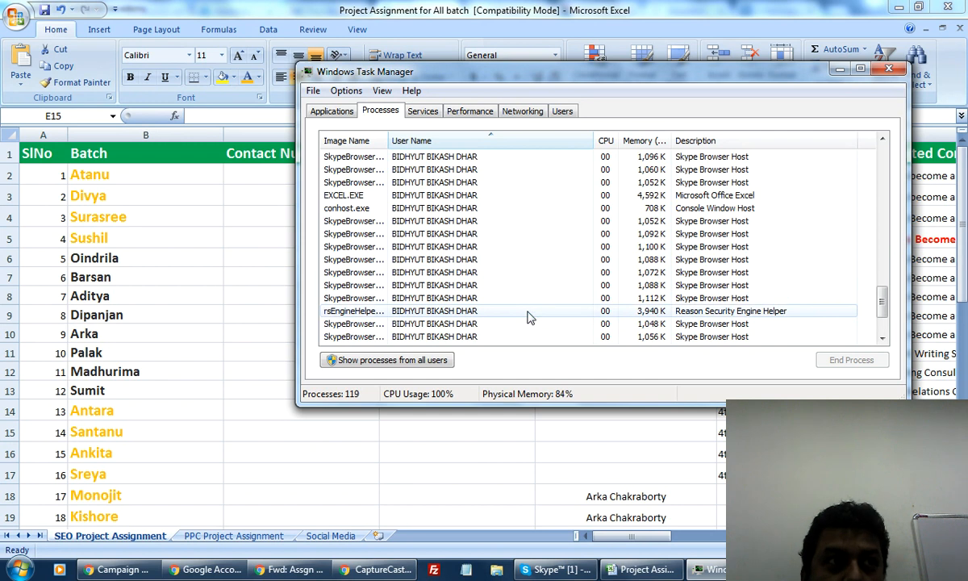
{"action": "left_click", "coordinate": [424, 247]}
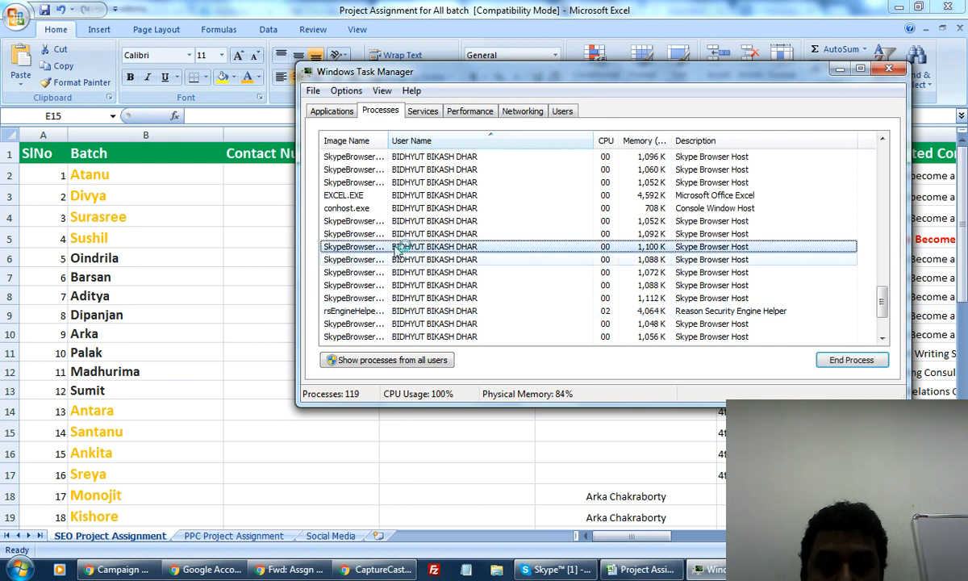
{"action": "left_click", "coordinate": [841, 360]}
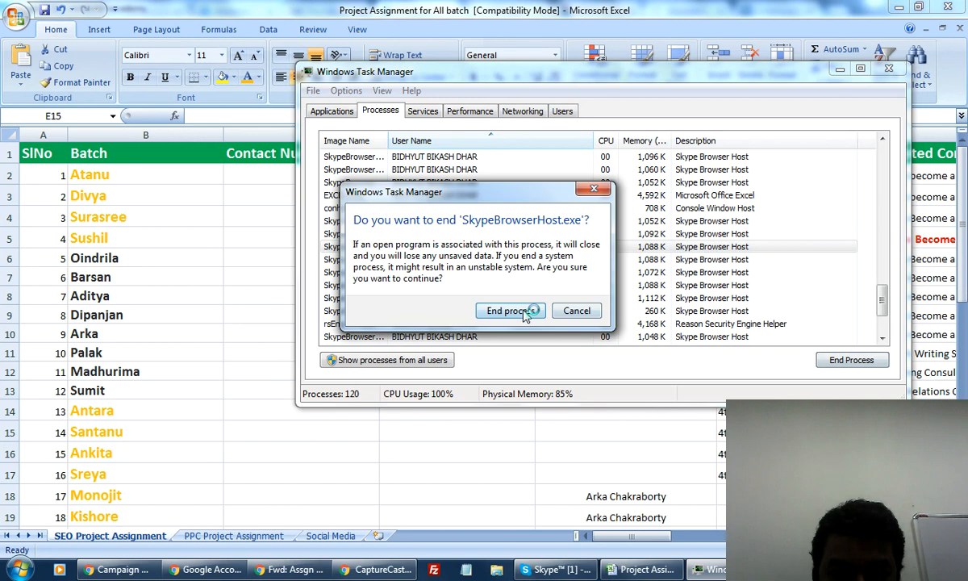
{"action": "key", "text": "Return"}
{"action": "left_click", "coordinate": [423, 113]}
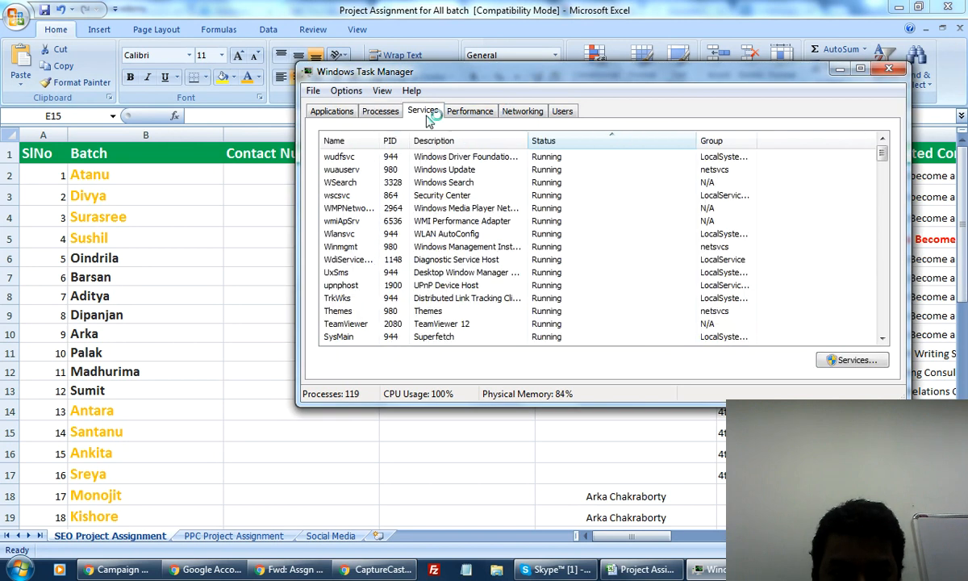
End the Skype task from the Applications list.
{"action": "left_click", "coordinate": [467, 112]}
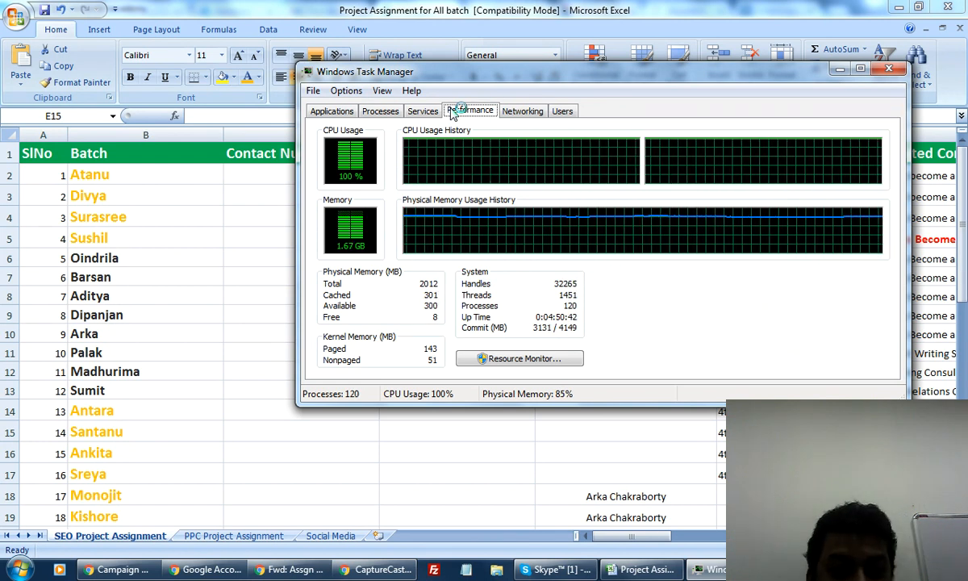
{"action": "left_click", "coordinate": [380, 111]}
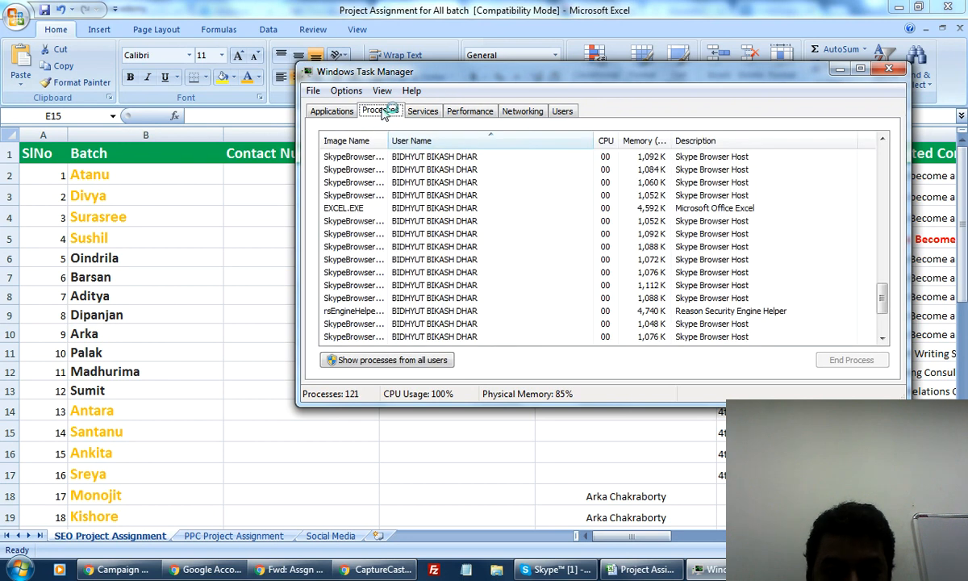
{"action": "left_click", "coordinate": [329, 111]}
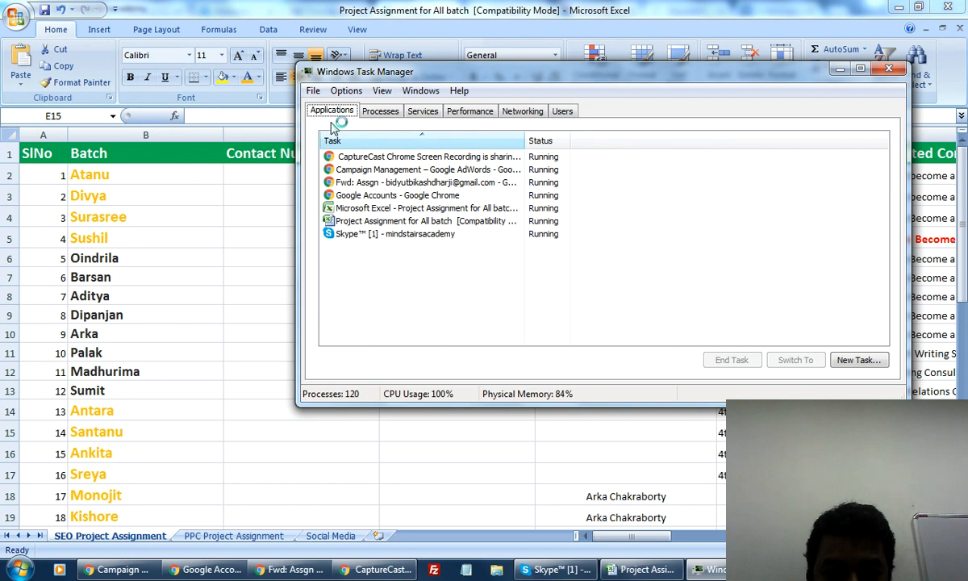
{"action": "left_click", "coordinate": [391, 234]}
{"action": "left_click", "coordinate": [738, 360]}
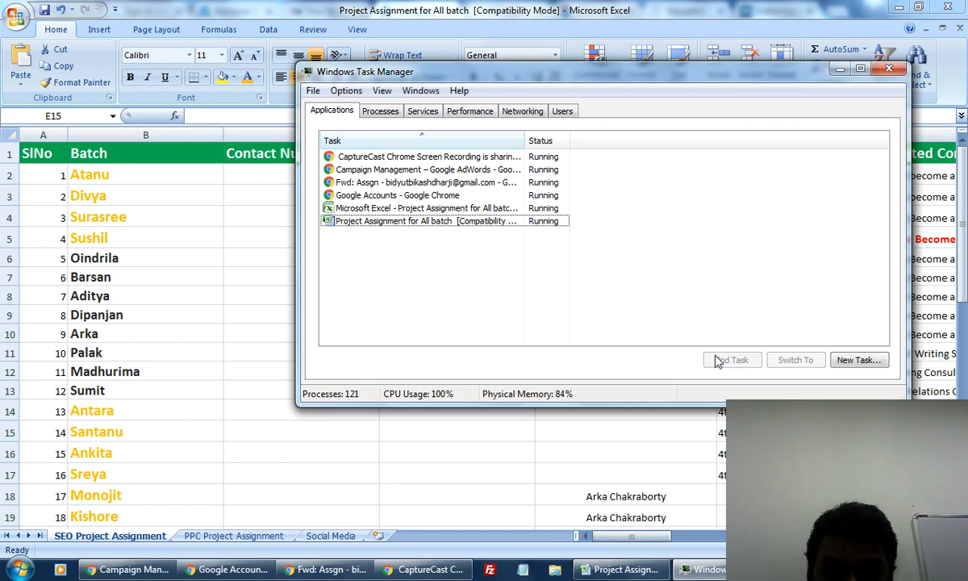
Look through the Performance, Services, Networking and Users views, ending on the Processes list.
{"action": "left_click", "coordinate": [385, 110]}
{"action": "left_click", "coordinate": [464, 113]}
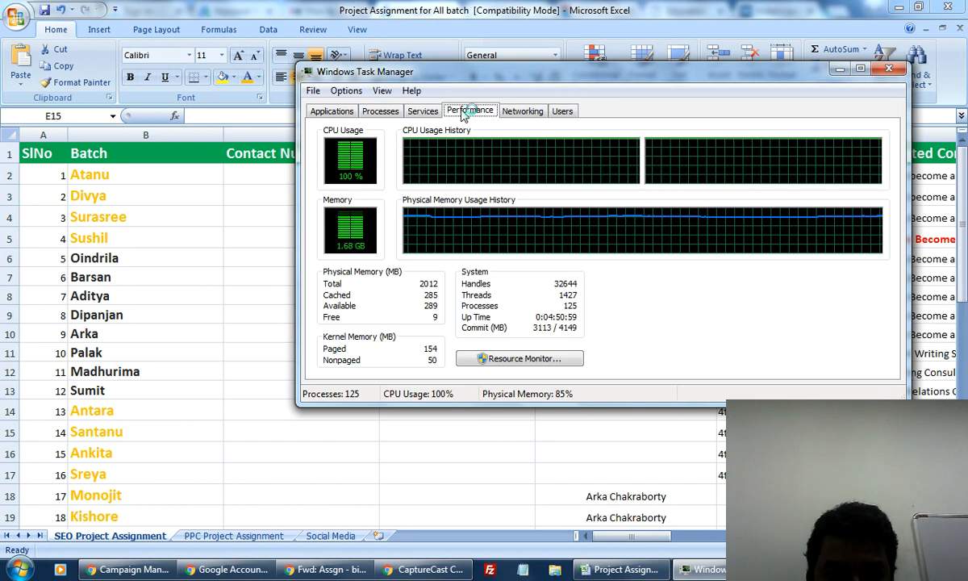
{"action": "left_click", "coordinate": [348, 113]}
{"action": "left_click", "coordinate": [377, 112]}
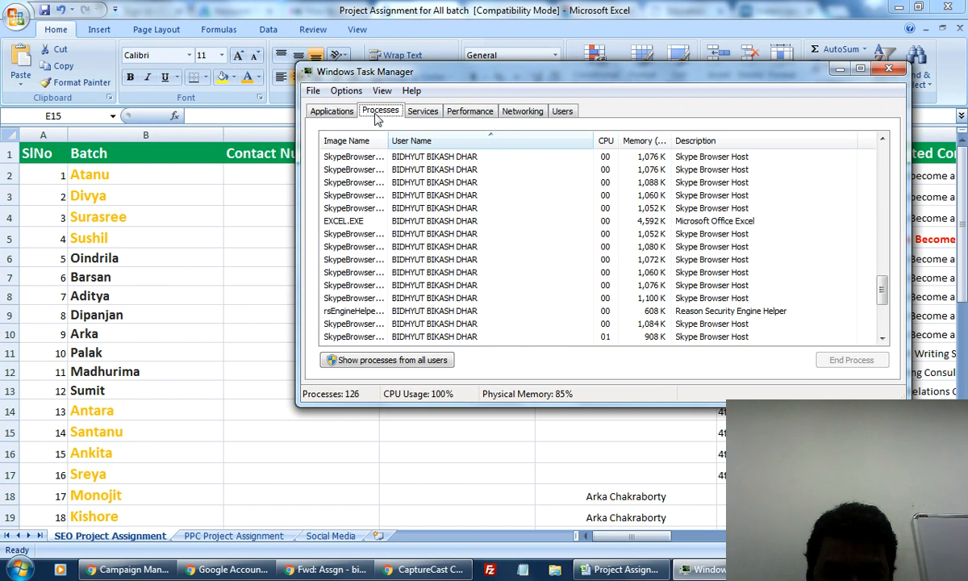
{"action": "left_click", "coordinate": [421, 114]}
{"action": "left_click", "coordinate": [489, 113]}
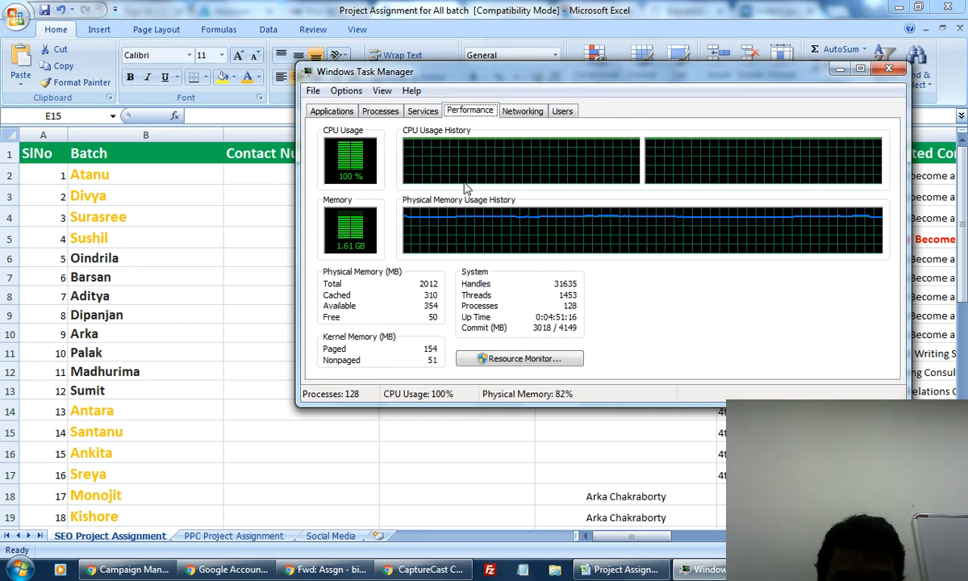
{"action": "left_click", "coordinate": [522, 113]}
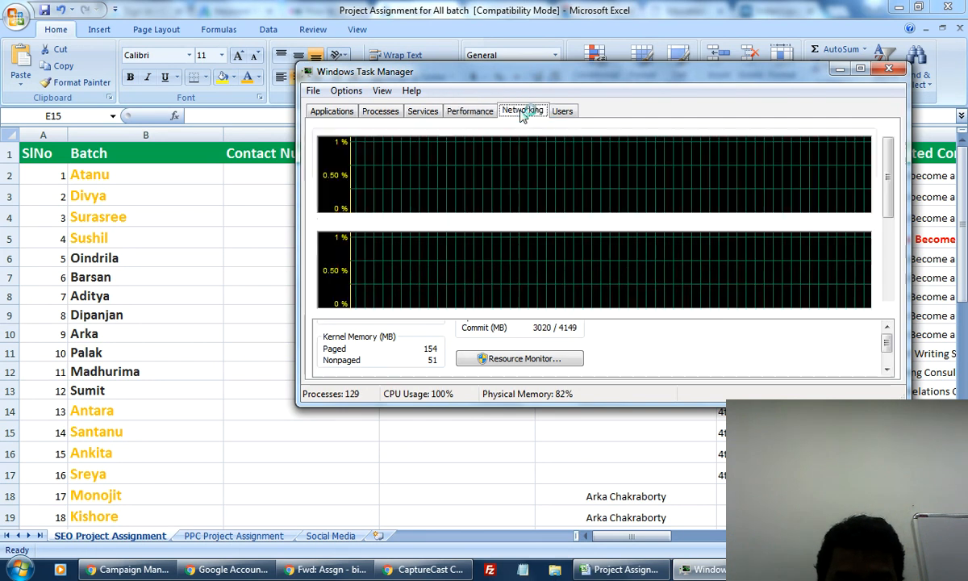
{"action": "left_click", "coordinate": [475, 113]}
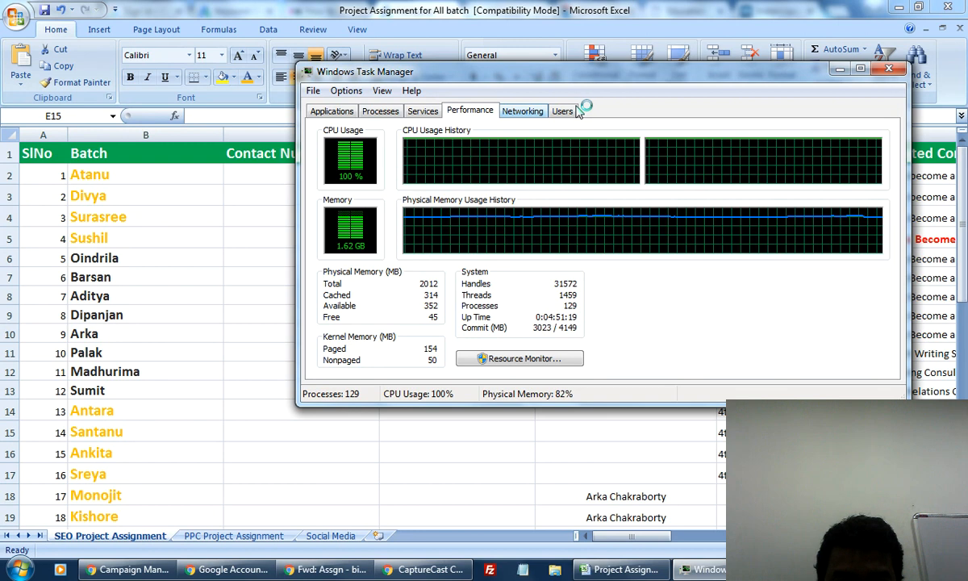
{"action": "left_click", "coordinate": [565, 110]}
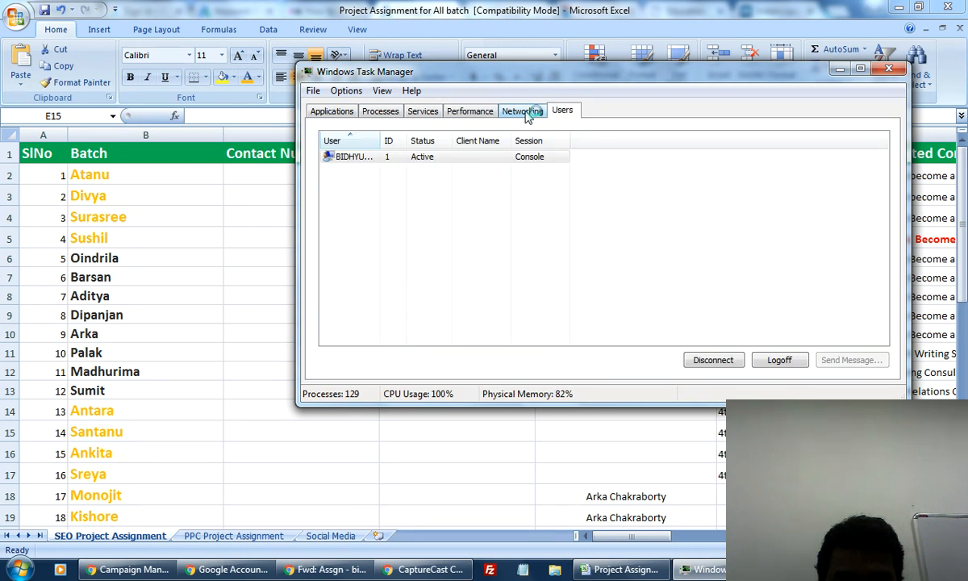
{"action": "left_click", "coordinate": [527, 115]}
{"action": "left_click", "coordinate": [465, 111]}
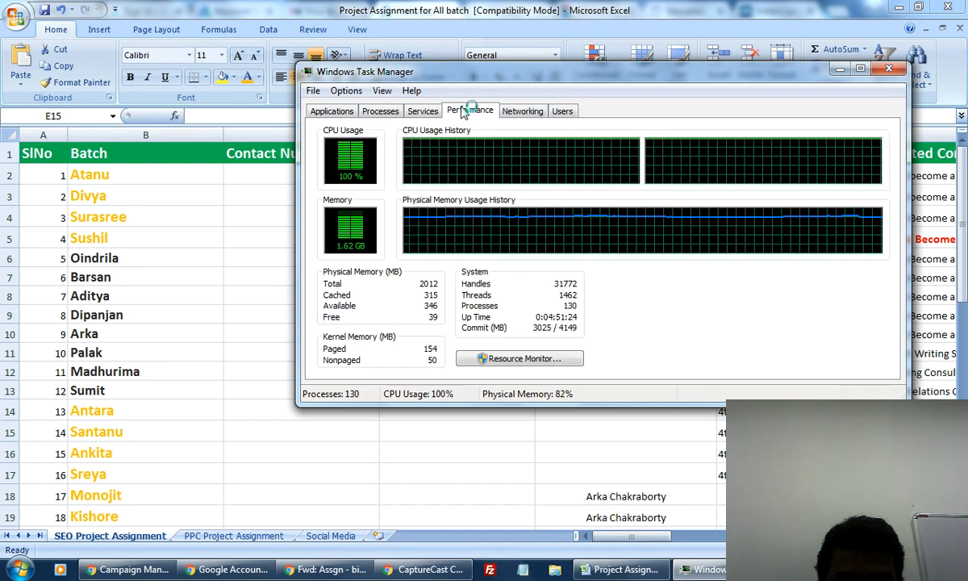
{"action": "left_click", "coordinate": [423, 111]}
{"action": "left_click", "coordinate": [381, 113]}
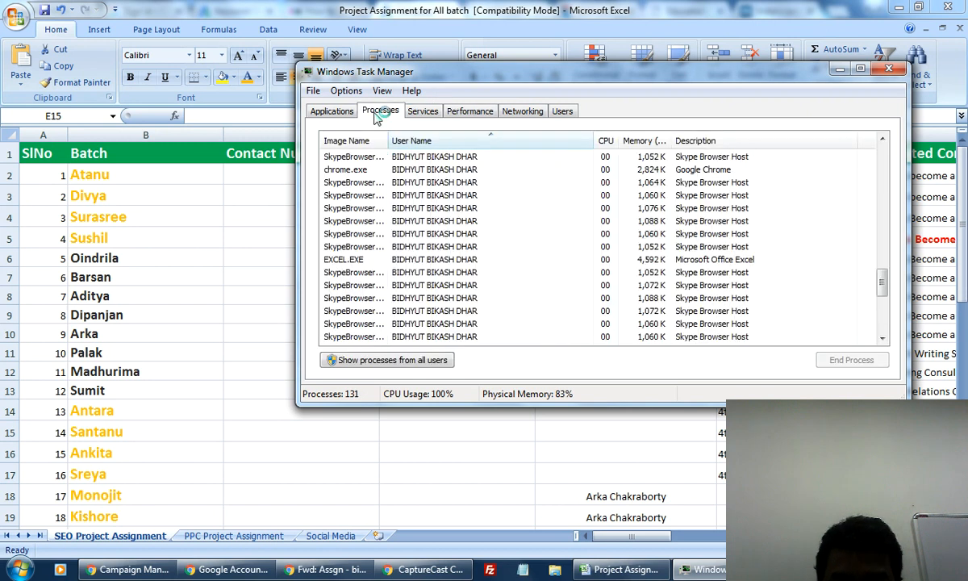
End four SkypeBrowserHost.exe processes, confirming each End process prompt.
{"action": "left_click", "coordinate": [346, 182]}
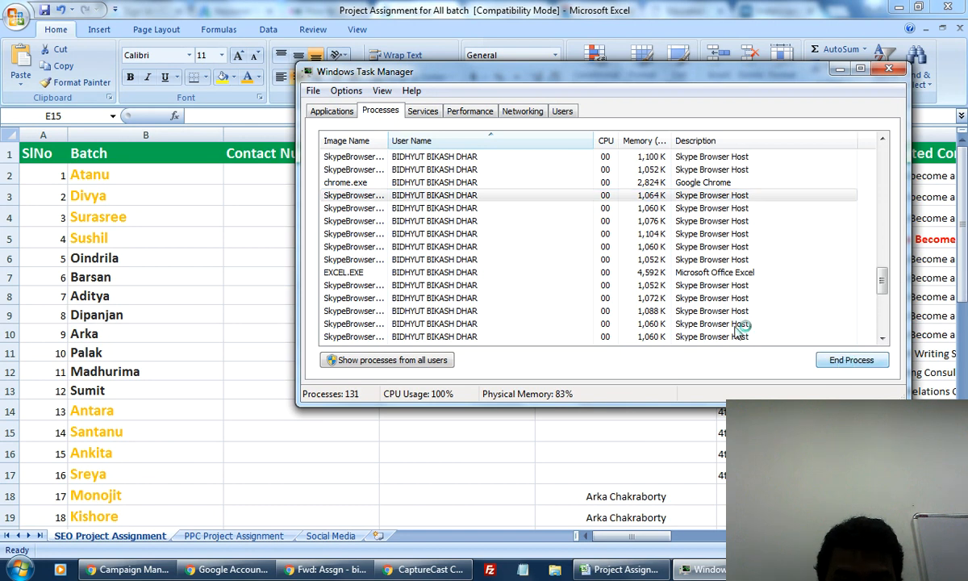
{"action": "left_click", "coordinate": [419, 196]}
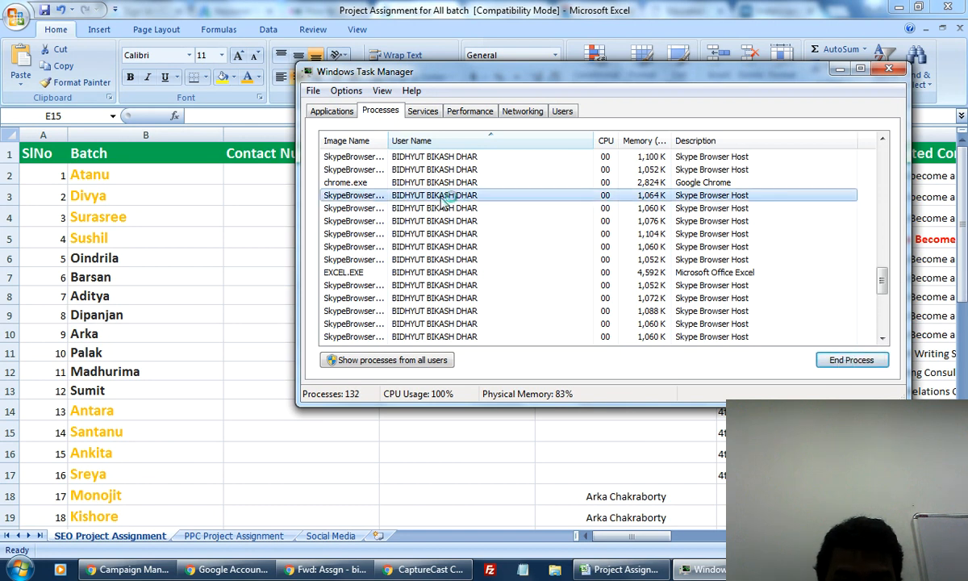
{"action": "left_click", "coordinate": [839, 364]}
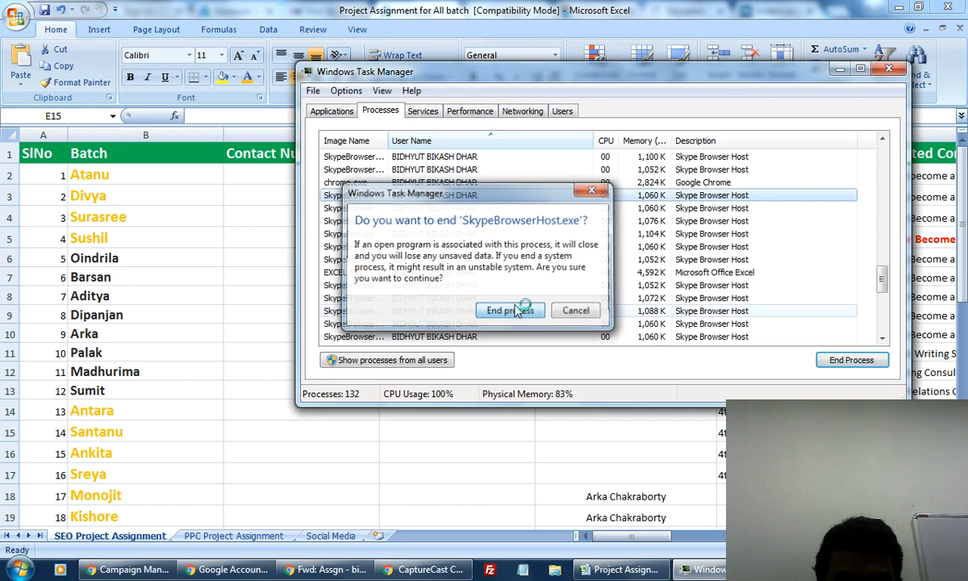
{"action": "left_click", "coordinate": [544, 317]}
{"action": "left_click", "coordinate": [375, 209]}
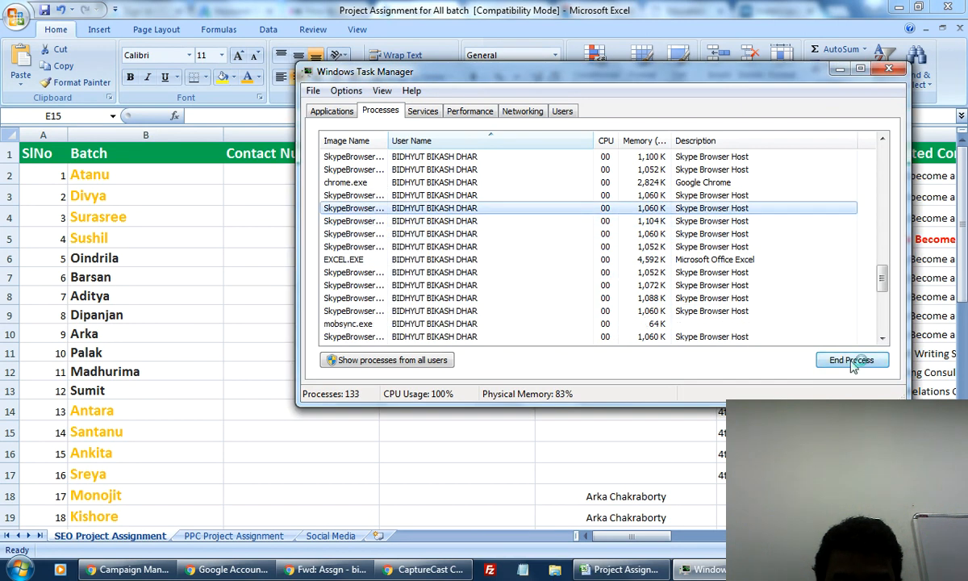
{"action": "left_click", "coordinate": [851, 361]}
{"action": "left_click", "coordinate": [521, 310]}
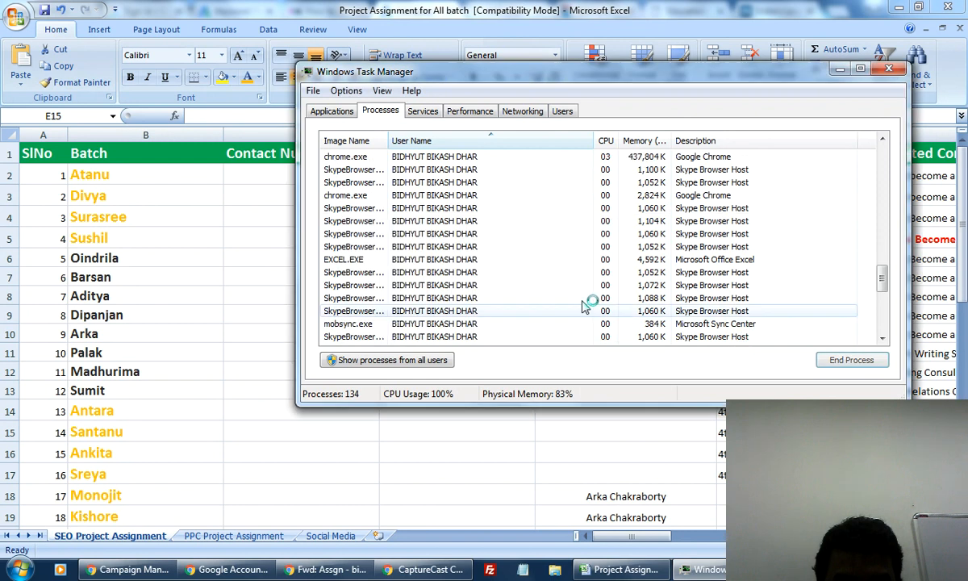
{"action": "left_click", "coordinate": [367, 234]}
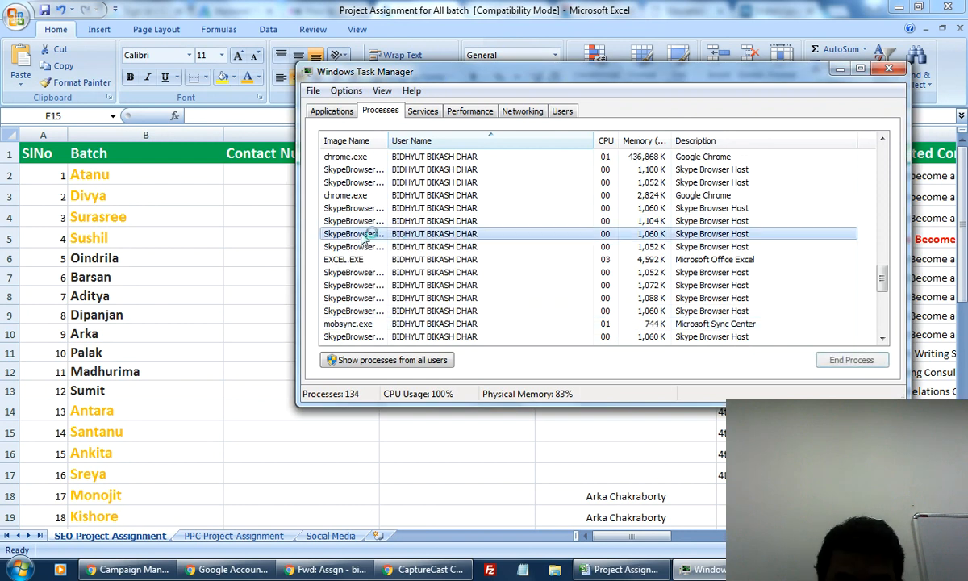
{"action": "left_click", "coordinate": [835, 361]}
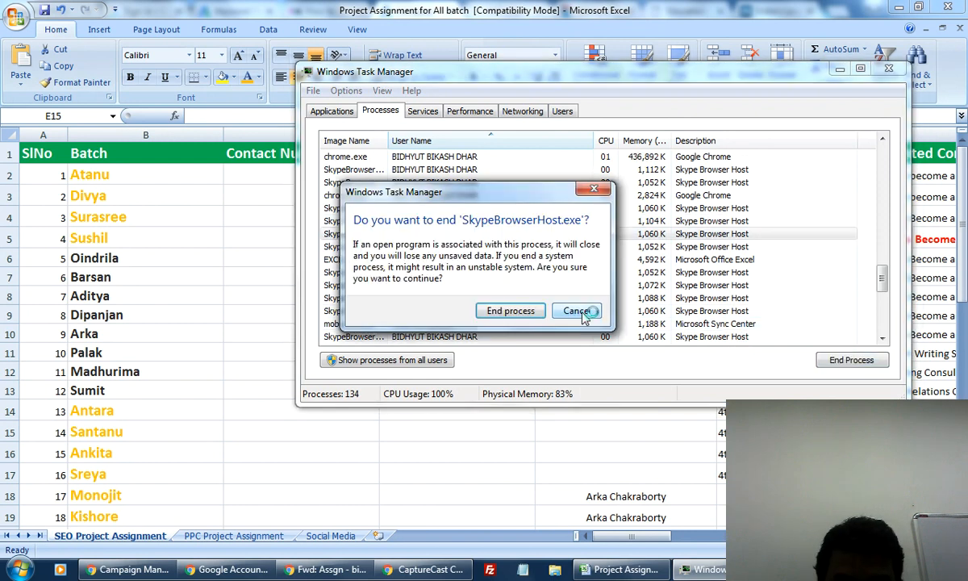
{"action": "left_click", "coordinate": [513, 311]}
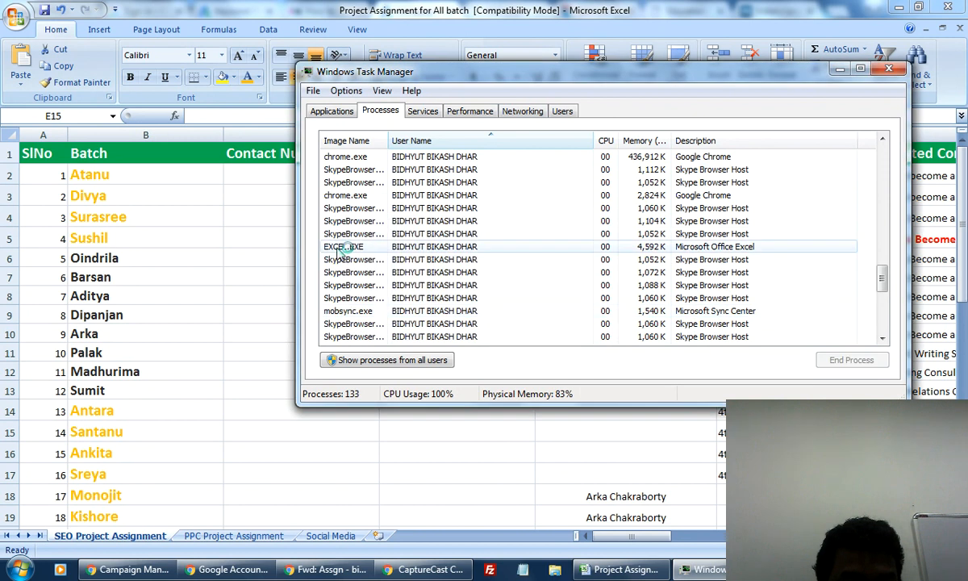
{"action": "left_click", "coordinate": [353, 221]}
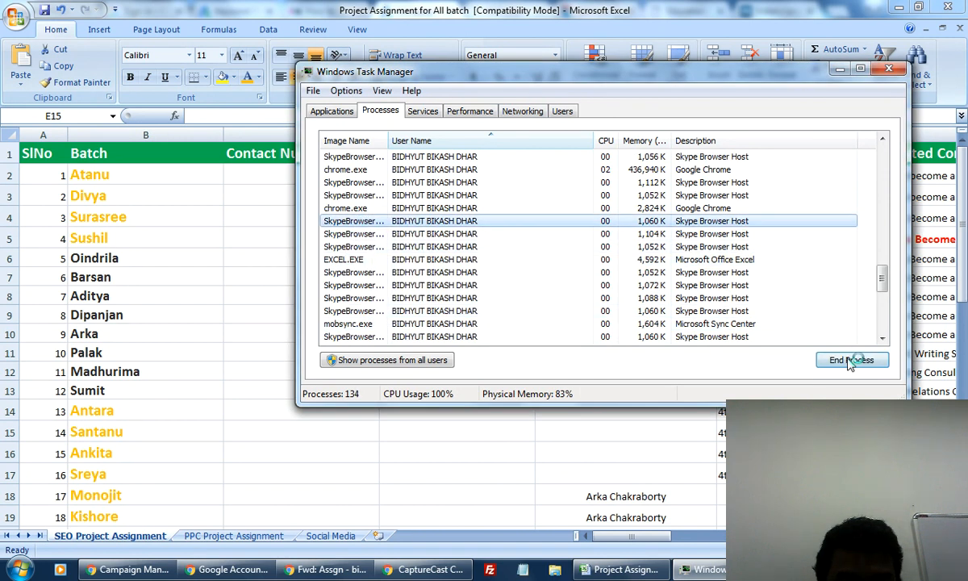
{"action": "left_click", "coordinate": [850, 361]}
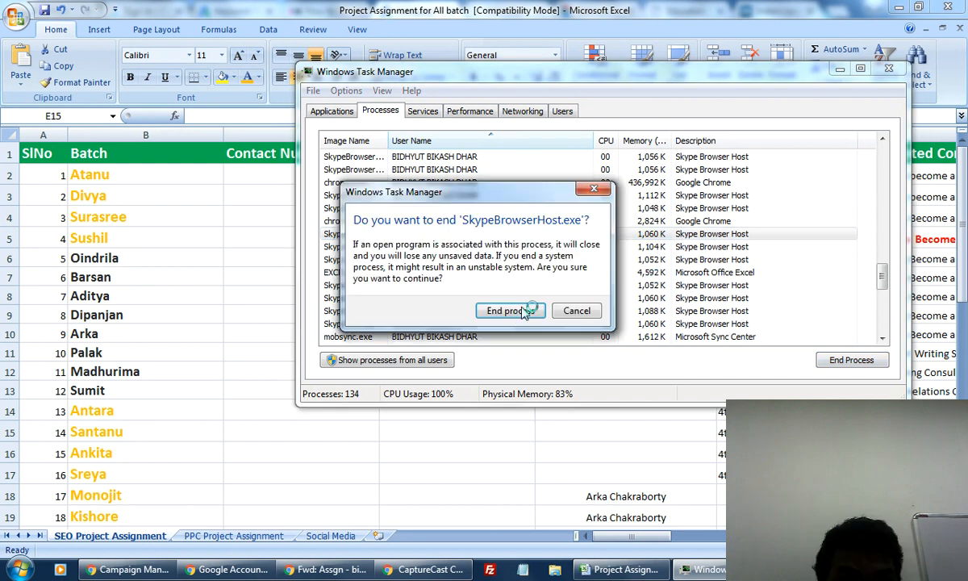
{"action": "left_click", "coordinate": [513, 314]}
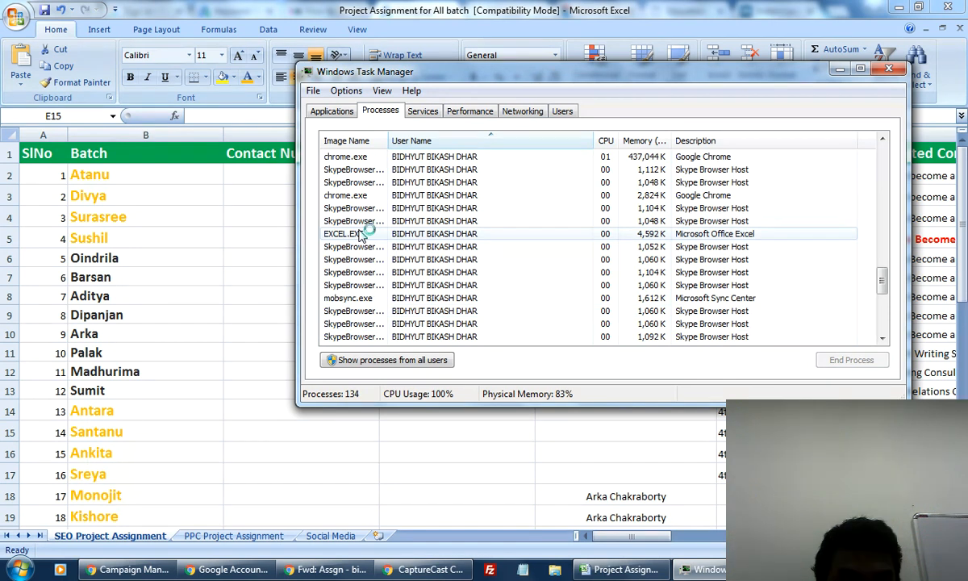
End the EXCEL.EXE process.
{"action": "left_click", "coordinate": [360, 233]}
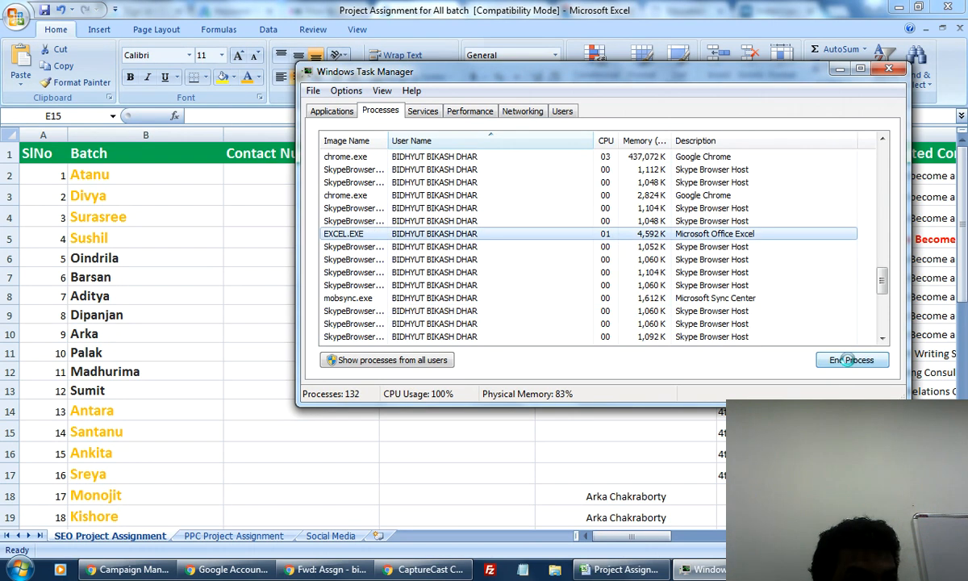
{"action": "left_click", "coordinate": [848, 361]}
{"action": "left_click", "coordinate": [524, 310]}
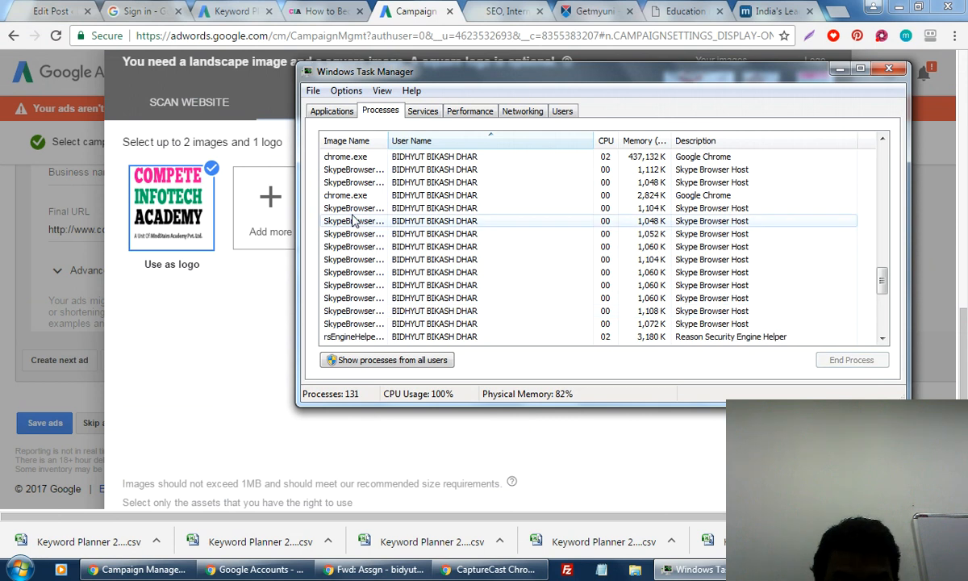
End three more SkypeBrowserHost.exe processes.
{"action": "left_click", "coordinate": [355, 221]}
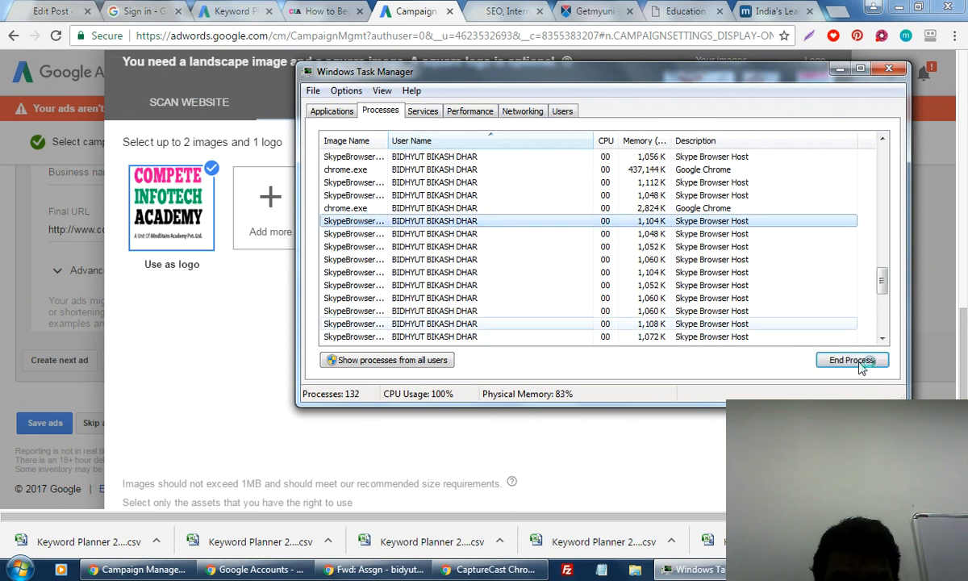
{"action": "left_click", "coordinate": [839, 361]}
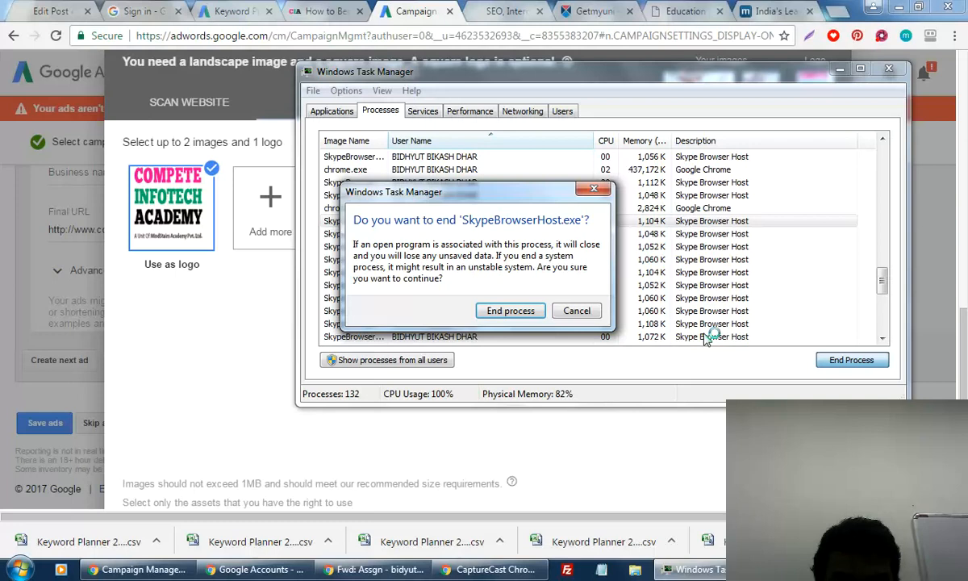
{"action": "left_click", "coordinate": [523, 311]}
{"action": "left_click", "coordinate": [355, 272]}
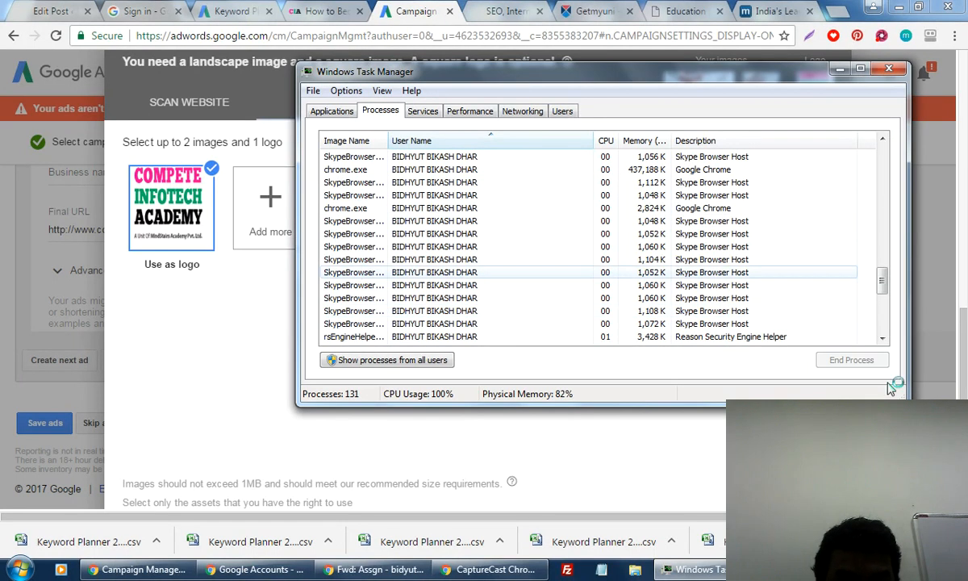
{"action": "left_click", "coordinate": [847, 361]}
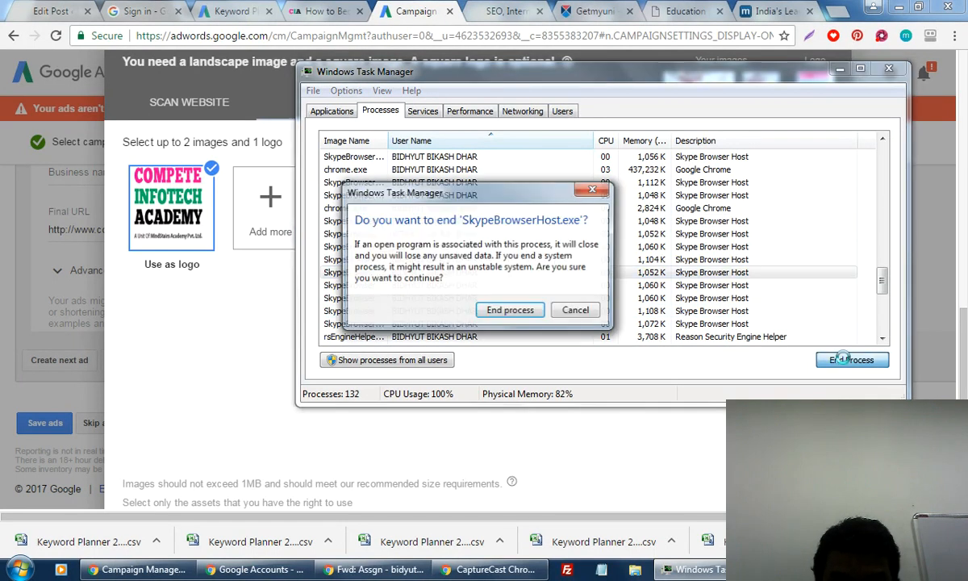
{"action": "left_click", "coordinate": [535, 316]}
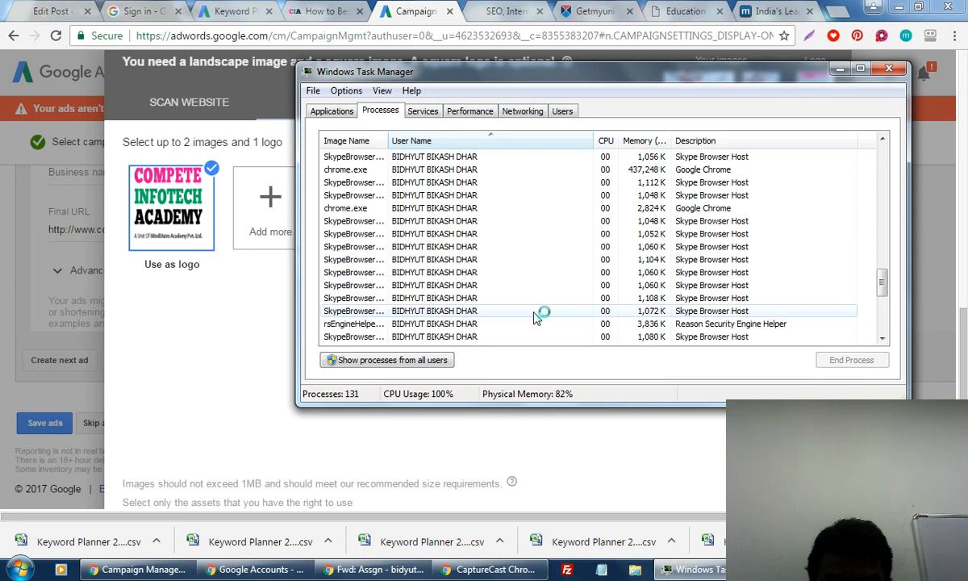
{"action": "left_click", "coordinate": [355, 278]}
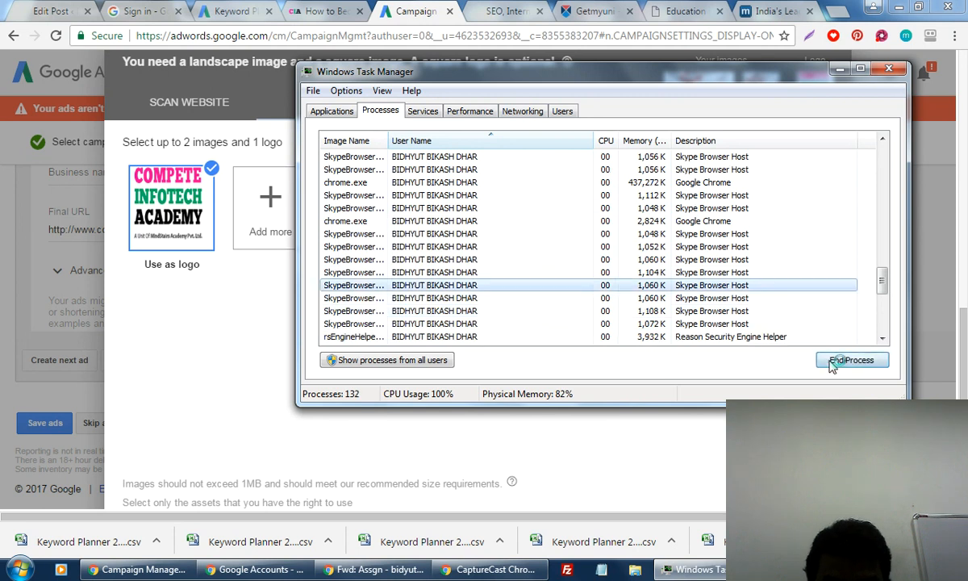
{"action": "left_click", "coordinate": [842, 364]}
{"action": "key", "text": "Return"}
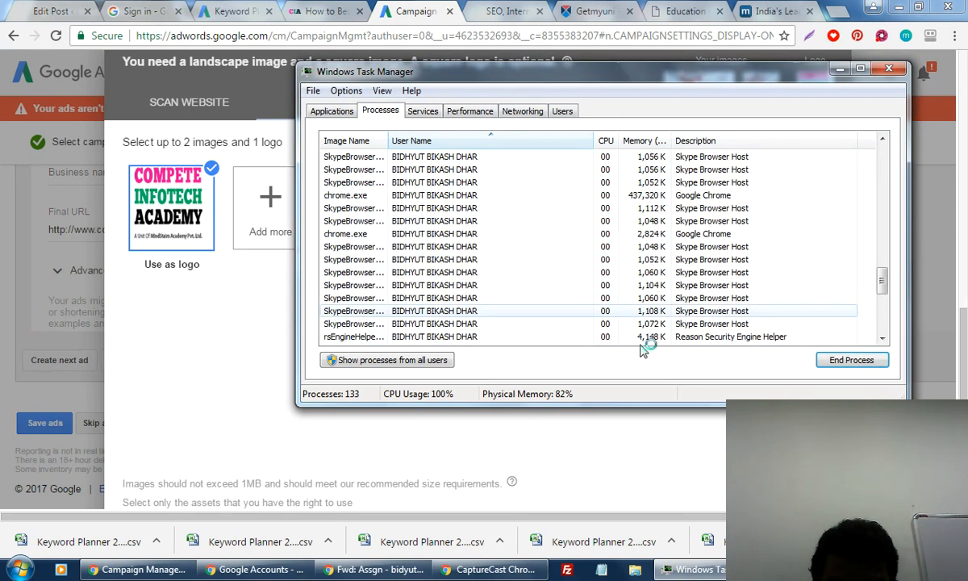
Check the Performance and Applications views, then close Task Manager and return to AdWords.
{"action": "left_click", "coordinate": [471, 112]}
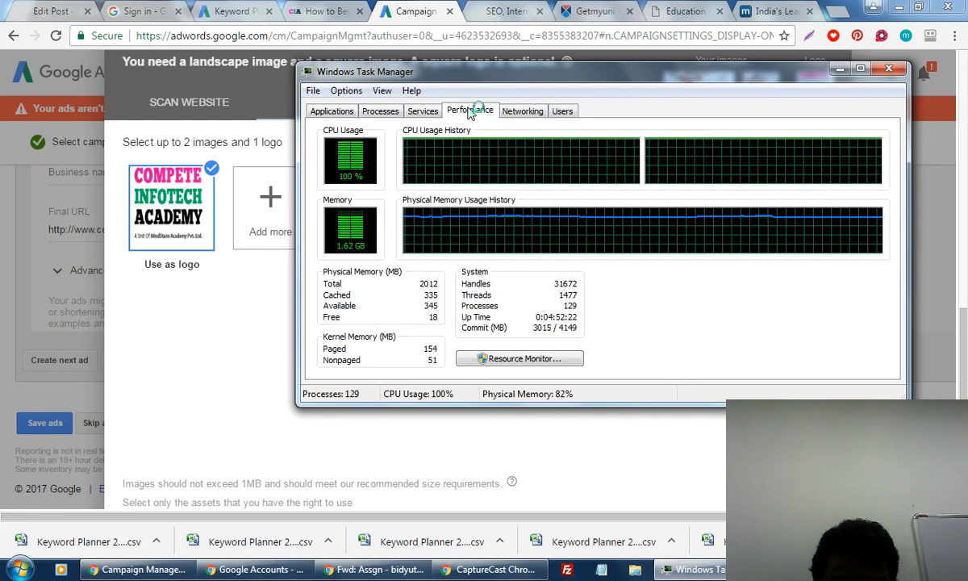
{"action": "left_click", "coordinate": [344, 112]}
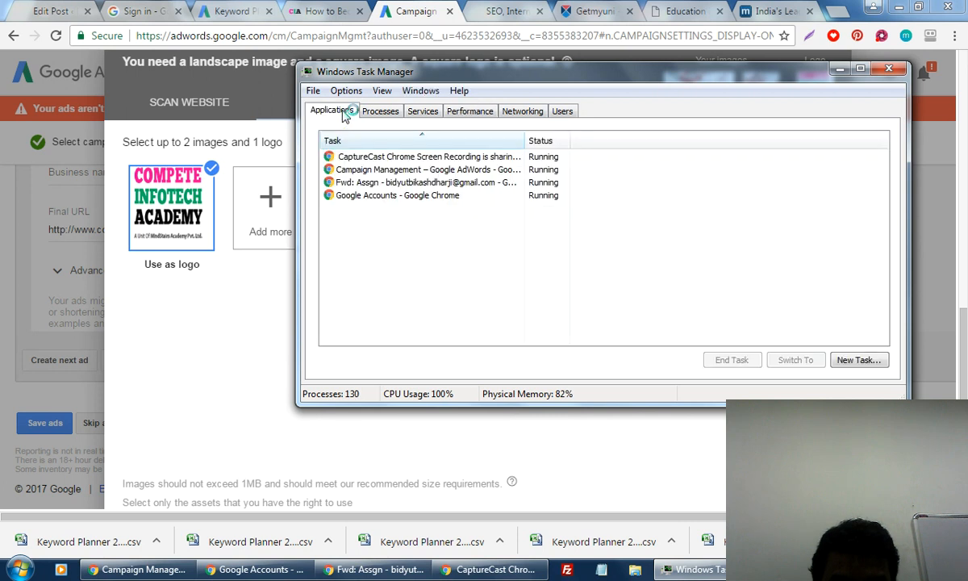
{"action": "left_click", "coordinate": [379, 113]}
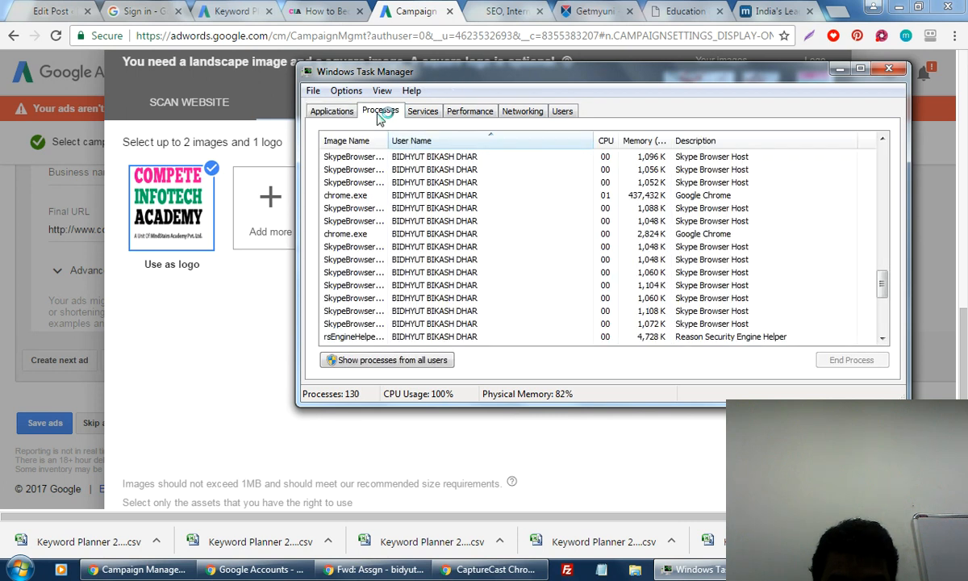
{"action": "left_click", "coordinate": [888, 68]}
{"action": "left_click", "coordinate": [484, 339]}
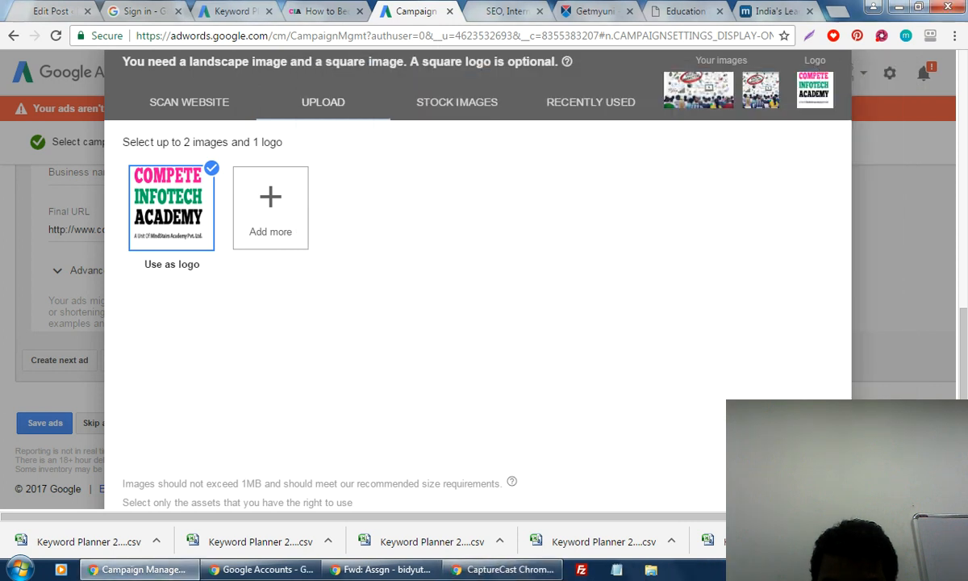
Dismiss the image picker and set the short headline to 'Learn Digital Marketing', dropping 'Training'.
{"action": "key", "text": "Escape"}
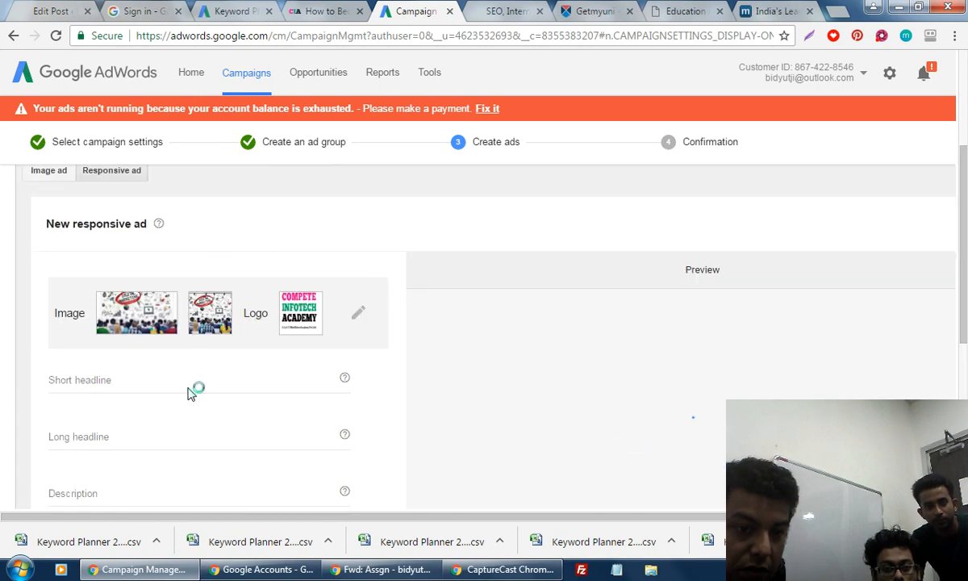
{"action": "left_click", "coordinate": [135, 391]}
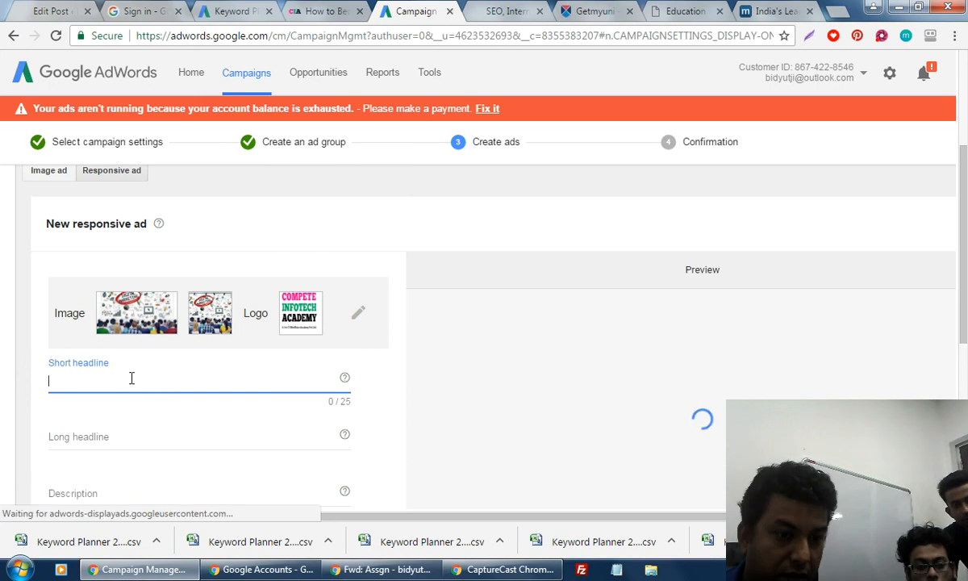
{"action": "type", "text": "Dig"}
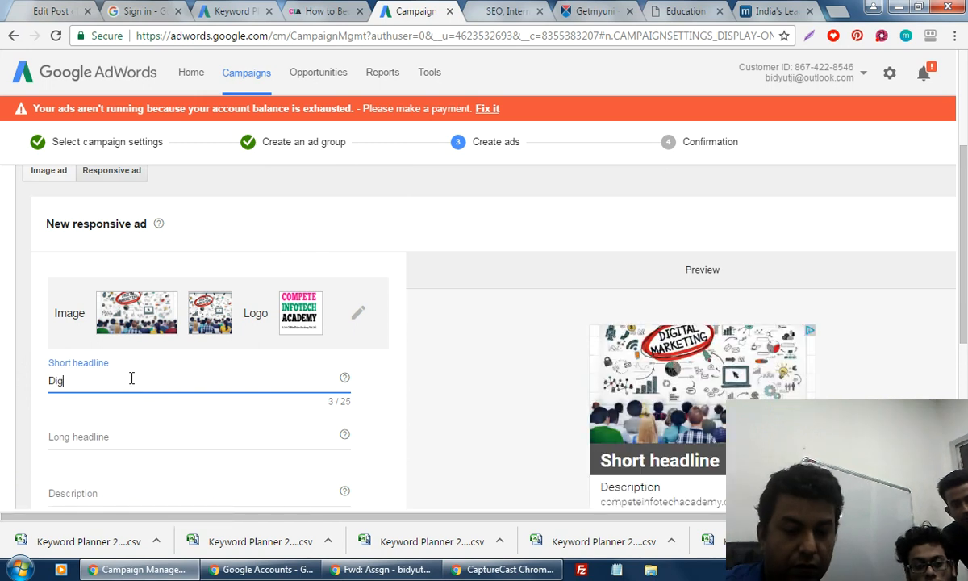
{"action": "type", "text": "o"}
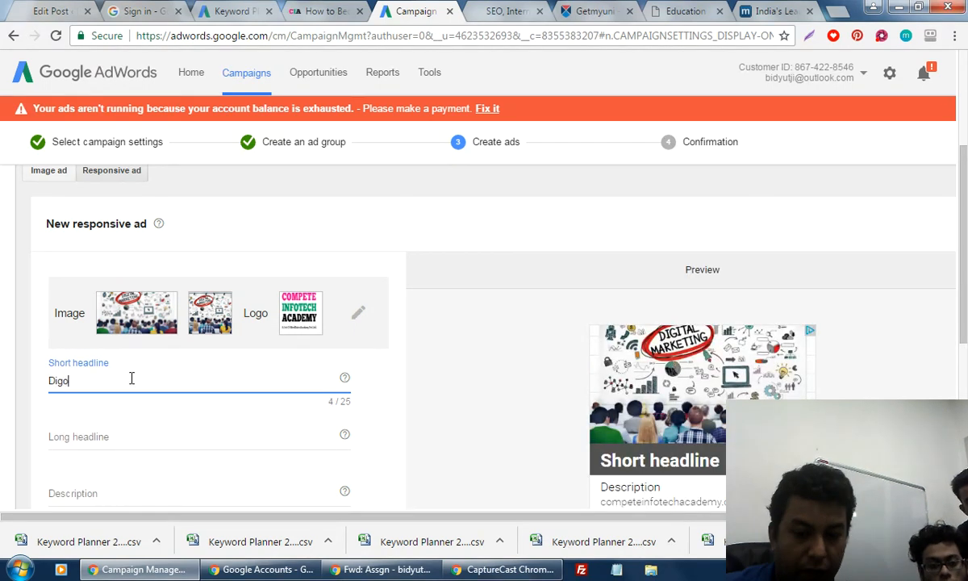
{"action": "key", "text": "BackSpace"}
{"action": "type", "text": "ital Ma"}
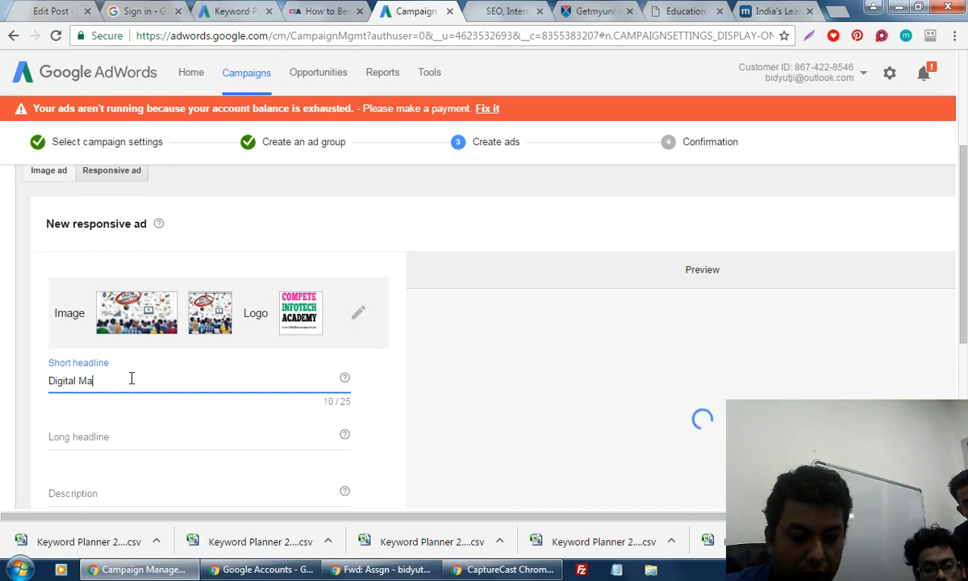
{"action": "type", "text": "rket"}
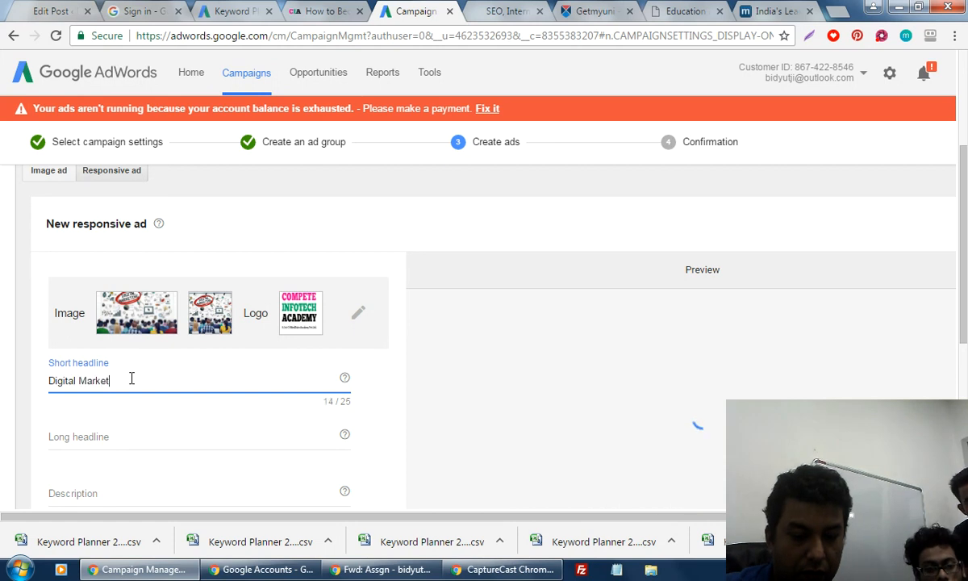
{"action": "type", "text": "ing"}
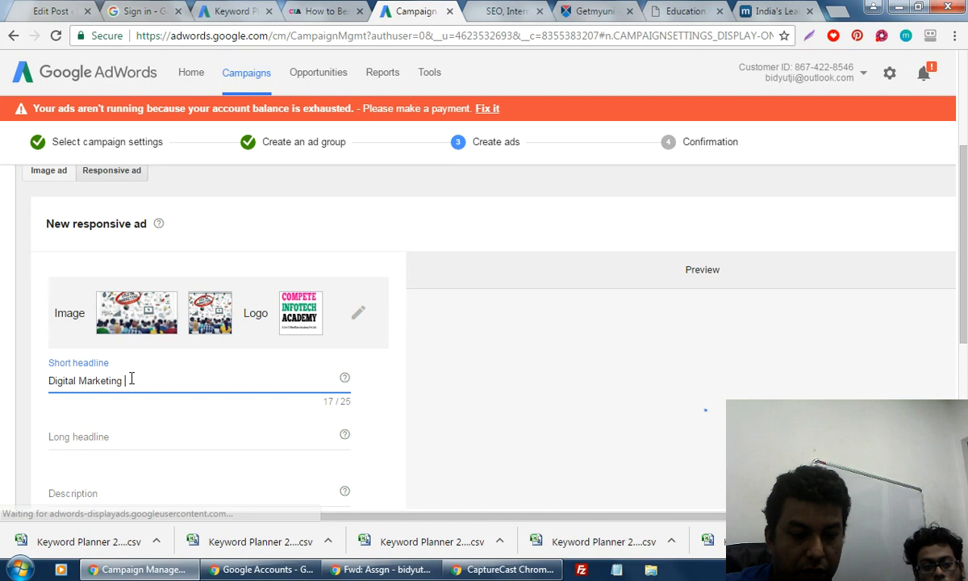
{"action": "type", "text": " Training"}
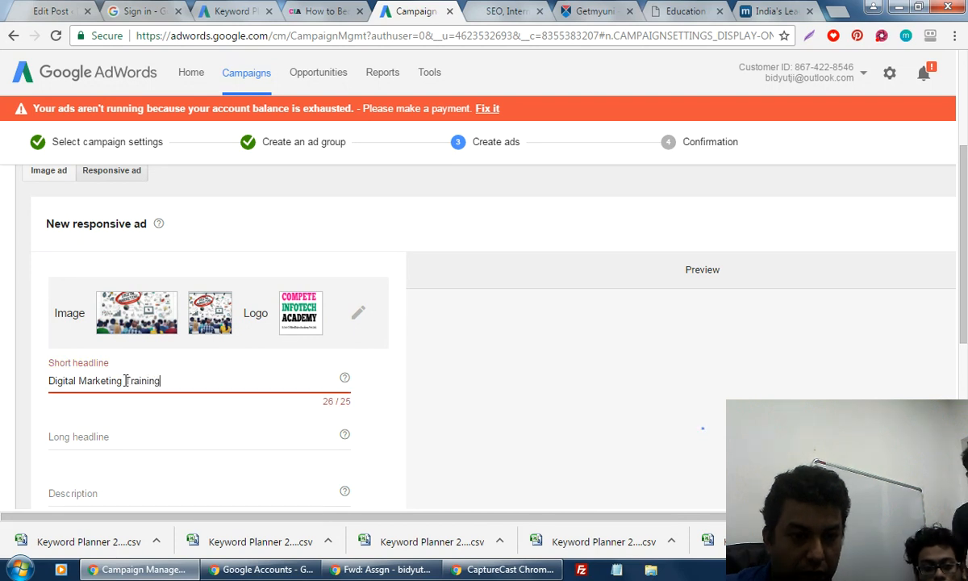
{"action": "double_click", "coordinate": [233, 391]}
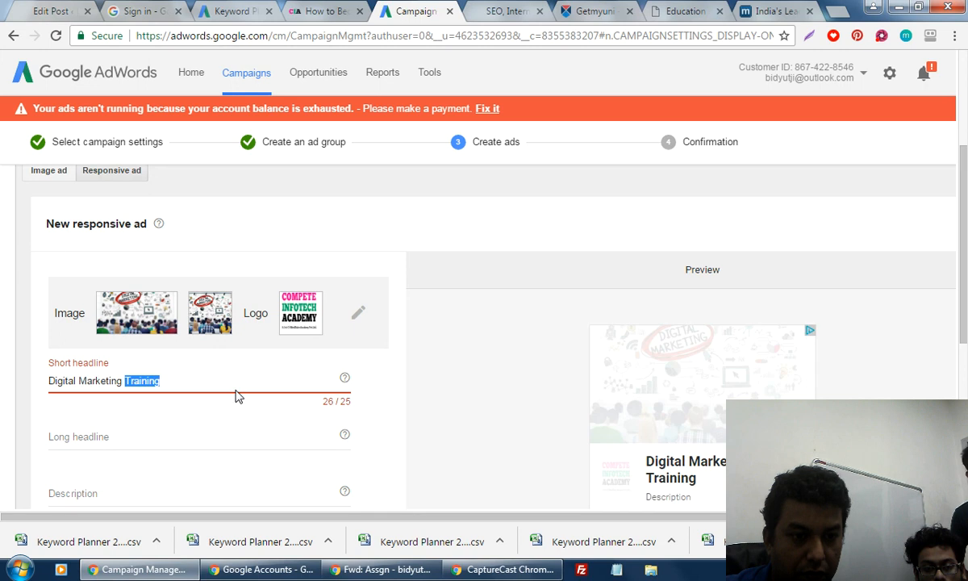
{"action": "key", "text": "BackSpace"}
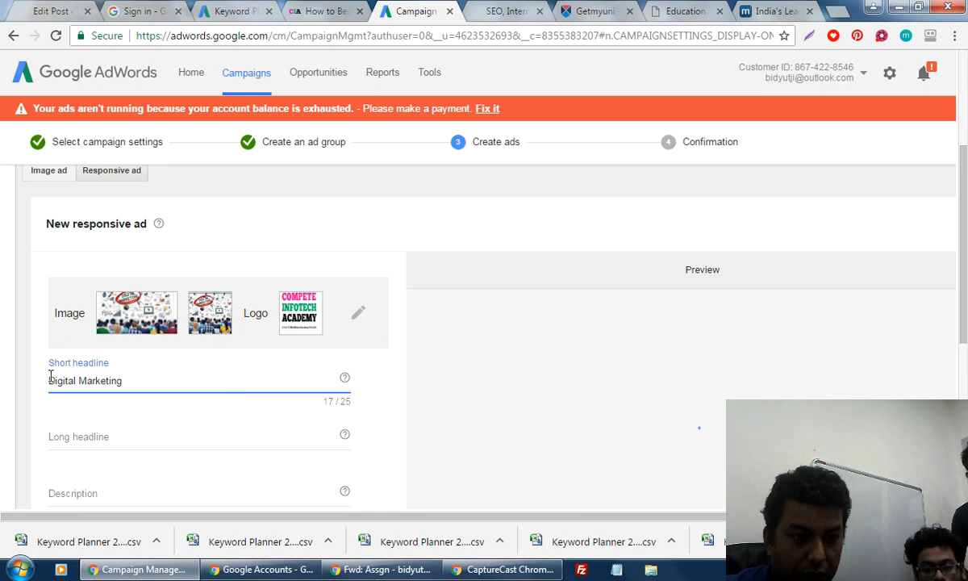
{"action": "left_click", "coordinate": [50, 377]}
{"action": "type", "text": "Learn"}
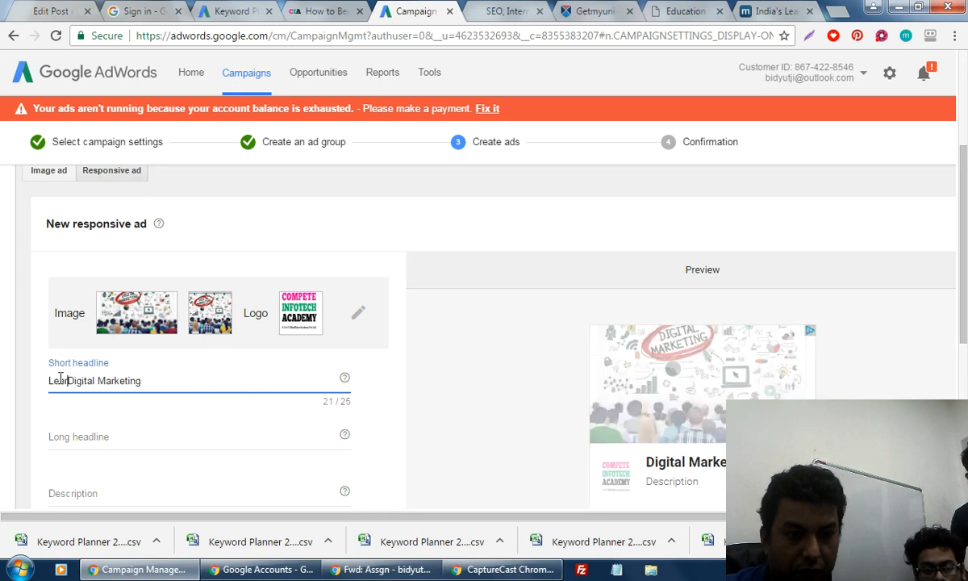
{"action": "left_click", "coordinate": [87, 438]}
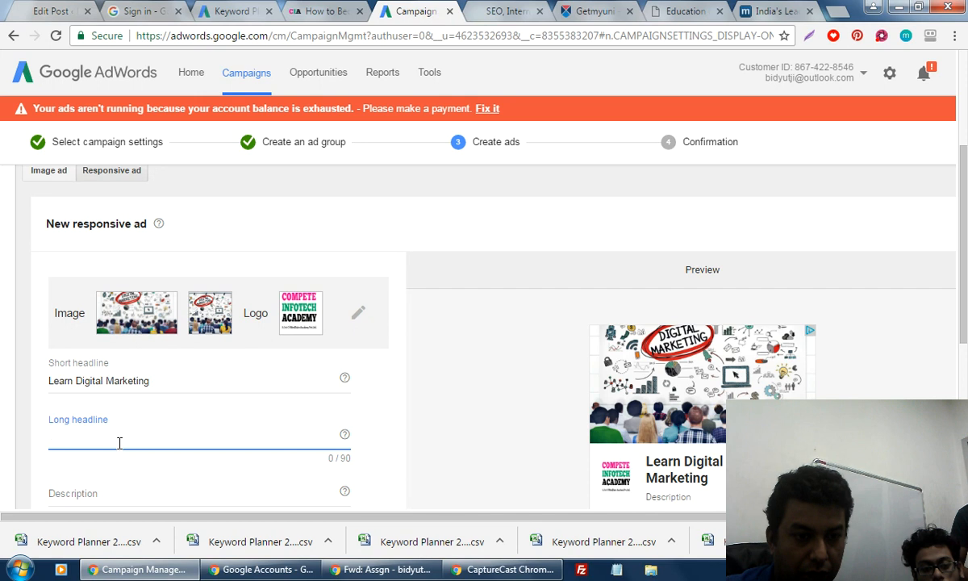
Write the long headline with call and WhatsApp numbers offering a 'Free Demo Digital Marketing Class for You'.
{"action": "type", "text": "Cal"}
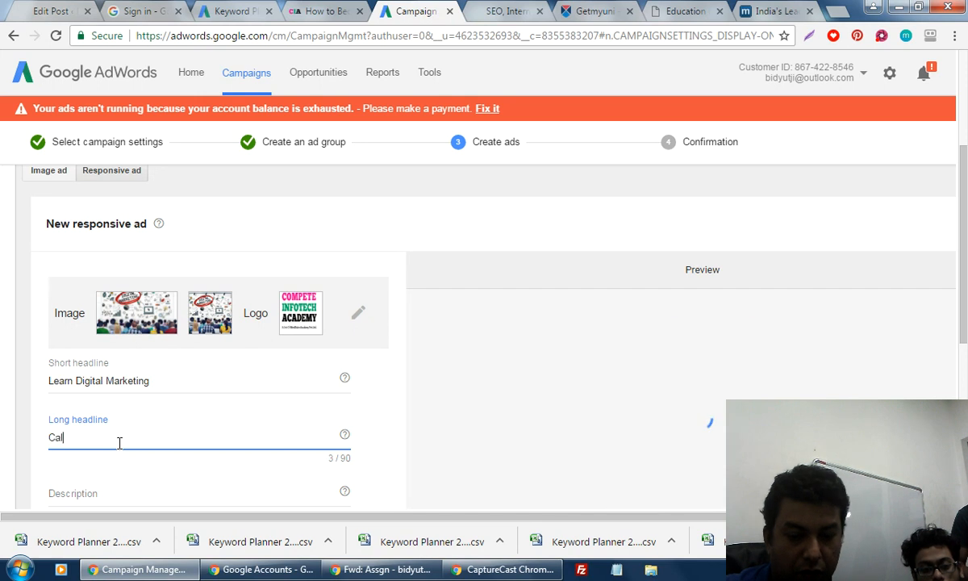
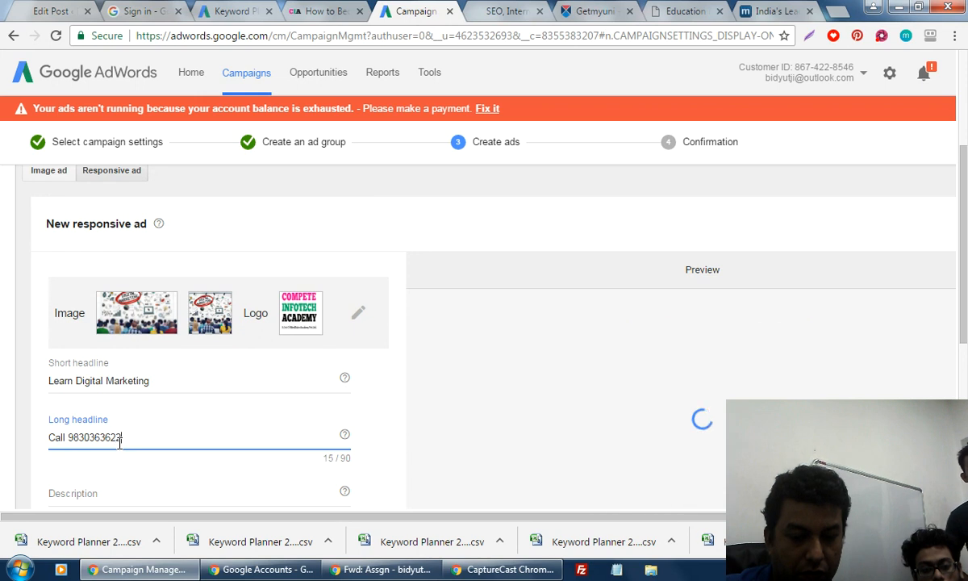
{"action": "type", "text": "2"}
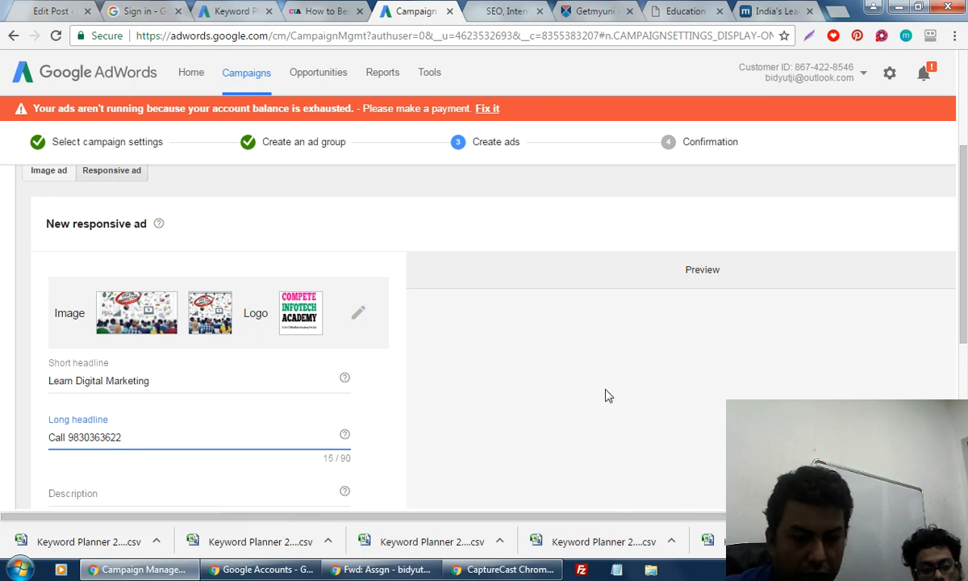
{"action": "type", "text": " or Wh"}
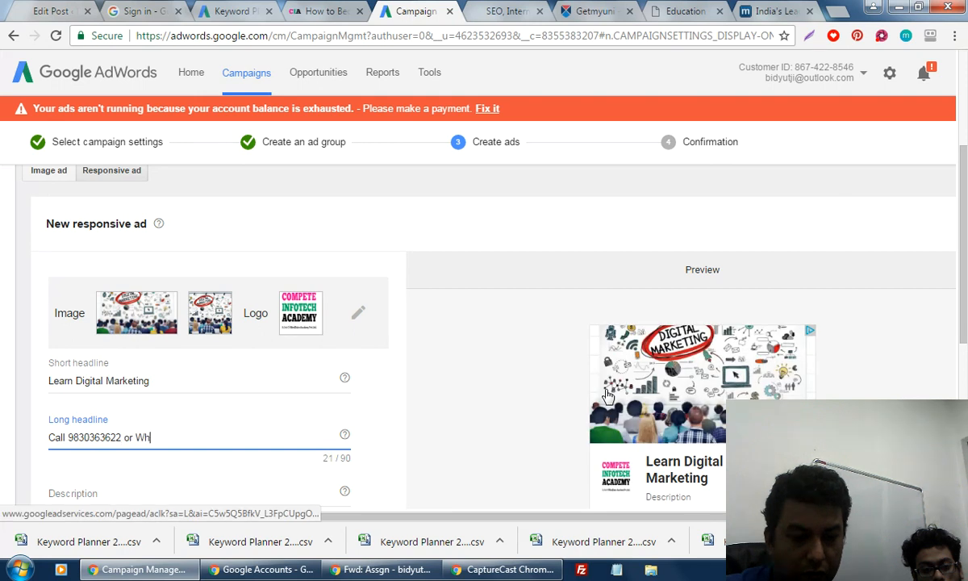
{"action": "type", "text": "atsApp "}
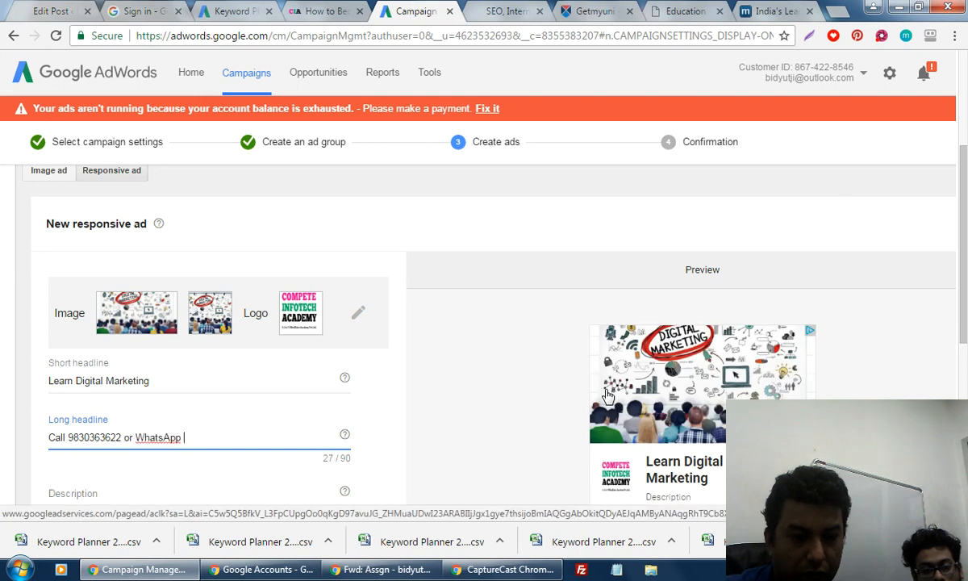
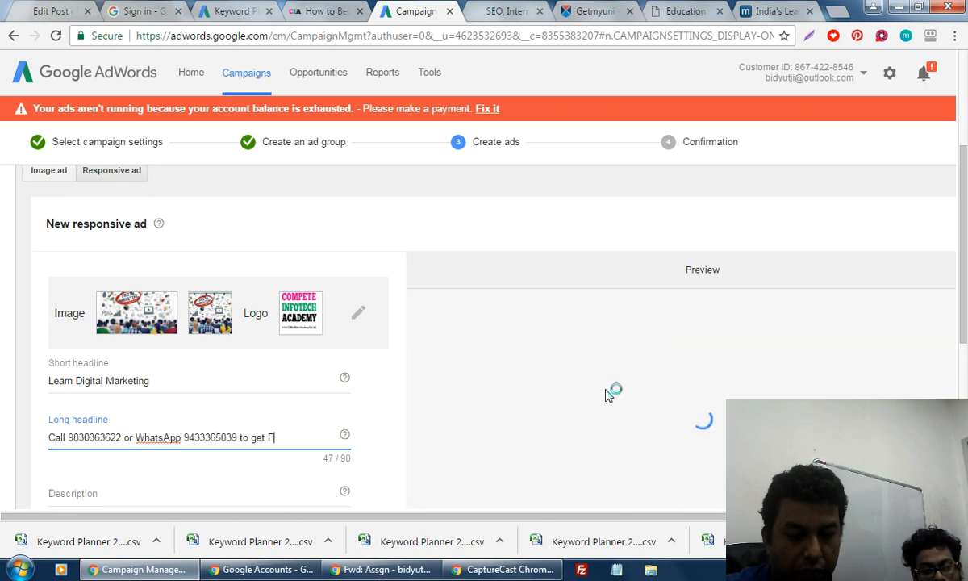
{"action": "type", "text": "ree Demo"}
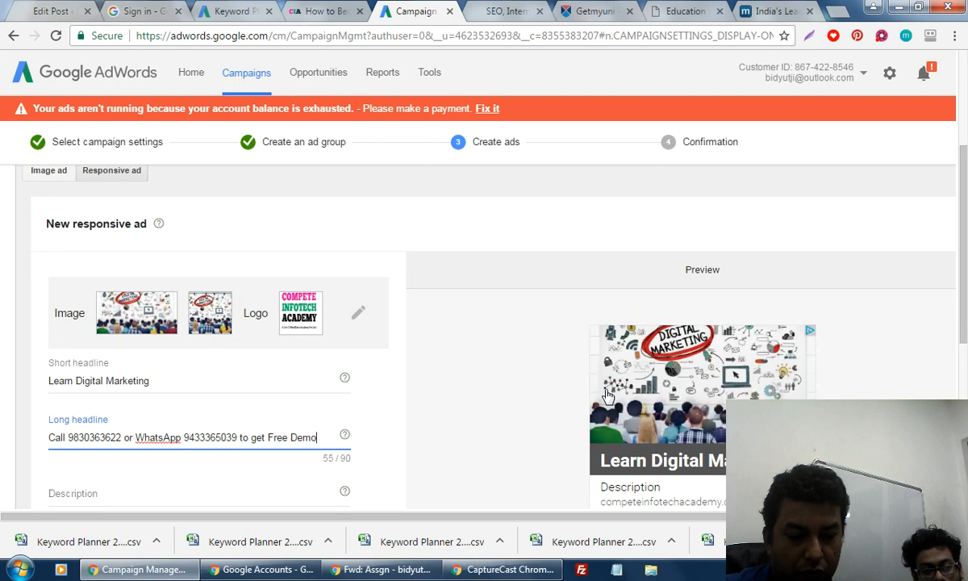
{"action": "type", "text": " Class"}
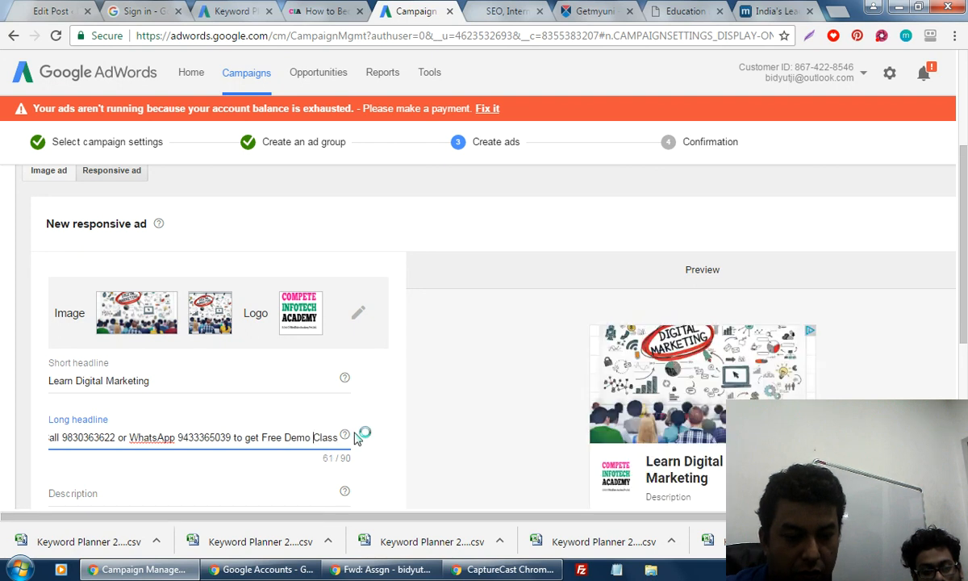
{"action": "type", "text": "Digi"}
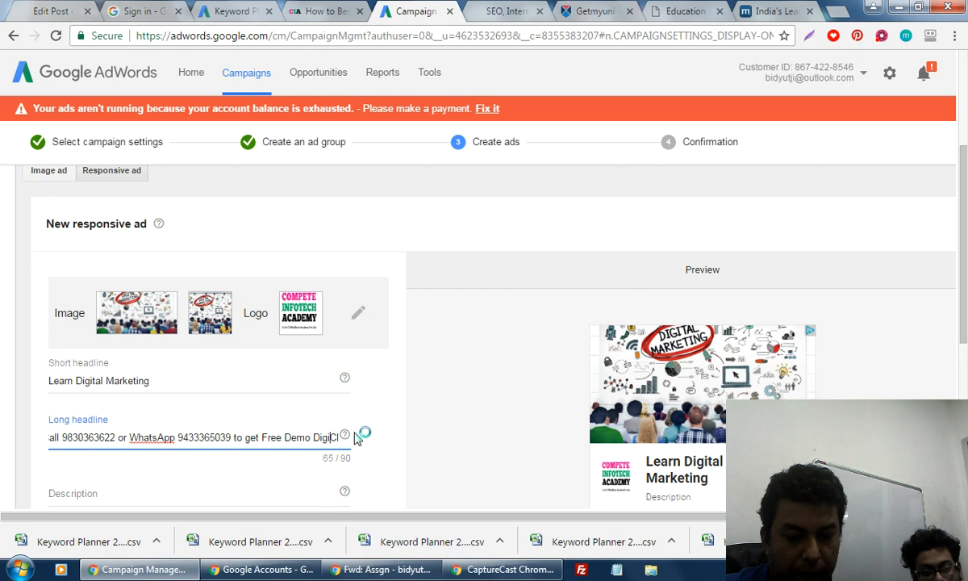
{"action": "type", "text": "tal Marketi"}
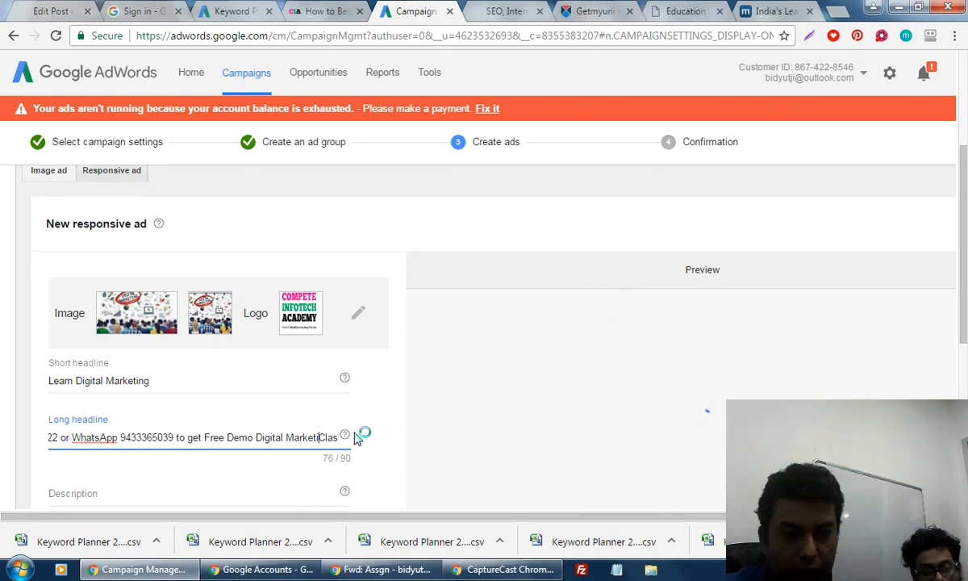
{"action": "type", "text": "ng"}
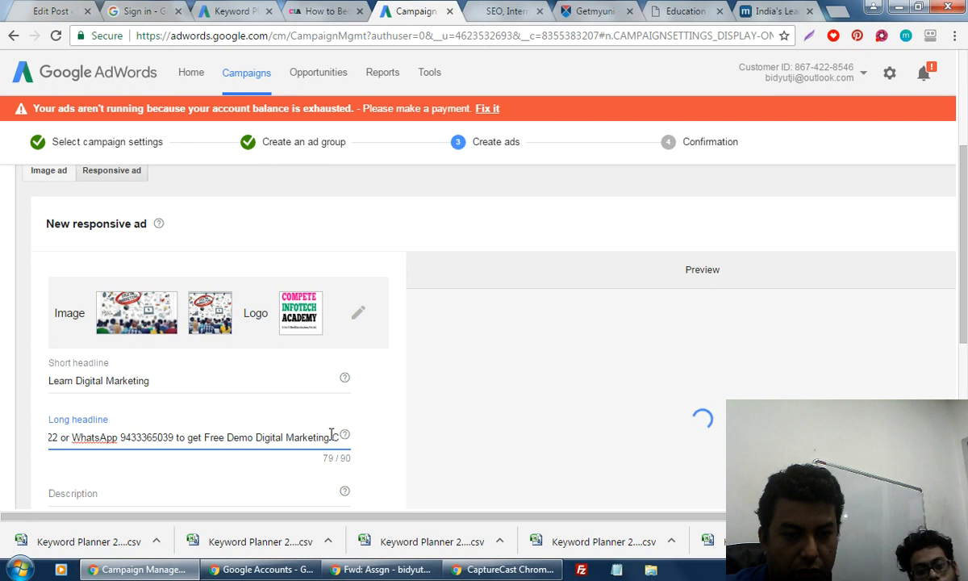
{"action": "left_click_drag", "start_coordinate": [331, 435], "coordinate": [389, 435]}
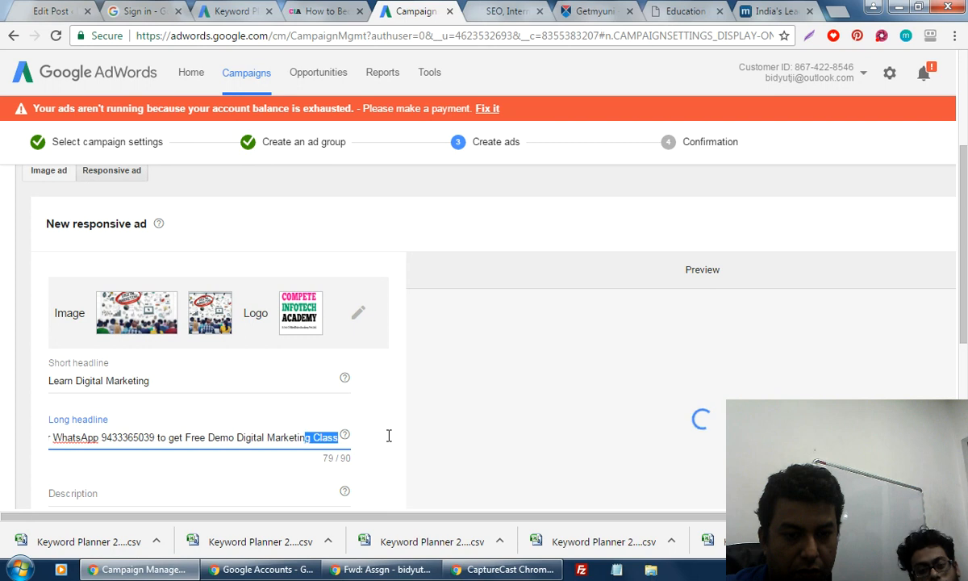
{"action": "left_click", "coordinate": [334, 437]}
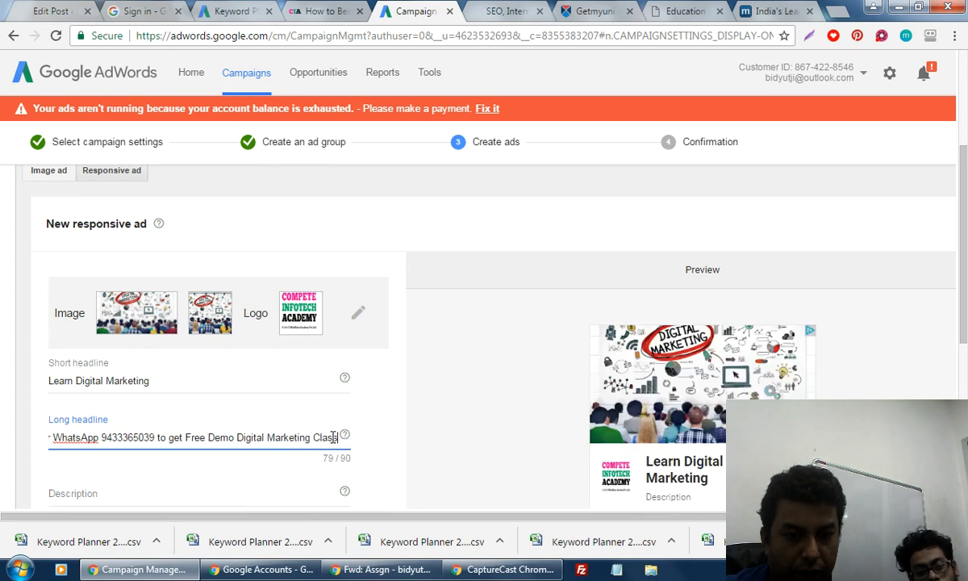
{"action": "type", "text": "f"}
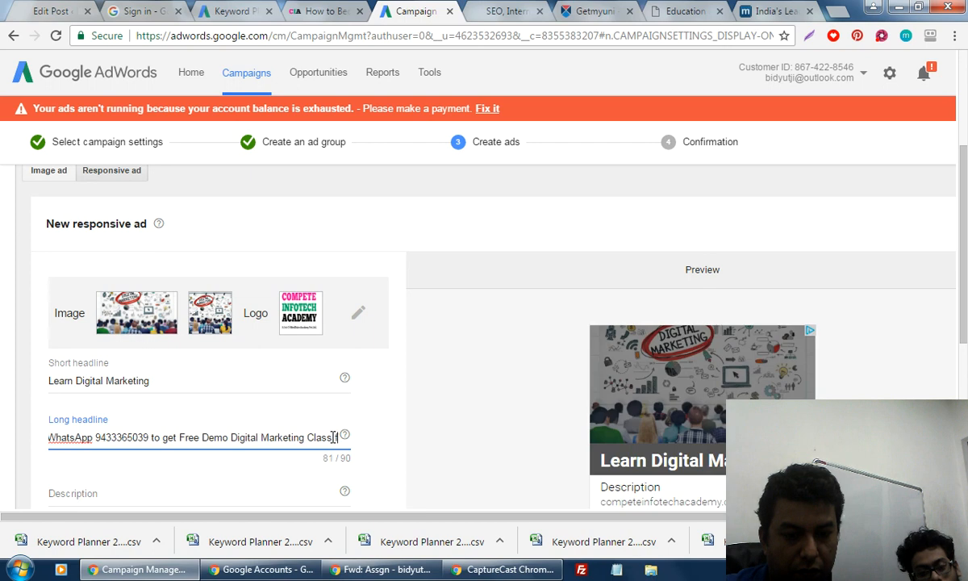
{"action": "type", "text": "or You"}
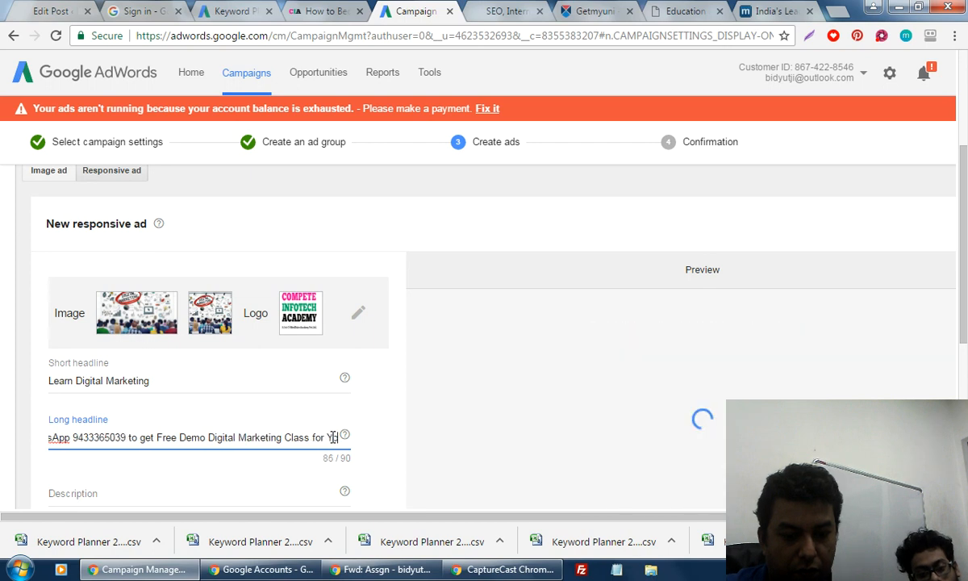
{"action": "key", "text": "BackSpace"}
{"action": "key", "text": "BackSpace"}
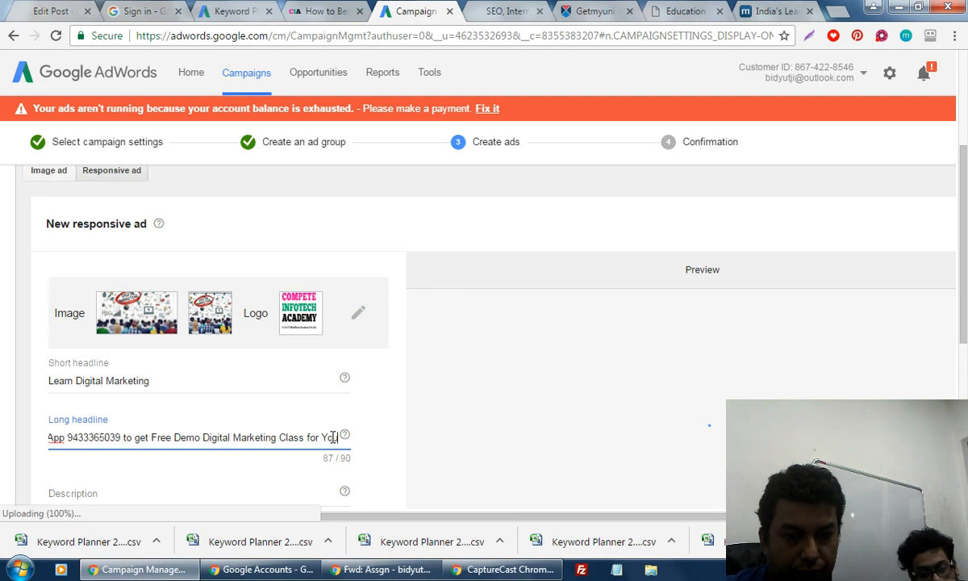
{"action": "type", "text": "u"}
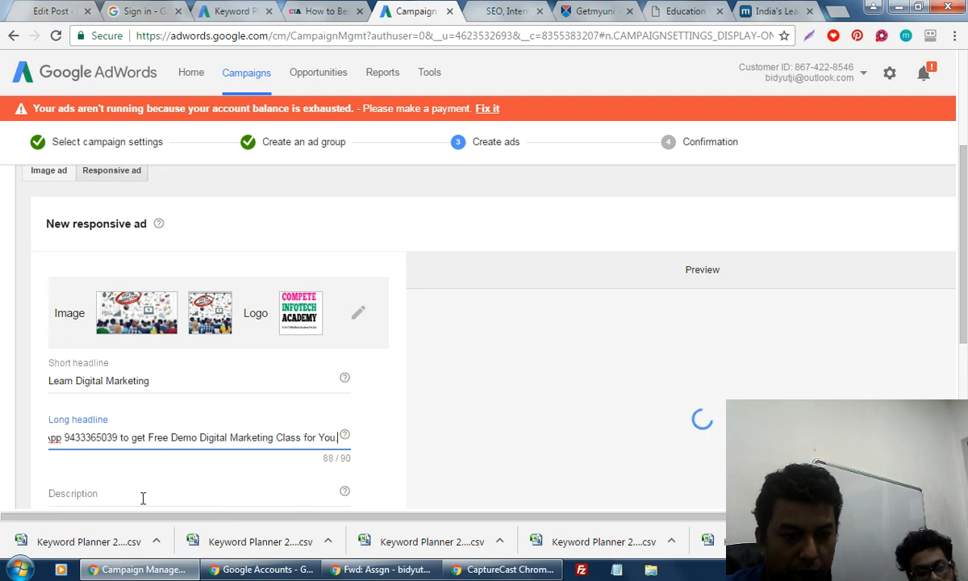
{"action": "key", "text": "Tab"}
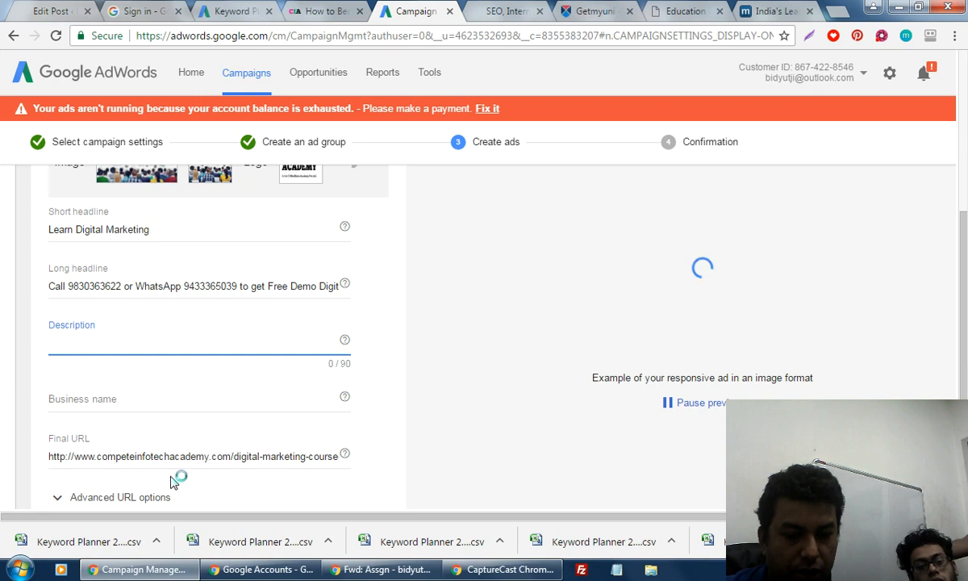
Start the description with 'Only 5 Seats Letf. Get Full Time', capitalising Get.
{"action": "type", "text": "Only "}
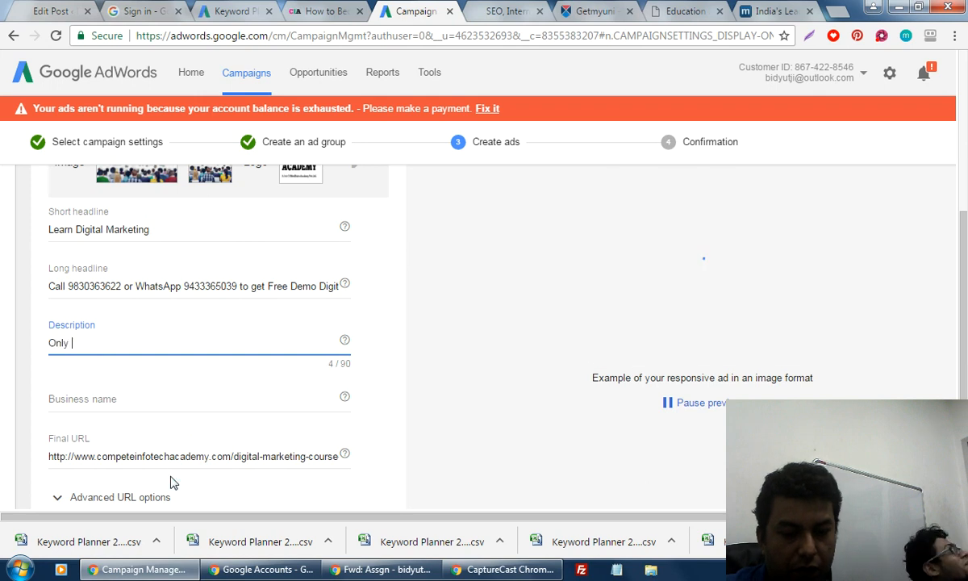
{"action": "type", "text": "5 Seats "}
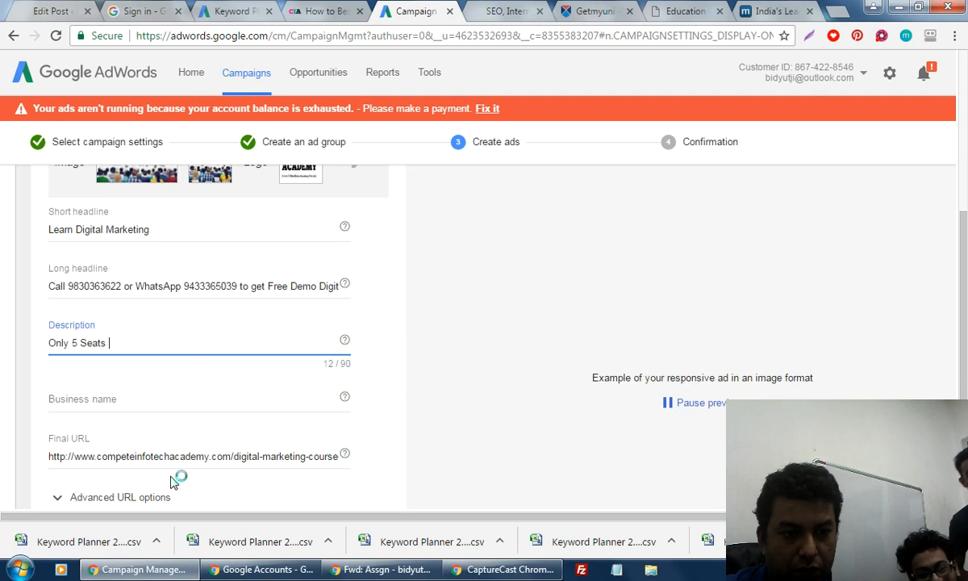
{"action": "type", "text": "Letf"}
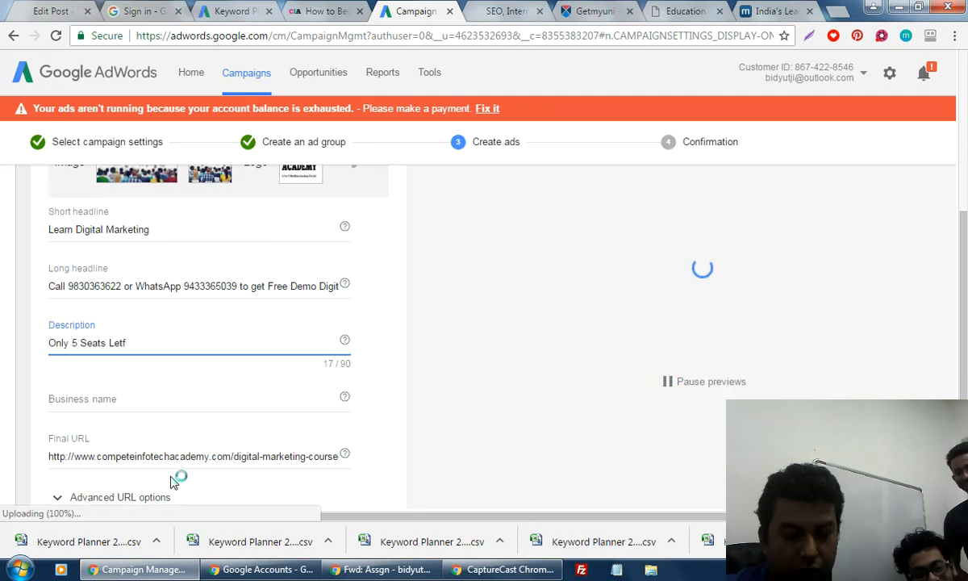
{"action": "type", "text": ". L"}
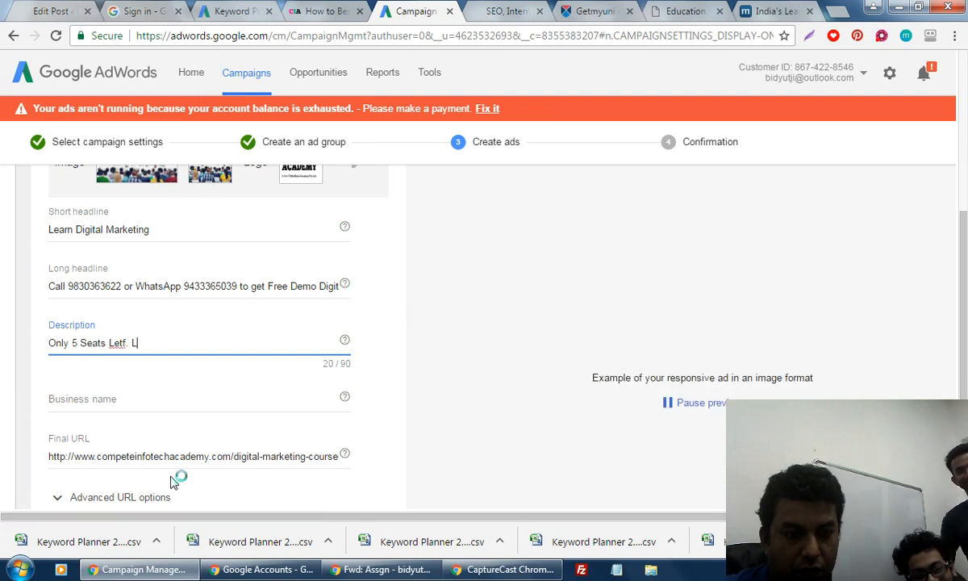
{"action": "type", "text": "earn"}
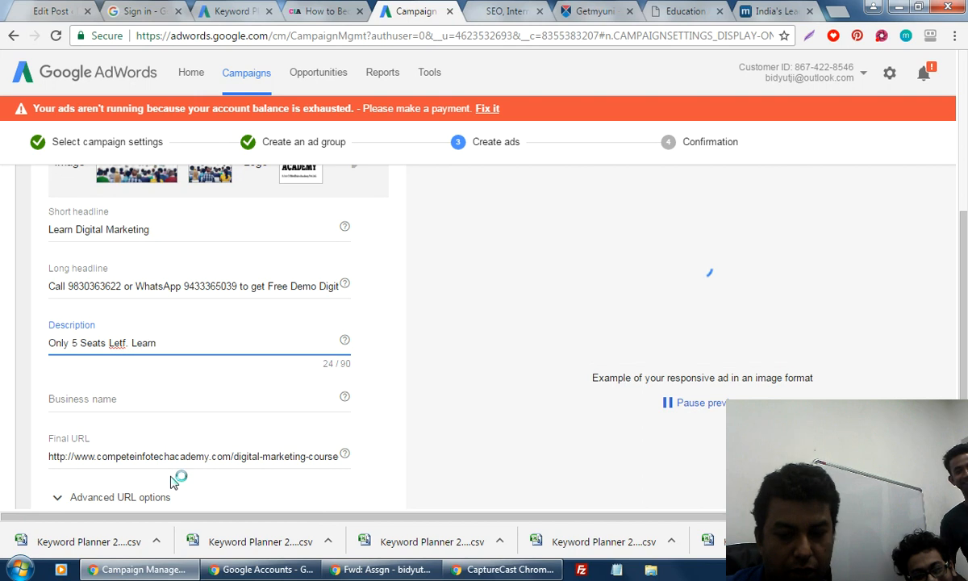
{"action": "key", "text": "BackSpace"}
{"action": "key", "text": "BackSpace"}
{"action": "key", "text": "BackSpace"}
{"action": "key", "text": "BackSpace"}
{"action": "key", "text": "BackSpace"}
{"action": "key", "text": "BackSpace"}
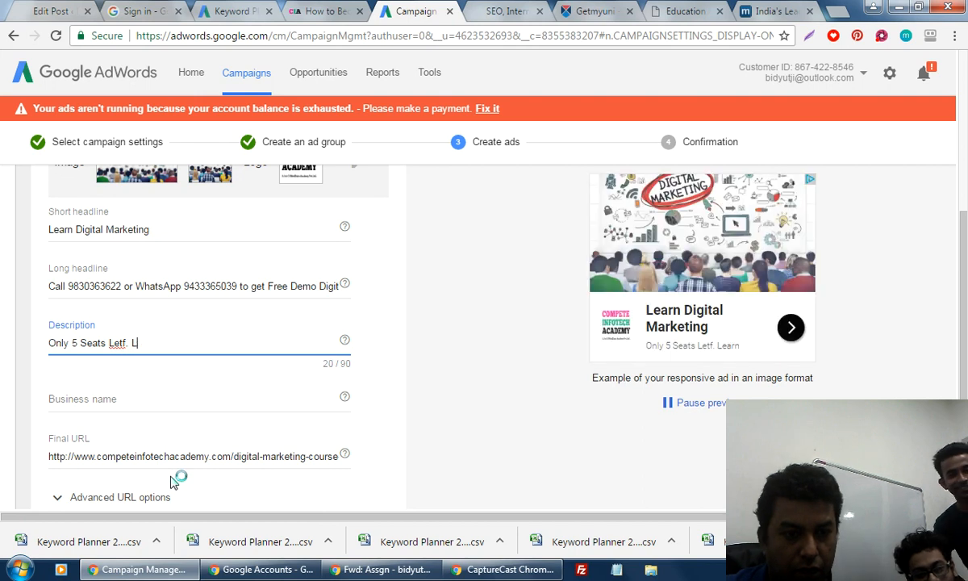
{"action": "type", "text": "get F"}
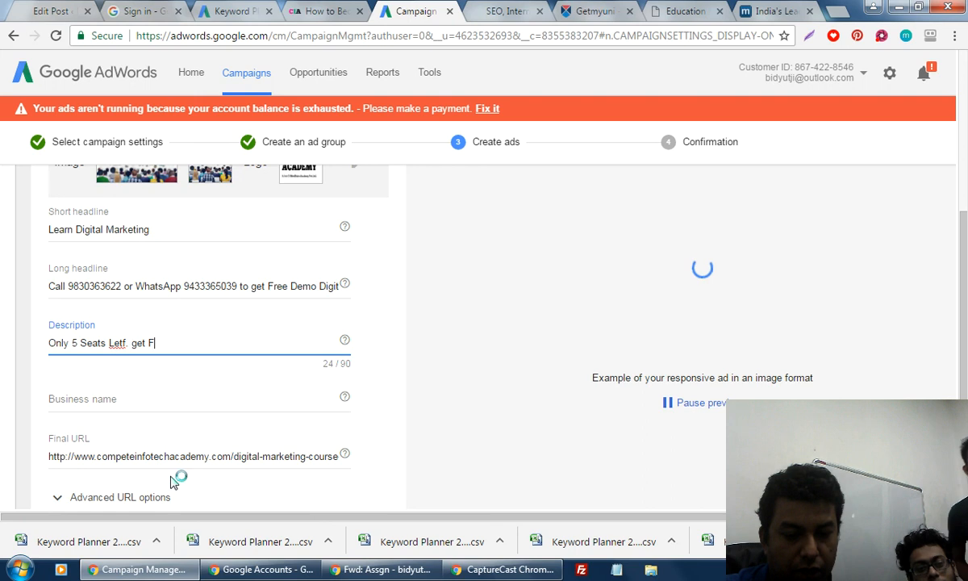
{"action": "type", "text": "ull T"}
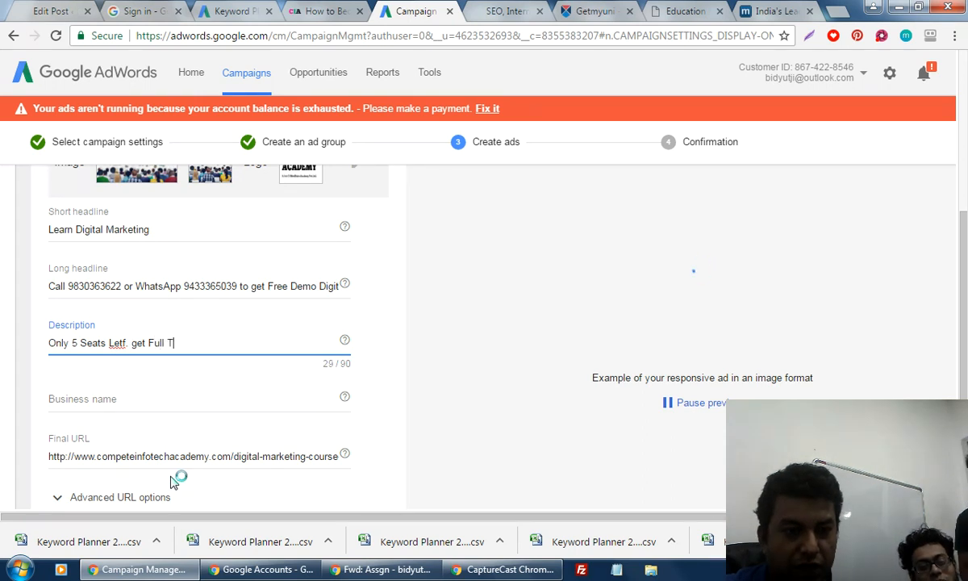
{"action": "type", "text": "ime"}
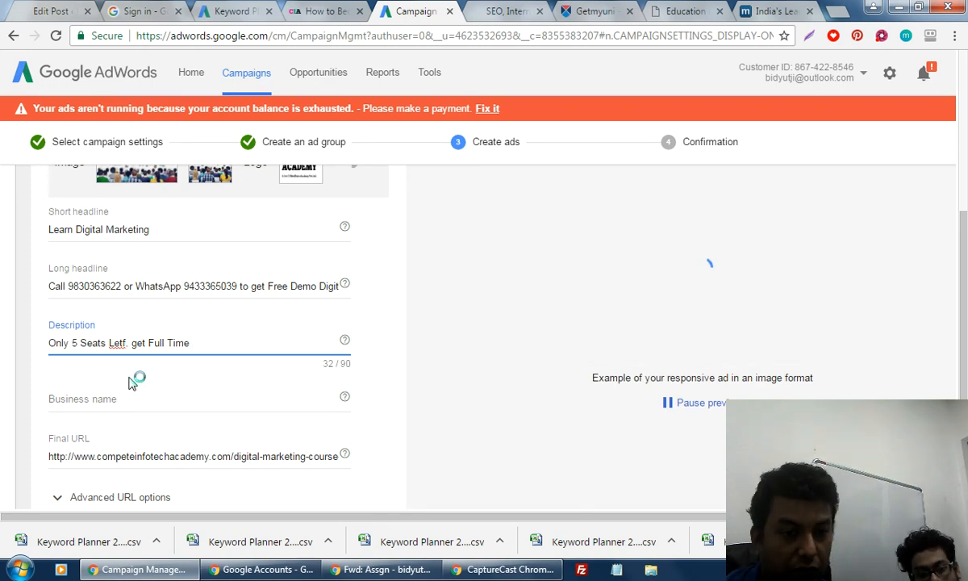
{"action": "left_click", "coordinate": [137, 342]}
{"action": "key", "text": "BackSpace"}
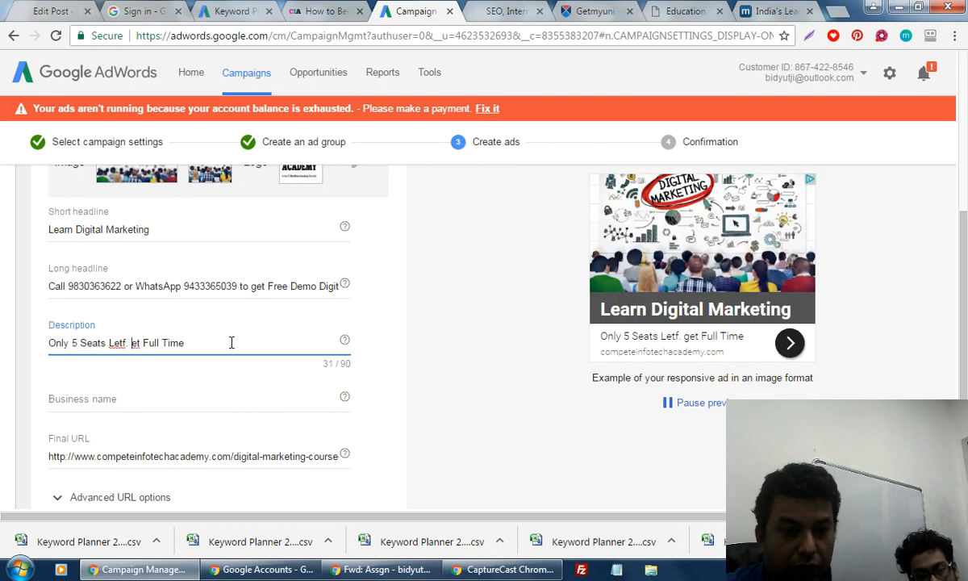
{"action": "type", "text": "G"}
{"action": "left_click", "coordinate": [226, 342]}
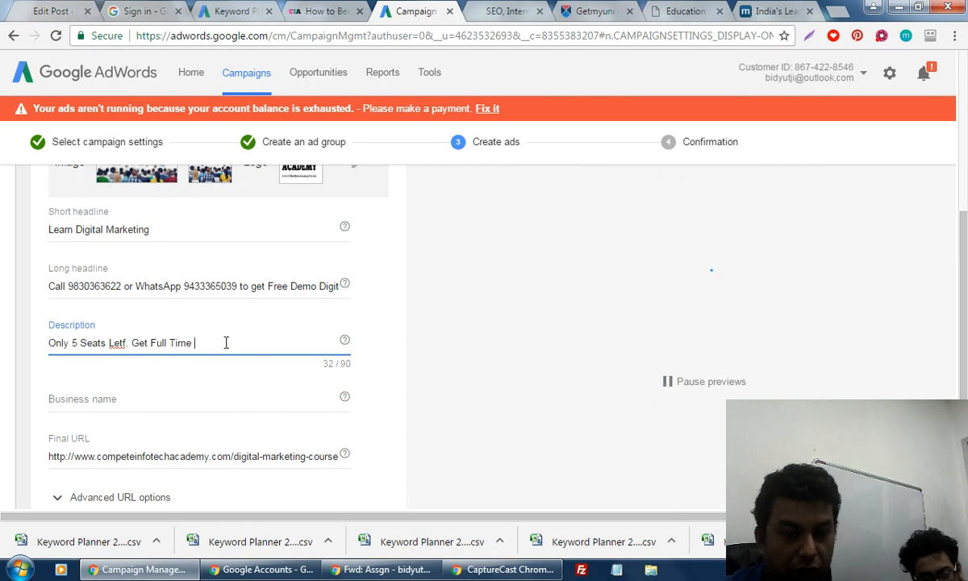
Continue it with 'Part Time, Freelancing Digital marketing Jobs 7 Earn Money.'.
{"action": "type", "text": "P"}
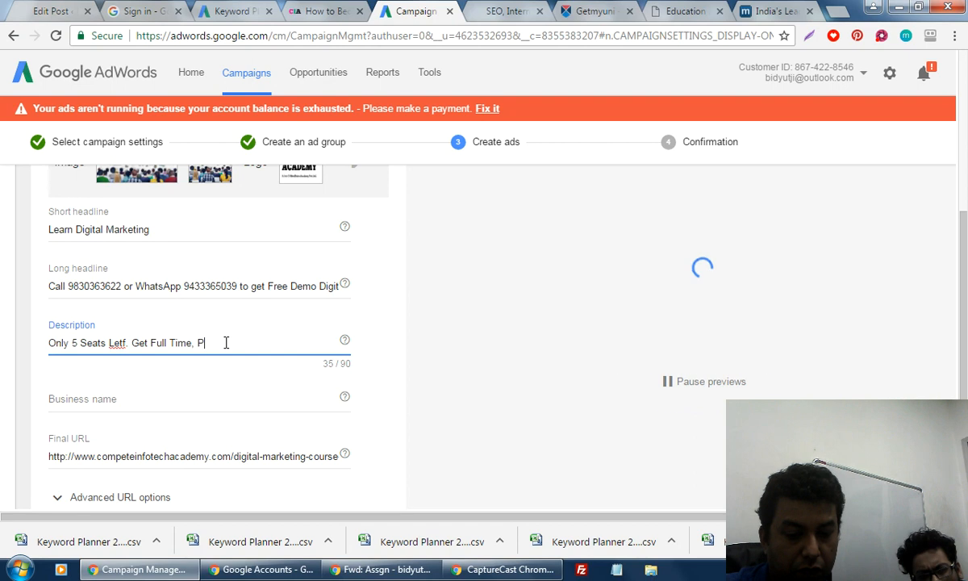
{"action": "type", "text": "art Time,"}
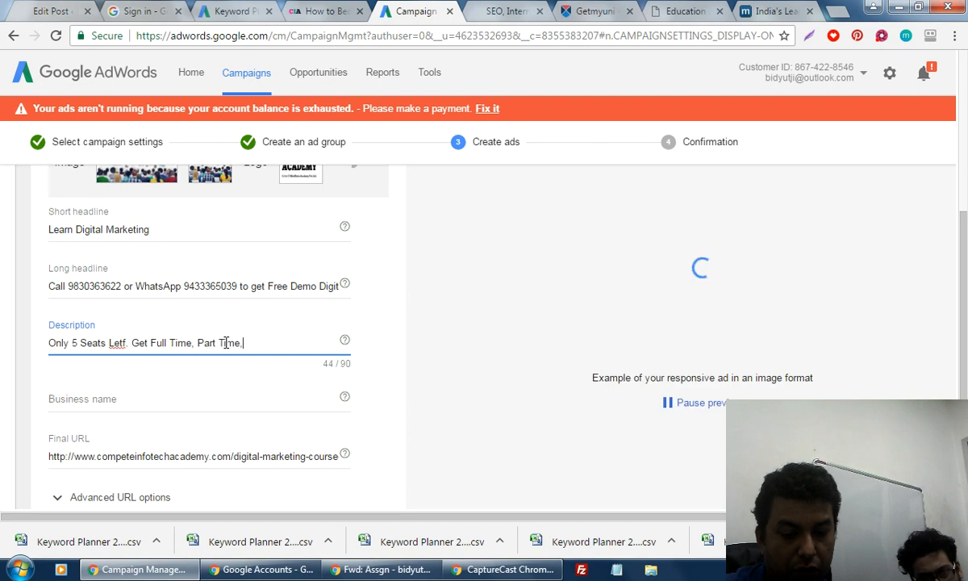
{"action": "type", "text": " Freelanc"}
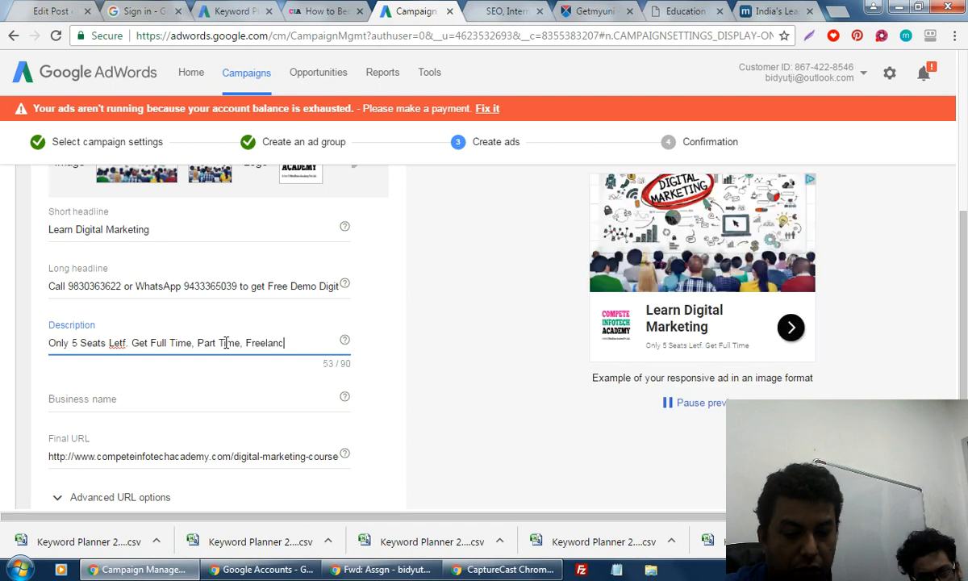
{"action": "type", "text": "ing Digita"}
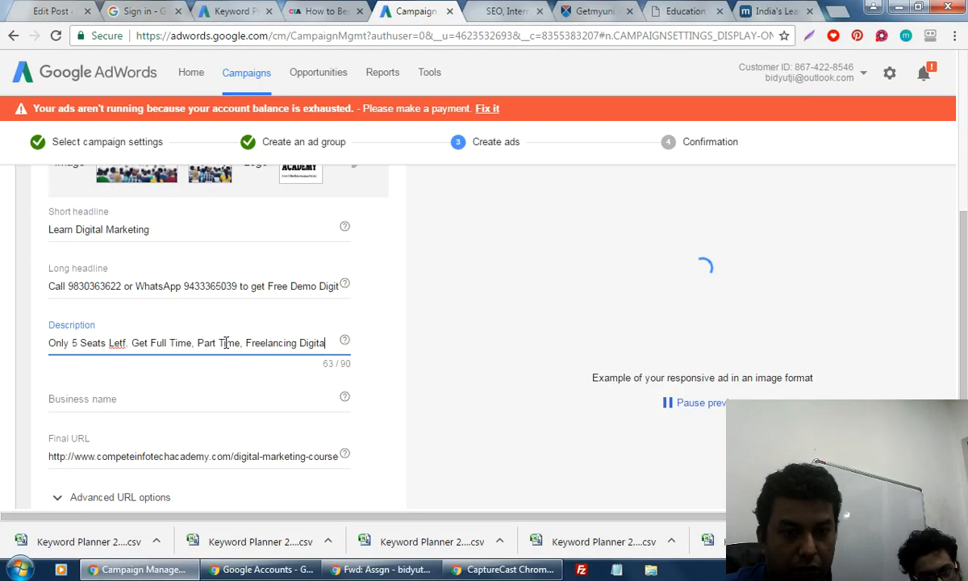
{"action": "type", "text": "l mark"}
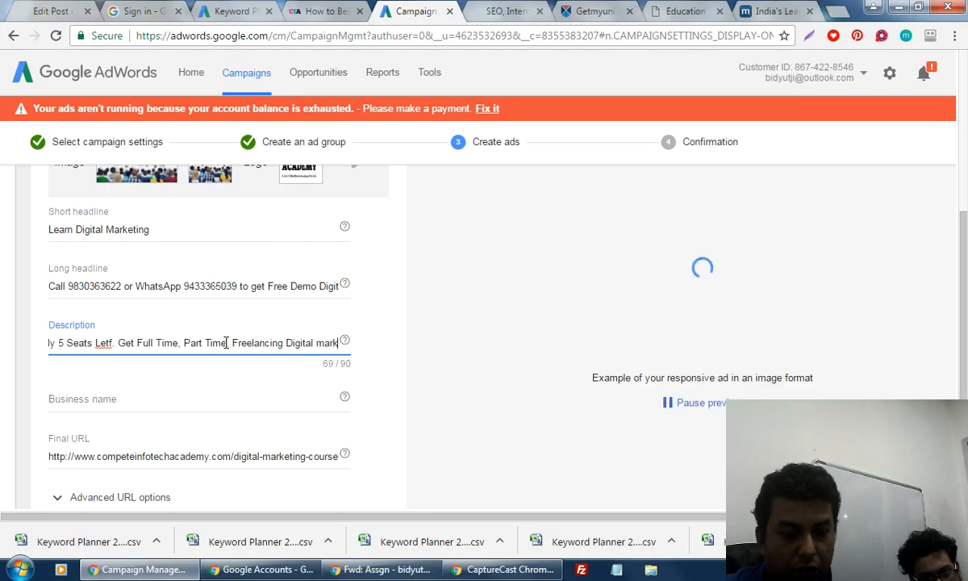
{"action": "type", "text": "eting"}
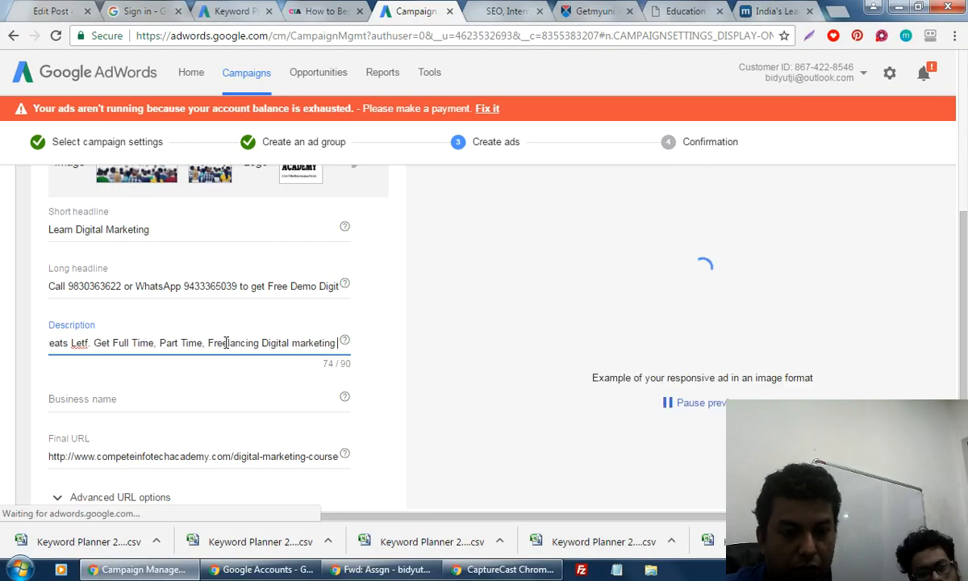
{"action": "type", "text": " jobs"}
{"action": "key", "text": "BackSpace"}
{"action": "key", "text": "BackSpace"}
{"action": "key", "text": "BackSpace"}
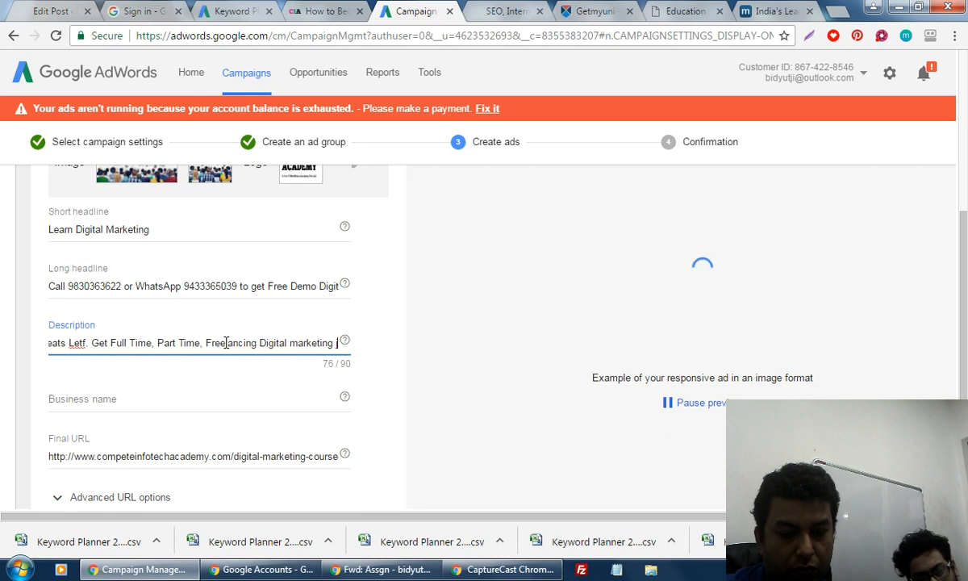
{"action": "key", "text": "BackSpace"}
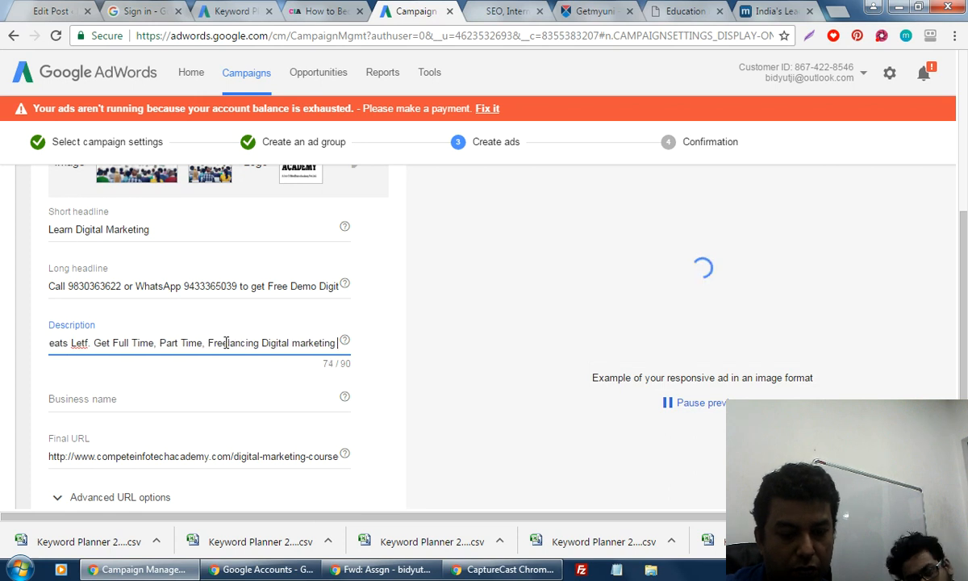
{"action": "type", "text": "Jobs"}
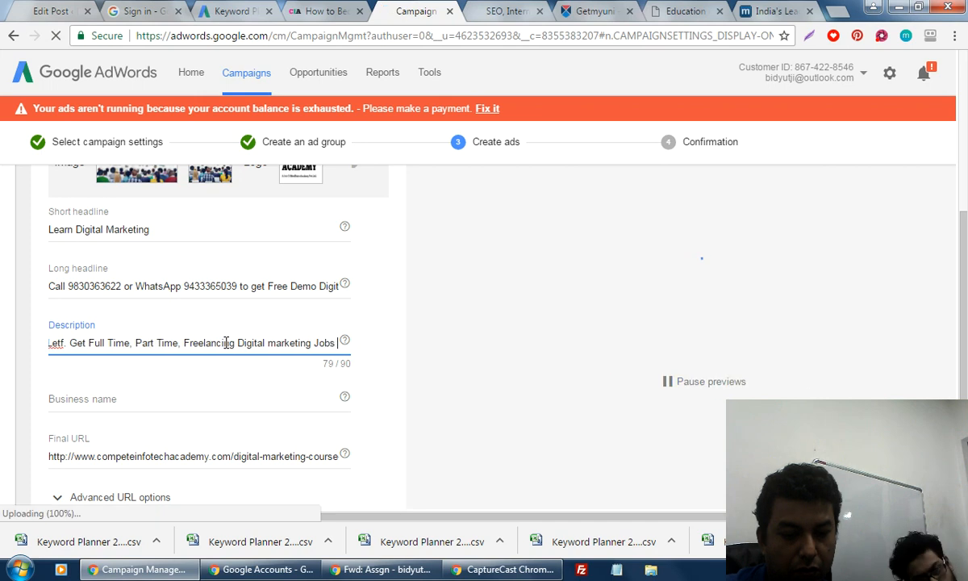
{"action": "type", "text": " 7 Earn Mo"}
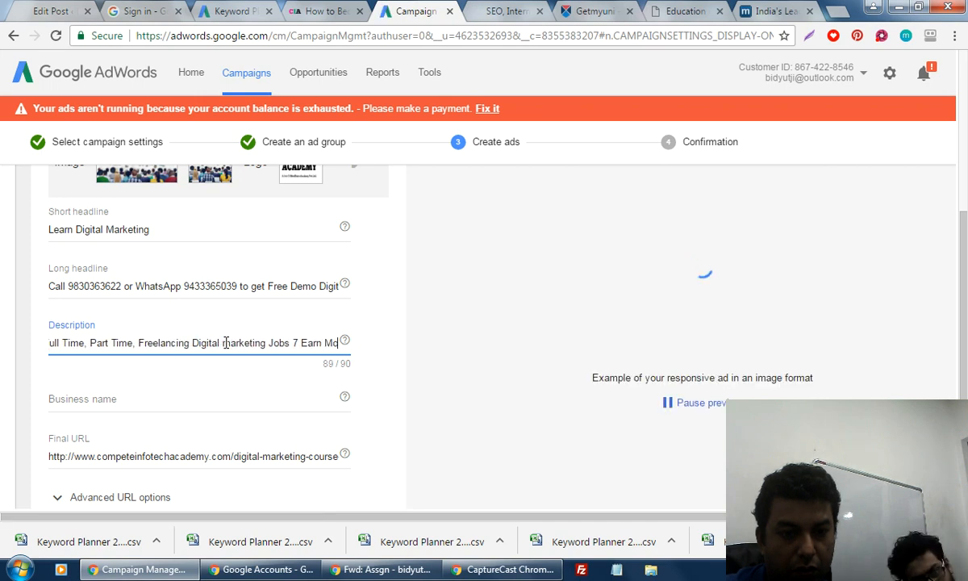
{"action": "type", "text": "ney On"}
{"action": "key", "text": "BackSpace"}
{"action": "key", "text": "BackSpace"}
{"action": "key", "text": "BackSpace"}
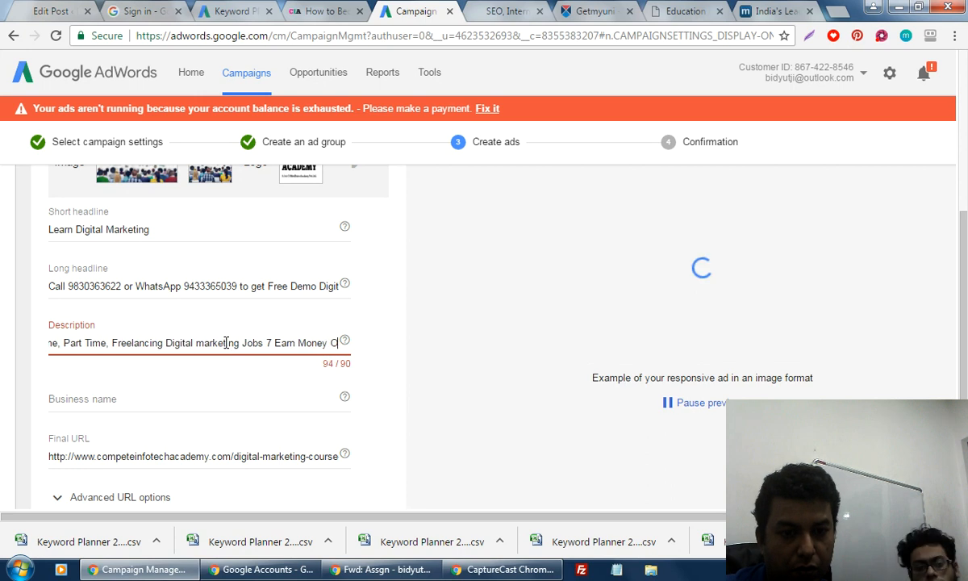
{"action": "type", "text": "."}
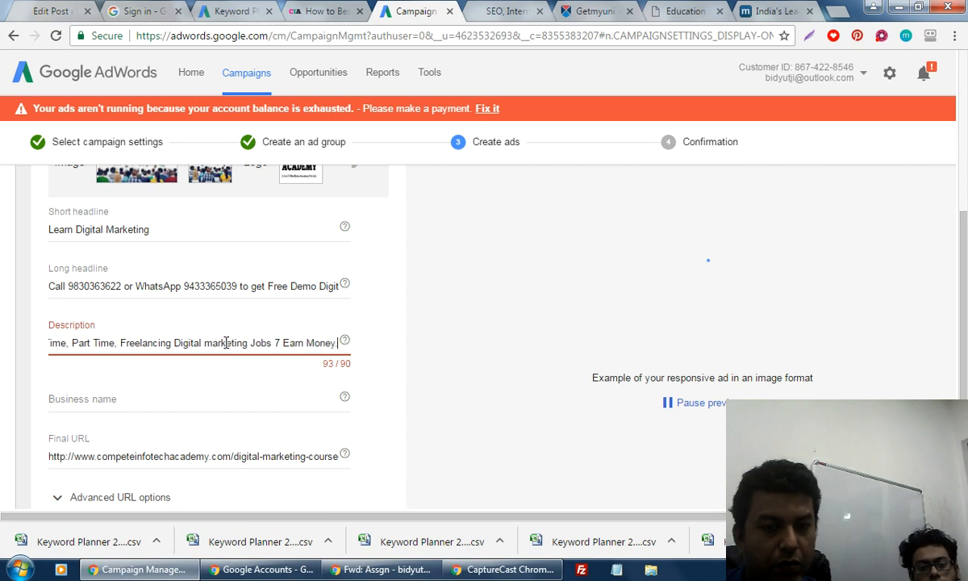
Replace the 7 with & and remove the spaces after the commas in the description.
{"action": "double_click", "coordinate": [277, 342]}
{"action": "type", "text": "&"}
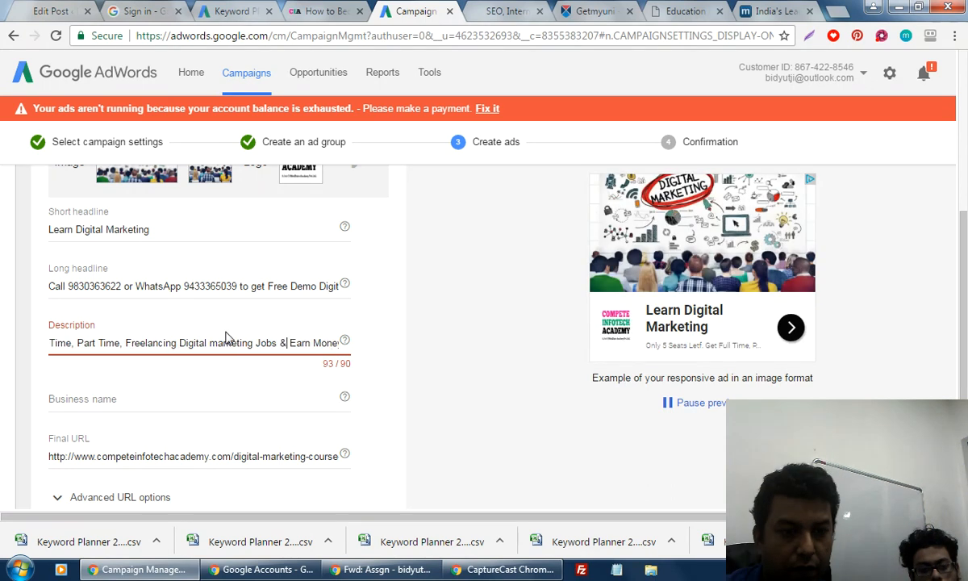
{"action": "left_click", "coordinate": [125, 342]}
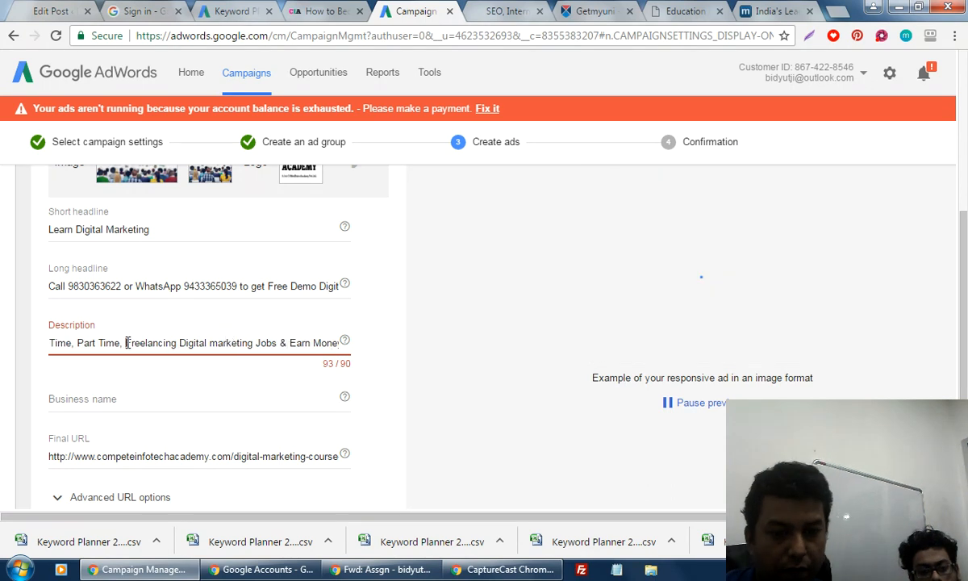
{"action": "key", "text": "BackSpace"}
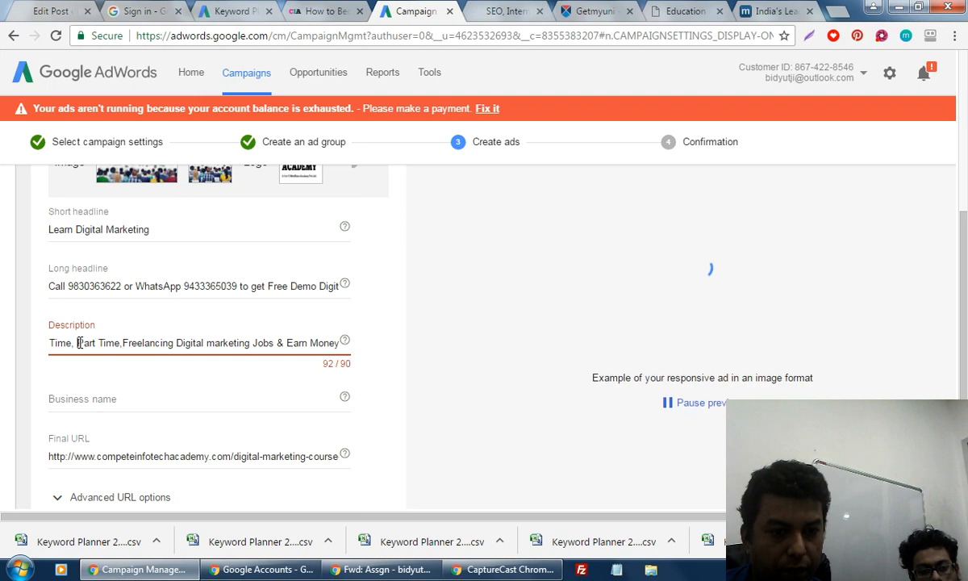
{"action": "left_click", "coordinate": [78, 342]}
{"action": "key", "text": "BackSpace"}
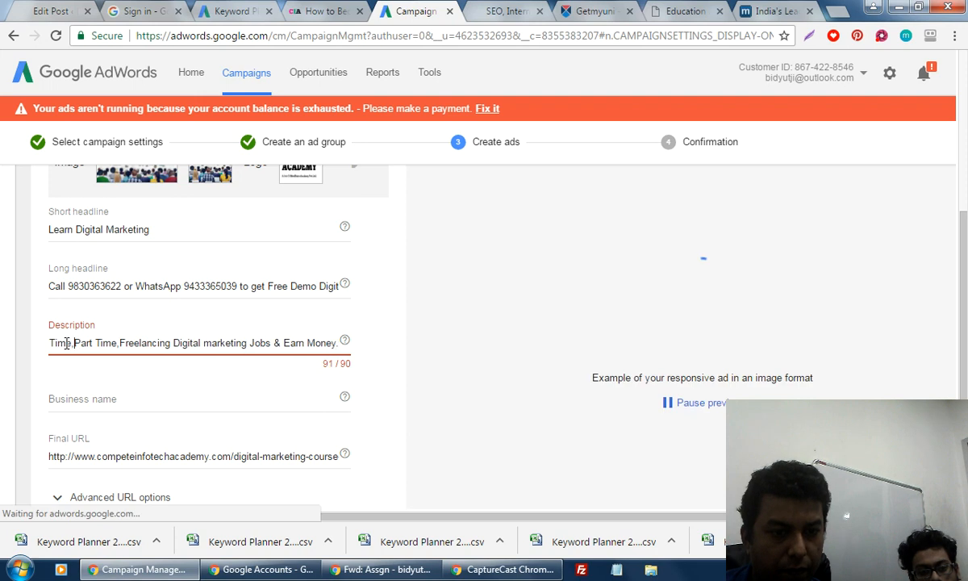
Correct 'Letf.' to 'Left', removing the period before Get.
{"action": "left_click", "coordinate": [207, 344]}
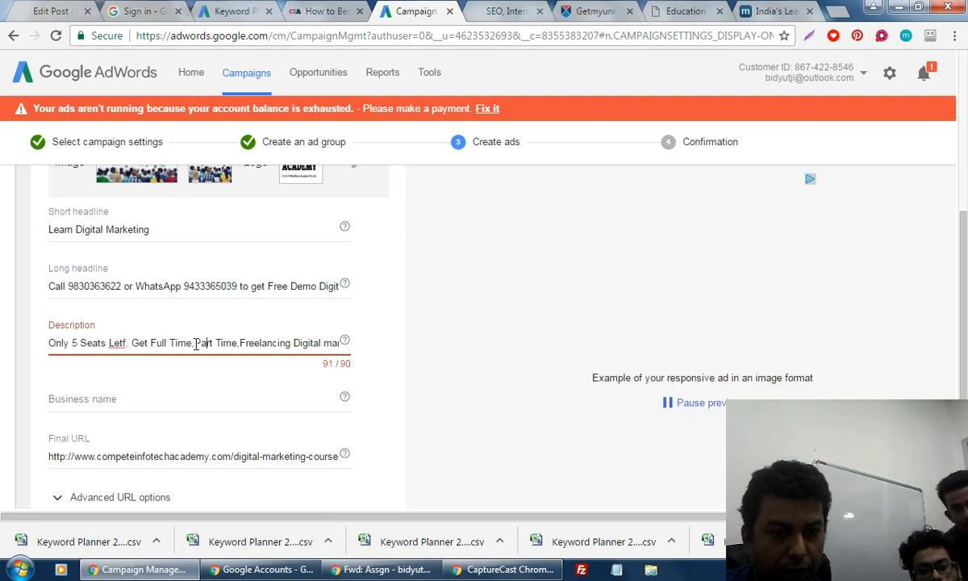
{"action": "left_click", "coordinate": [131, 343]}
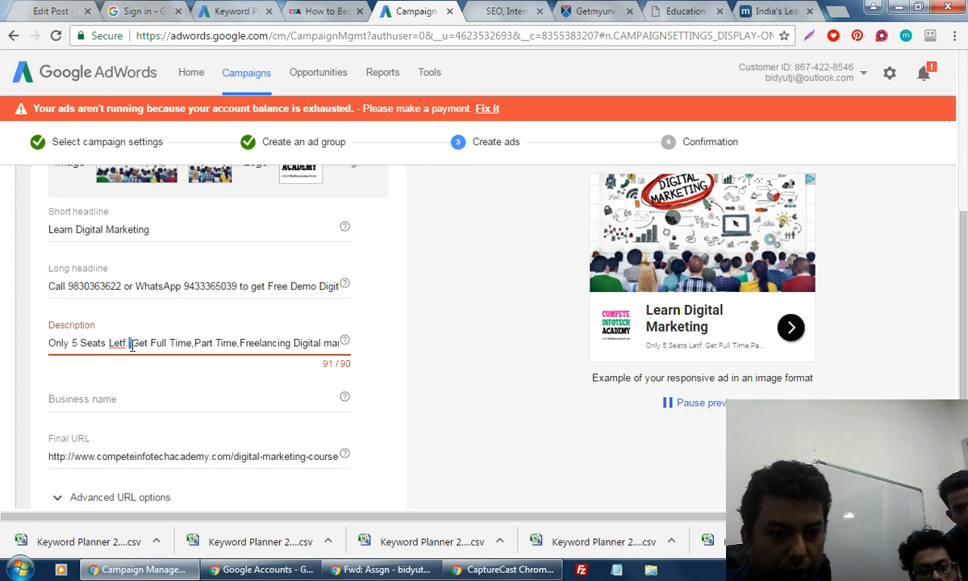
{"action": "key", "text": "BackSpace"}
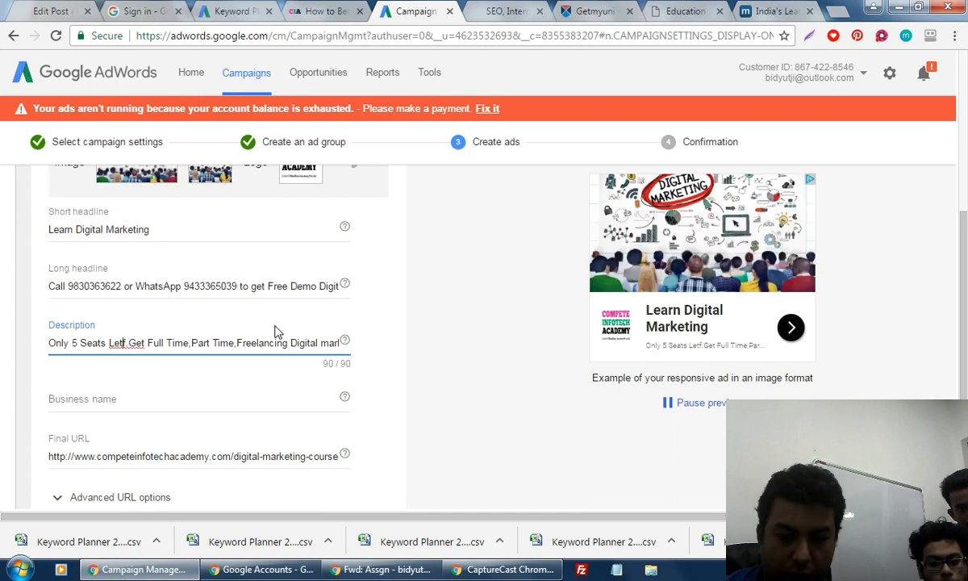
{"action": "key", "text": "BackSpace"}
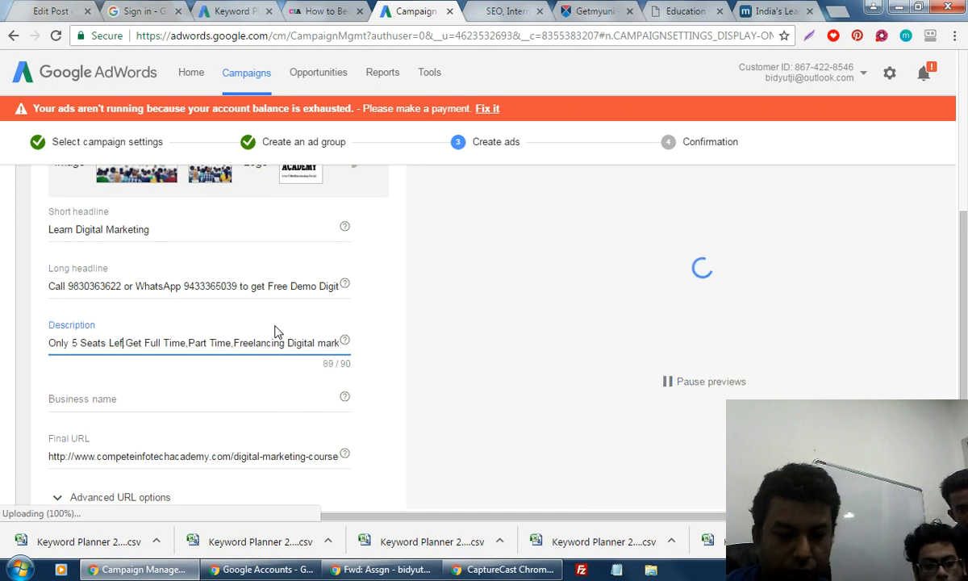
{"action": "type", "text": "t"}
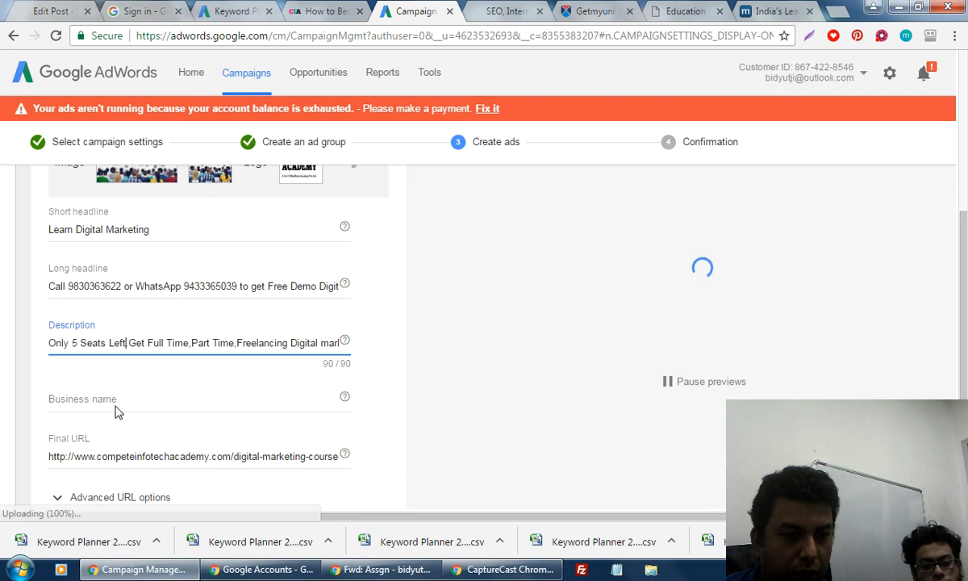
Enter 'Compete Infotech Academy' as the responsive ad's business name.
{"action": "left_click", "coordinate": [111, 395]}
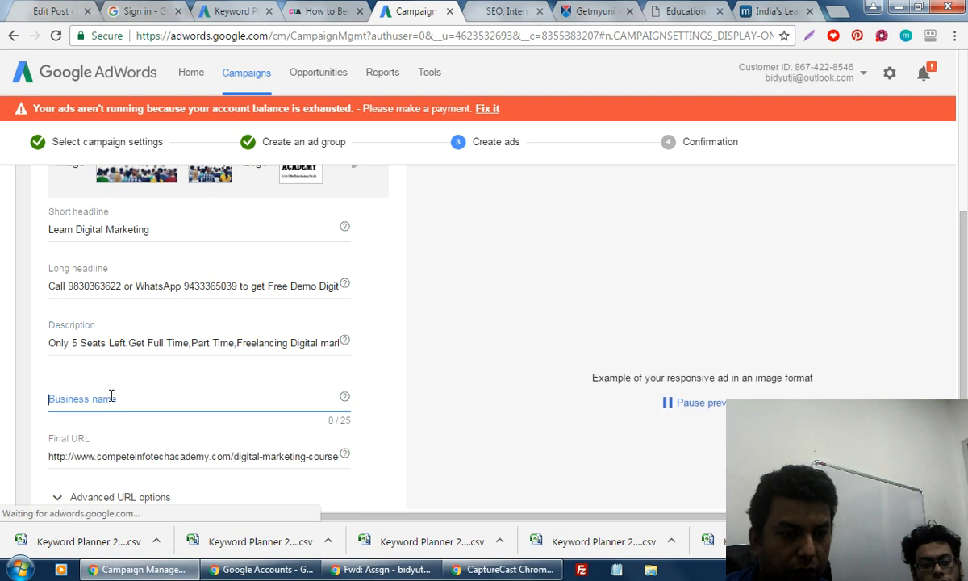
{"action": "type", "text": "Compete Infotech"}
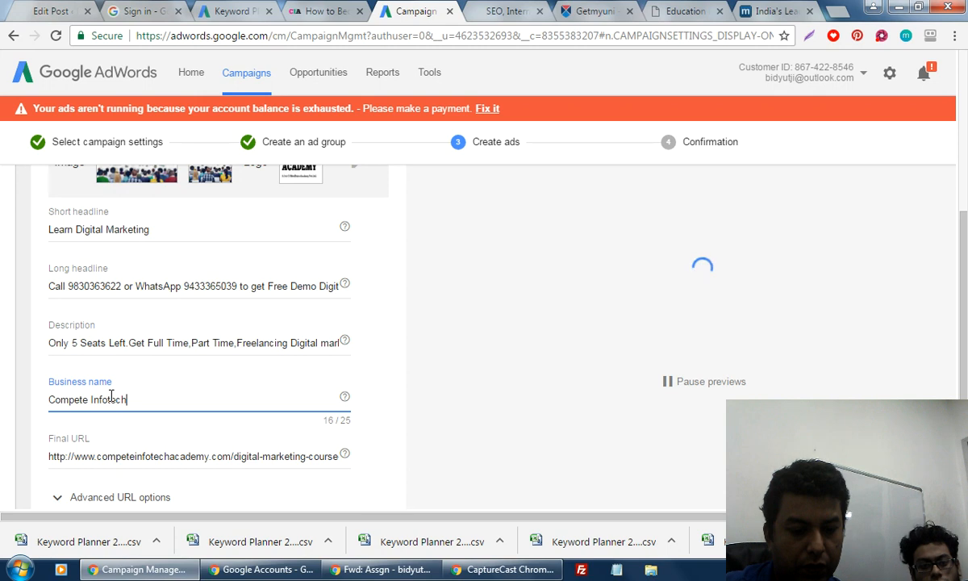
{"action": "type", "text": " Academy"}
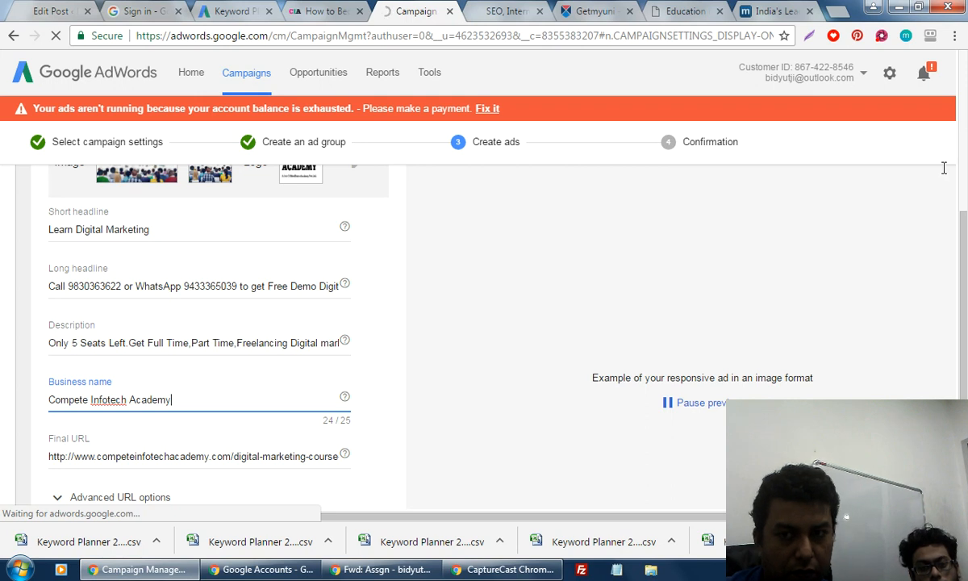
{"action": "scroll", "coordinate": [899, 155], "scroll_direction": "down", "scroll_amount": 1}
{"action": "scroll", "coordinate": [179, 448], "scroll_direction": "down", "scroll_amount": 2}
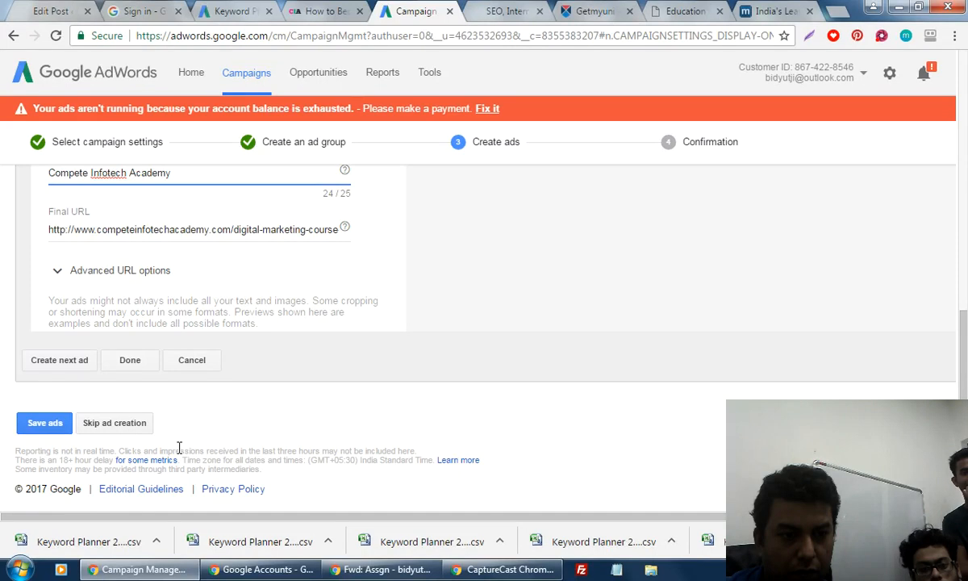
Finish the responsive ad and save the ads, then review the campaign-created confirmation page.
{"action": "left_click", "coordinate": [136, 362]}
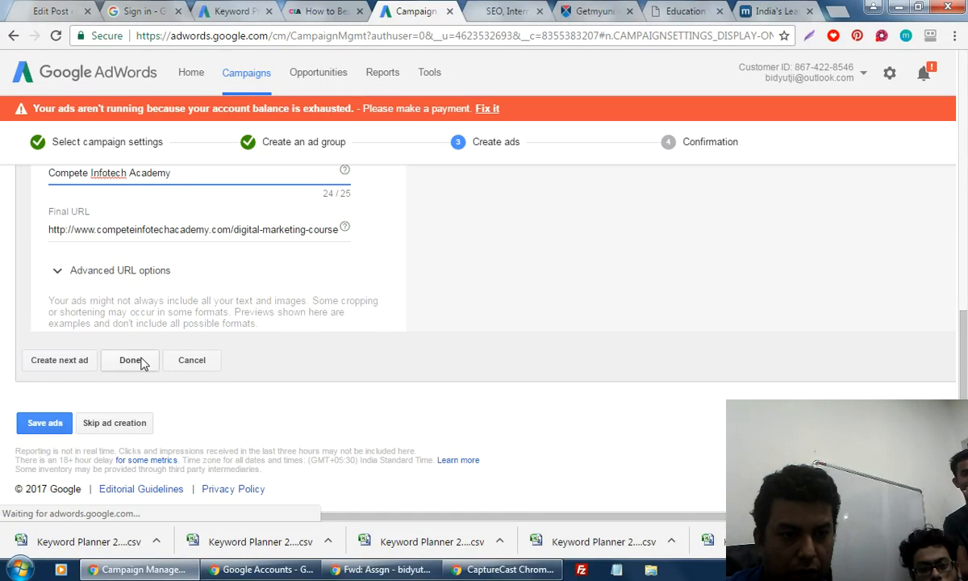
{"action": "left_click", "coordinate": [45, 413]}
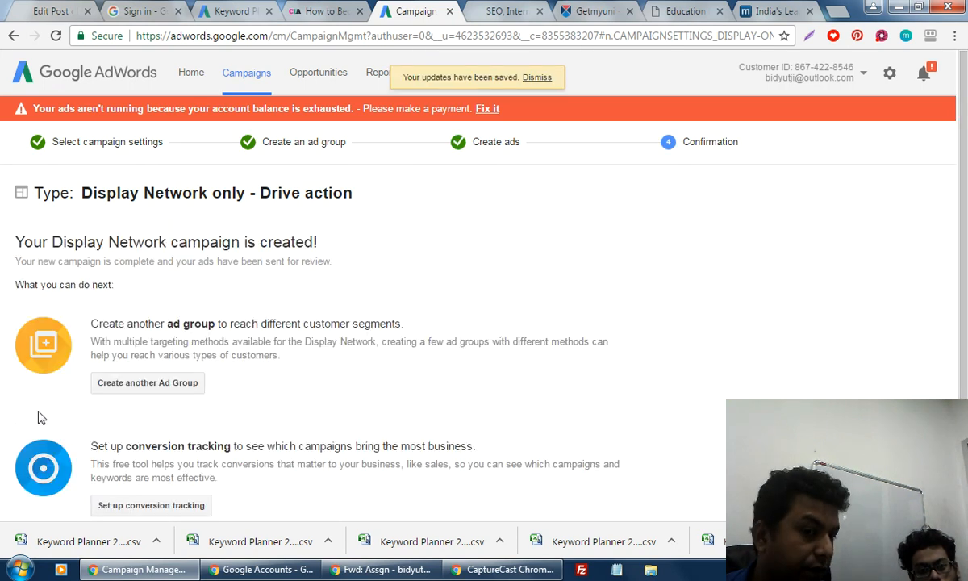
{"action": "scroll", "coordinate": [500, 405], "scroll_direction": "down", "scroll_amount": 2}
{"action": "scroll", "coordinate": [500, 406], "scroll_direction": "down", "scroll_amount": 2}
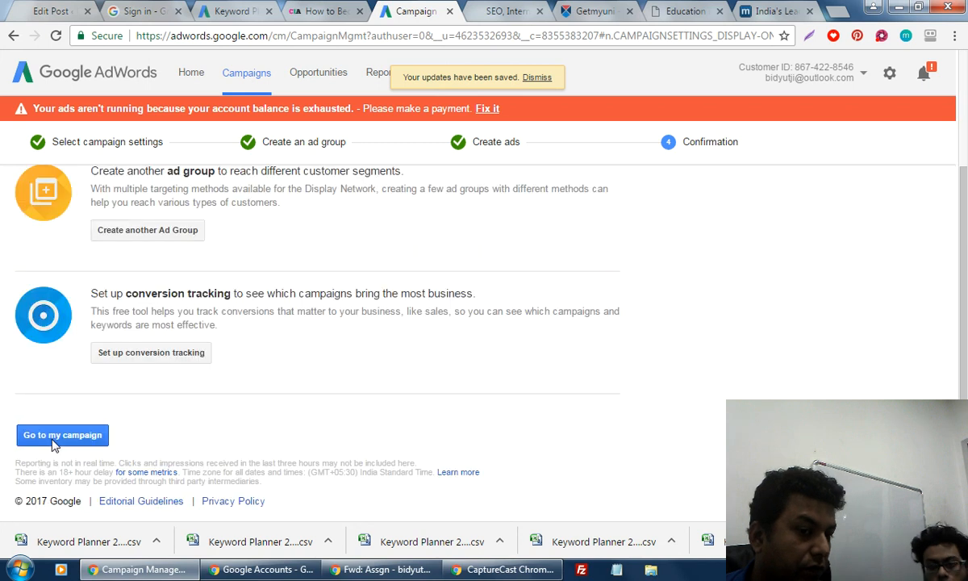
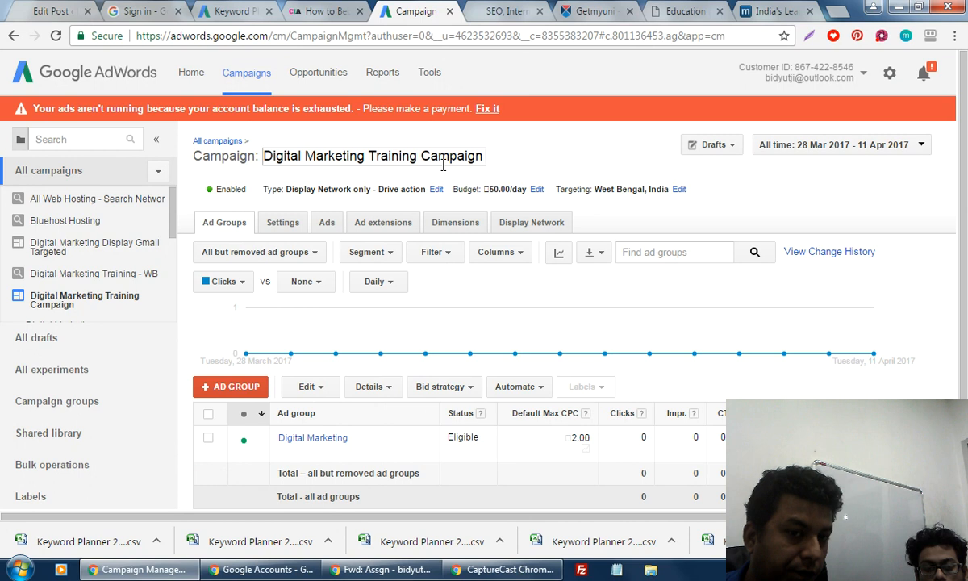
From the Ads tab, start an uploaded image ad assigned to the Digital Marketing ad group.
{"action": "left_click", "coordinate": [329, 223]}
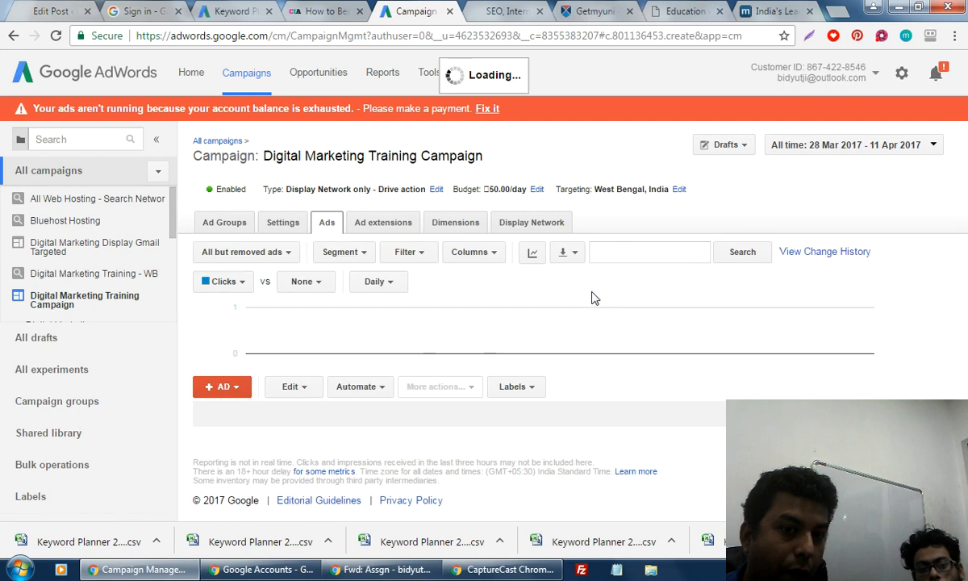
{"action": "left_click", "coordinate": [235, 392]}
{"action": "left_click", "coordinate": [224, 434]}
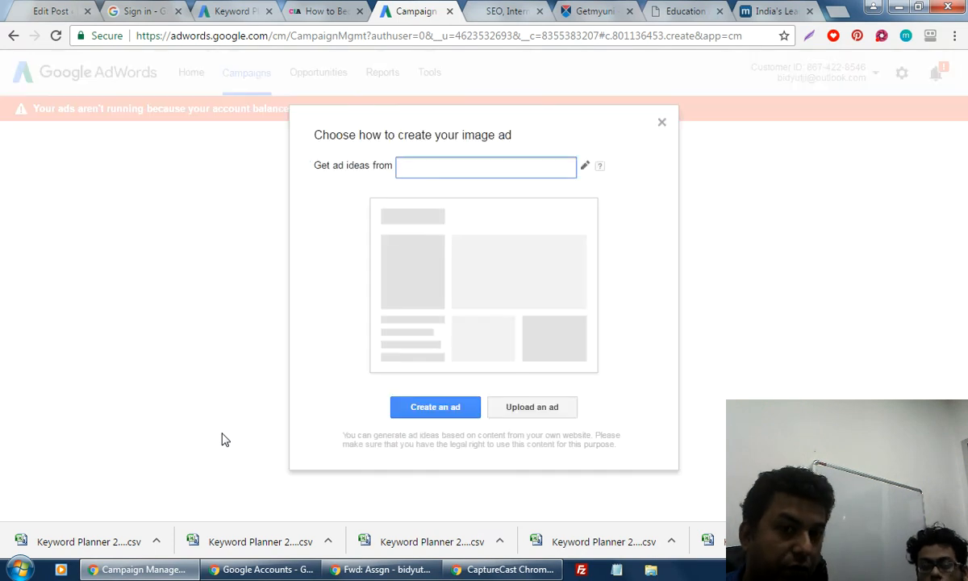
{"action": "left_click", "coordinate": [534, 408]}
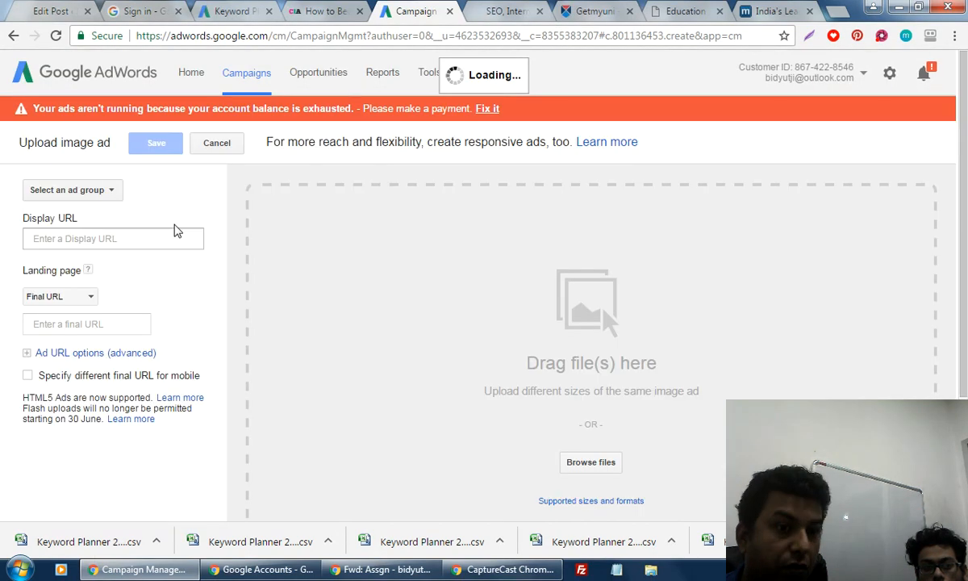
{"action": "left_click", "coordinate": [89, 192]}
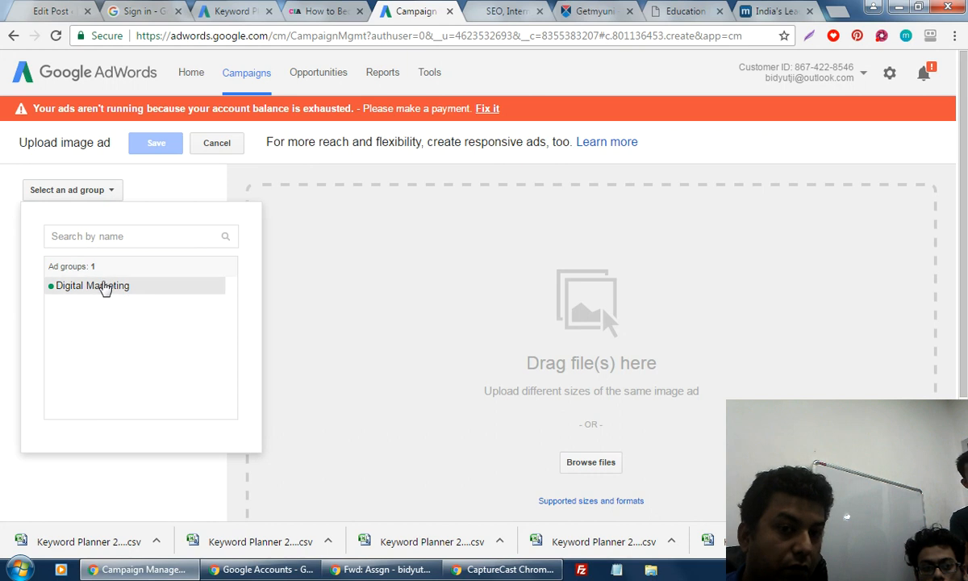
{"action": "left_click", "coordinate": [104, 286]}
Look up the academy's website address in another tab, then browse the computer for ad images.
{"action": "left_click", "coordinate": [83, 236]}
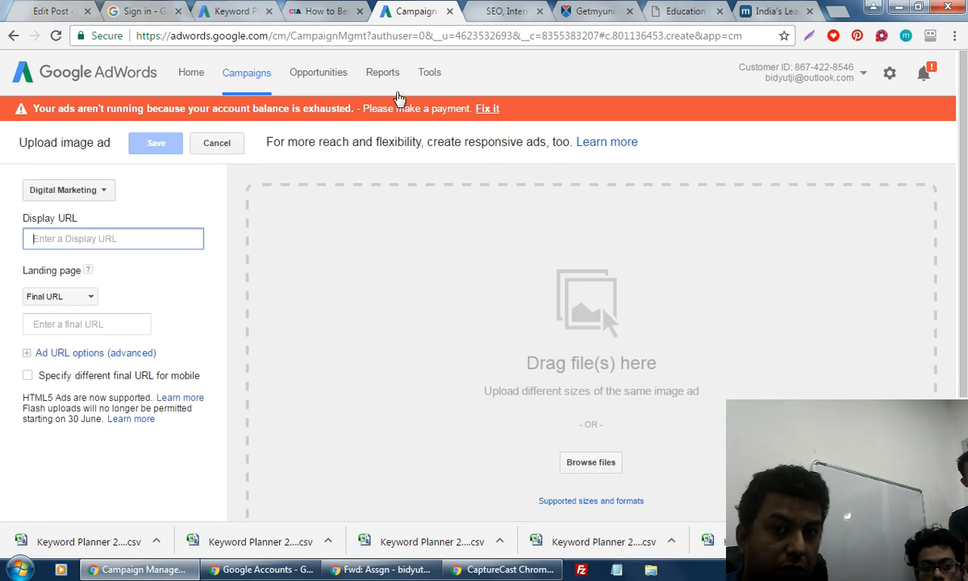
{"action": "left_click", "coordinate": [506, 11]}
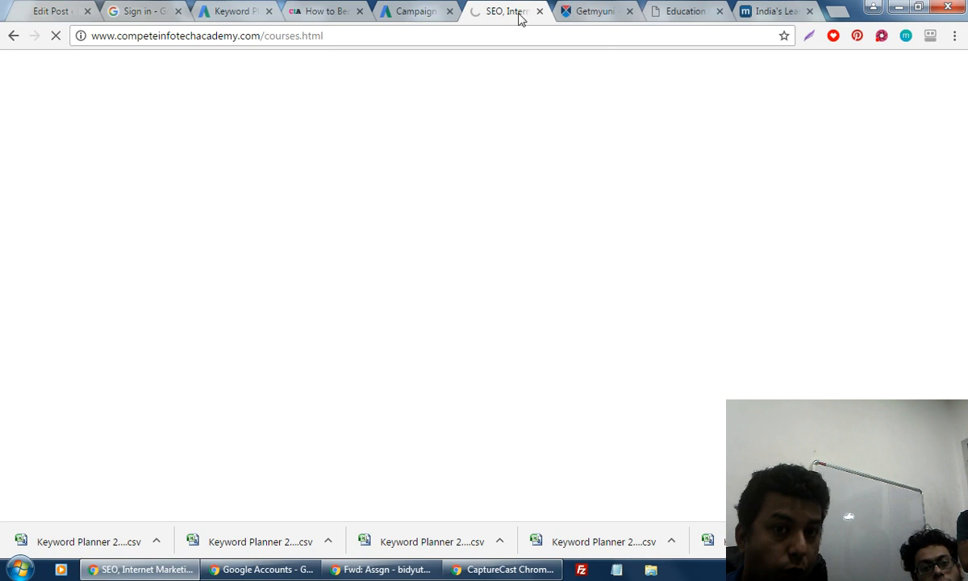
{"action": "left_click", "coordinate": [427, 11]}
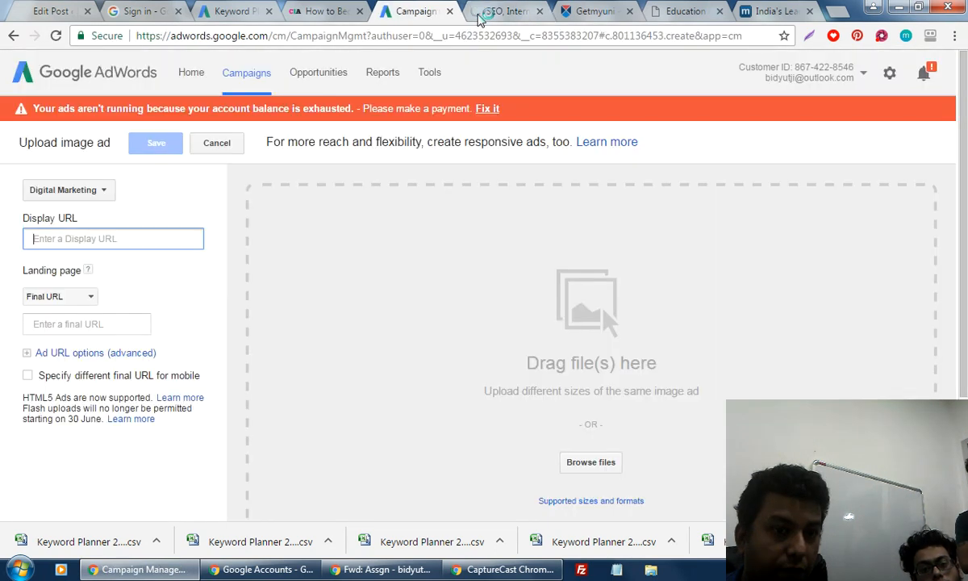
{"action": "left_click", "coordinate": [585, 466]}
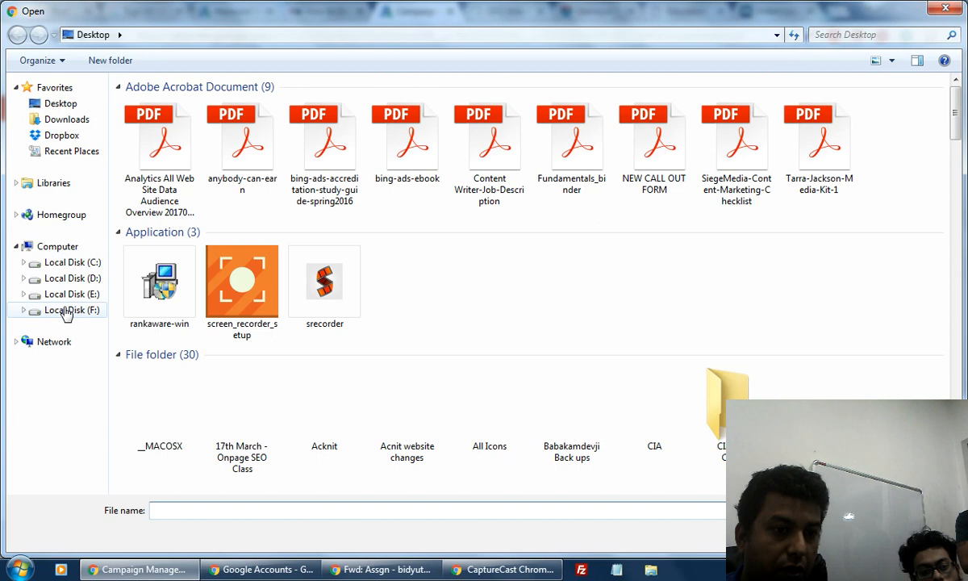
Go to F:\All CIA Banners upto 07.05.2015\Digital Marketing in the Open dialog.
{"action": "left_click", "coordinate": [66, 311]}
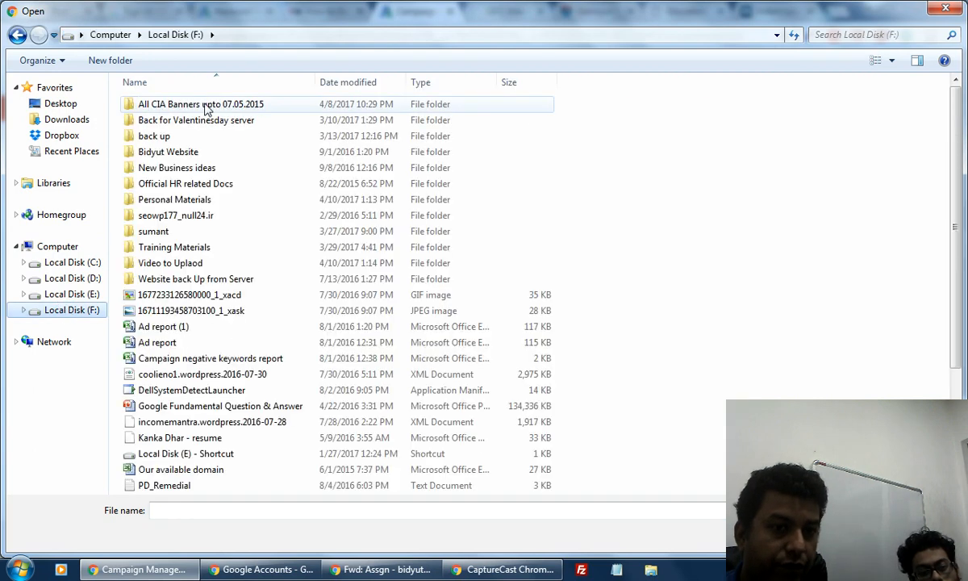
{"action": "double_click", "coordinate": [204, 105]}
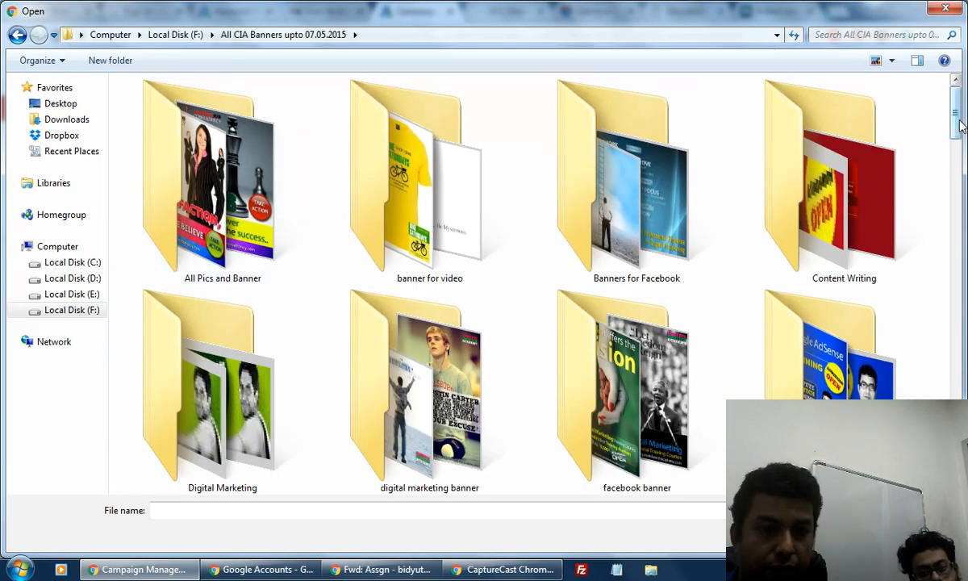
{"action": "left_click_drag", "start_coordinate": [960, 125], "coordinate": [960, 138]}
{"action": "left_click", "coordinate": [194, 371]}
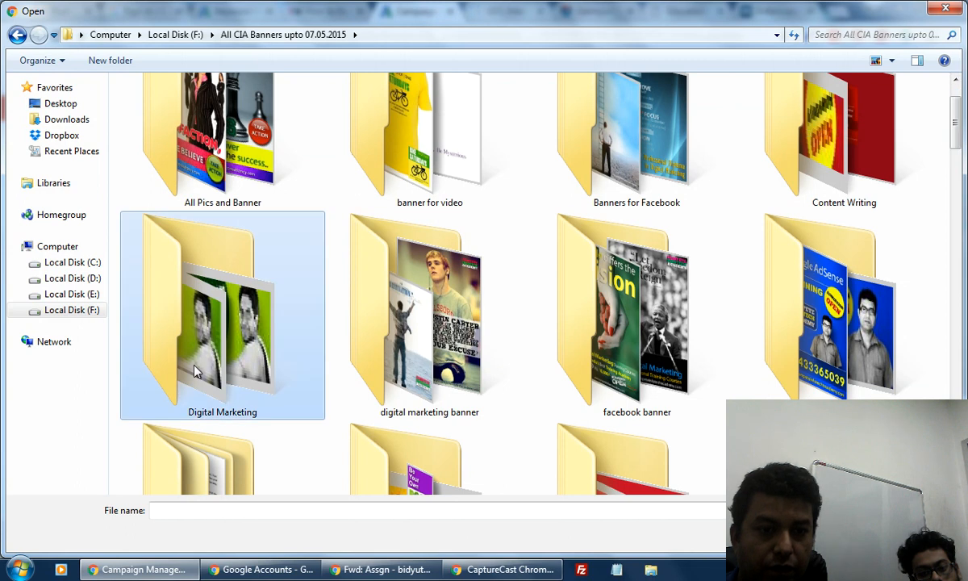
{"action": "double_click", "coordinate": [193, 371]}
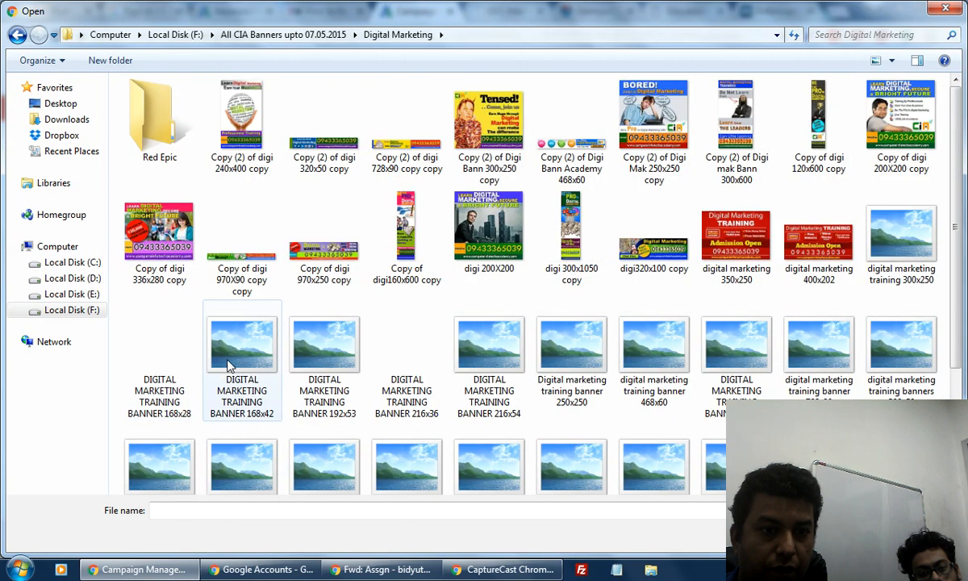
Select the twenty banners, from 350x250 through TOP 728x90, and open them for upload.
{"action": "left_click", "coordinate": [730, 238]}
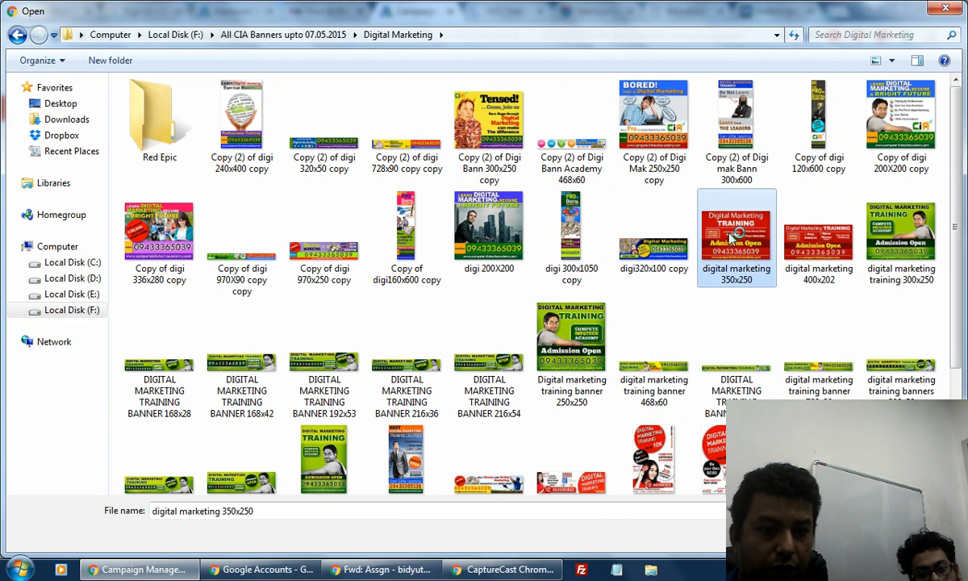
{"action": "left_click", "coordinate": [837, 246], "text": "ctrl"}
{"action": "left_click", "coordinate": [899, 235], "text": "ctrl"}
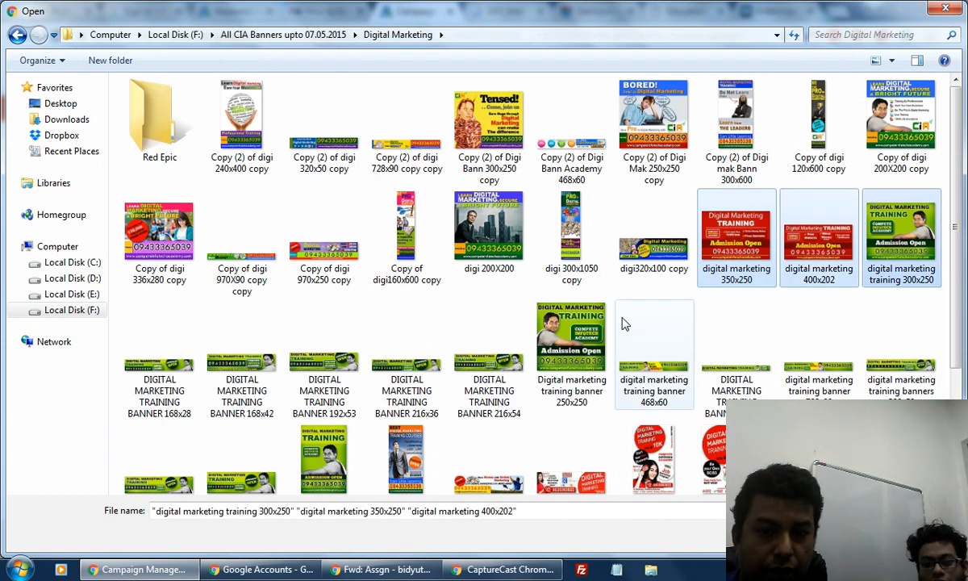
{"action": "left_click", "coordinate": [571, 339], "text": "ctrl"}
{"action": "left_click", "coordinate": [488, 363], "text": "ctrl"}
{"action": "left_click", "coordinate": [313, 364], "text": "ctrl"}
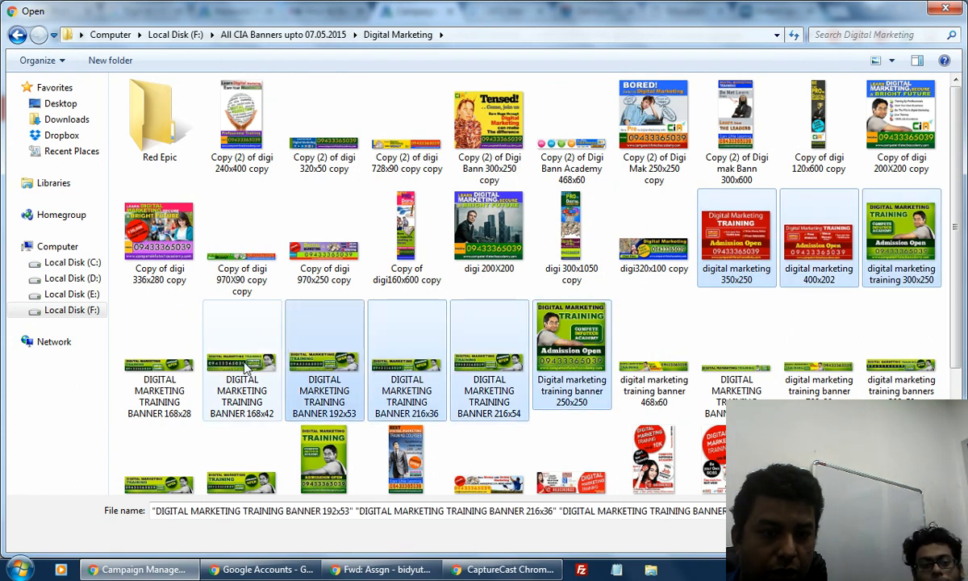
{"action": "left_click", "coordinate": [242, 363], "text": "ctrl"}
{"action": "left_click", "coordinate": [159, 362], "text": "ctrl"}
{"action": "left_click", "coordinate": [159, 480], "text": "ctrl"}
{"action": "left_click", "coordinate": [242, 472], "text": "ctrl"}
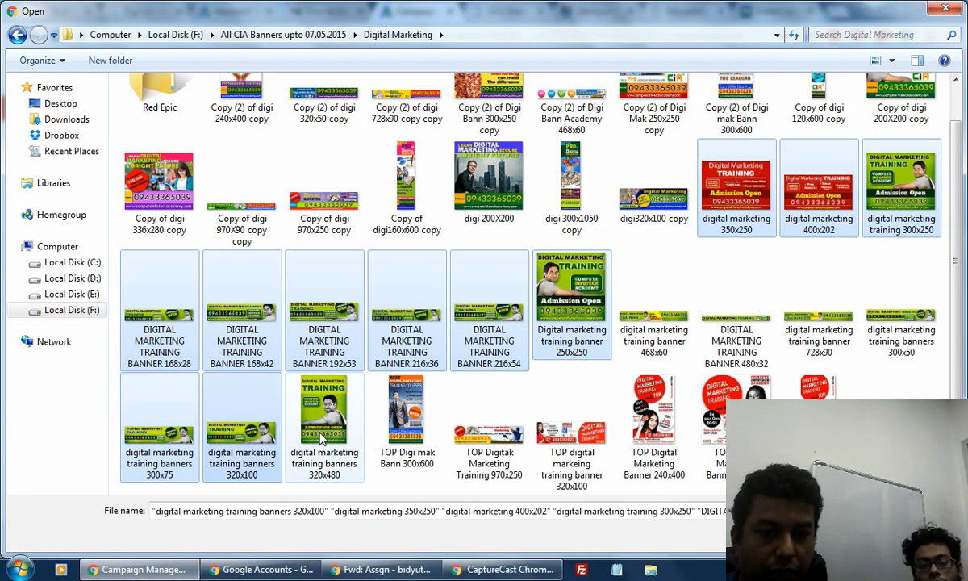
{"action": "left_click", "coordinate": [323, 468], "text": "ctrl"}
{"action": "left_click", "coordinate": [653, 345], "text": "ctrl"}
{"action": "left_click", "coordinate": [736, 352], "text": "ctrl"}
{"action": "left_click", "coordinate": [821, 343], "text": "ctrl"}
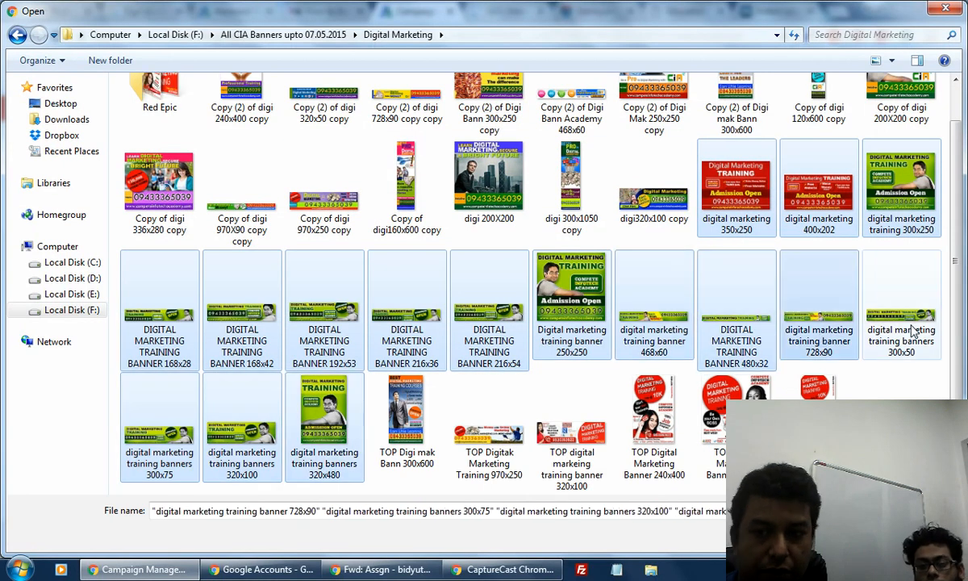
{"action": "left_click", "coordinate": [914, 332], "text": "ctrl"}
{"action": "scroll", "coordinate": [914, 332], "scroll_direction": "down", "scroll_amount": 2}
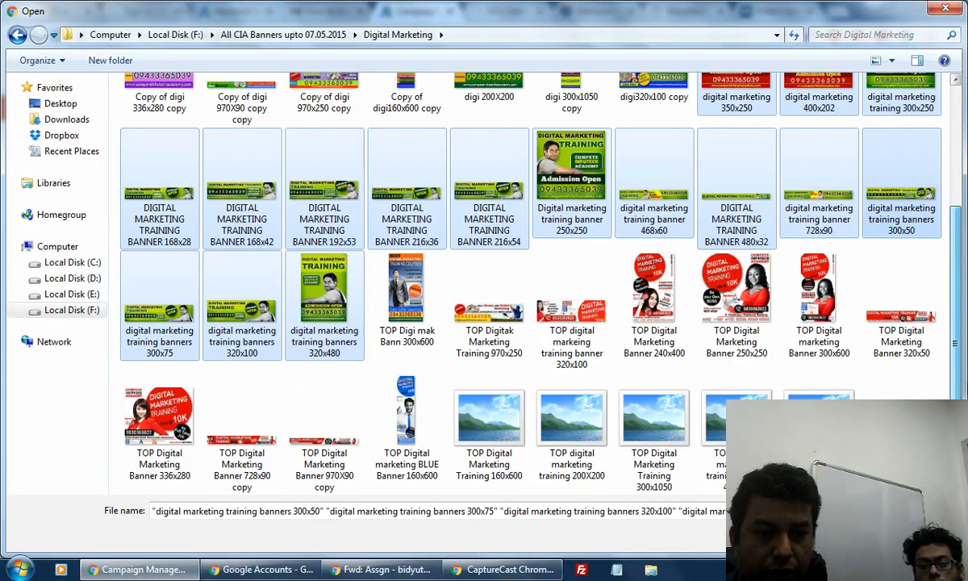
{"action": "left_click", "coordinate": [407, 423], "text": "ctrl"}
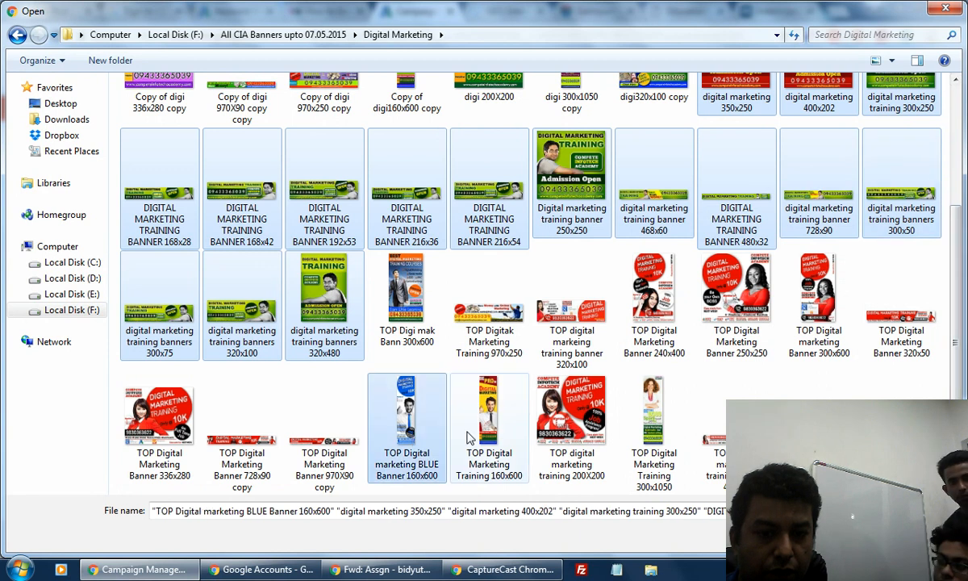
{"action": "left_click", "coordinate": [471, 435], "text": "ctrl"}
{"action": "left_click", "coordinate": [319, 439], "text": "ctrl"}
{"action": "left_click", "coordinate": [241, 451], "text": "ctrl"}
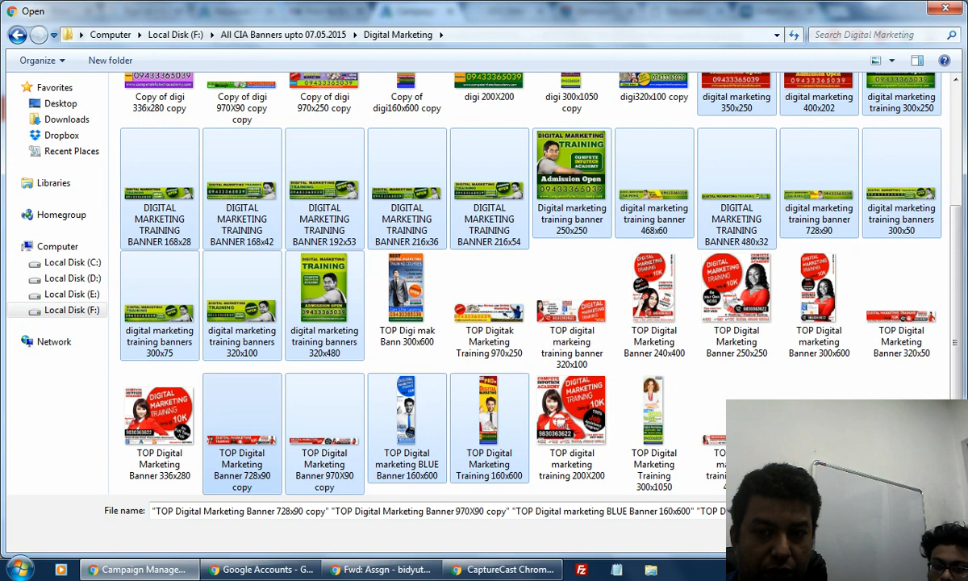
{"action": "left_click", "coordinate": [839, 535]}
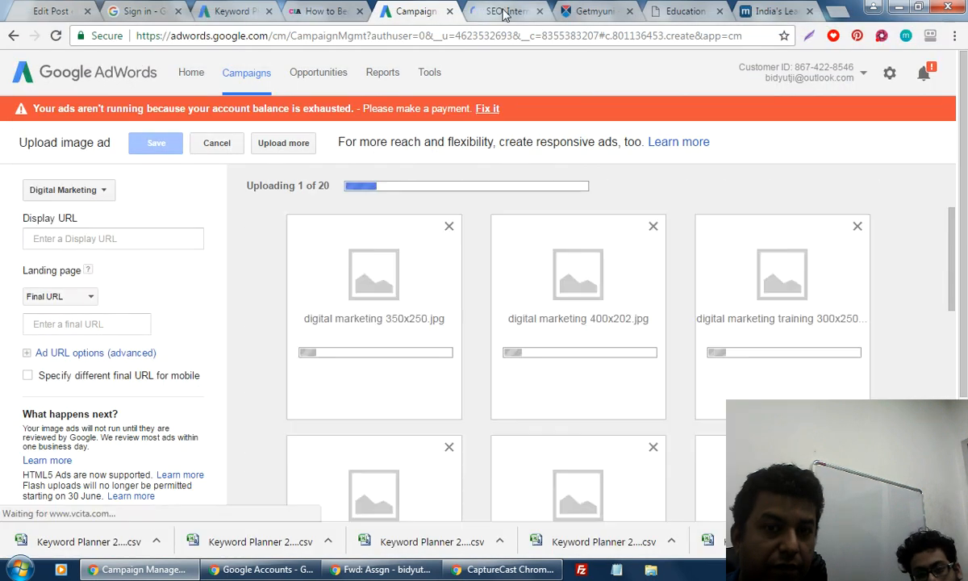
Find the academy's digital marketing course page and grab its full address.
{"action": "left_click", "coordinate": [505, 13]}
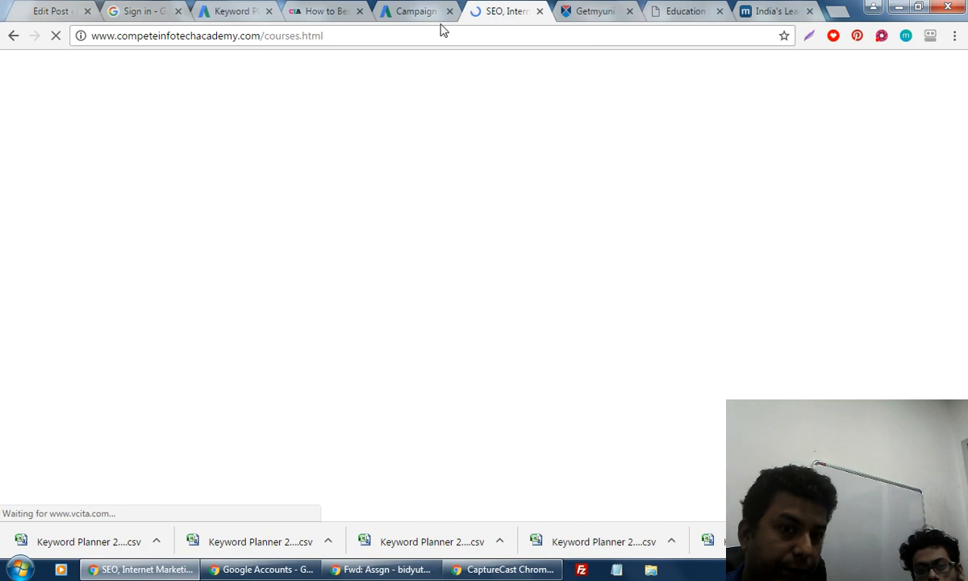
{"action": "left_click_drag", "start_coordinate": [266, 35], "coordinate": [458, 50]}
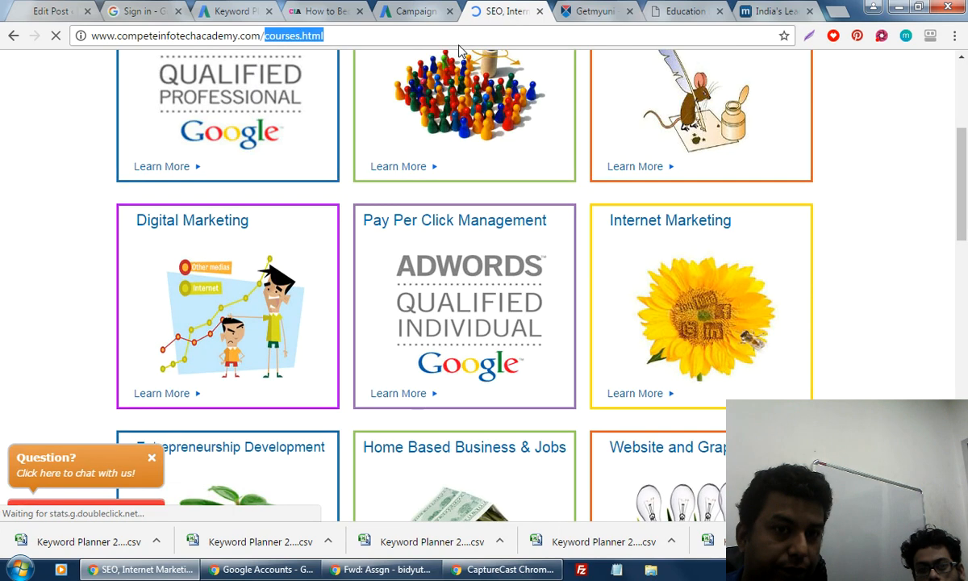
{"action": "type", "text": "d"}
{"action": "left_click", "coordinate": [356, 82]}
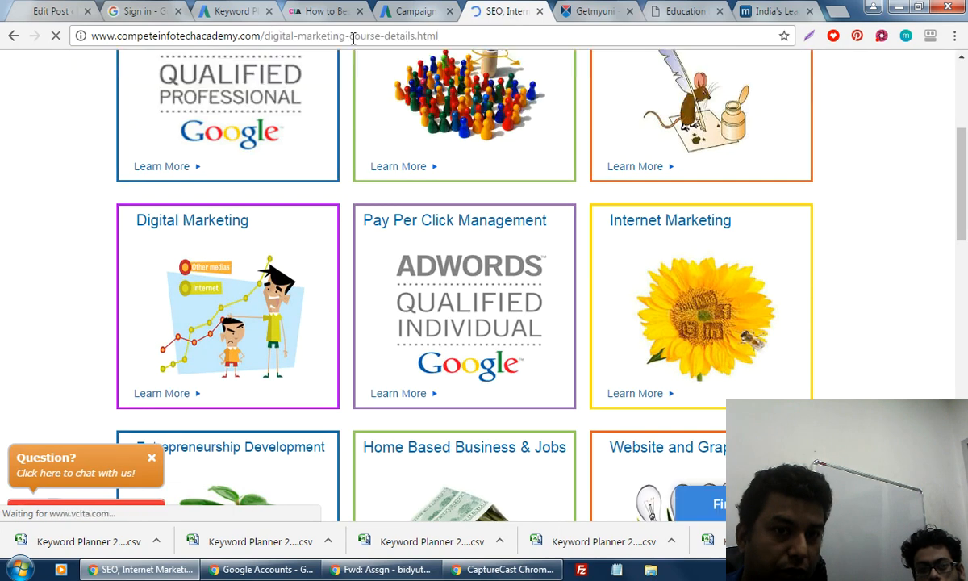
{"action": "left_click", "coordinate": [352, 38]}
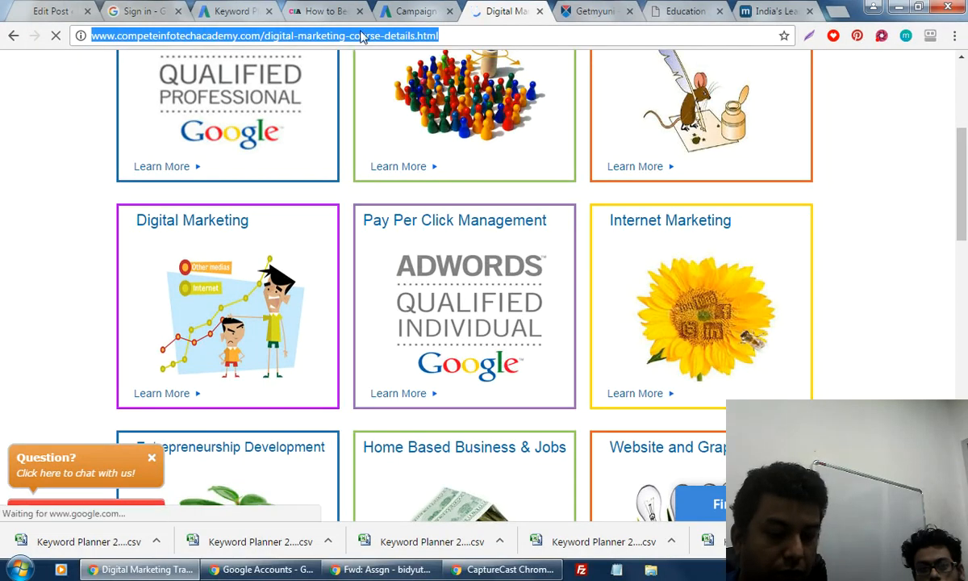
{"action": "key", "text": "ctrl+shift+Tab"}
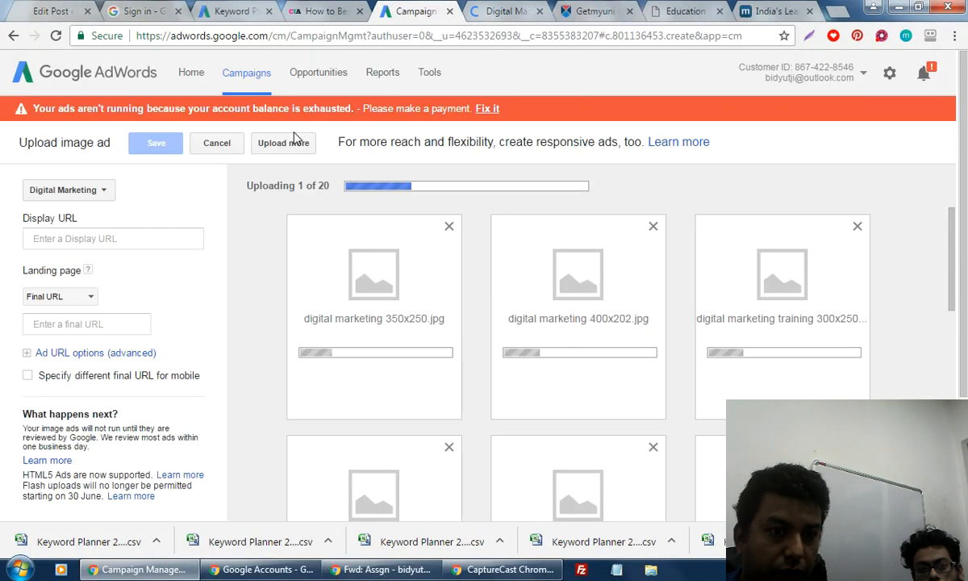
Paste the course address as the display URL and trim course-details.html from the landing page URL.
{"action": "left_click", "coordinate": [104, 238]}
{"action": "type", "text": "http://www.competeinfotechacademy.com/digital-marketing-course-details.html"}
{"action": "left_click", "coordinate": [146, 291]}
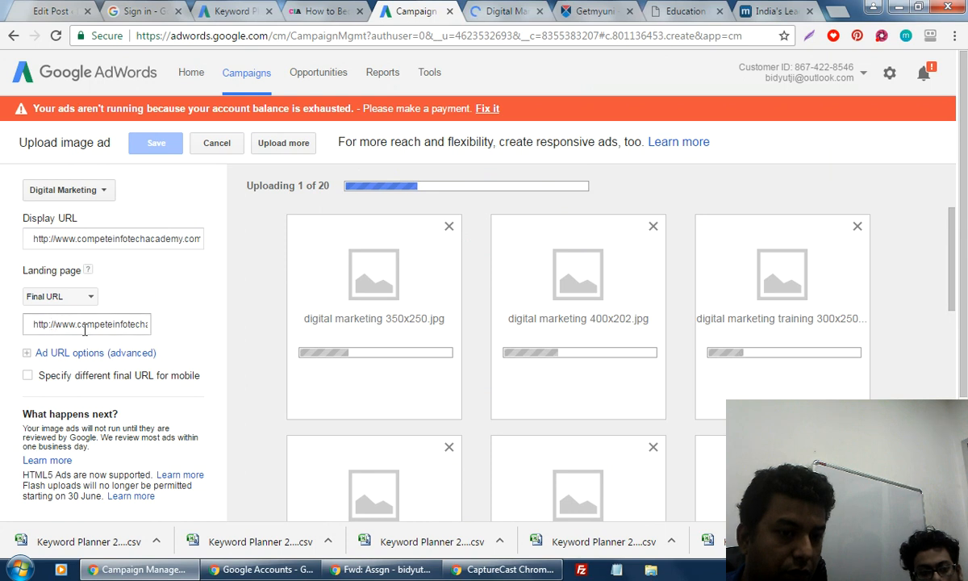
{"action": "left_click_drag", "start_coordinate": [52, 323], "coordinate": [179, 337]}
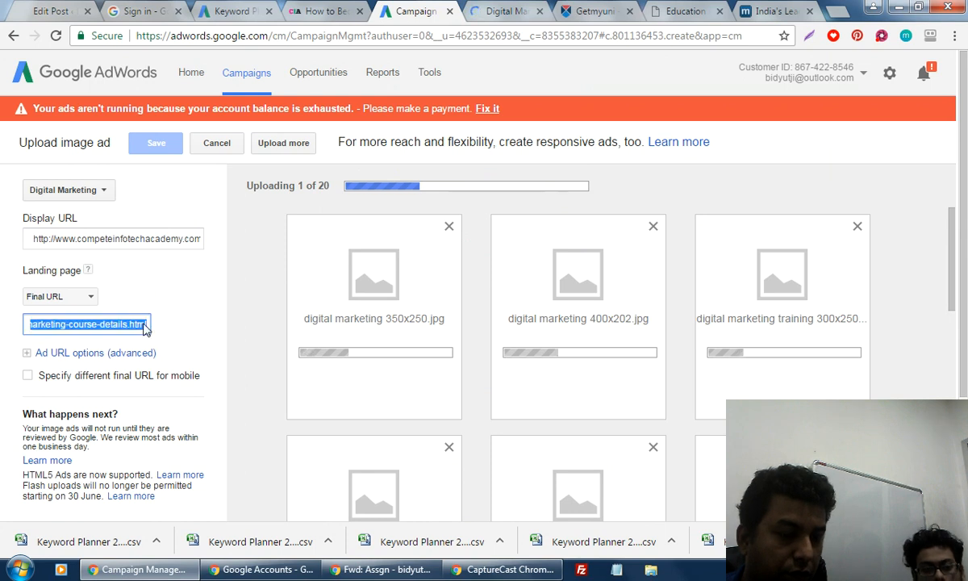
{"action": "left_click", "coordinate": [135, 323]}
{"action": "left_click_drag", "start_coordinate": [69, 324], "coordinate": [188, 324]}
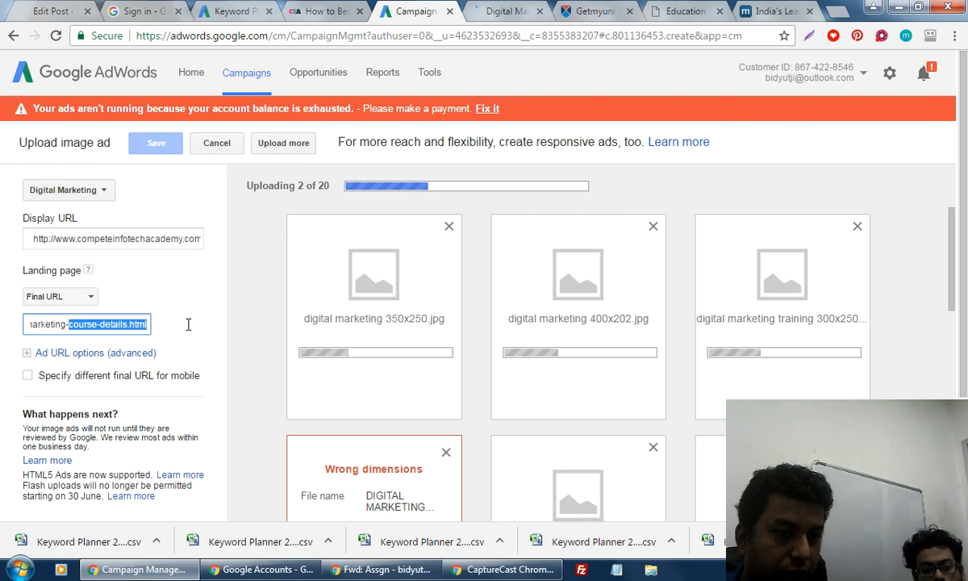
{"action": "key", "text": "BackSpace"}
{"action": "key", "text": "BackSpace"}
{"action": "key", "text": "BackSpace"}
{"action": "key", "text": "BackSpace"}
{"action": "key", "text": "BackSpace"}
{"action": "key", "text": "BackSpace"}
{"action": "key", "text": "BackSpace"}
{"action": "key", "text": "BackSpace"}
{"action": "key", "text": "BackSpace"}
{"action": "key", "text": "BackSpace"}
{"action": "key", "text": "BackSpace"}
{"action": "key", "text": "BackSpace"}
{"action": "key", "text": "BackSpace"}
{"action": "key", "text": "BackSpace"}
{"action": "key", "text": "BackSpace"}
{"action": "key", "text": "BackSpace"}
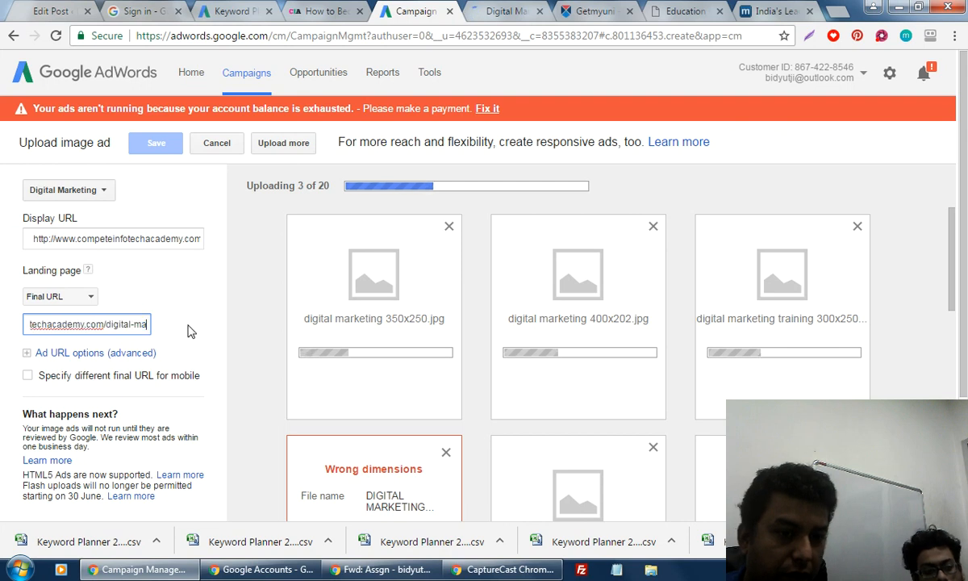
{"action": "key", "text": "BackSpace"}
{"action": "key", "text": "BackSpace"}
{"action": "key", "text": "BackSpace"}
{"action": "key", "text": "BackSpace"}
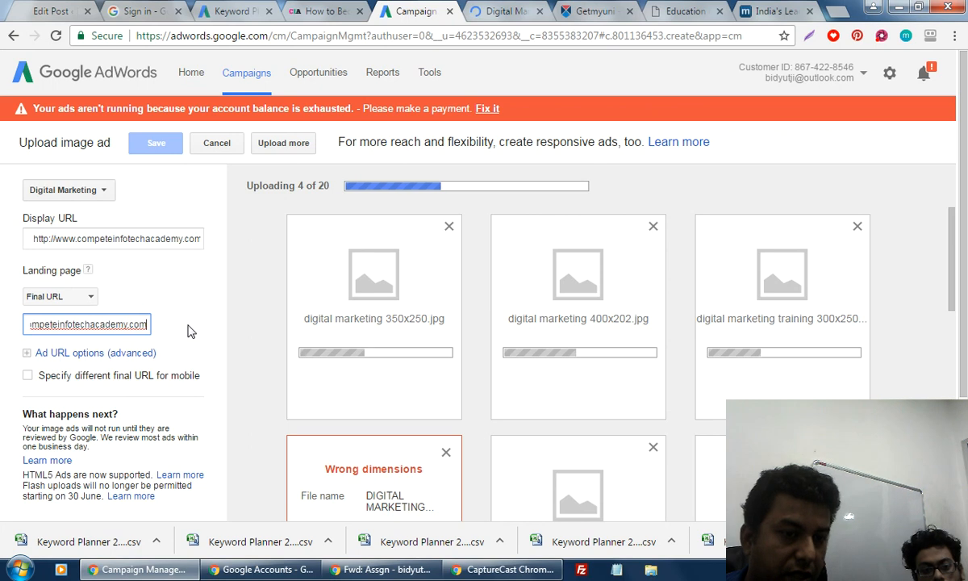
{"action": "left_click", "coordinate": [187, 331]}
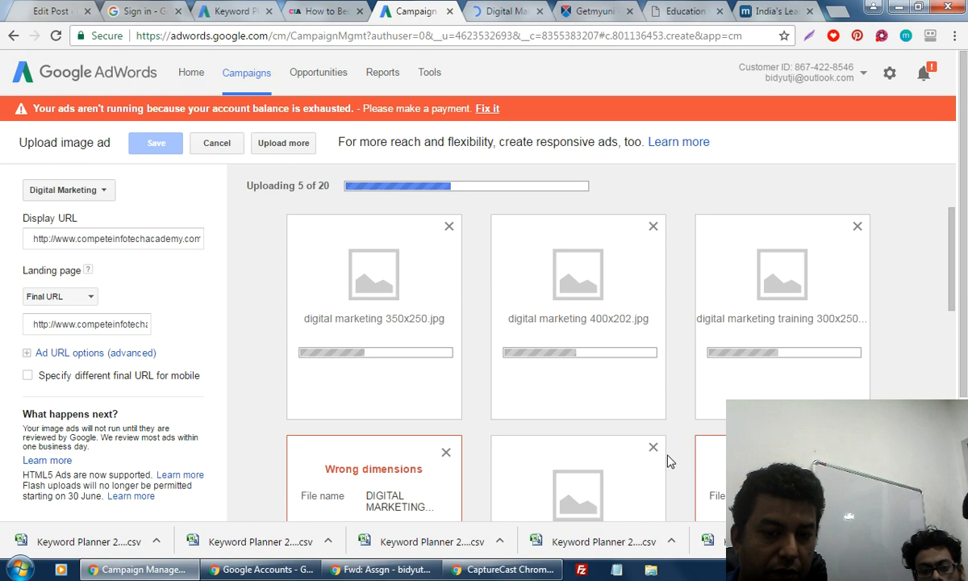
Discard the first three image ads rejected for wrong dimensions.
{"action": "left_click", "coordinate": [446, 451]}
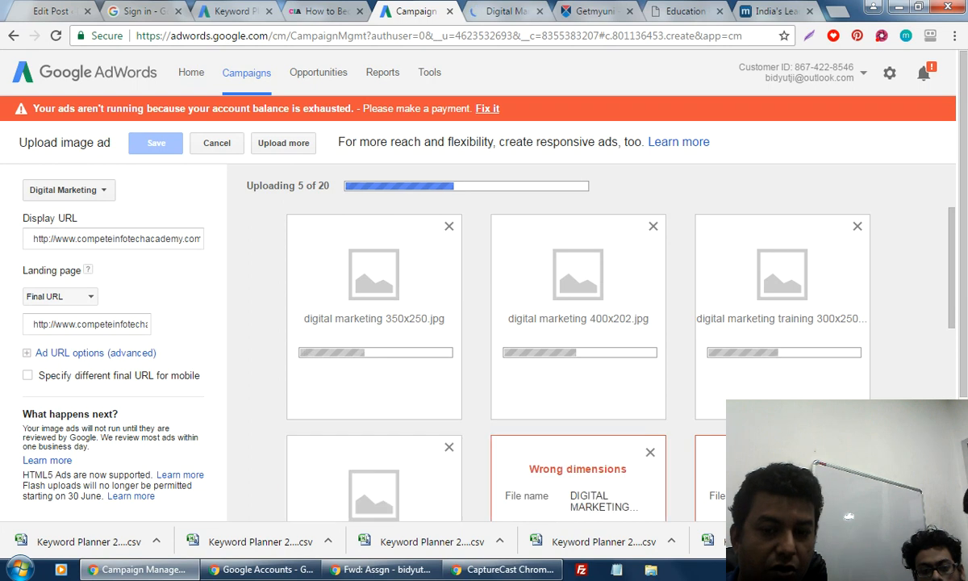
{"action": "left_click", "coordinate": [650, 452]}
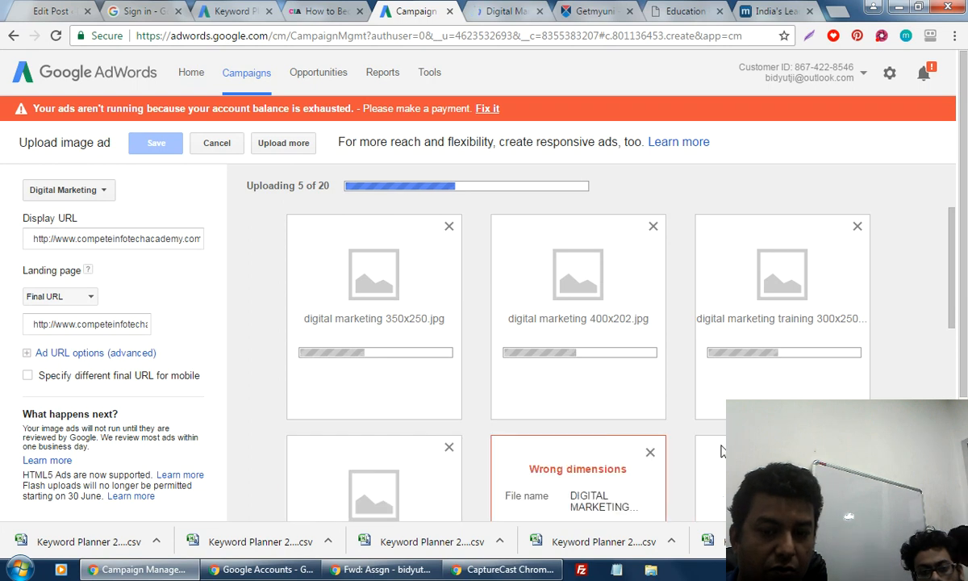
{"action": "left_click", "coordinate": [654, 449]}
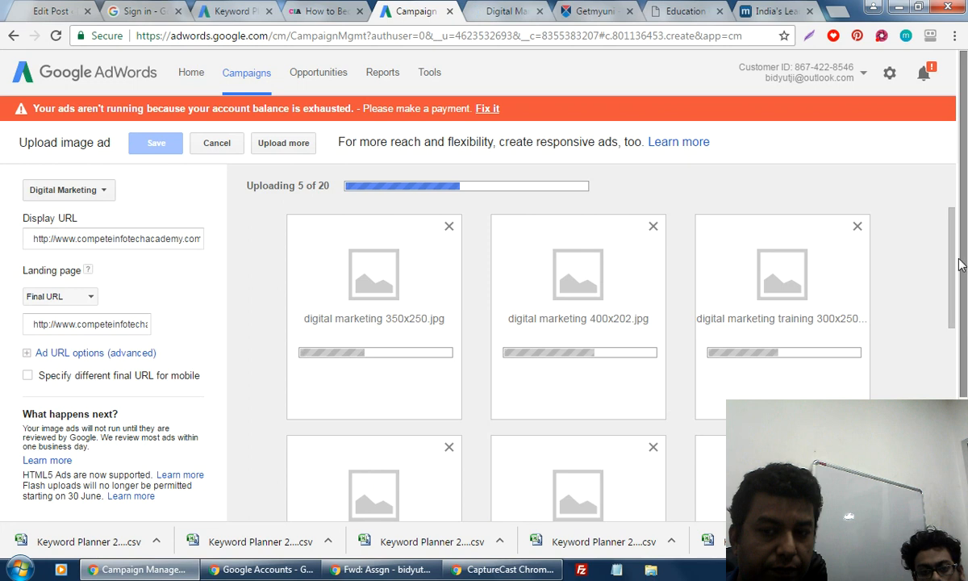
{"action": "scroll", "coordinate": [963, 327], "scroll_direction": "down", "scroll_amount": 1}
{"action": "scroll", "coordinate": [964, 332], "scroll_direction": "down", "scroll_amount": 1}
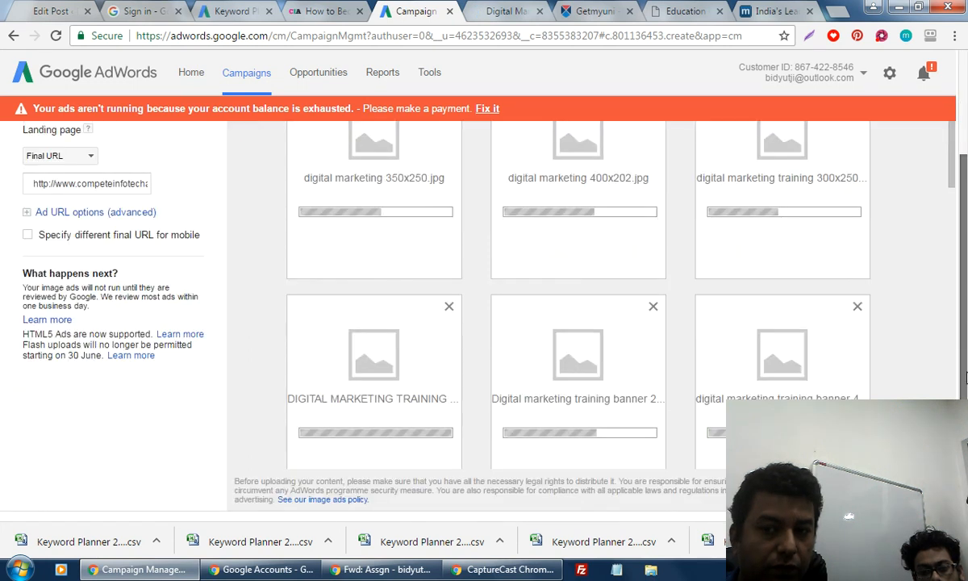
{"action": "scroll", "coordinate": [952, 224], "scroll_direction": "up", "scroll_amount": 1}
{"action": "left_click_drag", "start_coordinate": [952, 224], "coordinate": [954, 419]}
{"action": "left_click_drag", "start_coordinate": [953, 484], "coordinate": [966, 211]}
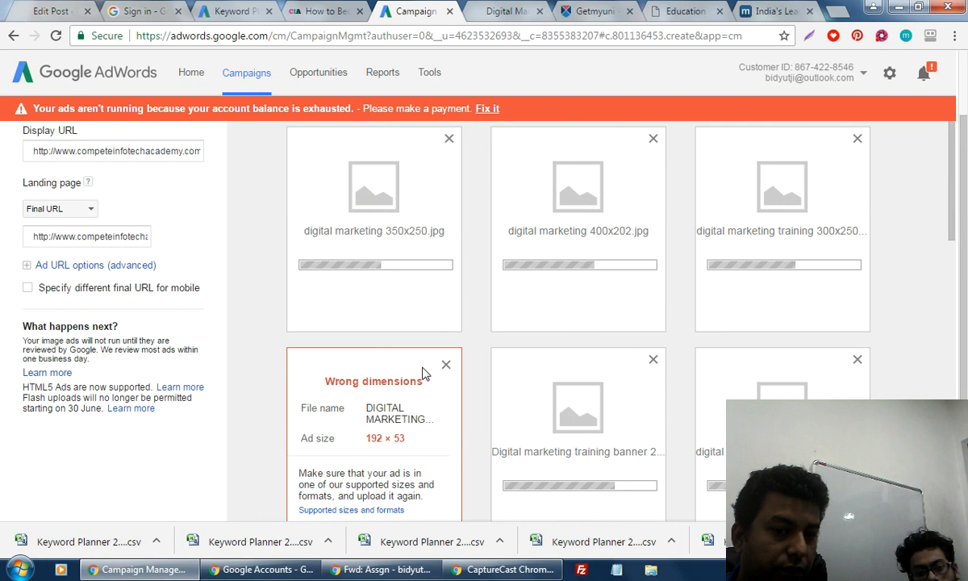
Remove the wrong-size 192 × 53 ad and one more rejected ad further down the grid.
{"action": "left_click", "coordinate": [446, 365]}
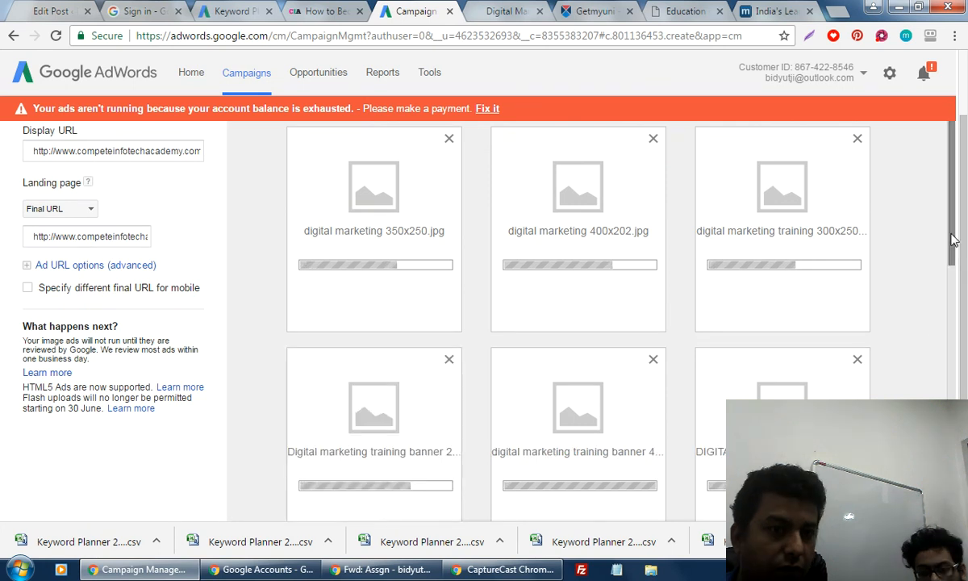
{"action": "mouse_move", "coordinate": [952, 240]}
{"action": "left_mouse_down"}
{"action": "mouse_move", "coordinate": [952, 470]}
{"action": "mouse_move", "coordinate": [962, 224]}
{"action": "left_mouse_up"}
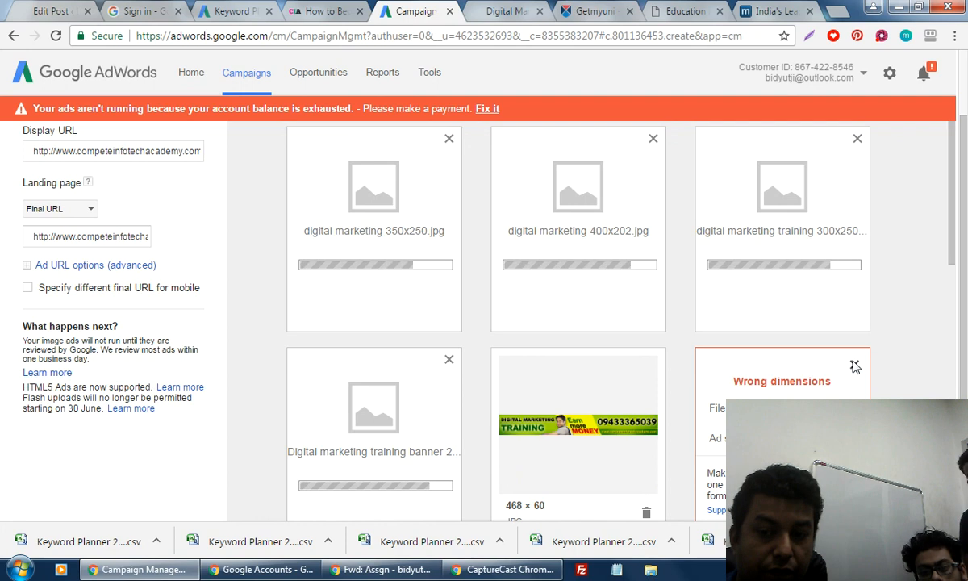
{"action": "left_click", "coordinate": [855, 367]}
{"action": "left_click_drag", "start_coordinate": [960, 262], "coordinate": [959, 294]}
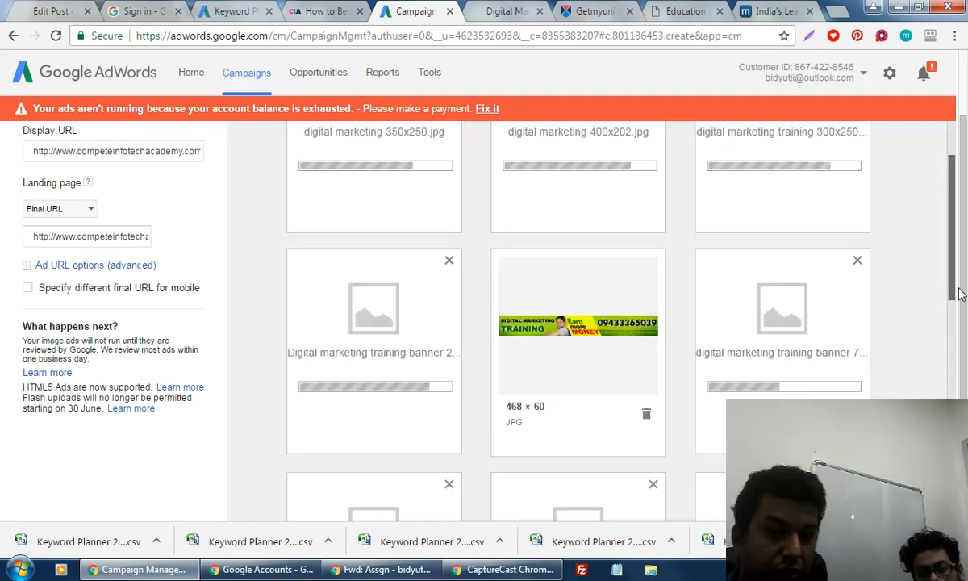
{"action": "scroll", "coordinate": [538, 302], "scroll_direction": "down", "scroll_amount": 2}
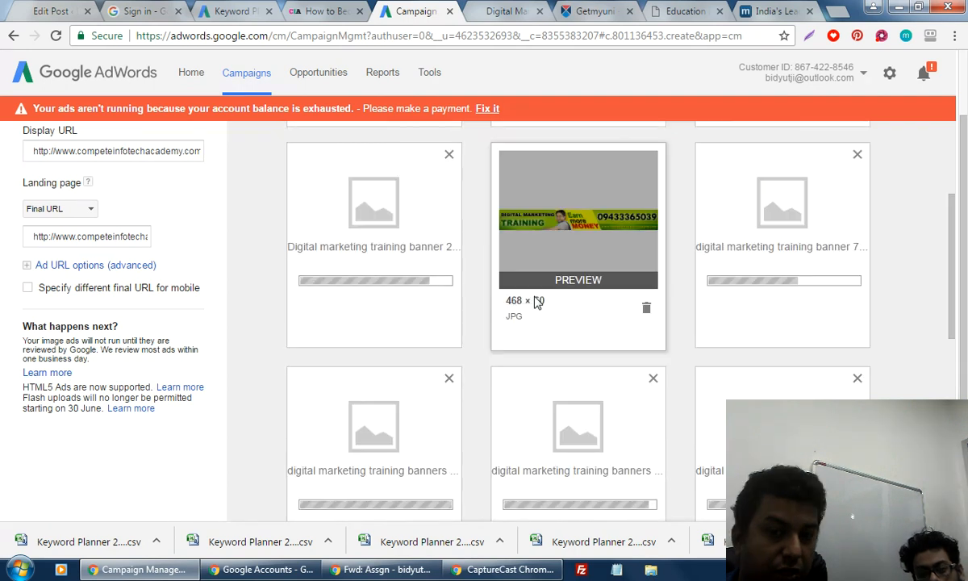
{"action": "left_click_drag", "start_coordinate": [960, 297], "coordinate": [959, 427]}
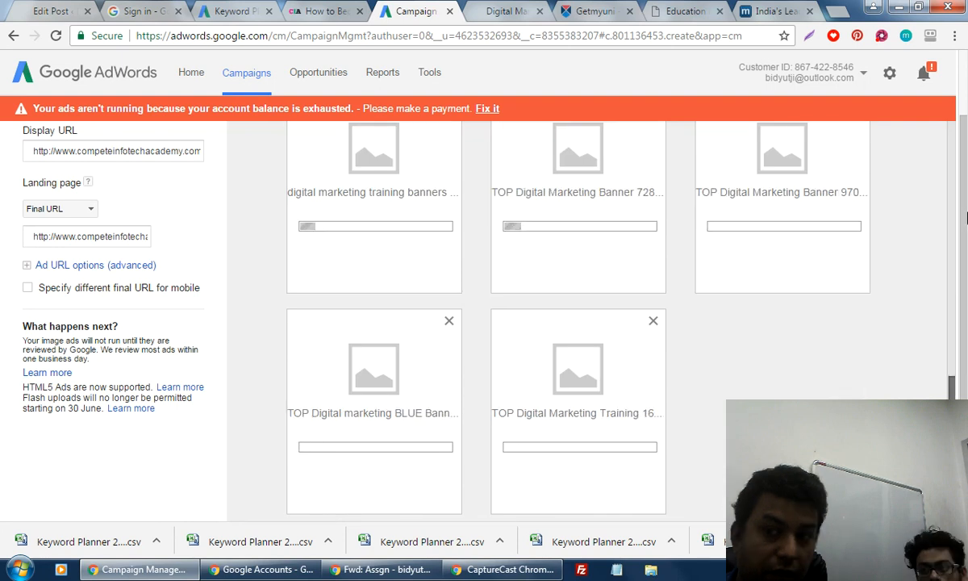
{"action": "left_click_drag", "start_coordinate": [966, 218], "coordinate": [954, 211]}
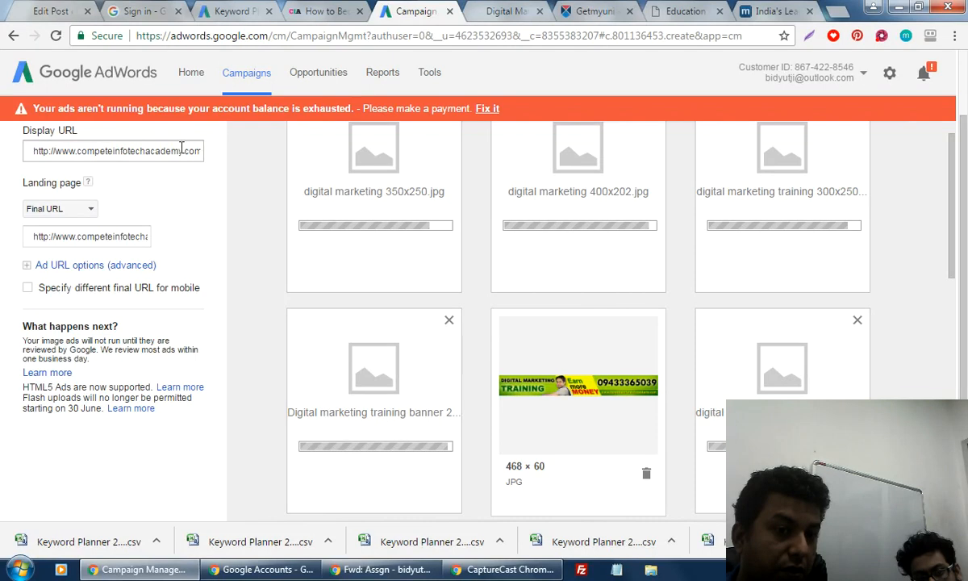
{"action": "triple_click", "coordinate": [181, 150]}
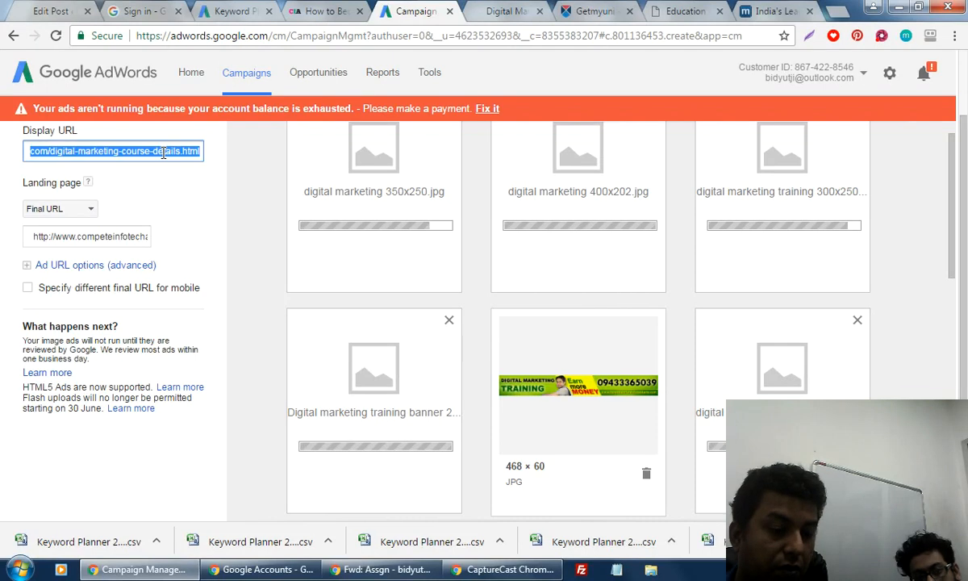
{"action": "left_click", "coordinate": [105, 238]}
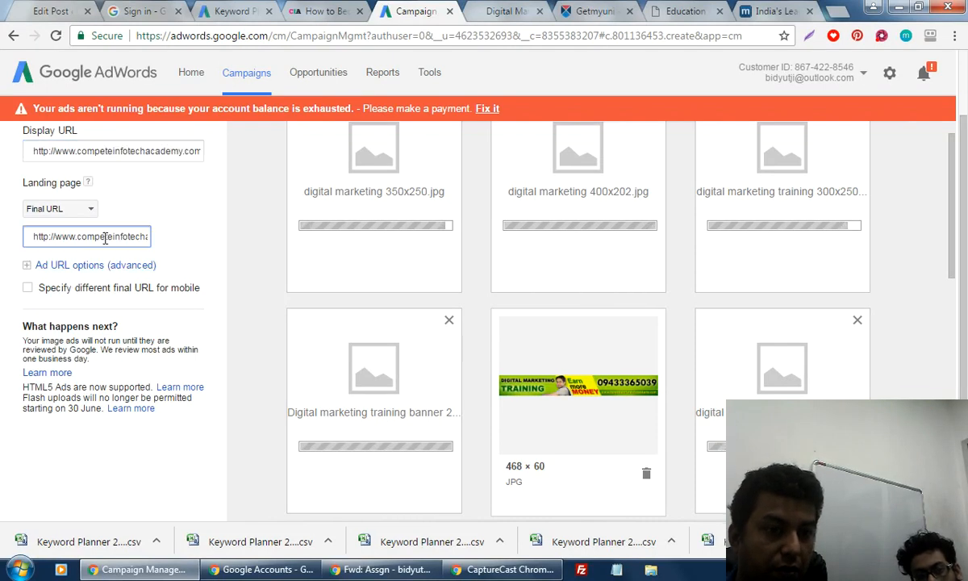
{"action": "key", "text": "End"}
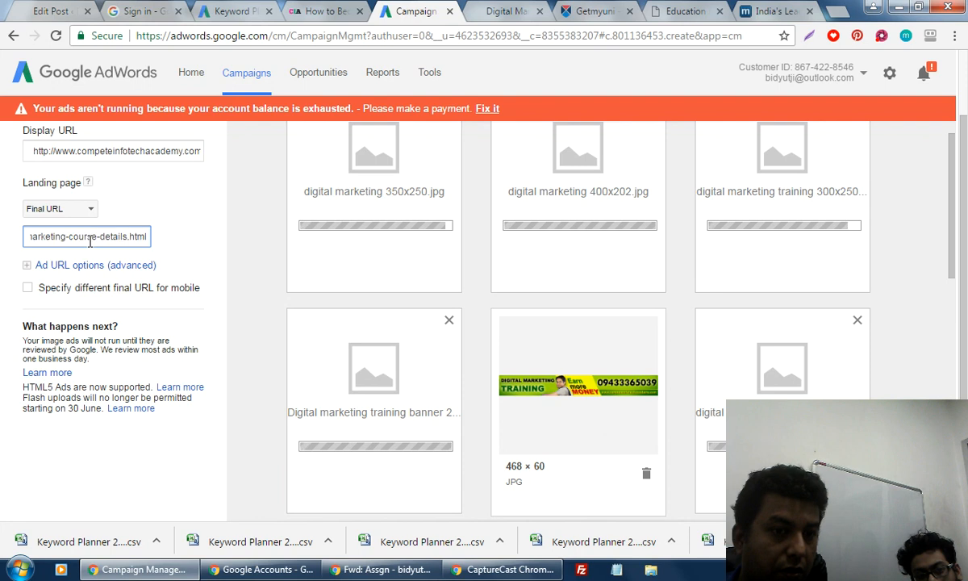
{"action": "left_click", "coordinate": [117, 153]}
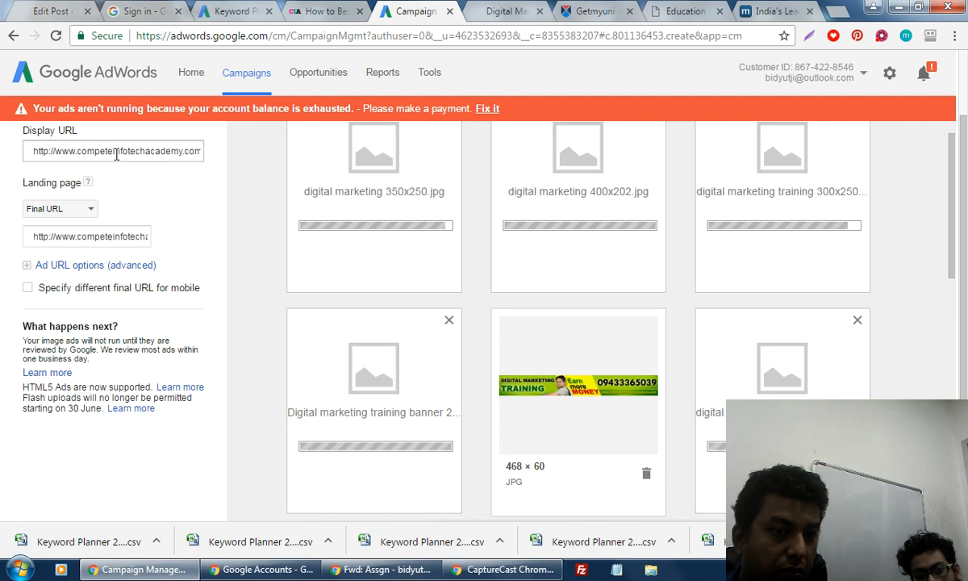
{"action": "left_click", "coordinate": [117, 153]}
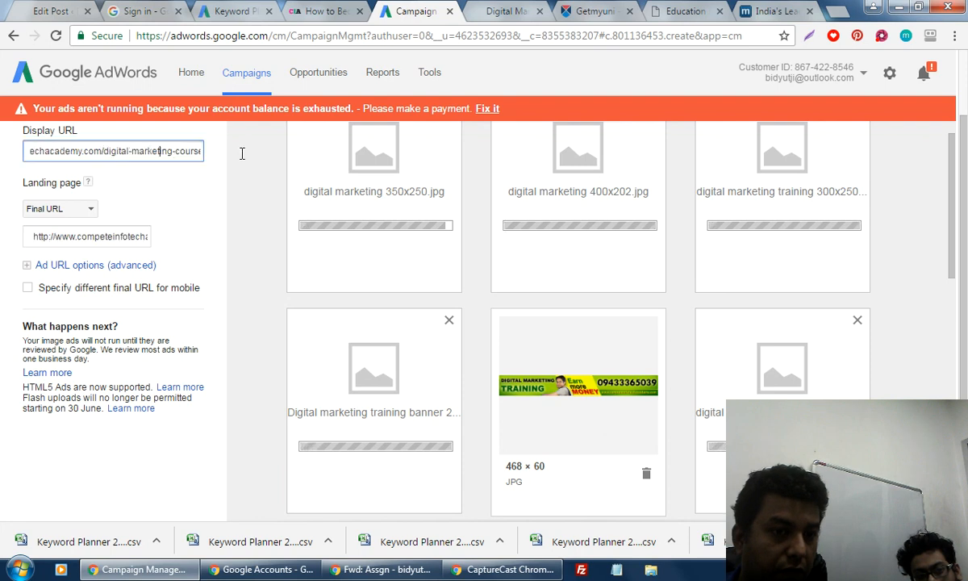
{"action": "key", "text": "ctrl+v"}
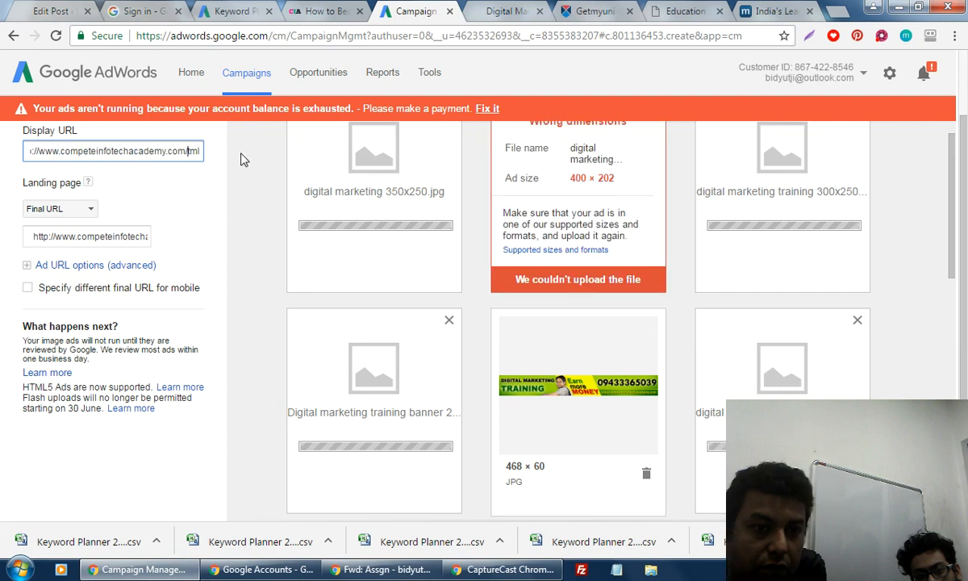
{"action": "key", "text": "BackSpace"}
{"action": "key", "text": "BackSpace"}
{"action": "key", "text": "BackSpace"}
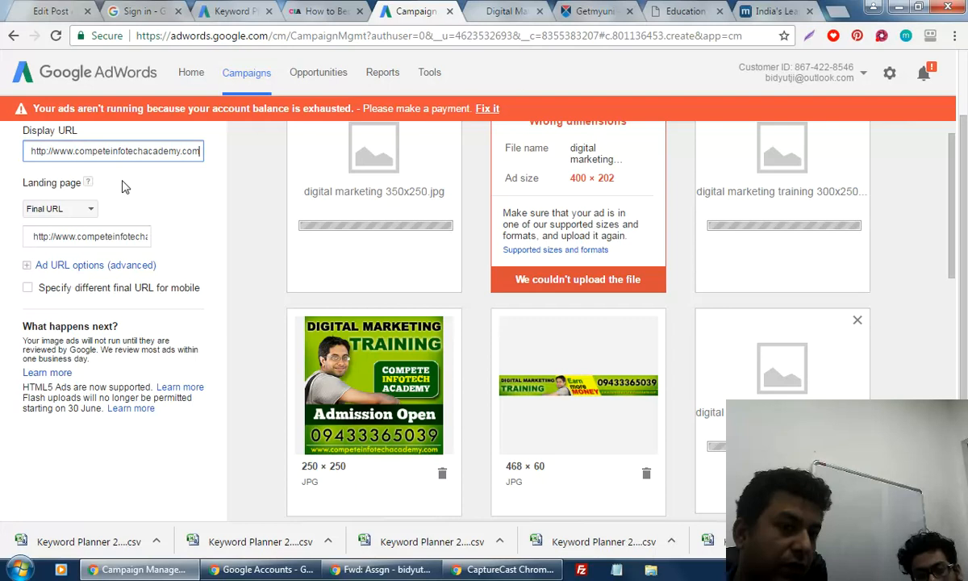
{"action": "left_click", "coordinate": [33, 151]}
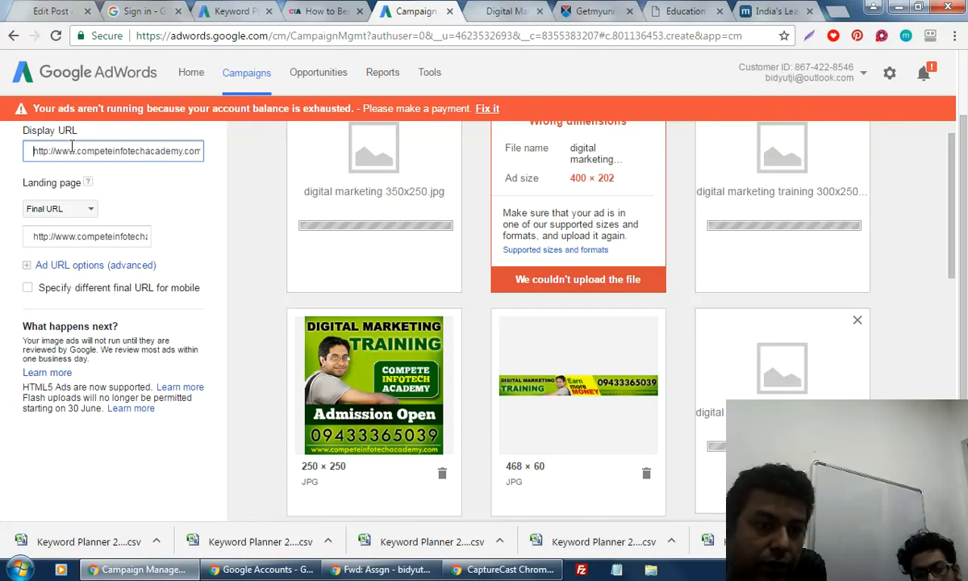
{"action": "left_click", "coordinate": [79, 236]}
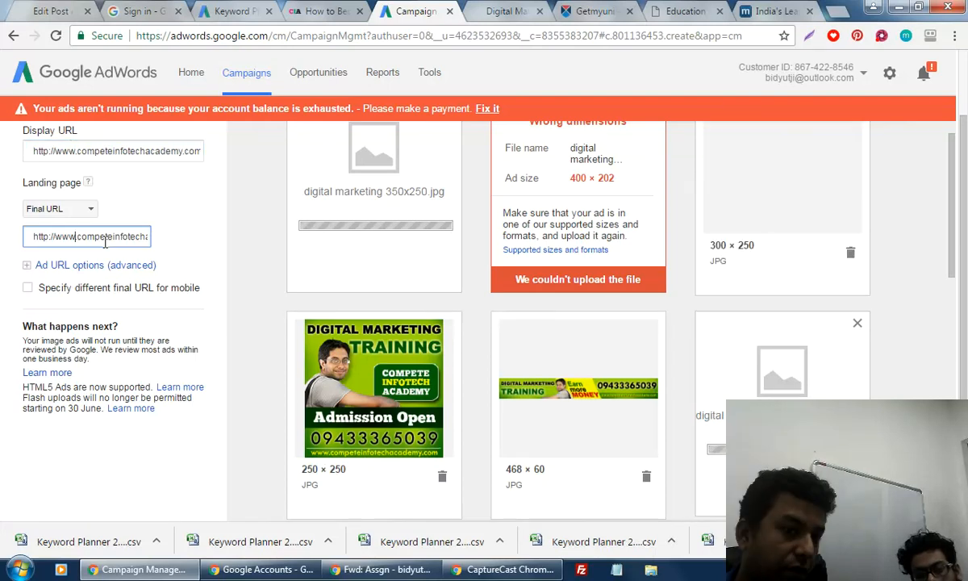
{"action": "left_click_drag", "start_coordinate": [102, 239], "coordinate": [190, 241]}
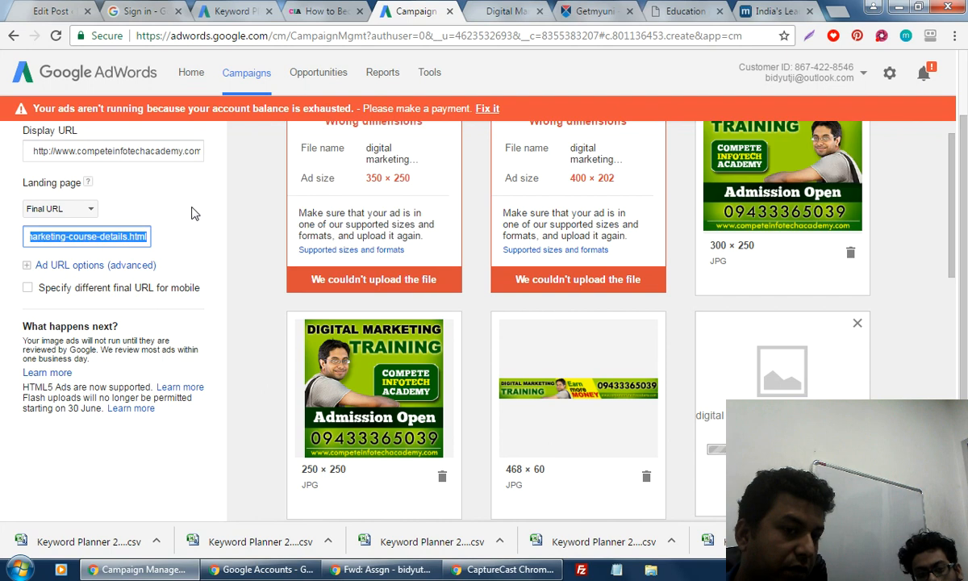
{"action": "left_click", "coordinate": [192, 212]}
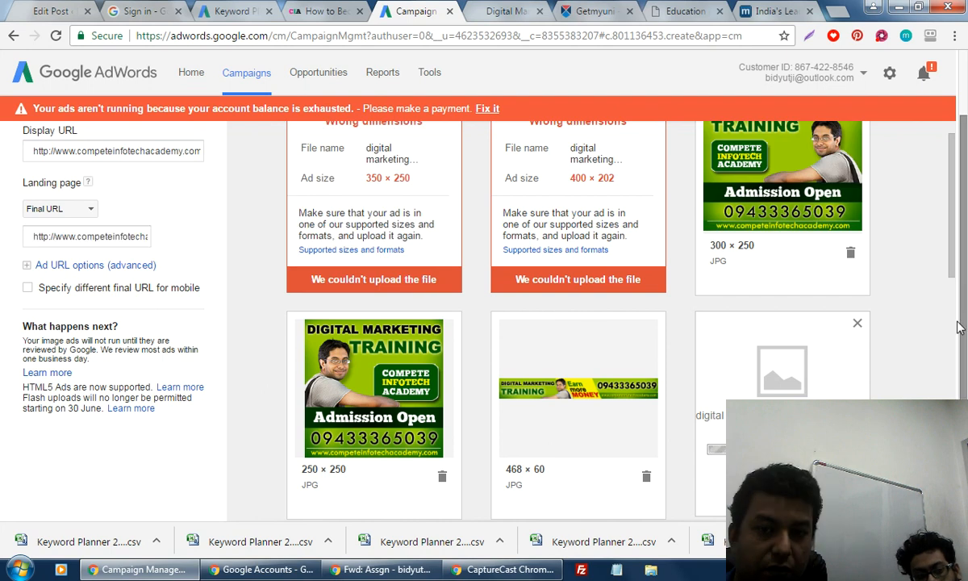
{"action": "left_click_drag", "start_coordinate": [961, 326], "coordinate": [959, 267]}
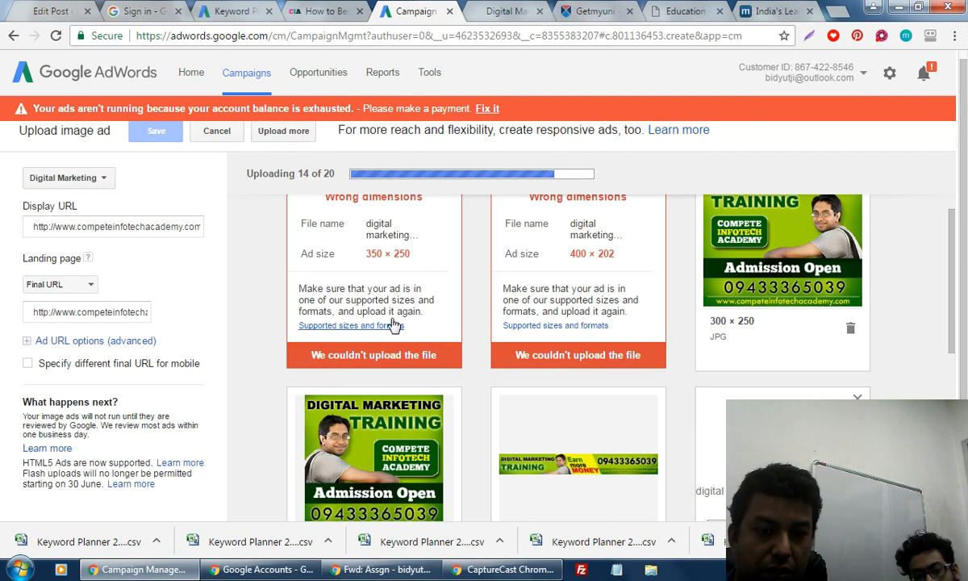
Discard the wrong-size 350 × 250, 400 × 202 and 300 × 75 image ads.
{"action": "scroll", "coordinate": [394, 324], "scroll_direction": "up", "scroll_amount": 1}
{"action": "left_click", "coordinate": [446, 220]}
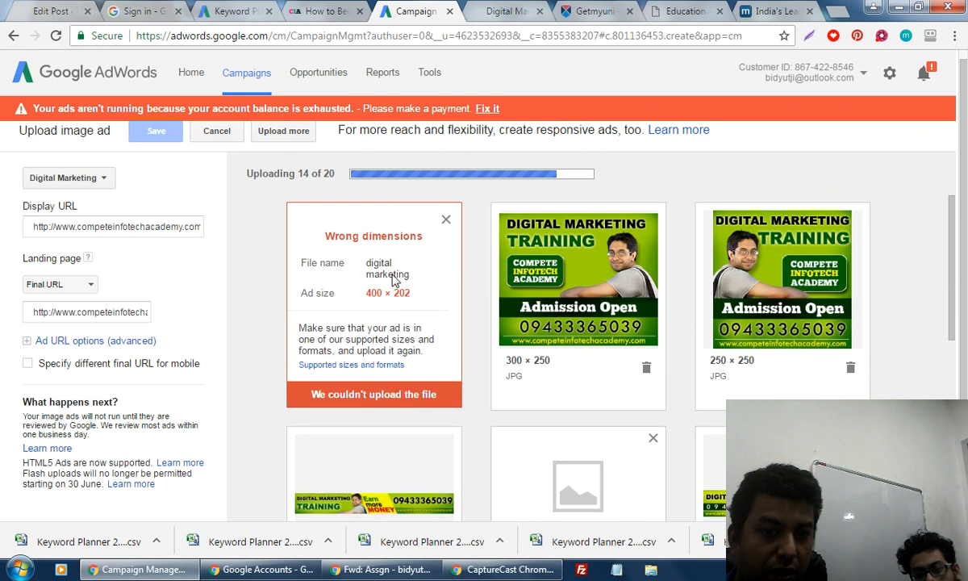
{"action": "left_click", "coordinate": [446, 219]}
{"action": "scroll", "coordinate": [941, 336], "scroll_direction": "down", "scroll_amount": 2}
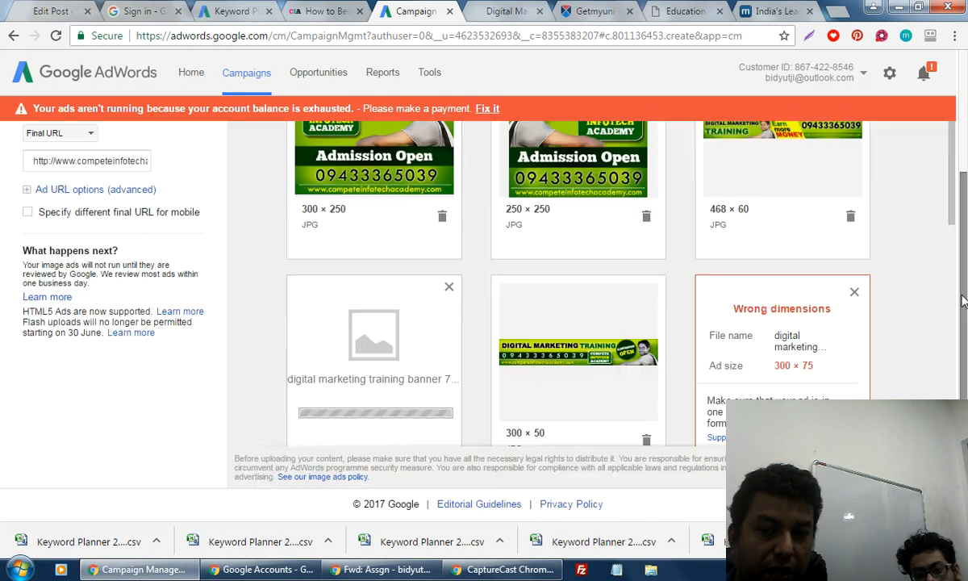
{"action": "left_click", "coordinate": [854, 289]}
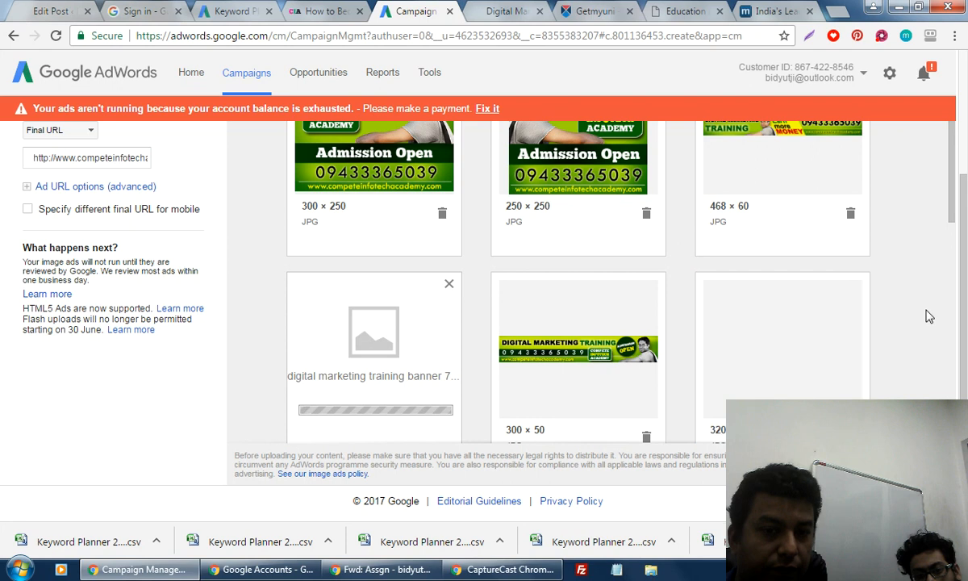
{"action": "scroll", "coordinate": [928, 316], "scroll_direction": "up", "scroll_amount": 2}
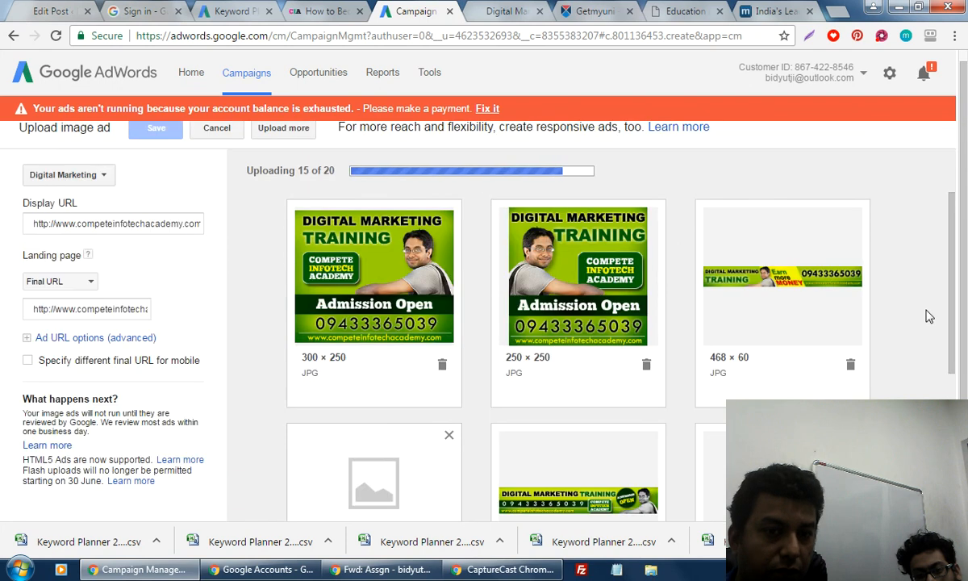
{"action": "scroll", "coordinate": [929, 316], "scroll_direction": "down", "scroll_amount": 4}
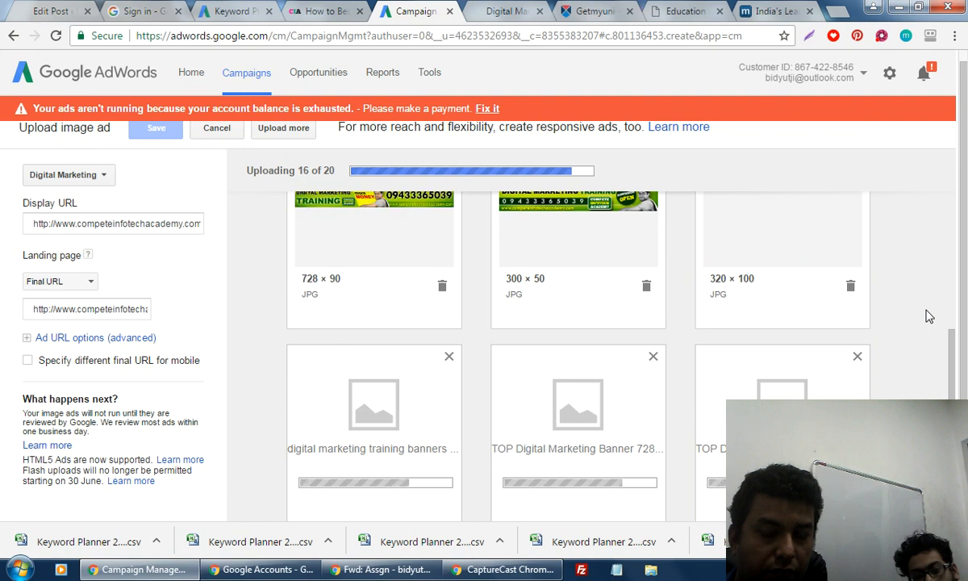
{"action": "scroll", "coordinate": [927, 316], "scroll_direction": "up", "scroll_amount": 3}
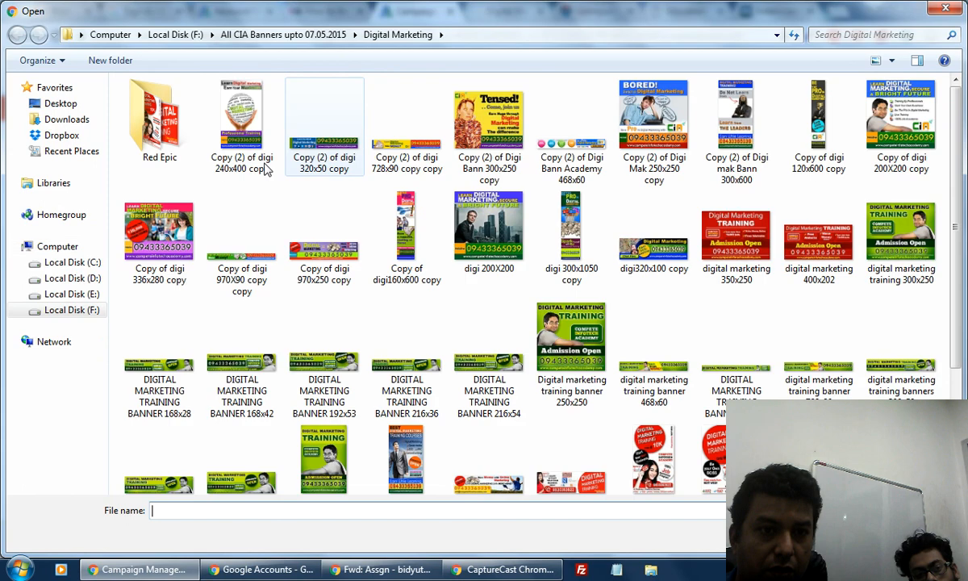
Select all nine banners in Google PPC Ads Campaign\Digital Marketing related and open them for upload.
{"action": "left_click", "coordinate": [335, 36]}
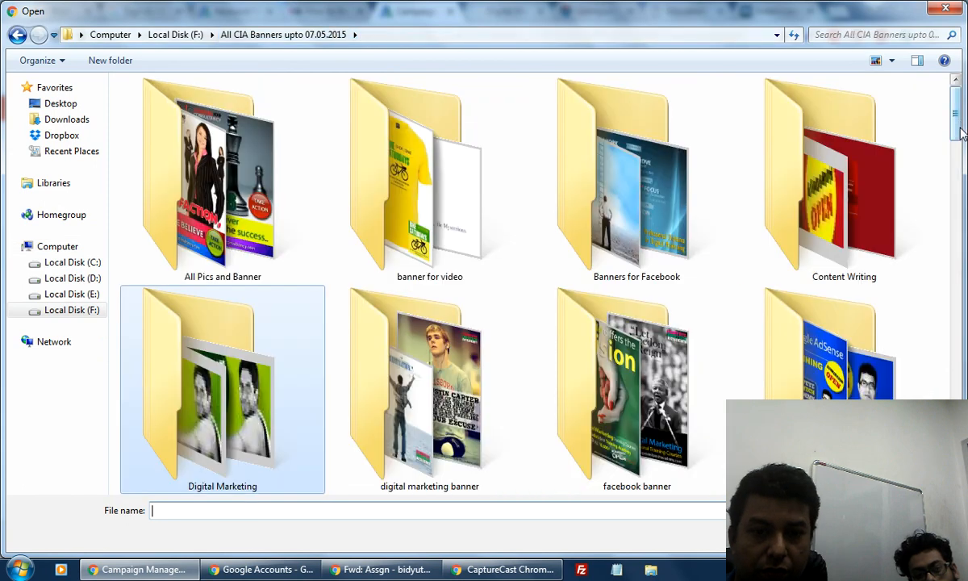
{"action": "left_click_drag", "start_coordinate": [959, 125], "coordinate": [964, 173]}
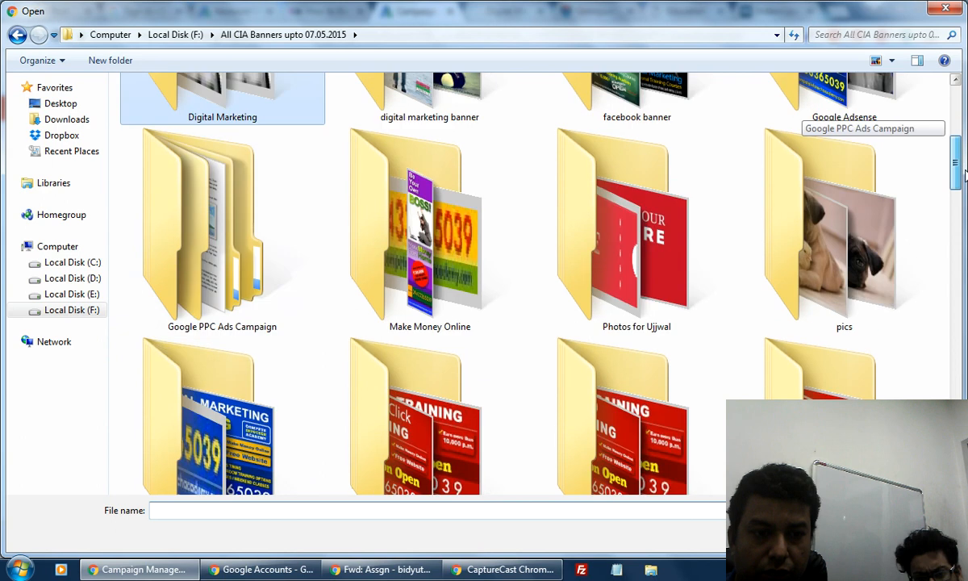
{"action": "double_click", "coordinate": [206, 288]}
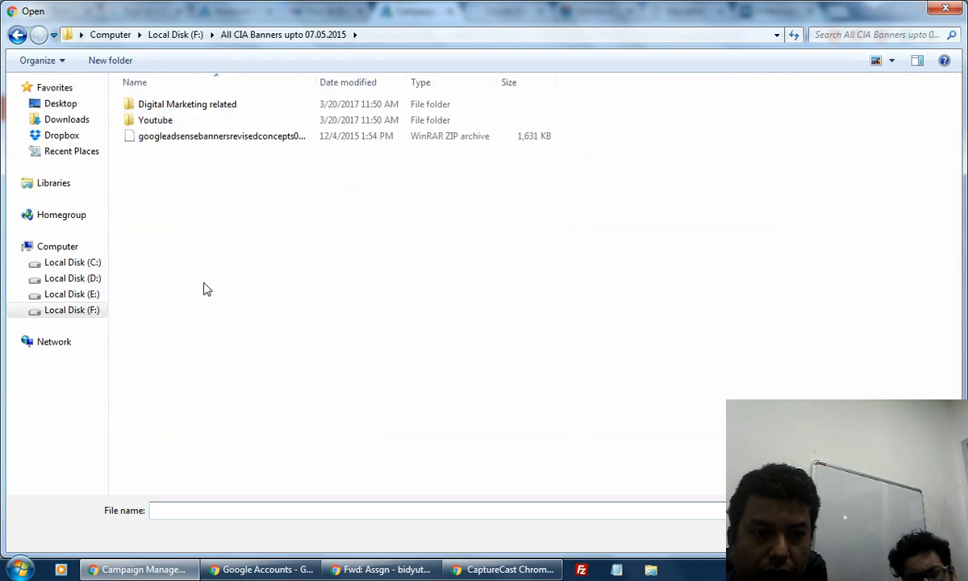
{"action": "double_click", "coordinate": [208, 108]}
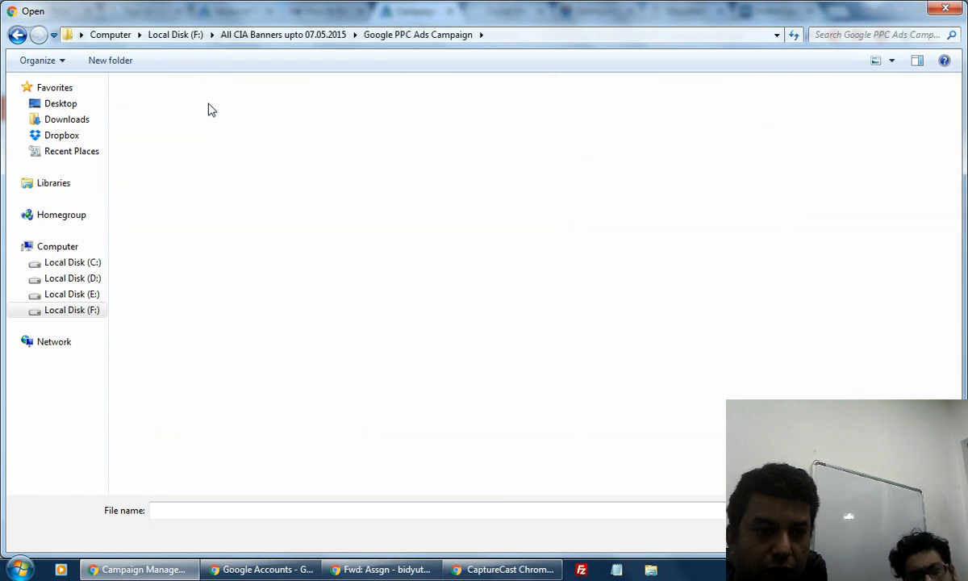
{"action": "left_click", "coordinate": [159, 134]}
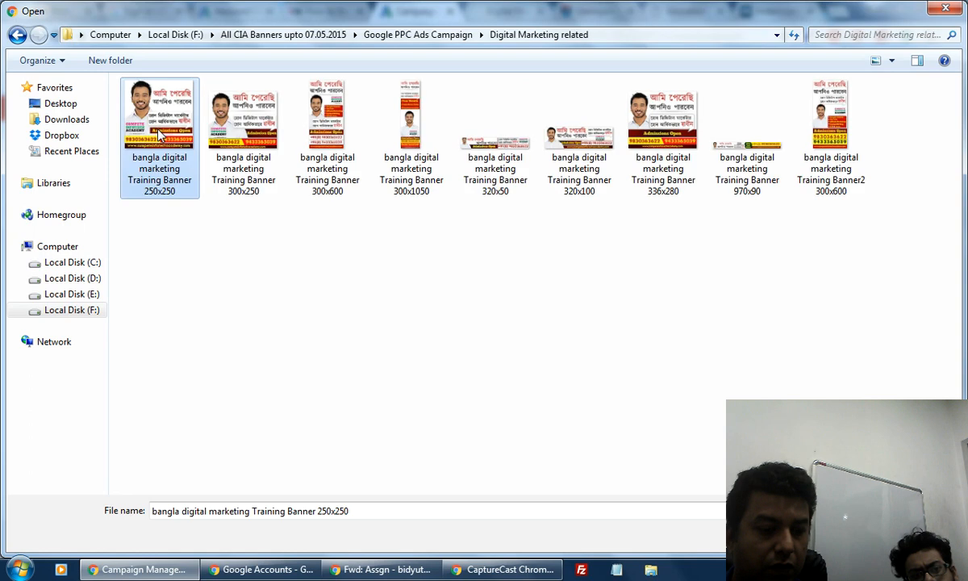
{"action": "key", "text": "ctrl+a"}
{"action": "key", "text": "Return"}
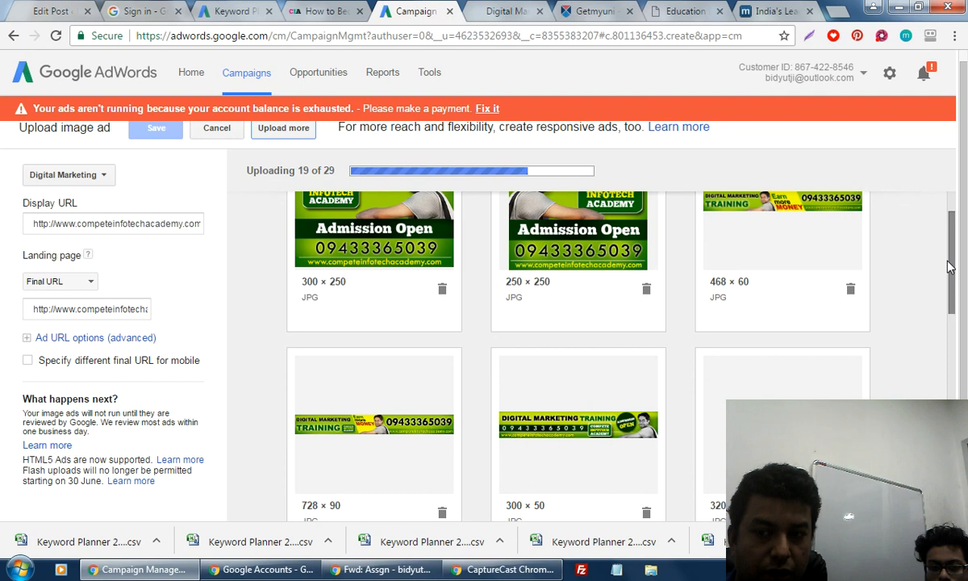
Dismiss the 320 × 480 wrong-dimensions card and follow the remaining uploads.
{"action": "left_click_drag", "start_coordinate": [948, 266], "coordinate": [956, 332]}
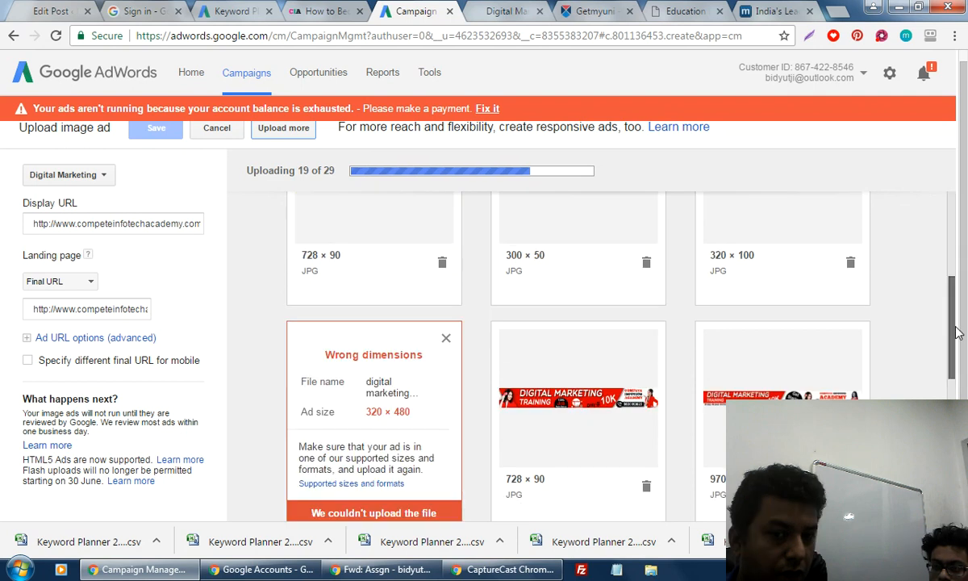
{"action": "left_click", "coordinate": [445, 337]}
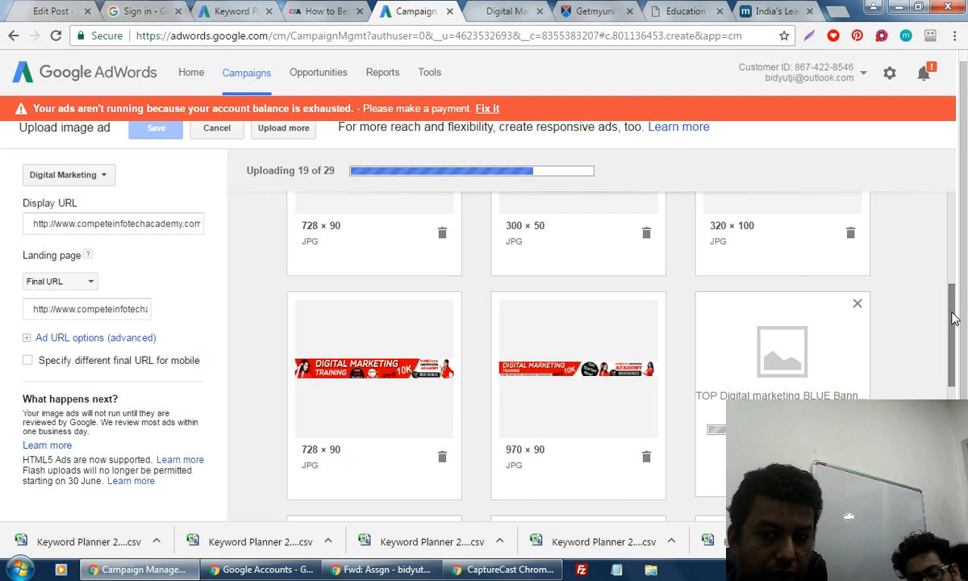
{"action": "left_click_drag", "start_coordinate": [954, 361], "coordinate": [967, 489]}
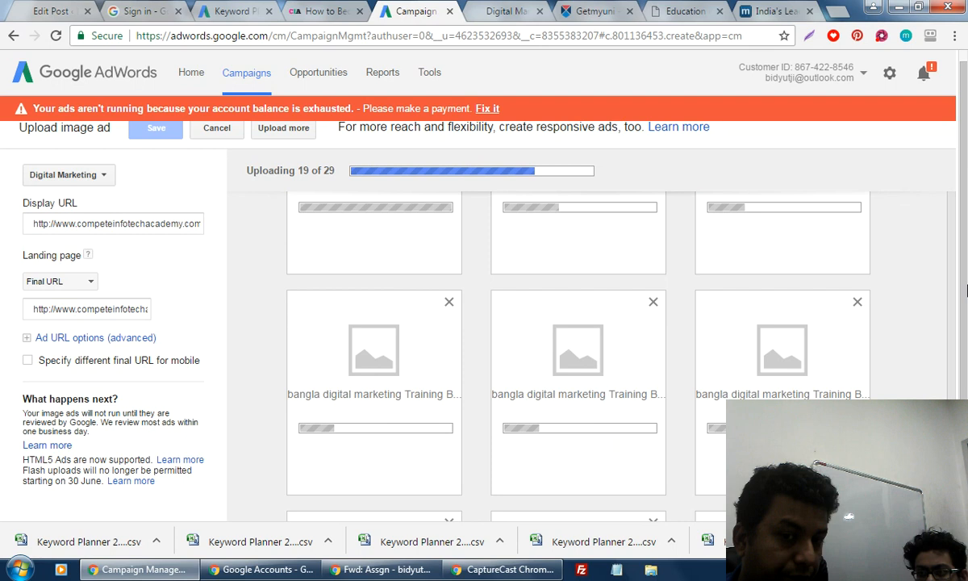
{"action": "left_click_drag", "start_coordinate": [966, 290], "coordinate": [962, 199]}
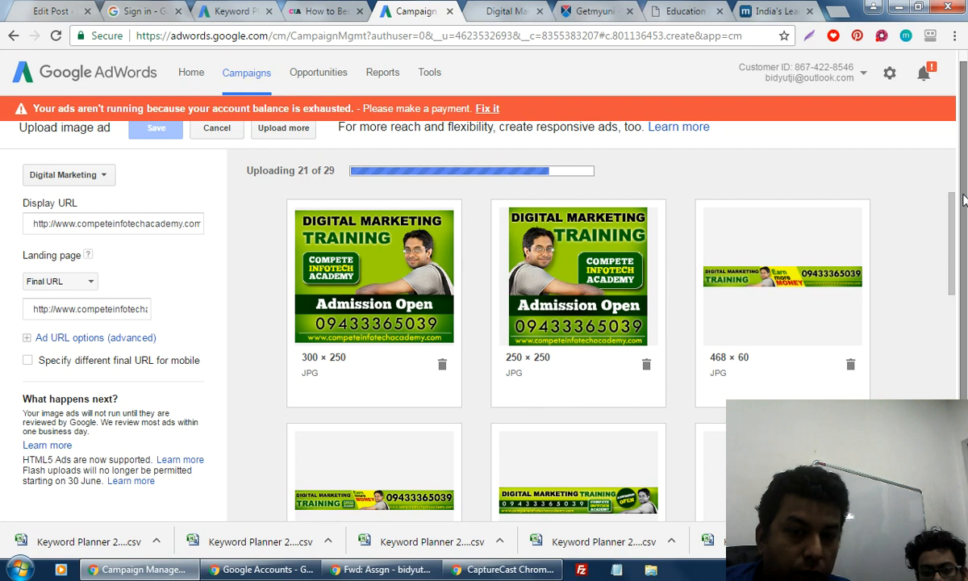
{"action": "scroll", "coordinate": [953, 313], "scroll_direction": "down", "scroll_amount": 3}
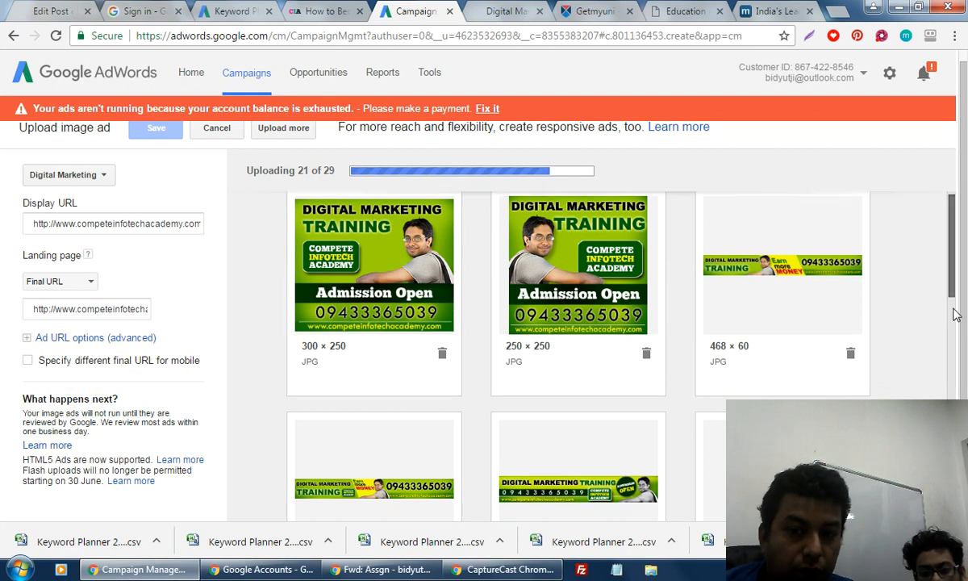
{"action": "scroll", "coordinate": [955, 369], "scroll_direction": "down", "scroll_amount": 5}
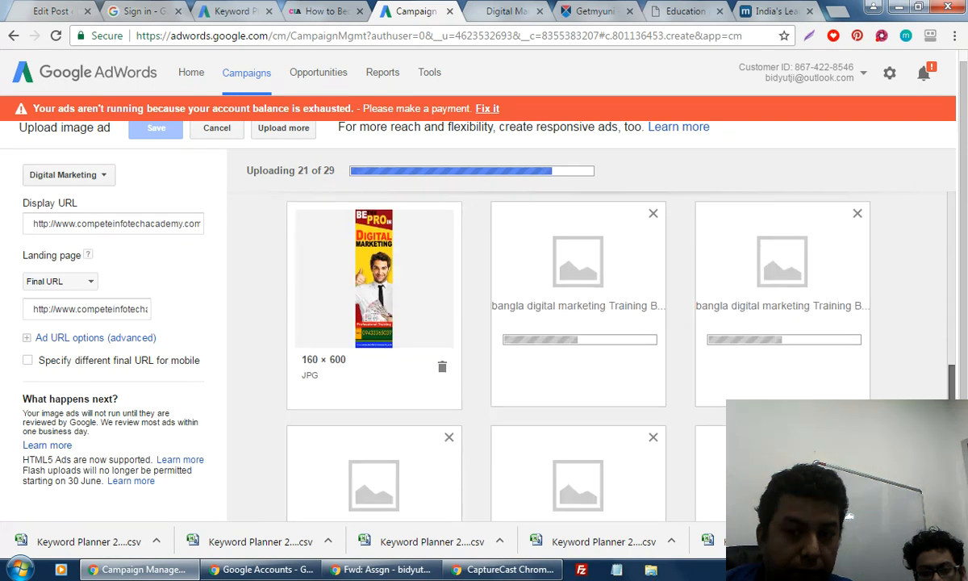
{"action": "scroll", "coordinate": [955, 369], "scroll_direction": "down", "scroll_amount": 1}
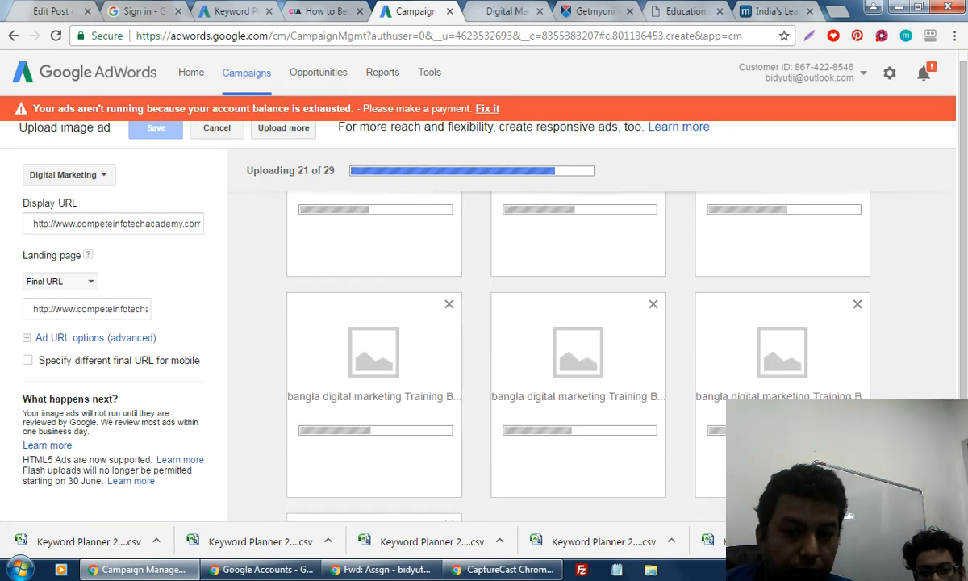
{"action": "scroll", "coordinate": [484, 323], "scroll_direction": "down", "scroll_amount": 2}
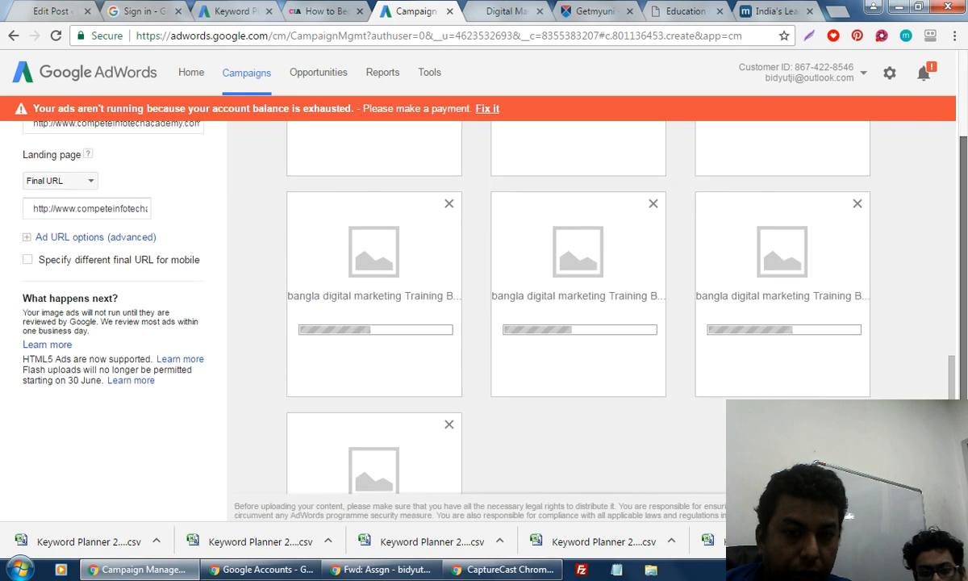
{"action": "scroll", "coordinate": [963, 259], "scroll_direction": "up", "scroll_amount": 2}
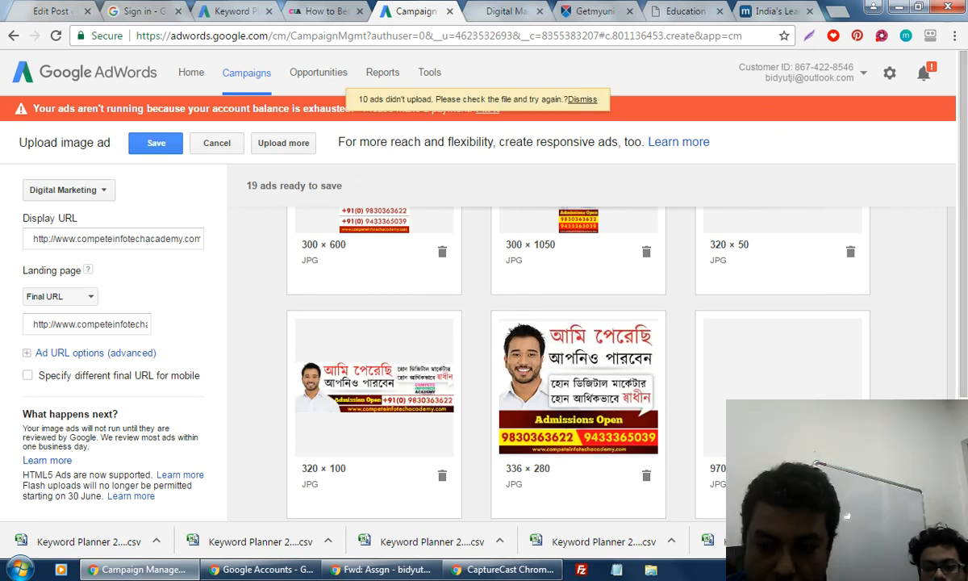
Scroll back to the top of the ready ads and save all 19 image ads.
{"action": "scroll", "coordinate": [965, 287], "scroll_direction": "down", "scroll_amount": 5}
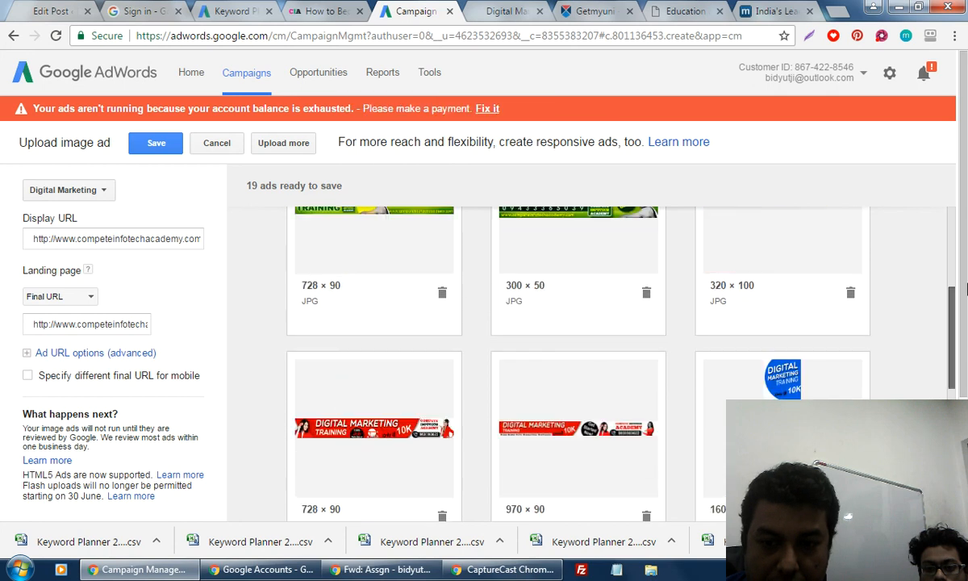
{"action": "left_click_drag", "start_coordinate": [965, 288], "coordinate": [948, 192]}
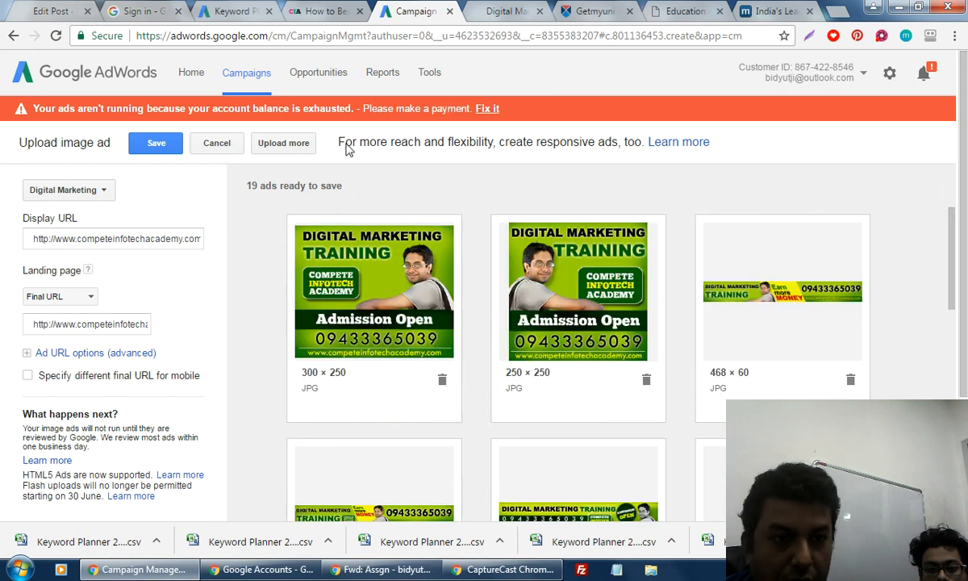
{"action": "left_click", "coordinate": [160, 148]}
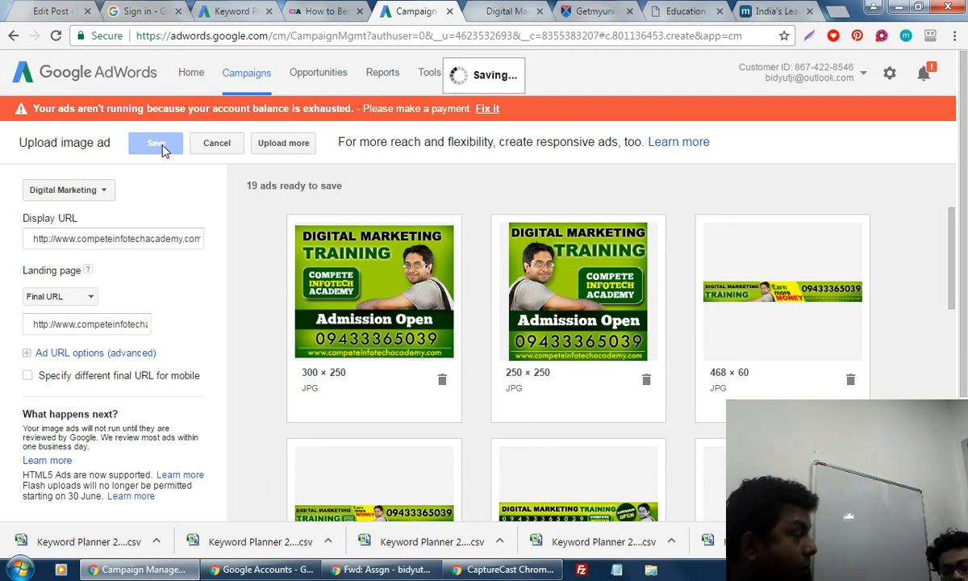
Close the digital marketing, Education and minglebox tabs, leaving AdWords in view.
{"action": "left_click", "coordinate": [539, 11]}
{"action": "left_click", "coordinate": [540, 12]}
{"action": "left_click", "coordinate": [540, 12]}
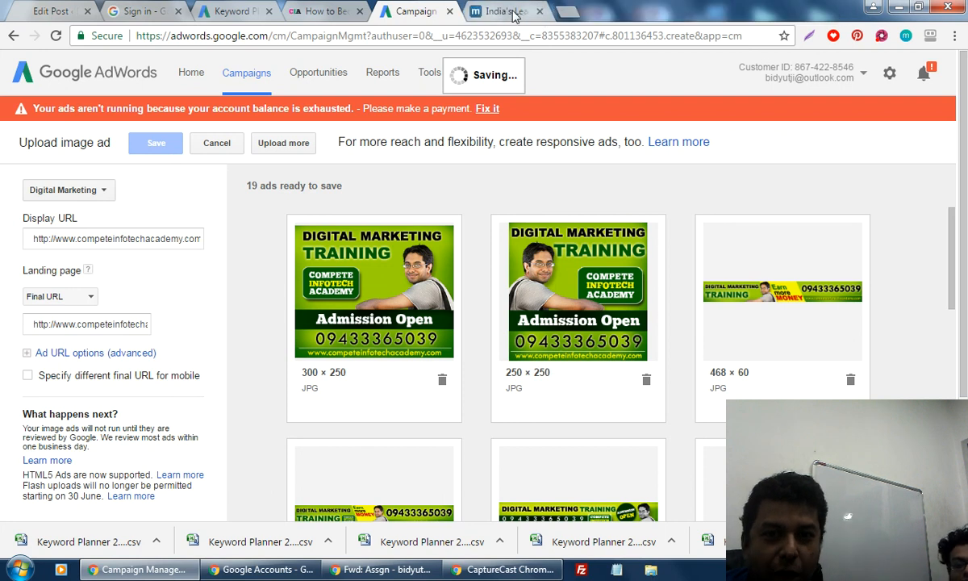
{"action": "left_click", "coordinate": [514, 14]}
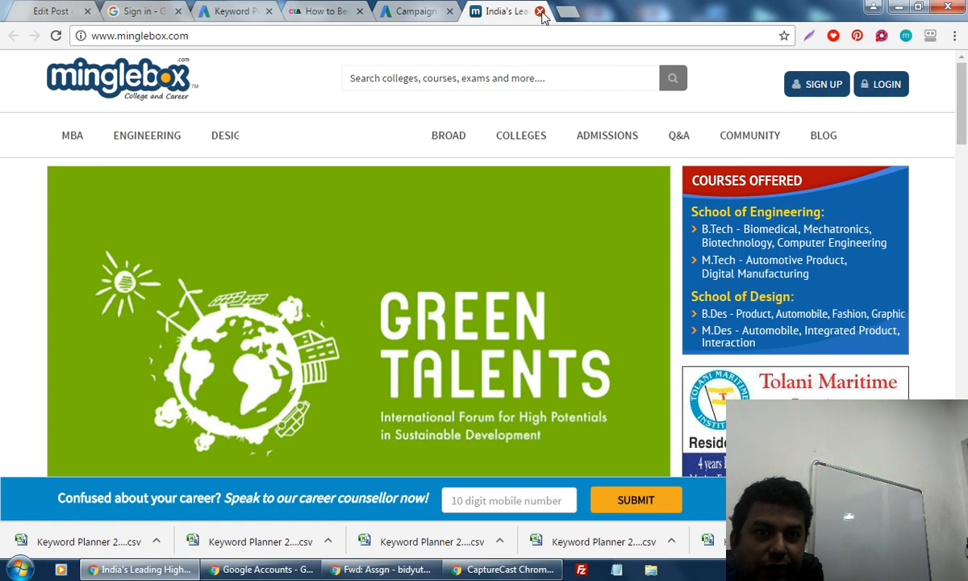
{"action": "left_click", "coordinate": [539, 12]}
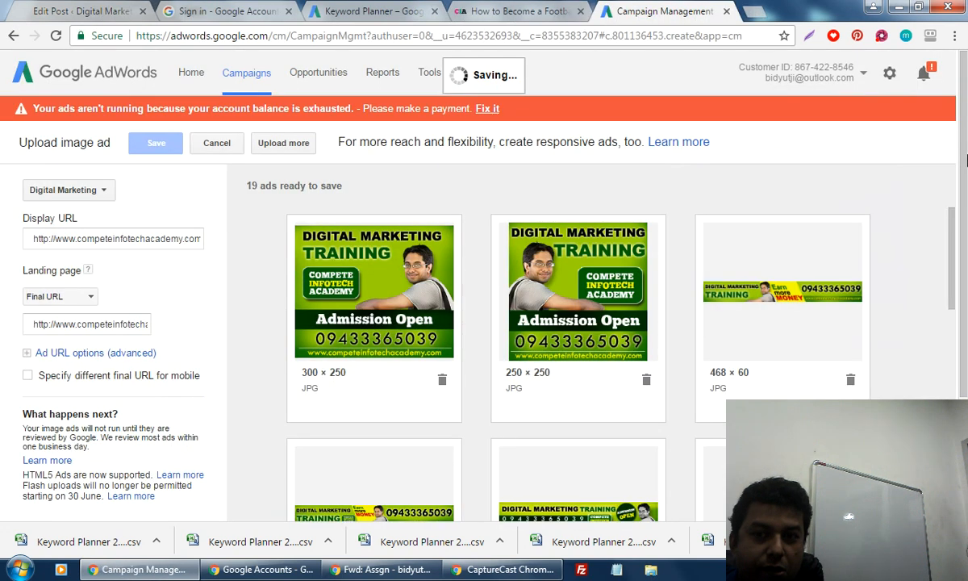
{"action": "scroll", "coordinate": [966, 161], "scroll_direction": "down", "scroll_amount": 2}
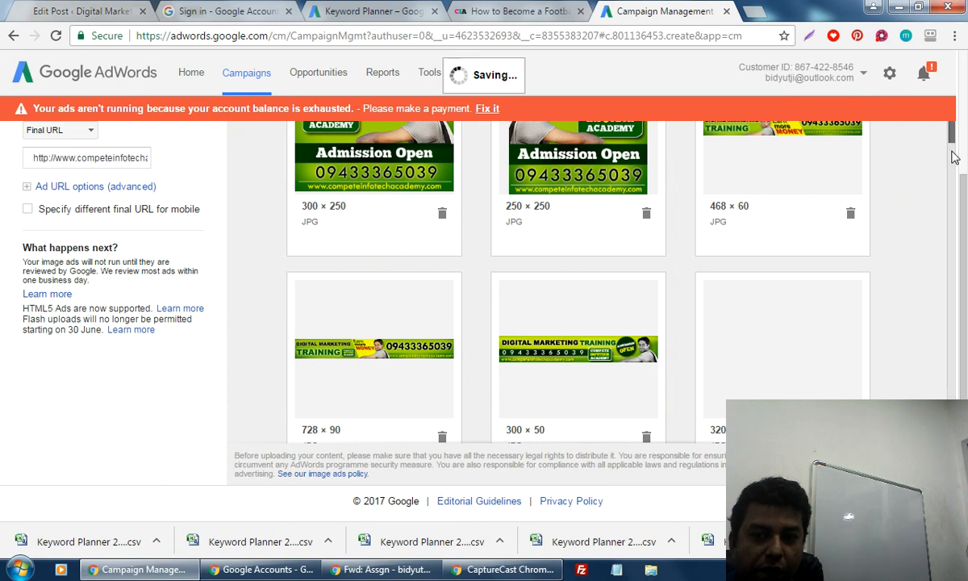
{"action": "left_click_drag", "start_coordinate": [954, 157], "coordinate": [964, 462]}
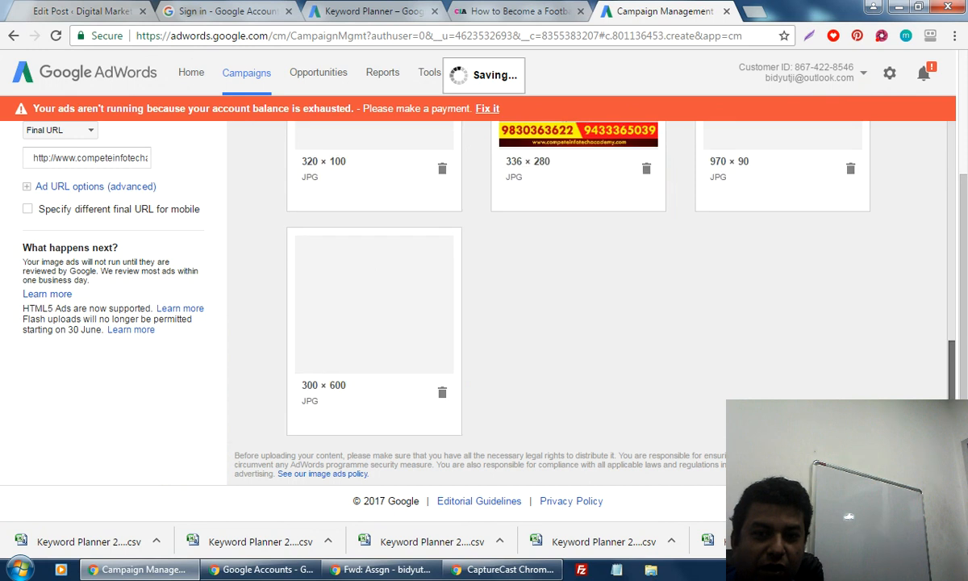
{"action": "left_click_drag", "start_coordinate": [960, 371], "coordinate": [966, 108]}
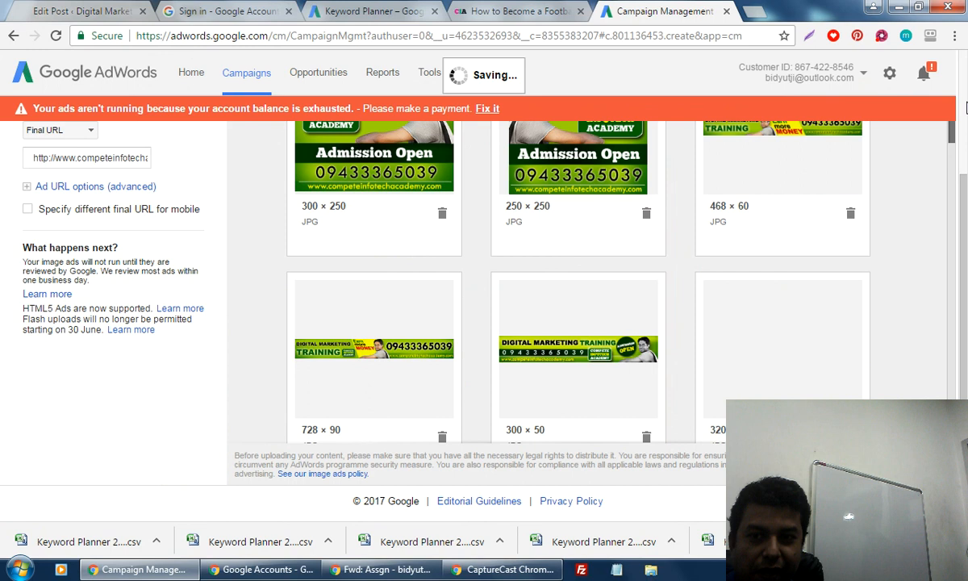
{"action": "left_click_drag", "start_coordinate": [965, 229], "coordinate": [960, 343]}
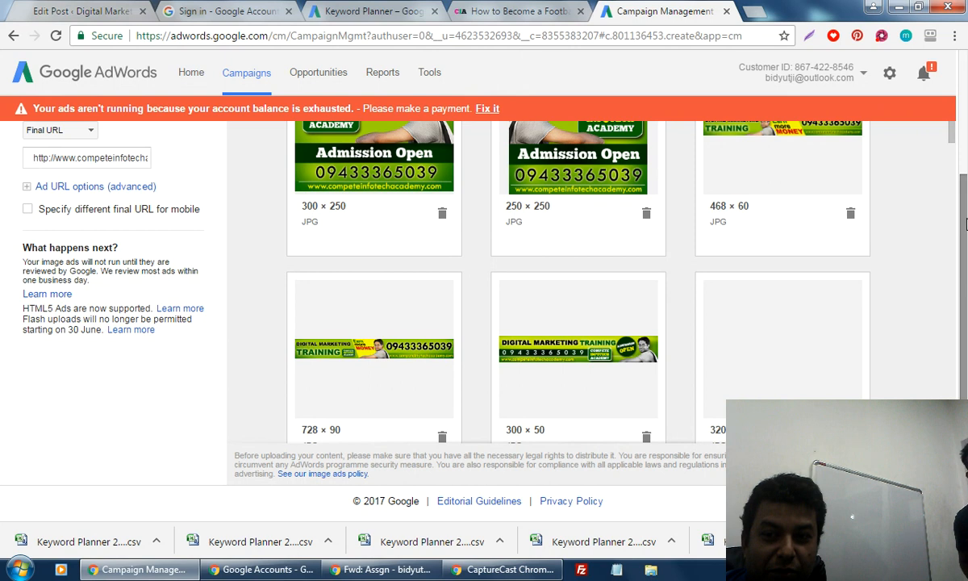
{"action": "scroll", "coordinate": [966, 223], "scroll_direction": "up", "scroll_amount": 2}
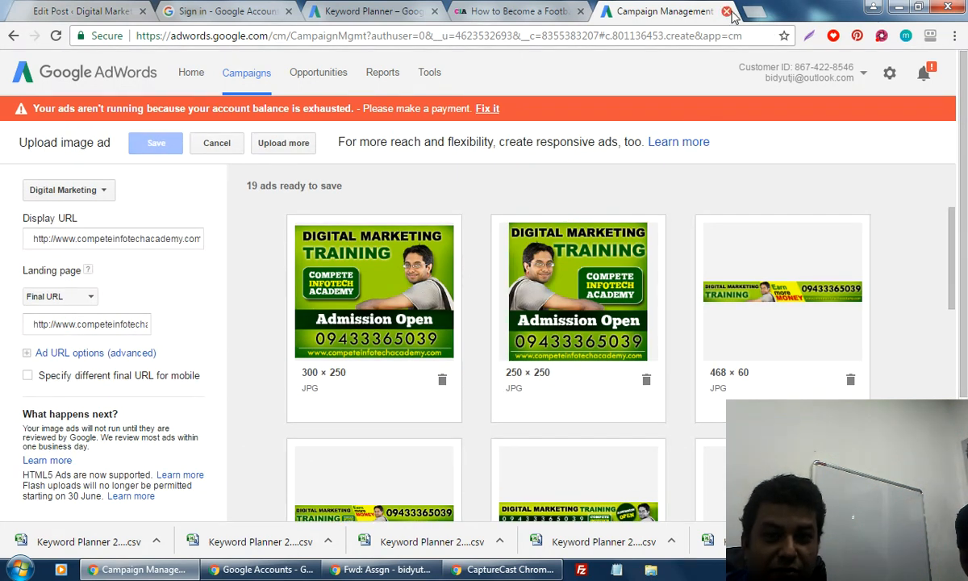
Open a new tab and show the CaptureCast panel, still recording at 00:50:05.
{"action": "left_click", "coordinate": [756, 18]}
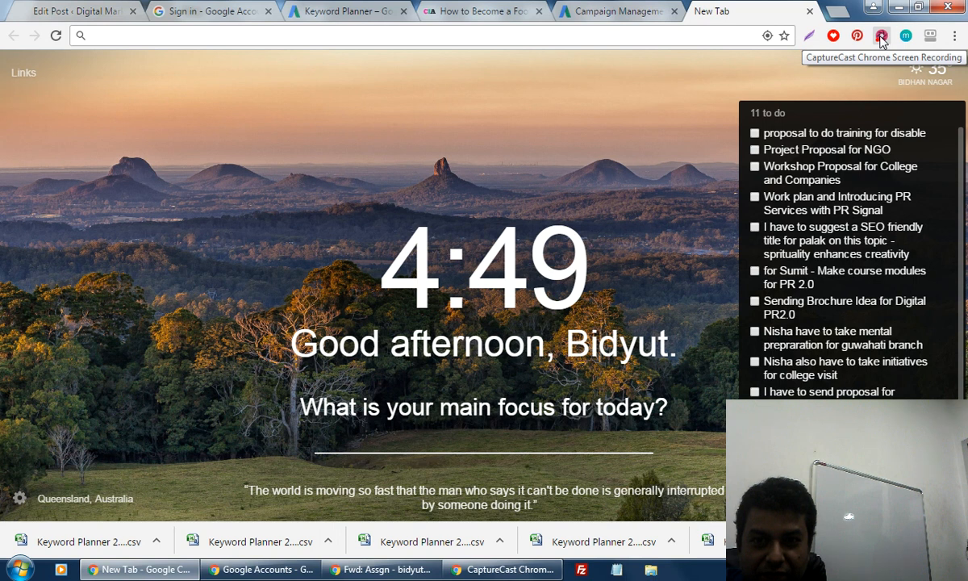
{"action": "left_click", "coordinate": [880, 37]}
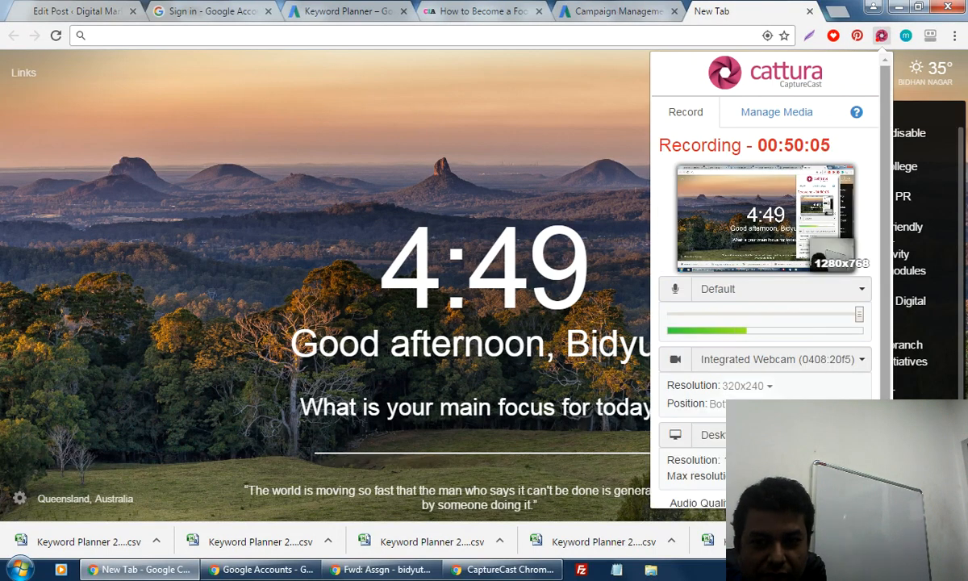
{"action": "scroll", "coordinate": [766, 242], "scroll_direction": "down", "scroll_amount": 2}
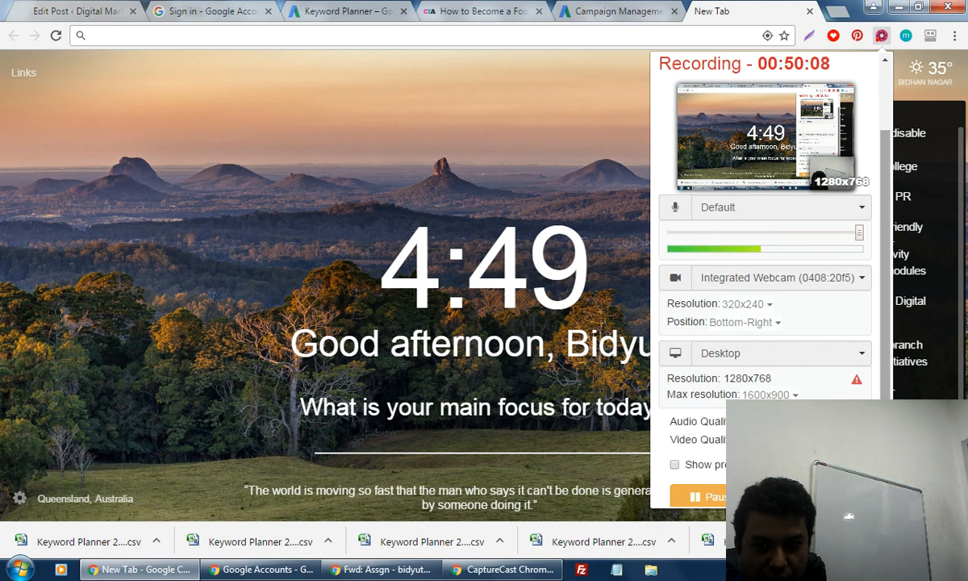